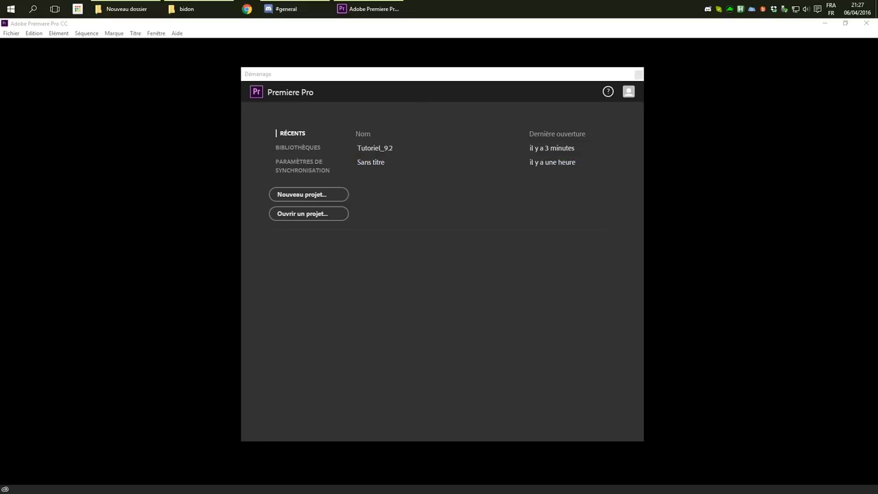
Start a new project and name it Demo.
{"action": "left_click", "coordinate": [455, 250]}
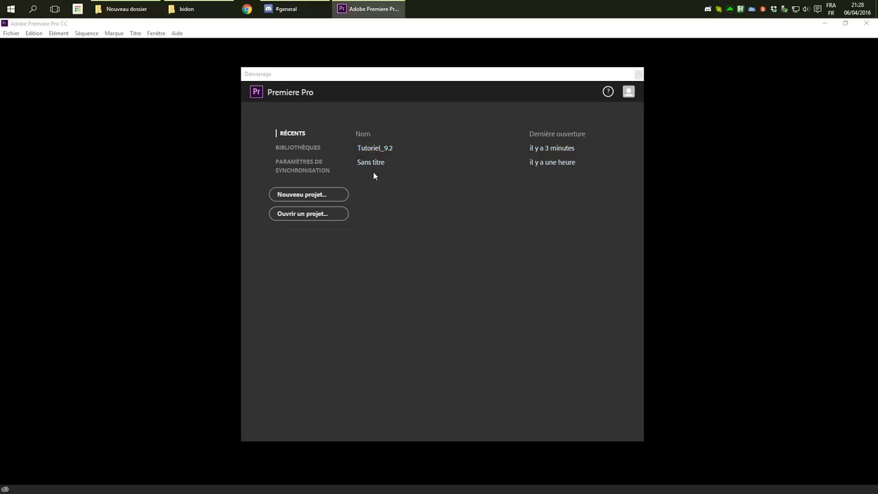
{"action": "left_click", "coordinate": [324, 196]}
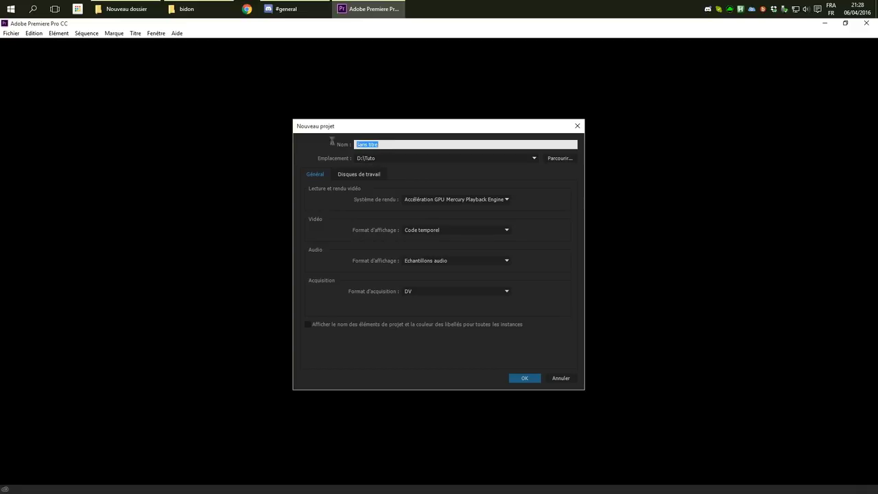
{"action": "type", "text": "Demo"}
{"action": "key", "text": "Tab"}
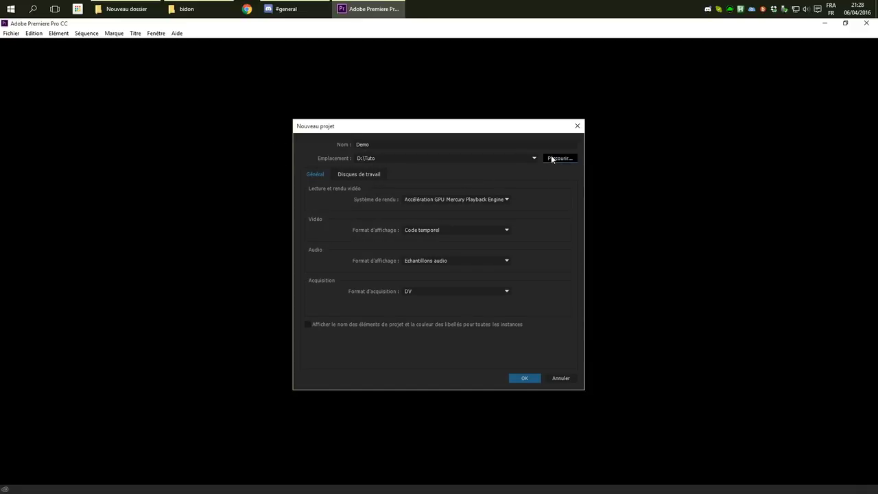
Set the project location to a new folder named bindon inside D:\Tuto and create the project.
{"action": "left_click", "coordinate": [552, 160]}
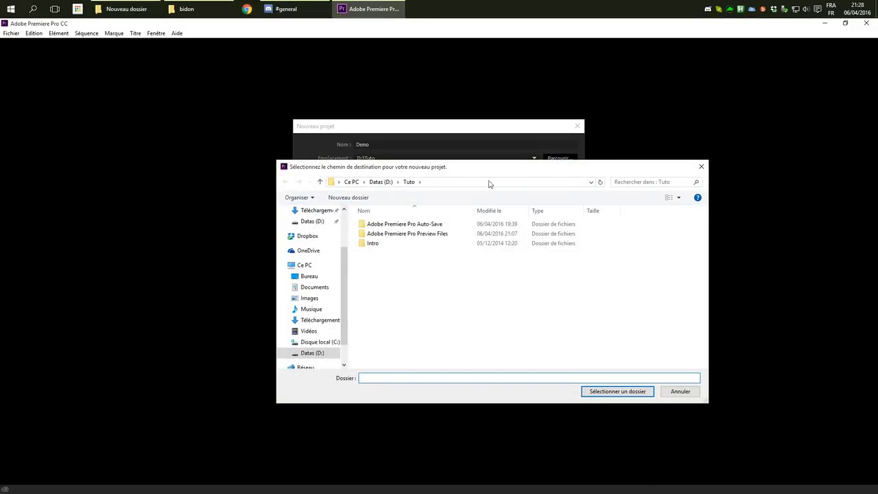
{"action": "right_click", "coordinate": [374, 256]}
{"action": "mouse_move", "coordinate": [425, 374]}
{"action": "left_click", "coordinate": [528, 373]}
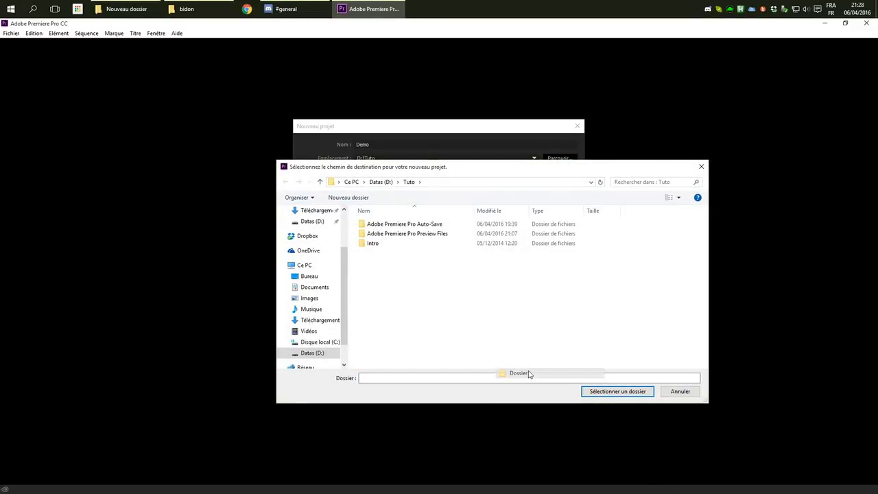
{"action": "type", "text": "bindon"}
{"action": "key", "text": "Return"}
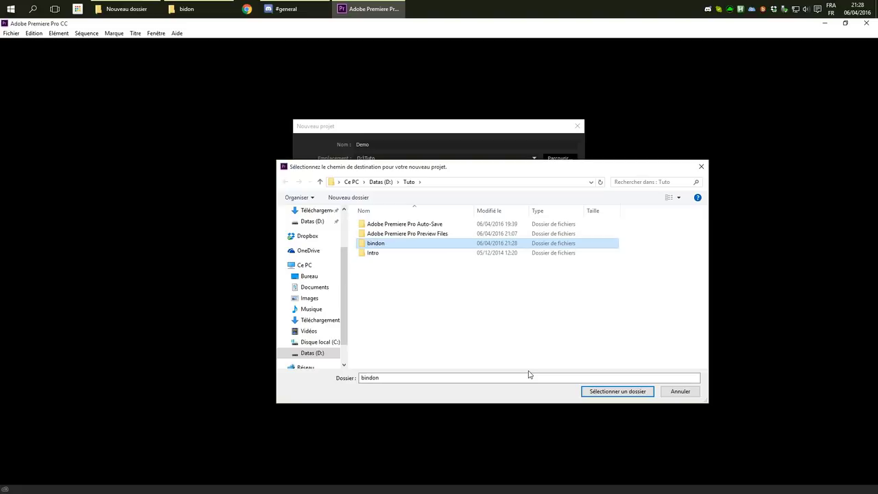
{"action": "double_click", "coordinate": [382, 249]}
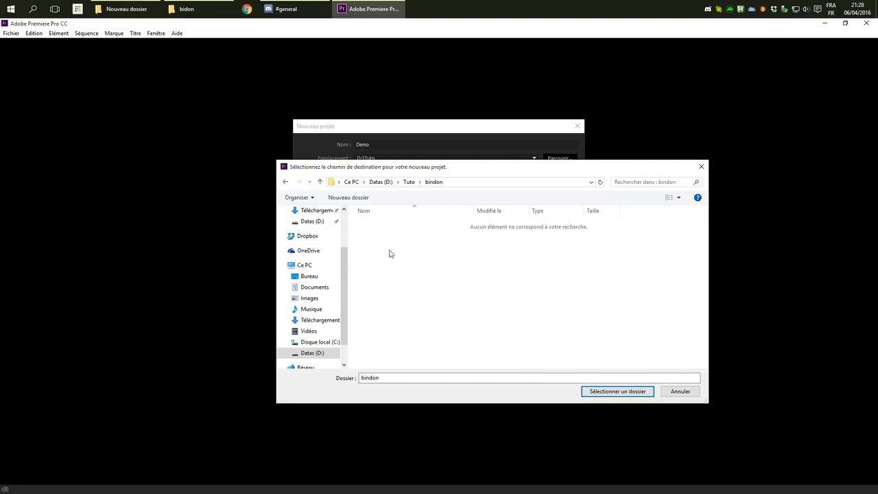
{"action": "left_click", "coordinate": [613, 391]}
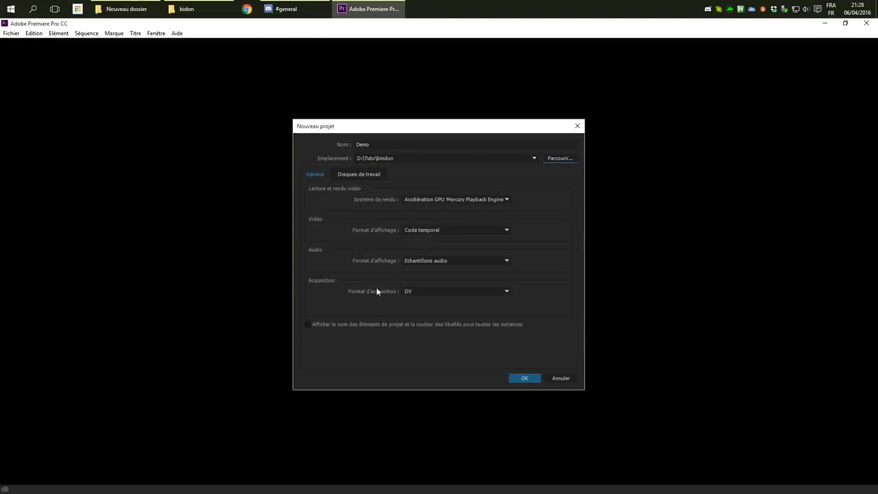
{"action": "left_click", "coordinate": [521, 381]}
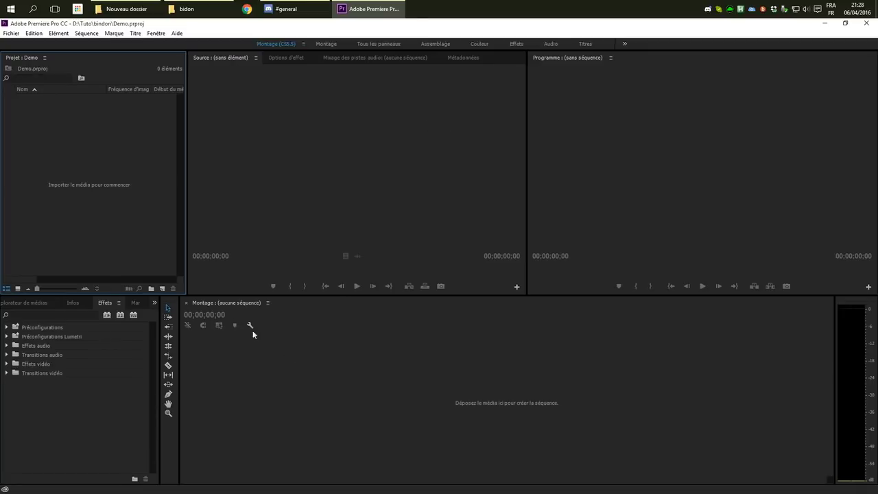
Create a new sequence from the DV - NTSC Standard 32 kHz preset, keeping the default name Séquence 01.
{"action": "left_click", "coordinate": [163, 289]}
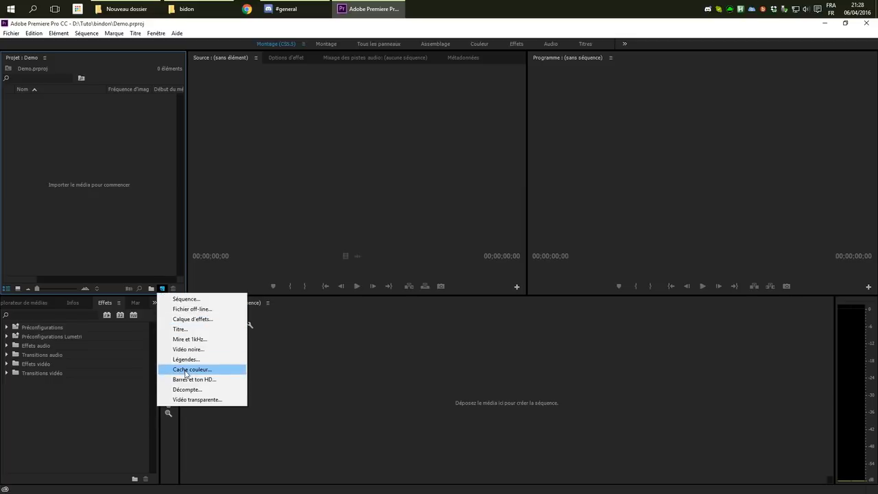
{"action": "left_click", "coordinate": [193, 299]}
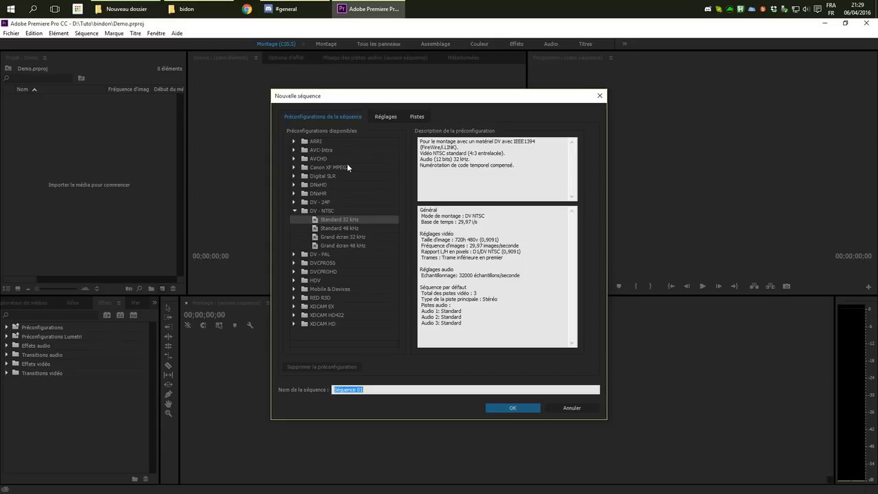
{"action": "left_click", "coordinate": [327, 220]}
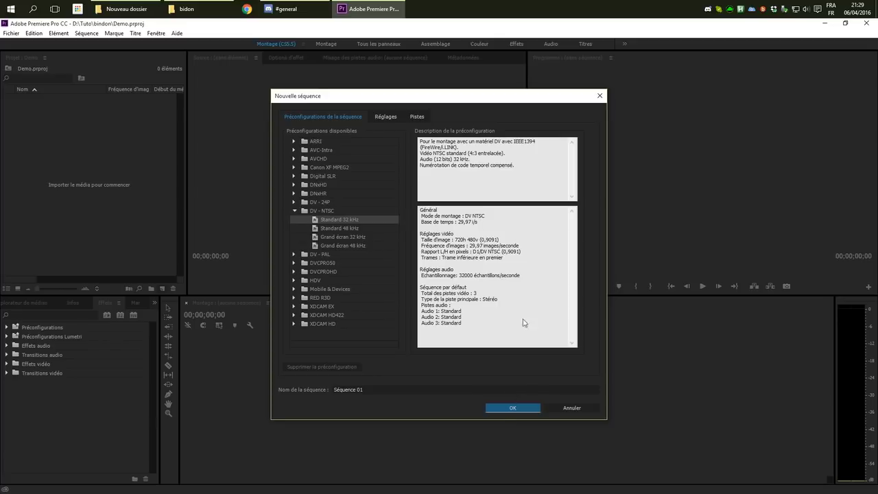
{"action": "left_click", "coordinate": [512, 406]}
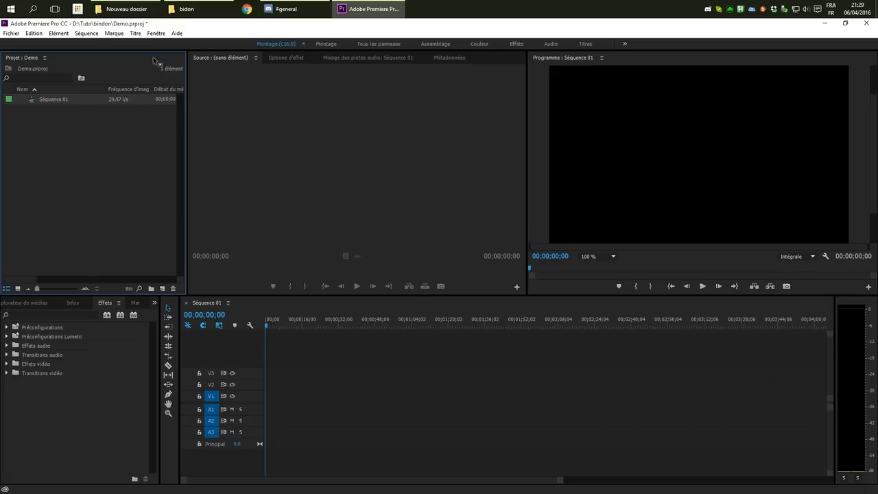
Look over the available workspaces and the list of panels that can be shown or hidden.
{"action": "left_click", "coordinate": [155, 33]}
{"action": "mouse_move", "coordinate": [165, 44]}
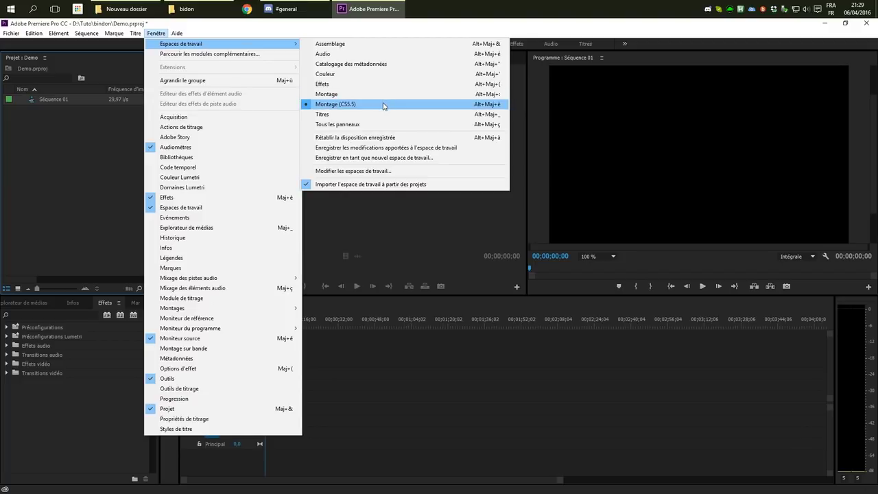
{"action": "left_click", "coordinate": [402, 214]}
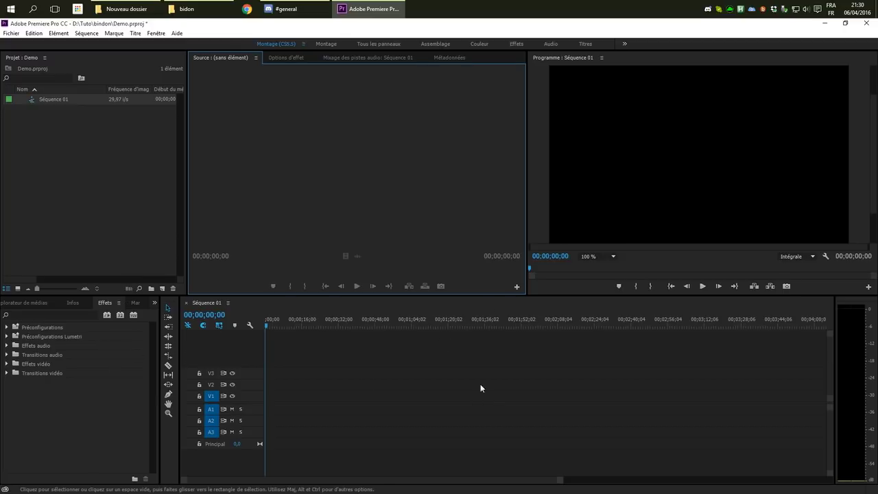
{"action": "left_click", "coordinate": [156, 33]}
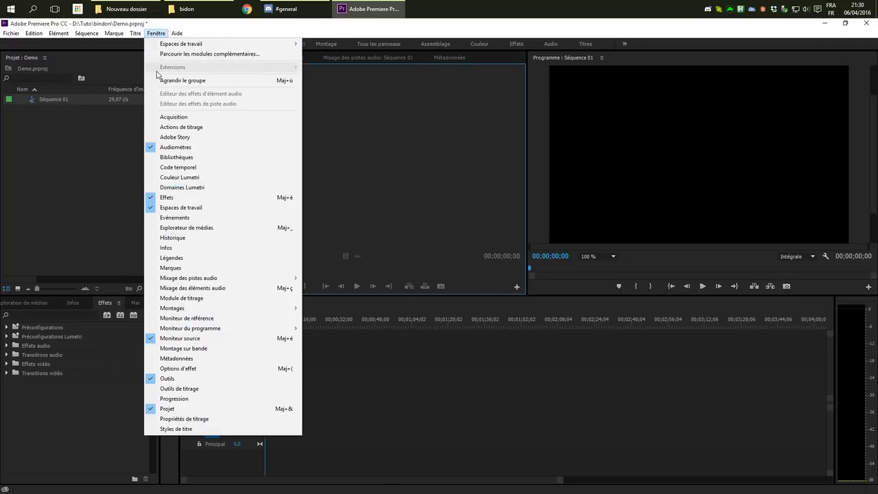
{"action": "left_click", "coordinate": [471, 120]}
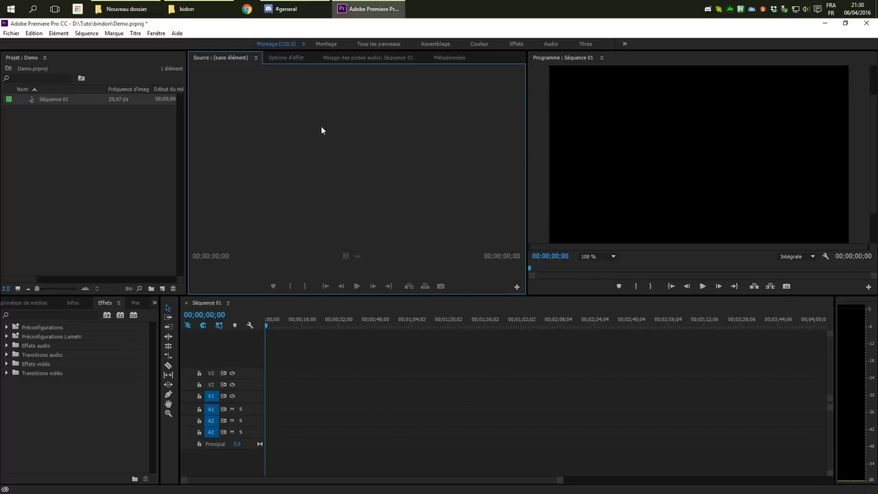
Examine the Project, Effects, Media Browser, timeline, Source and Program panels one after another.
{"action": "left_click", "coordinate": [83, 125]}
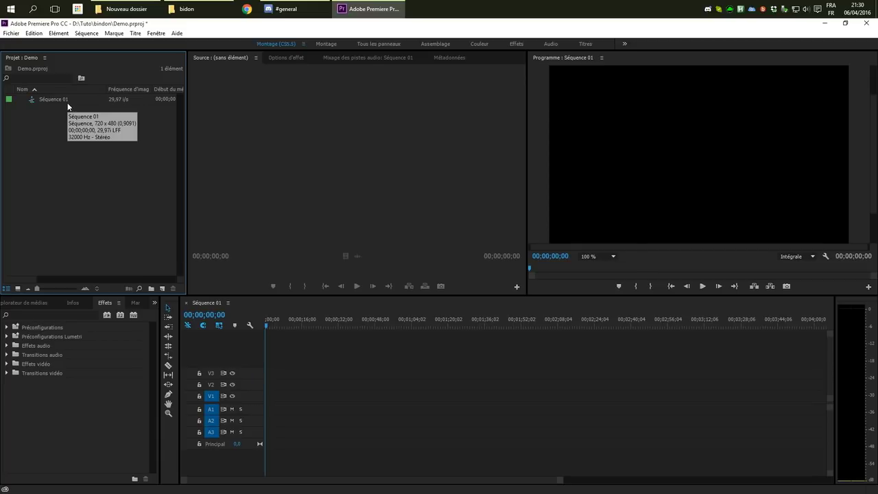
{"action": "left_click", "coordinate": [61, 393]}
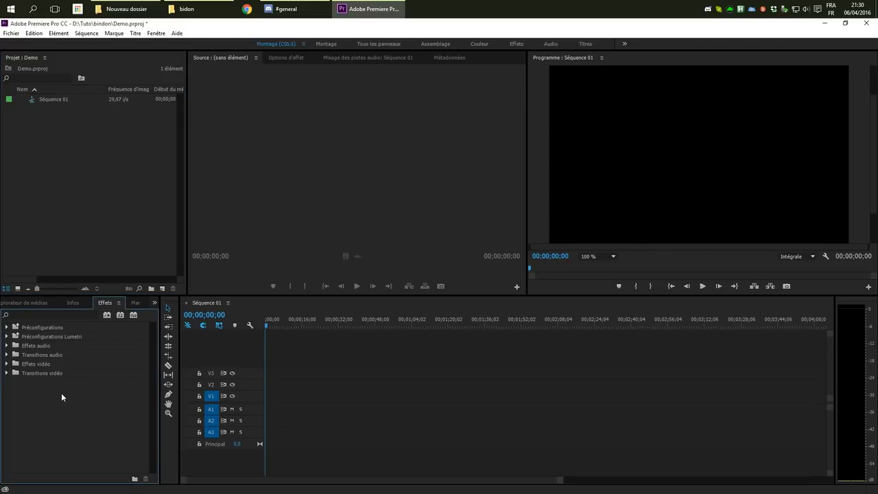
{"action": "left_click", "coordinate": [11, 303]}
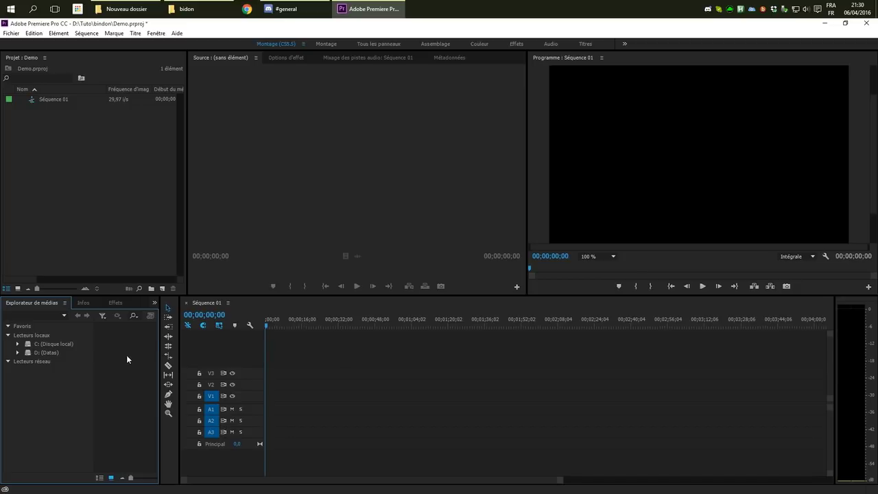
{"action": "left_click", "coordinate": [334, 362]}
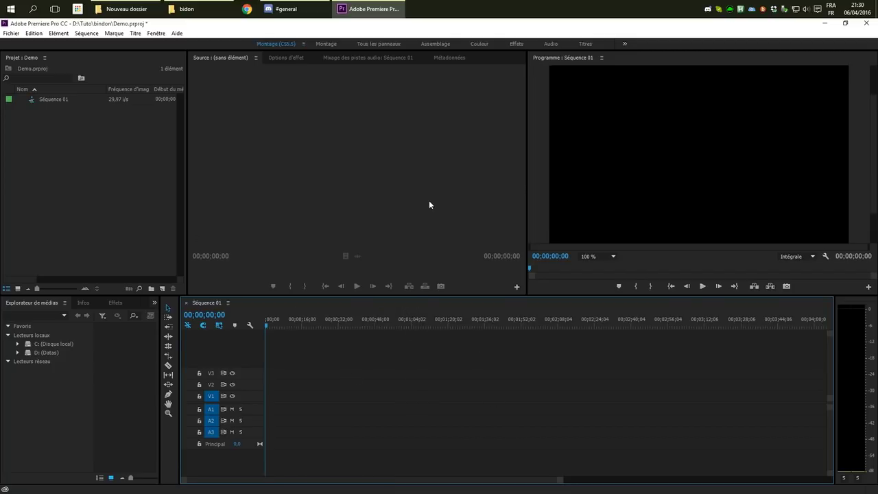
{"action": "left_click", "coordinate": [355, 100]}
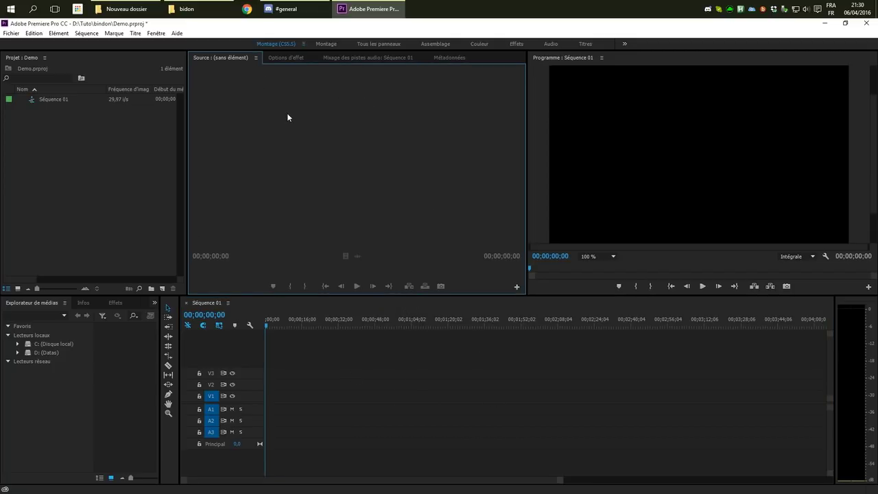
{"action": "left_click", "coordinate": [662, 123]}
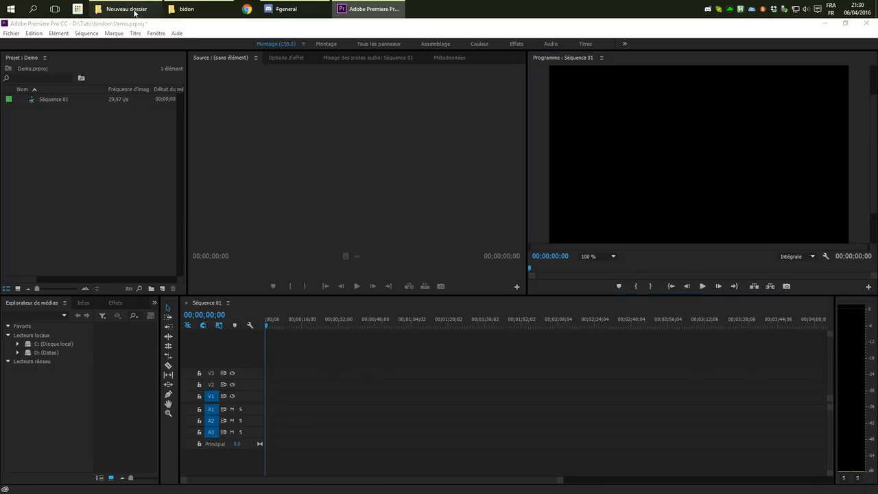
Switch to the Nouveau dossier folder in File Explorer and import all its video and image files into the project.
{"action": "left_click", "coordinate": [131, 10]}
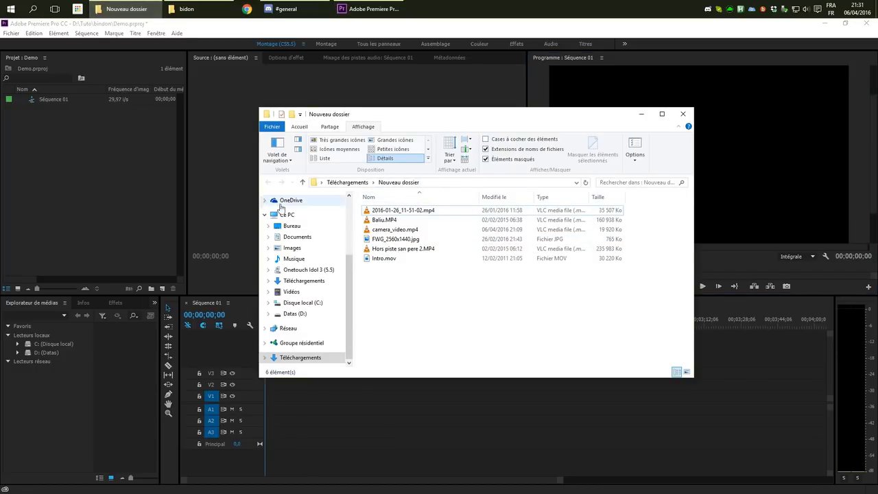
{"action": "left_click_drag", "start_coordinate": [432, 286], "coordinate": [77, 170]}
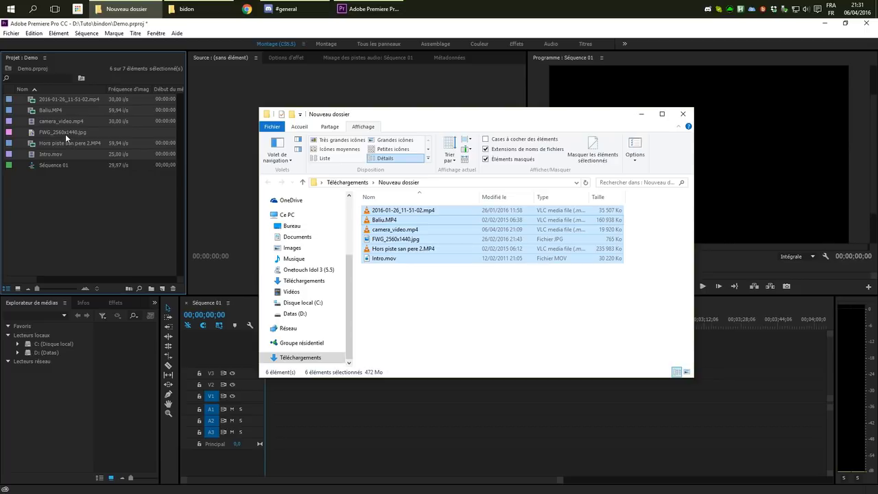
{"action": "mouse_move", "coordinate": [66, 128]}
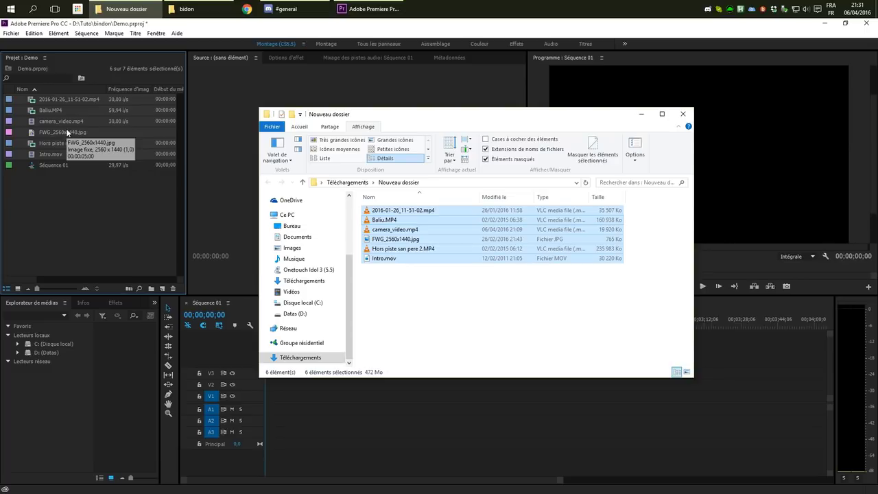
{"action": "left_click", "coordinate": [75, 196]}
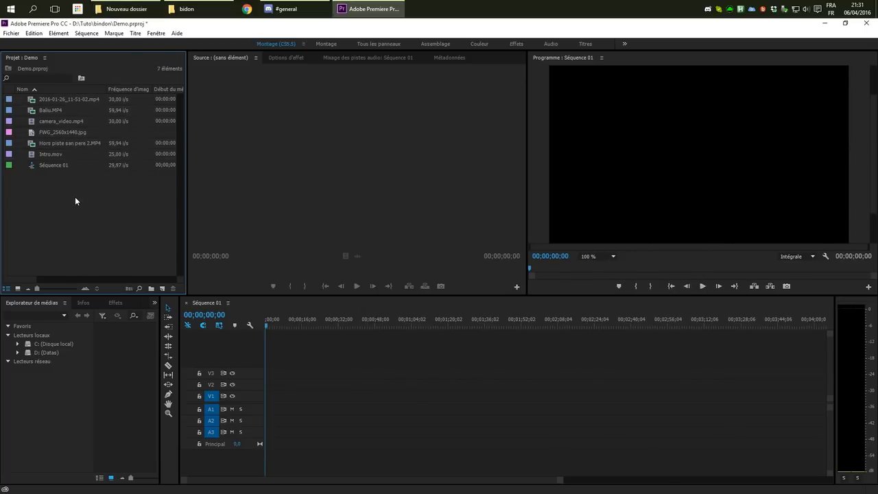
Create a bin named Rush in the project.
{"action": "left_click", "coordinate": [47, 153]}
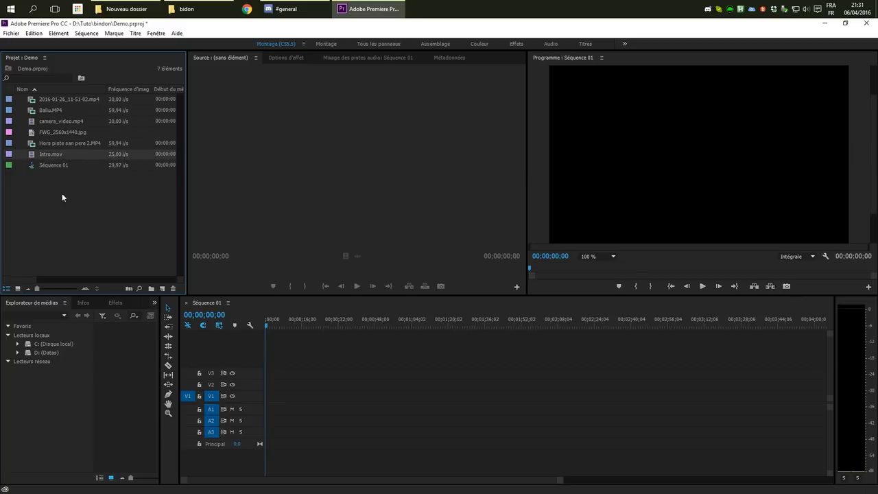
{"action": "left_click", "coordinate": [58, 100], "text": "shift"}
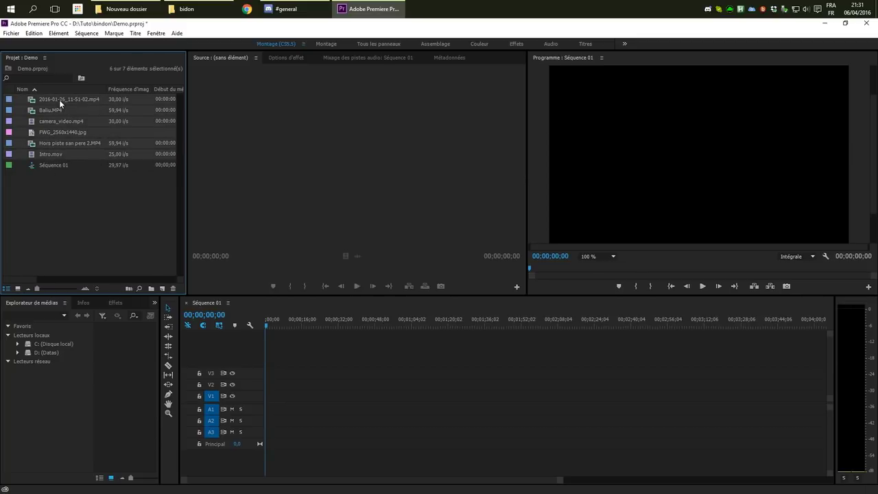
{"action": "left_click", "coordinate": [151, 289]}
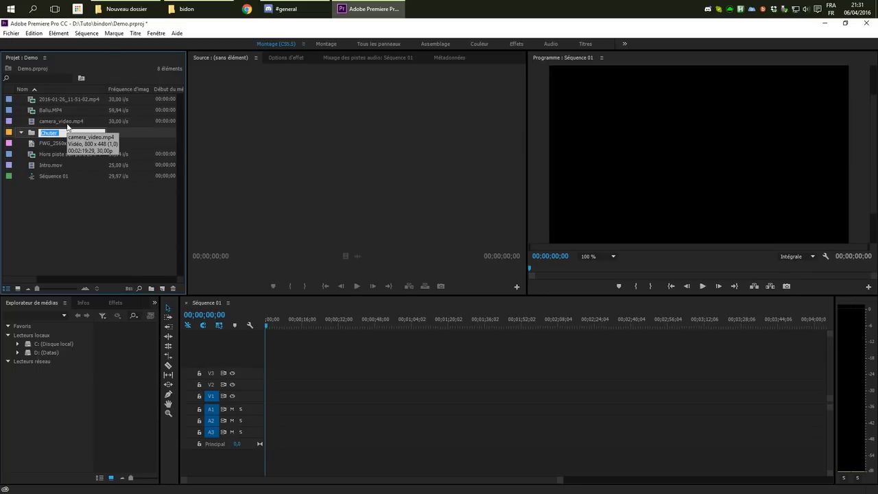
{"action": "type", "text": "Rush"}
{"action": "key", "text": "Tab"}
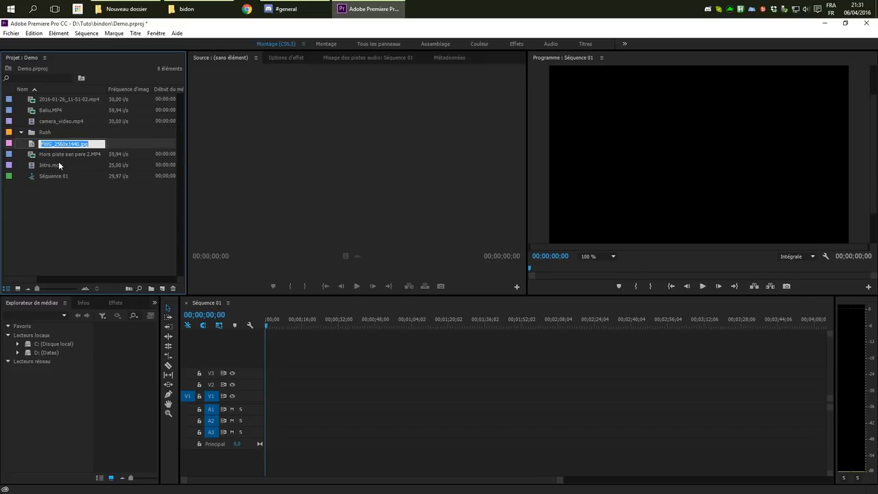
Move all the imported video and image files into the Rush bin, leaving Séquence 01 outside.
{"action": "left_click", "coordinate": [57, 162]}
{"action": "left_click", "coordinate": [54, 103], "text": "shift"}
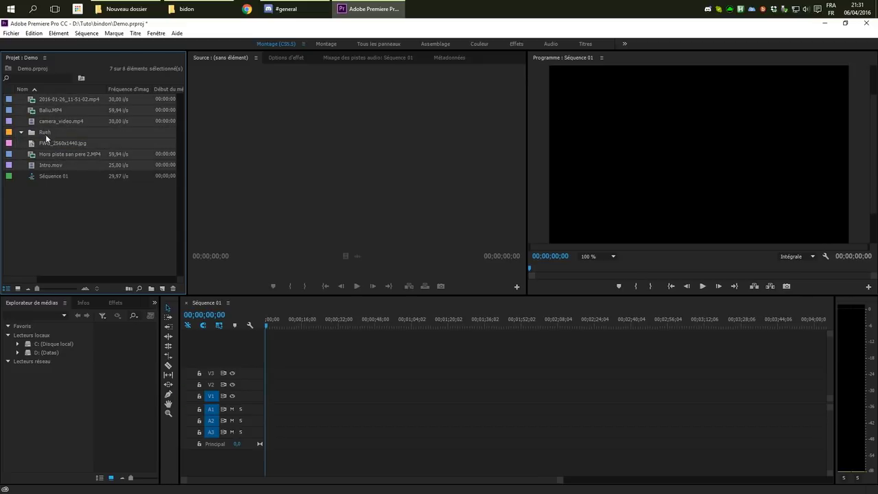
{"action": "left_click_drag", "start_coordinate": [50, 122], "coordinate": [48, 131]}
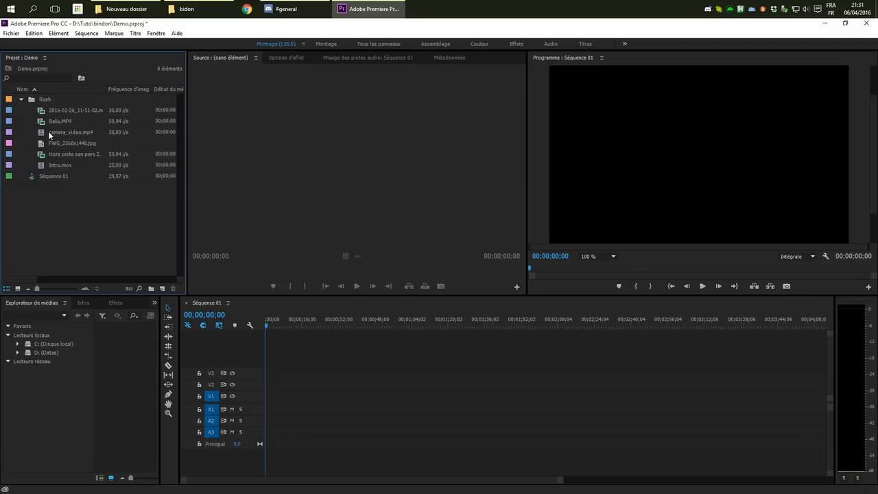
{"action": "left_click", "coordinate": [66, 165]}
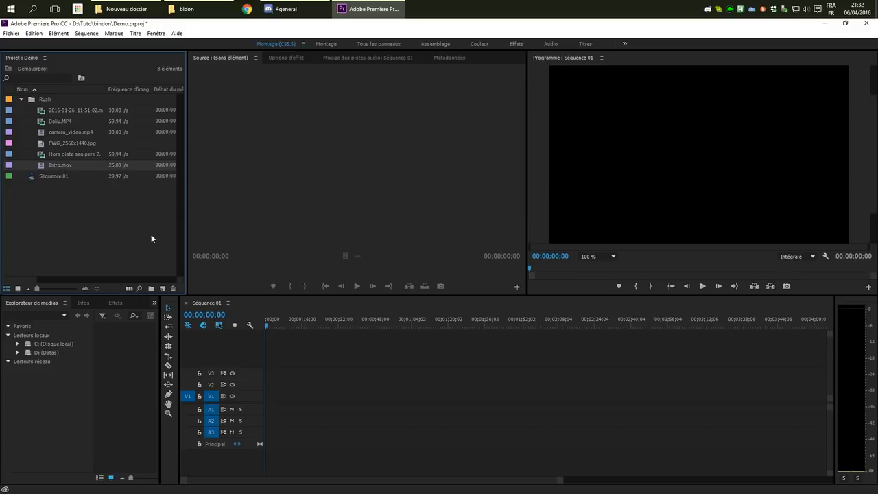
{"action": "left_click", "coordinate": [163, 288]}
{"action": "left_click", "coordinate": [169, 294]}
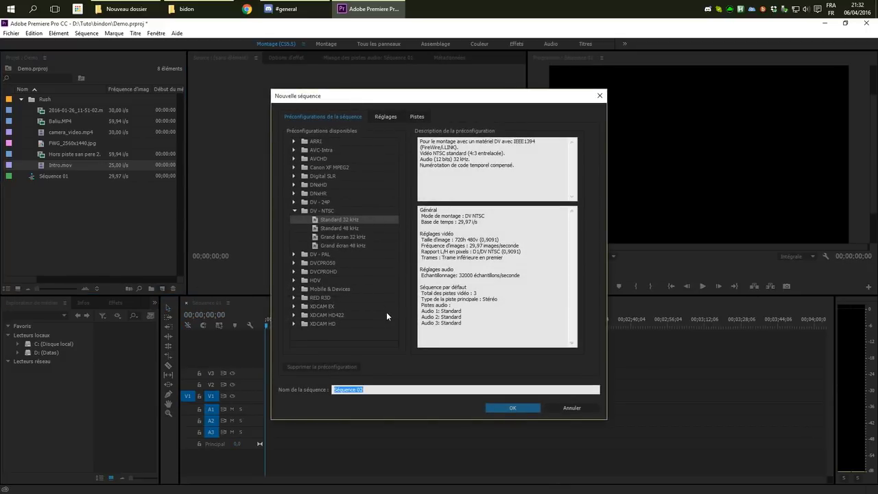
{"action": "left_click", "coordinate": [297, 210]}
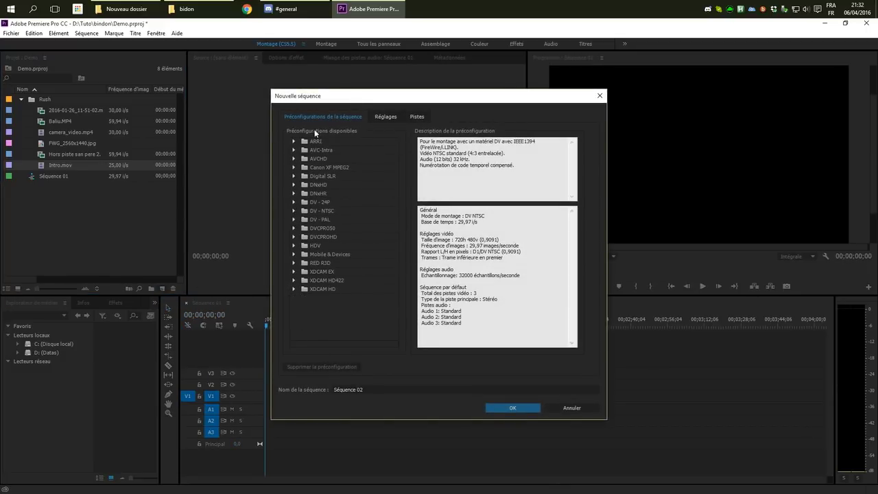
{"action": "left_click", "coordinate": [375, 112]}
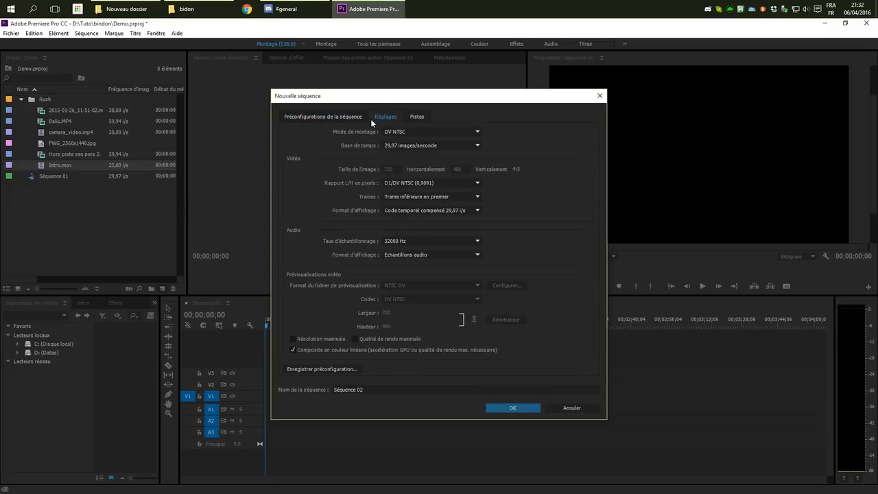
{"action": "left_click", "coordinate": [556, 408]}
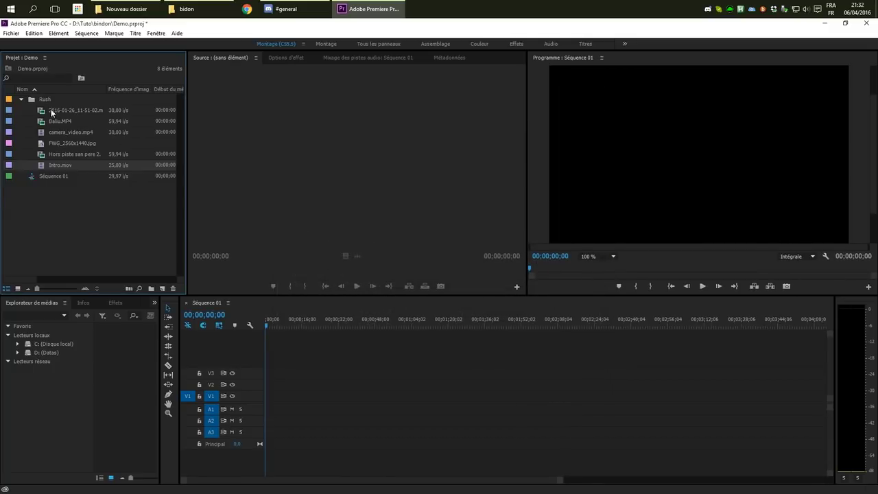
Create a sequence matching the Baliu.MP4 clip and rename that sequence Montage.
{"action": "left_click", "coordinate": [40, 122]}
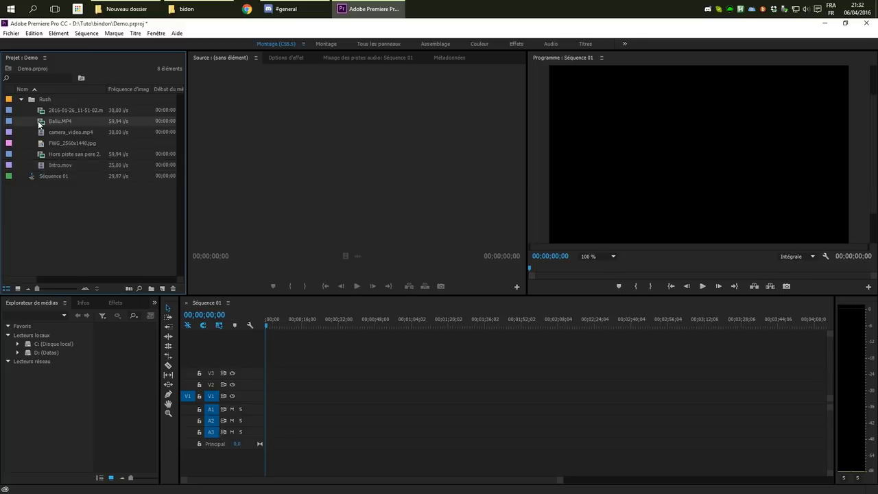
{"action": "left_click_drag", "start_coordinate": [162, 289], "coordinate": [162, 289]}
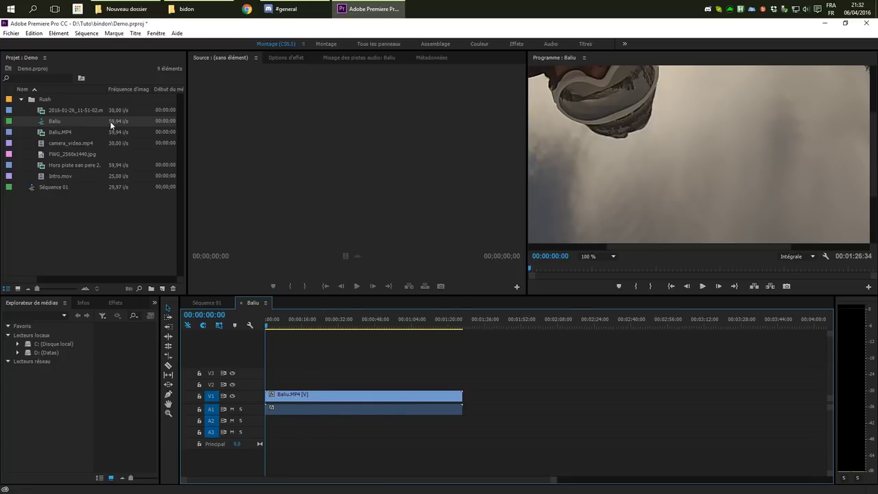
{"action": "left_click", "coordinate": [66, 122]}
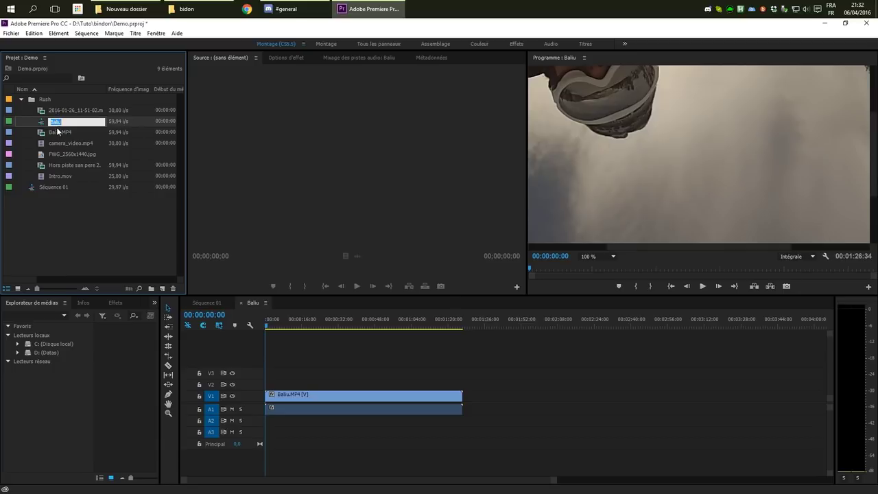
{"action": "type", "text": "Mont"}
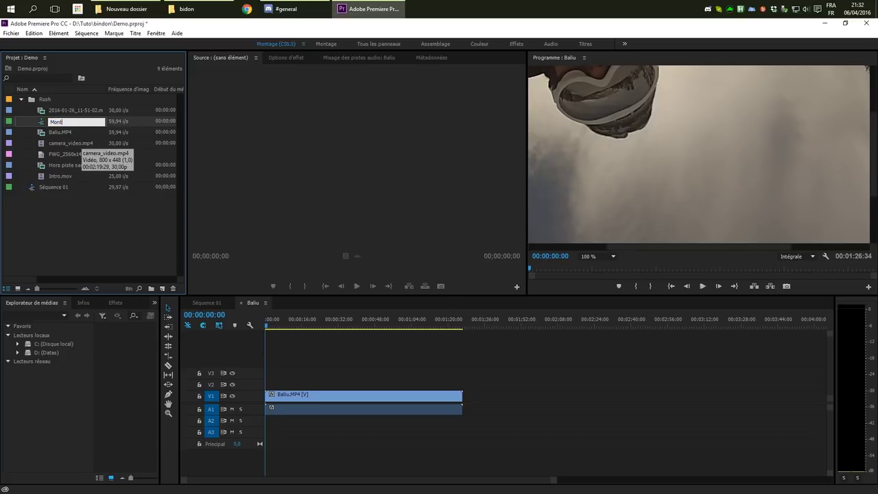
{"action": "type", "text": "age"}
{"action": "key", "text": "Tab"}
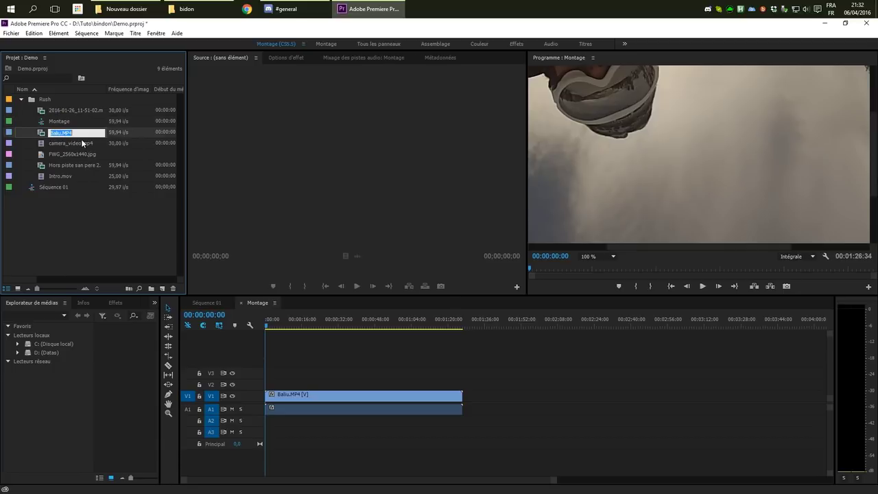
Move the Montage sequence out of the Rush bin to the project root and delete Séquence 01.
{"action": "left_click", "coordinate": [44, 123]}
{"action": "left_click_drag", "start_coordinate": [31, 214], "coordinate": [20, 199]}
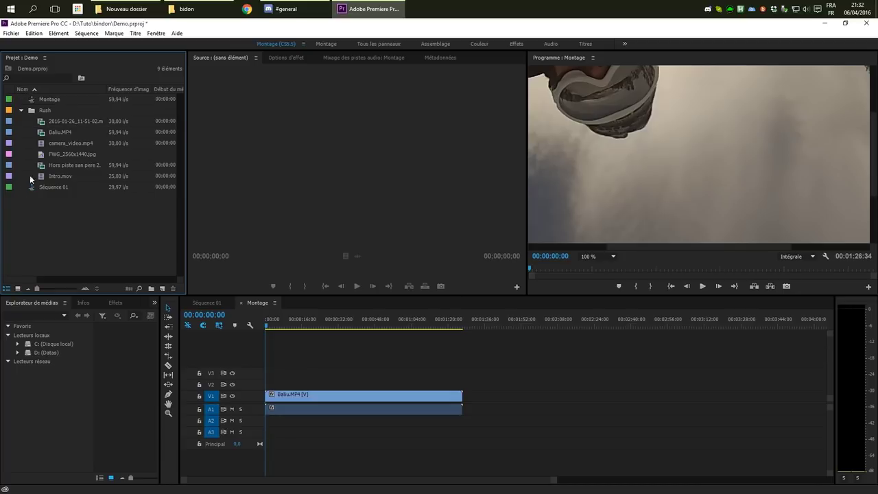
{"action": "left_click", "coordinate": [21, 110]}
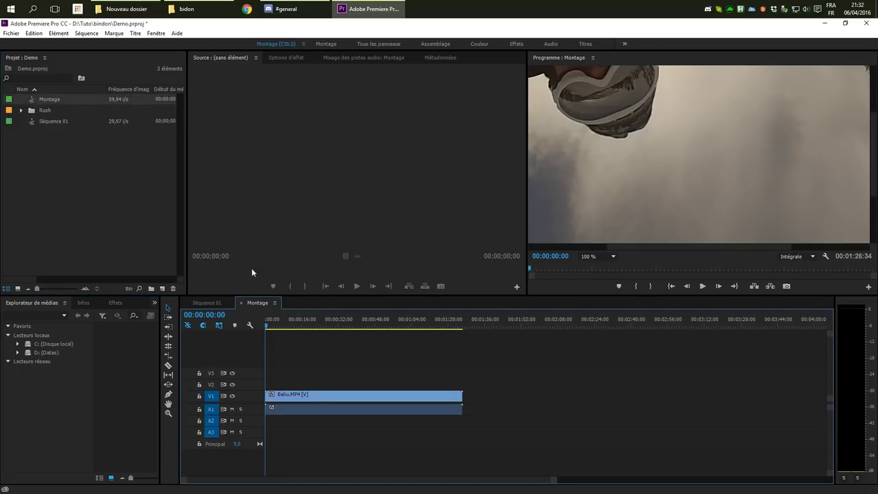
{"action": "left_click", "coordinate": [28, 122]}
{"action": "key", "text": "Delete"}
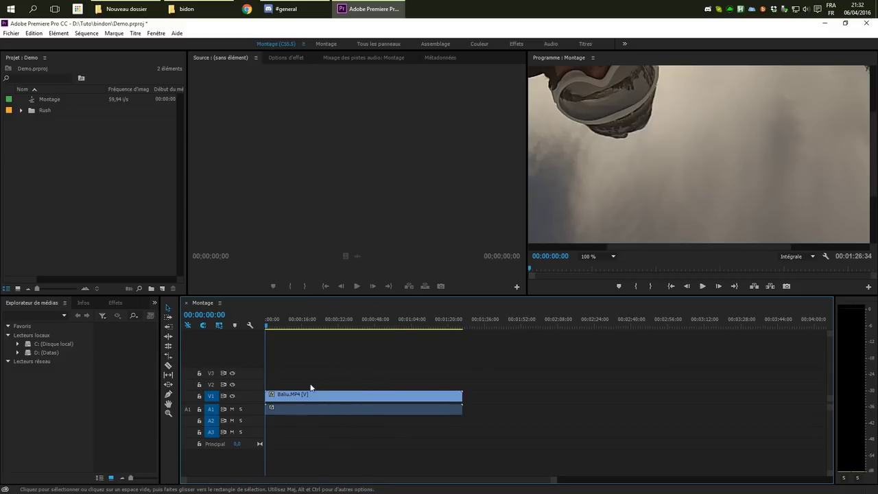
Scrub through the Montage sequence to preview its footage, stopping at about 50 seconds.
{"action": "left_click_drag", "start_coordinate": [277, 326], "coordinate": [295, 328]}
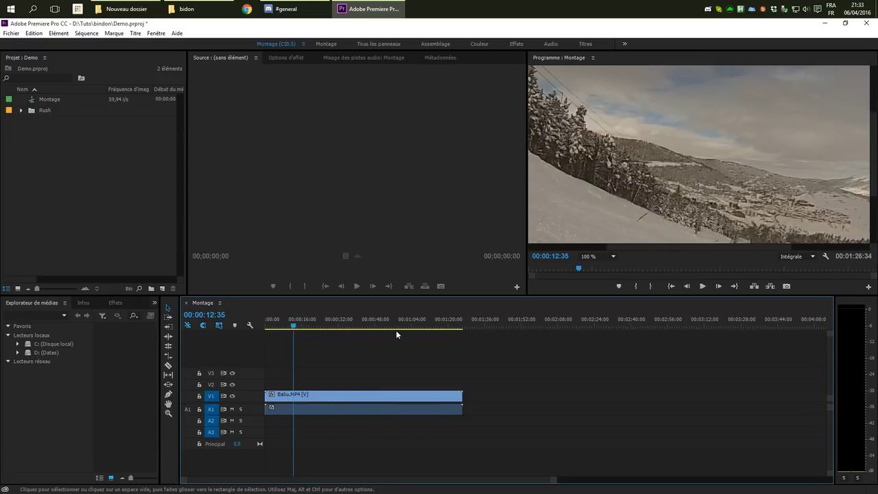
{"action": "left_click_drag", "start_coordinate": [334, 325], "coordinate": [364, 328]}
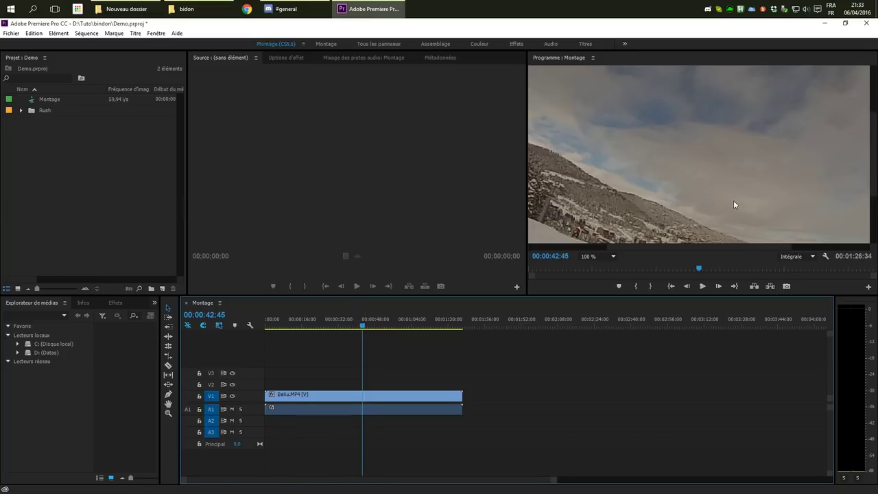
{"action": "left_click_drag", "start_coordinate": [352, 324], "coordinate": [378, 326]}
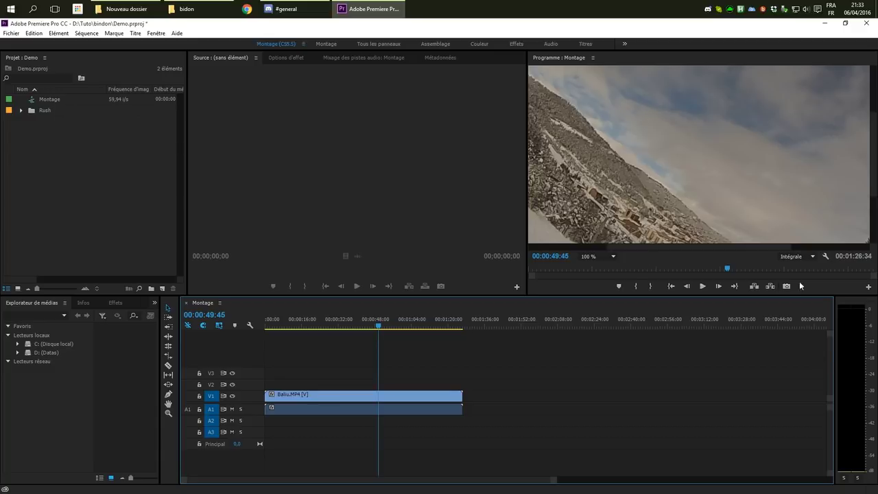
{"action": "left_click", "coordinate": [633, 181]}
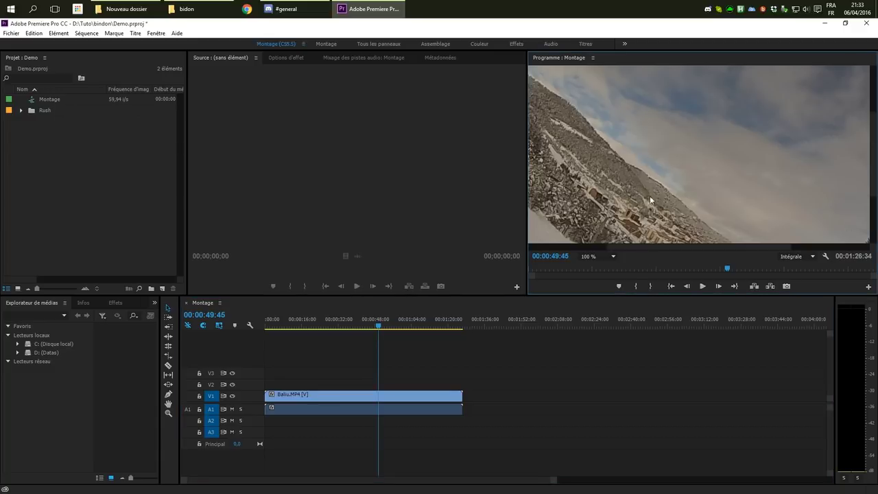
{"action": "left_click", "coordinate": [380, 327]}
Set the Program monitor's zoom level to Adapter and its playback resolution to 1/4.
{"action": "left_click", "coordinate": [593, 255]}
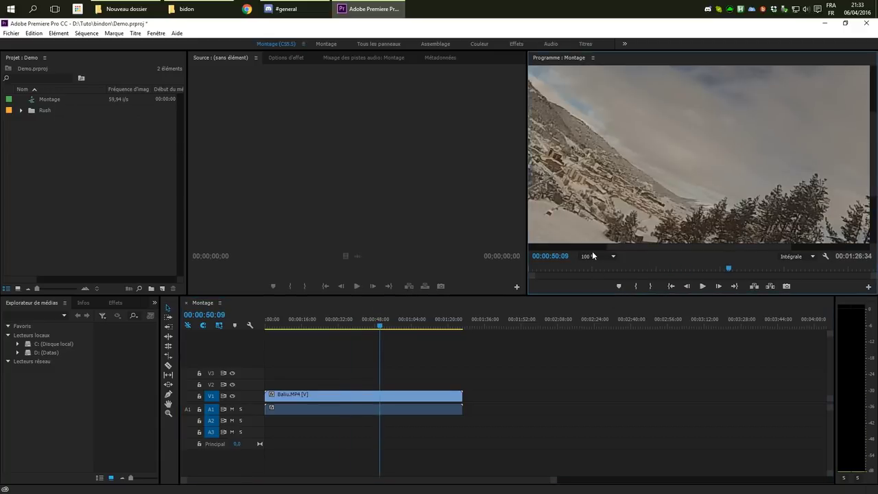
{"action": "left_click", "coordinate": [592, 255]}
{"action": "left_click", "coordinate": [604, 266]}
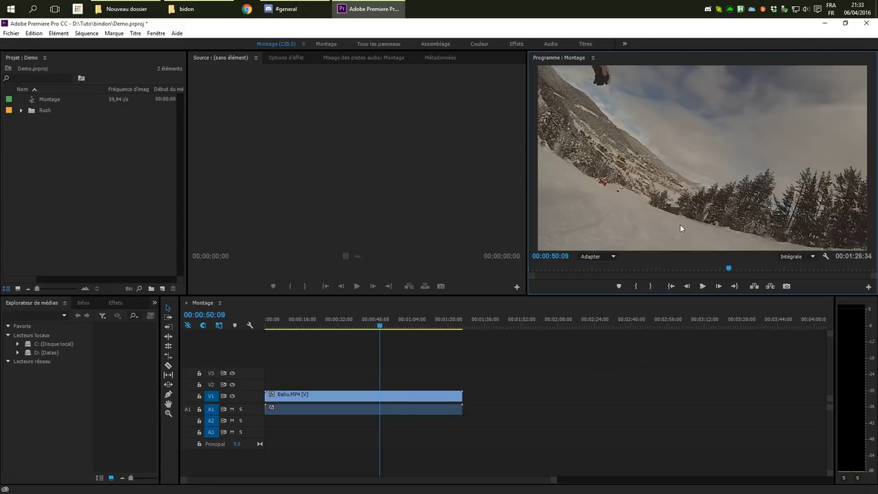
{"action": "left_click", "coordinate": [807, 260]}
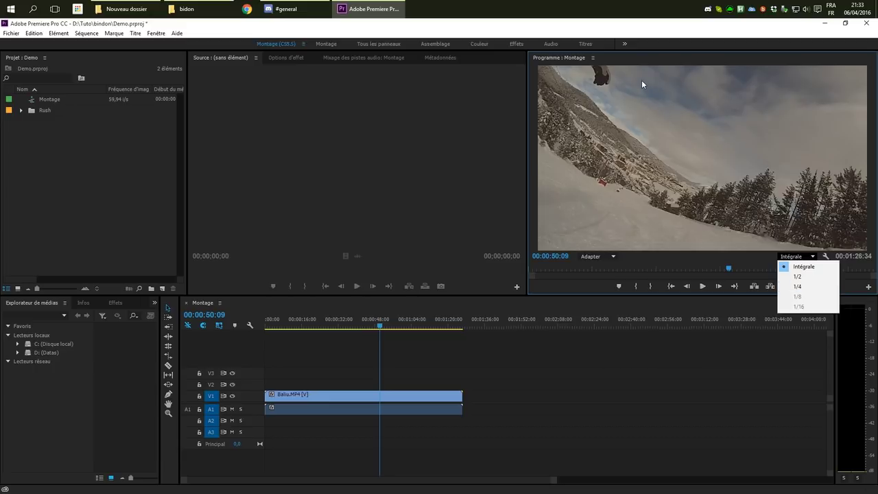
{"action": "left_click", "coordinate": [813, 285]}
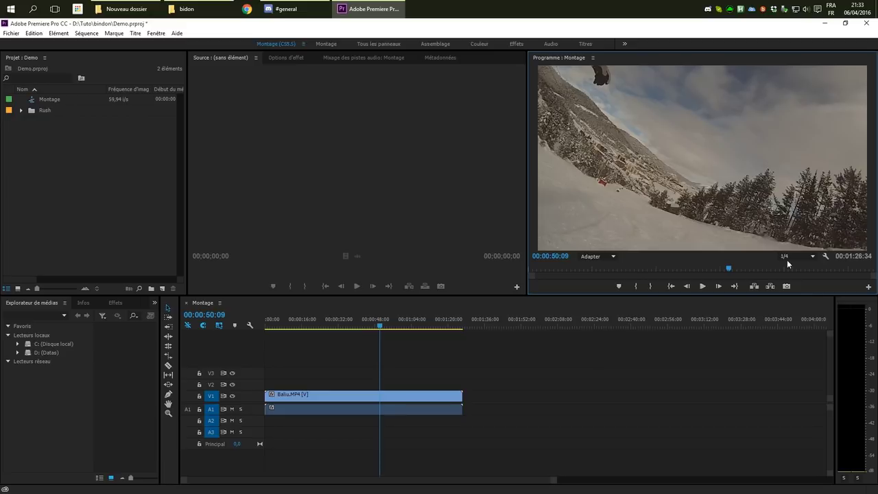
Scrub the Montage sequence at the reduced resolution, ending at 00:00:33:34, and expand the Rush bin.
{"action": "left_click_drag", "start_coordinate": [381, 328], "coordinate": [397, 328]}
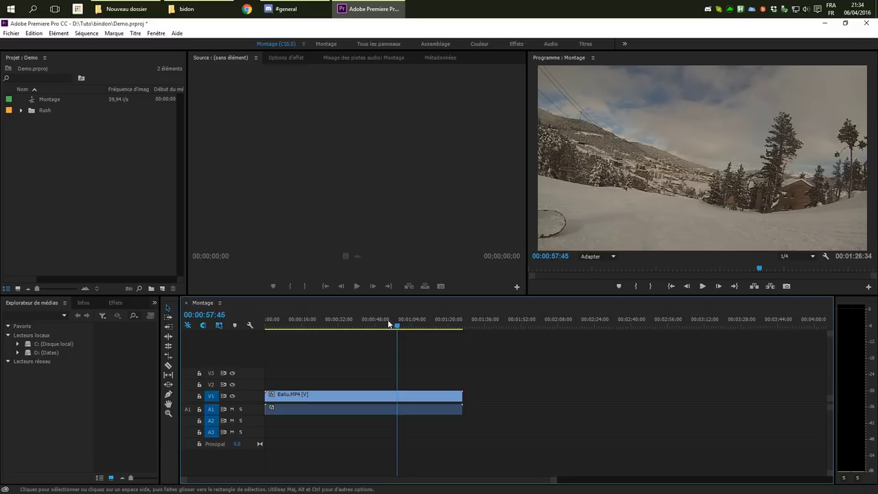
{"action": "left_click_drag", "start_coordinate": [388, 320], "coordinate": [404, 328]}
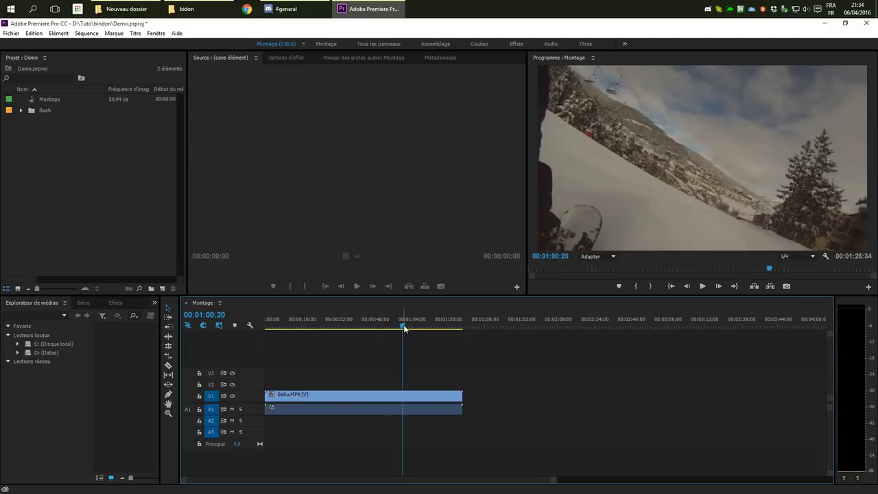
{"action": "left_click", "coordinate": [21, 110]}
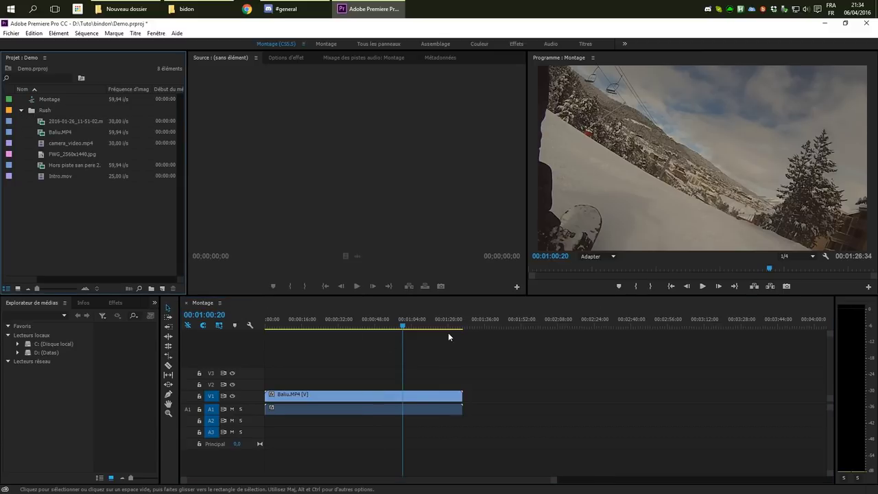
{"action": "left_click_drag", "start_coordinate": [403, 325], "coordinate": [341, 325]}
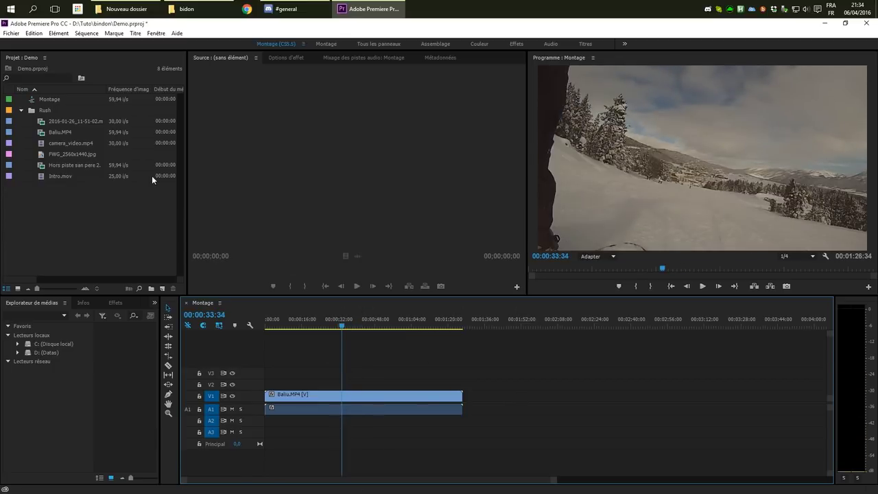
Open Baliu.MP4 from the Rush bin in the Source monitor and scrub through its footage.
{"action": "left_click", "coordinate": [41, 123]}
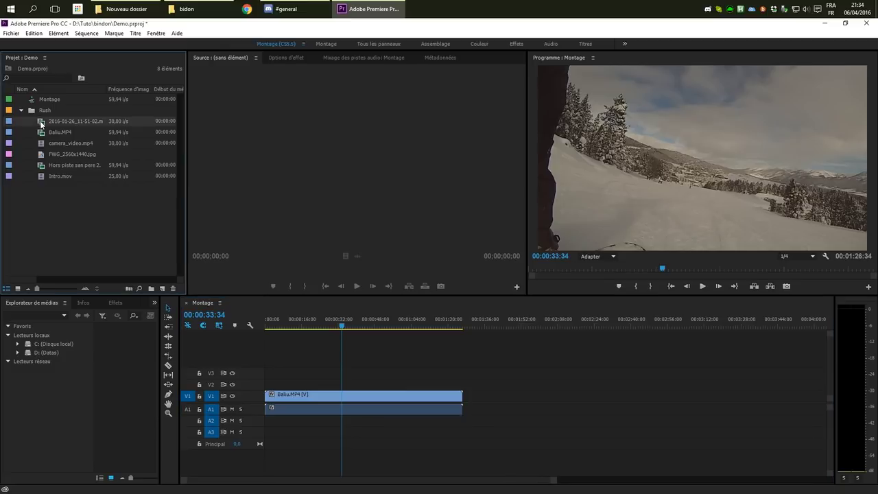
{"action": "left_click_drag", "start_coordinate": [41, 122], "coordinate": [165, 147]}
{"action": "double_click", "coordinate": [46, 136]}
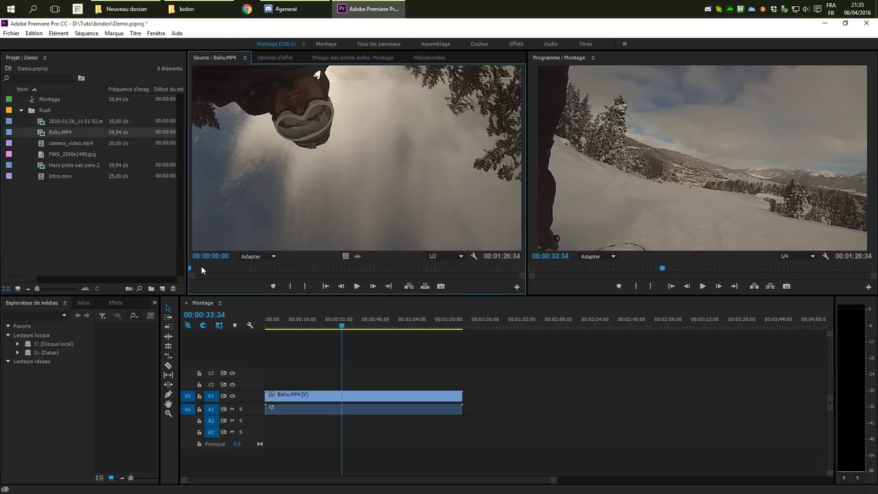
{"action": "left_click_drag", "start_coordinate": [203, 267], "coordinate": [203, 269]}
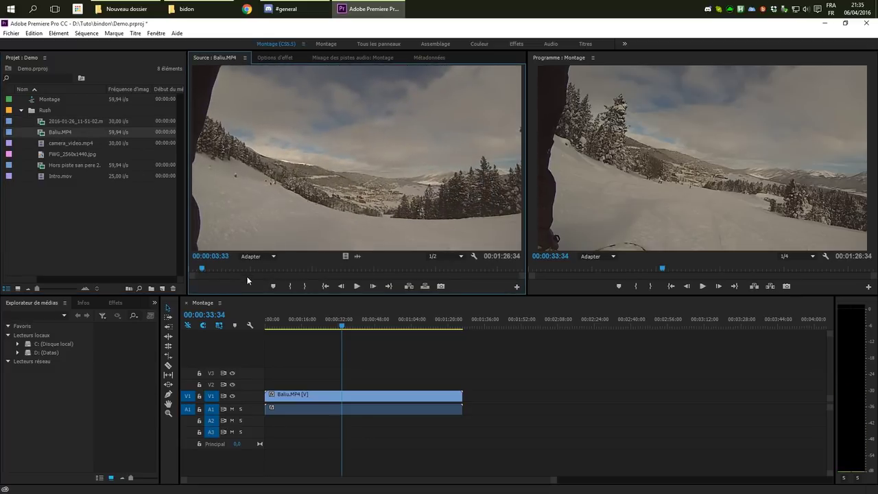
{"action": "left_click_drag", "start_coordinate": [251, 271], "coordinate": [335, 281]}
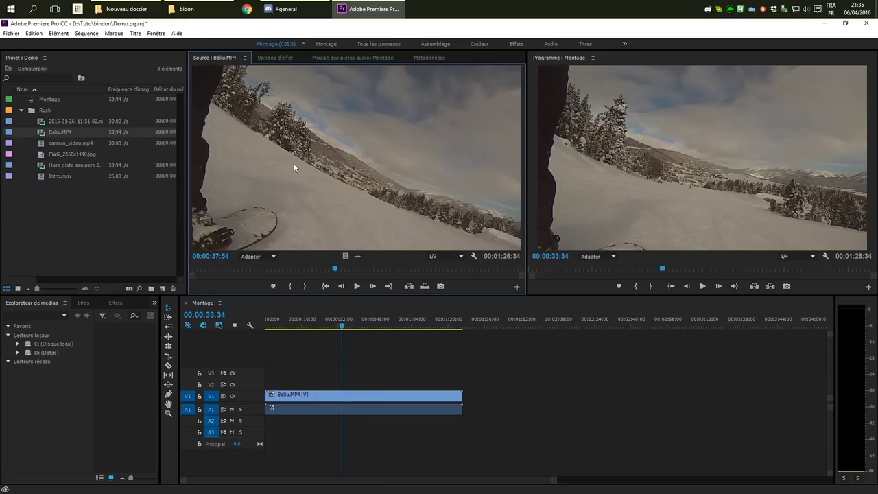
Mark in and out points around a section of Baliu.MP4 about 7 seconds long, ending at 00:00:33:09.
{"action": "left_click_drag", "start_coordinate": [335, 272], "coordinate": [300, 272]}
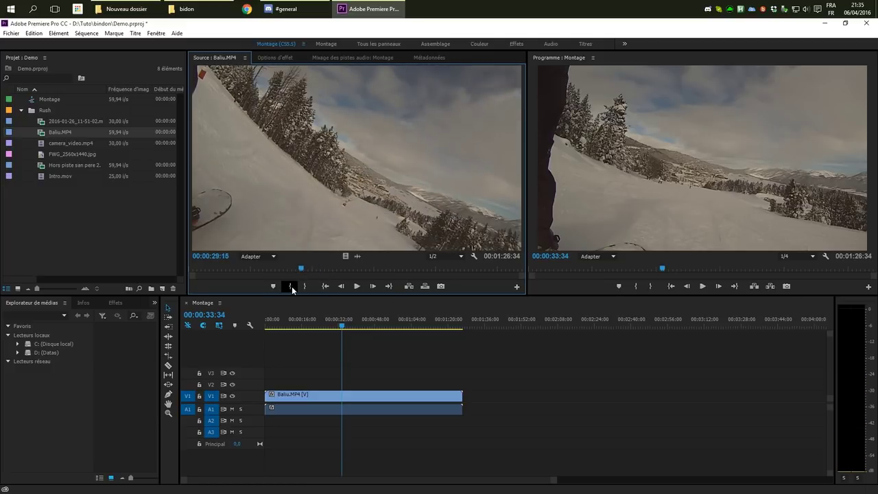
{"action": "left_click", "coordinate": [303, 287]}
{"action": "mouse_move", "coordinate": [301, 266]}
{"action": "left_mouse_down"}
{"action": "mouse_move", "coordinate": [290, 270]}
{"action": "mouse_move", "coordinate": [317, 271]}
{"action": "left_mouse_up"}
{"action": "key", "text": "o"}
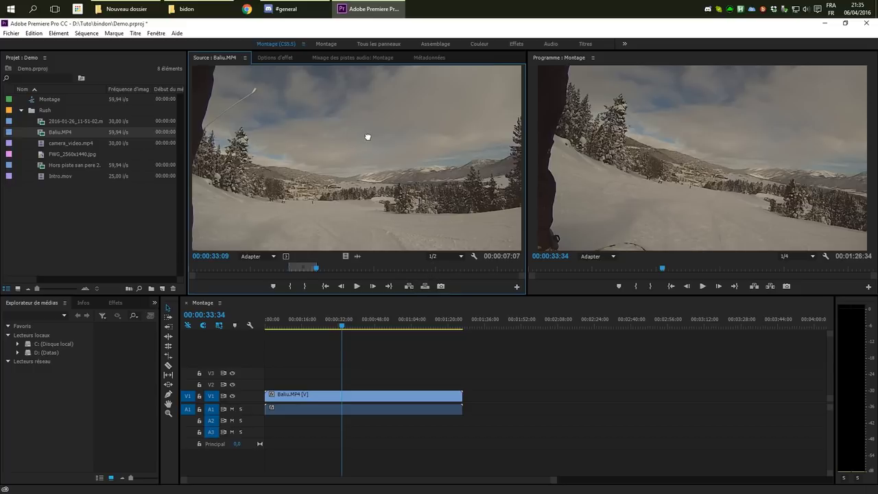
Try inserting the marked Baliu.MP4 section after the existing clip in the Montage sequence, and undo the insertion.
{"action": "left_click_drag", "start_coordinate": [368, 137], "coordinate": [623, 148]}
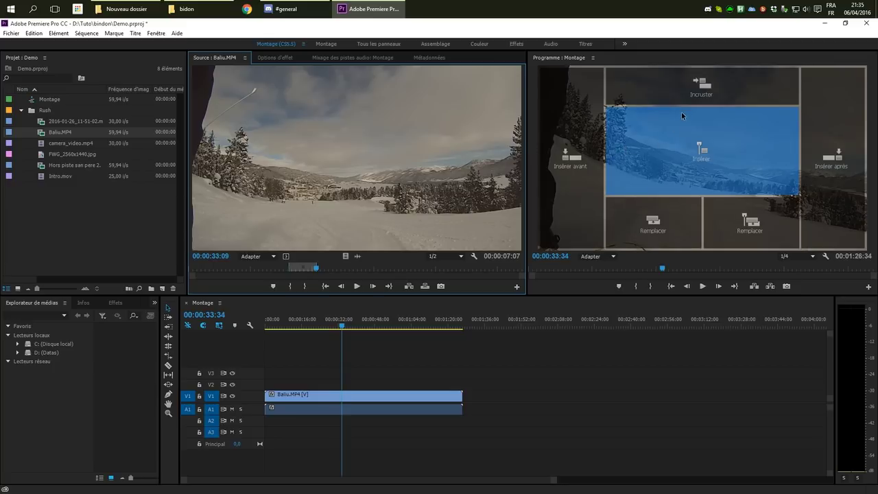
{"action": "left_click_drag", "start_coordinate": [676, 145], "coordinate": [349, 121]}
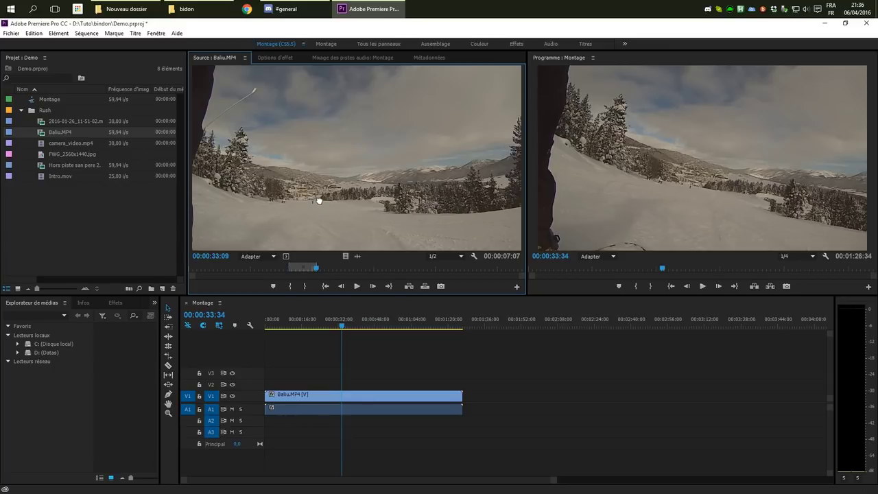
{"action": "left_click_drag", "start_coordinate": [494, 179], "coordinate": [828, 160]}
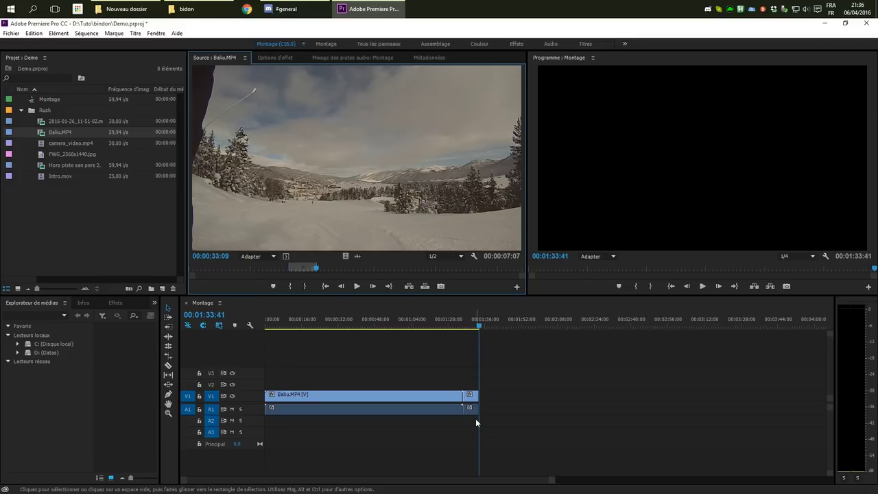
{"action": "key", "text": "ctrl+z"}
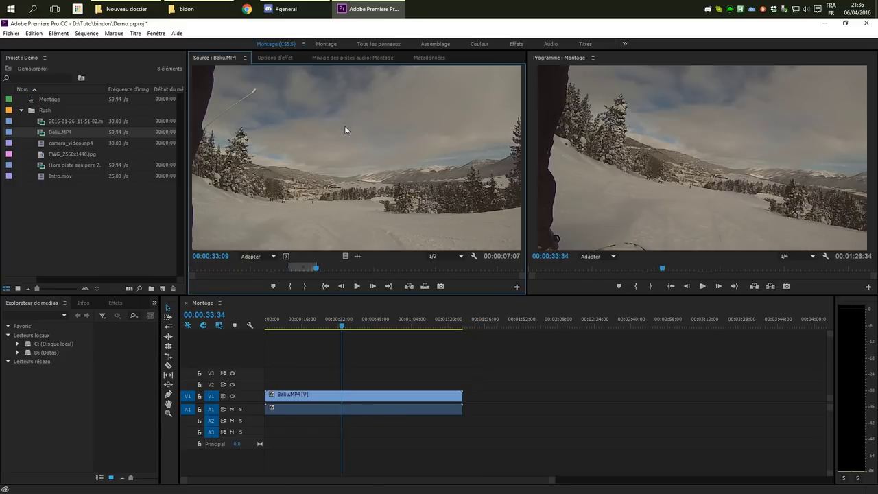
View FWG_2560x1440.jpg in the Source monitor, reload Baliu.MP4, try inserting its marked section on V1 and A1 at 00:00:33:34, and undo the insertion.
{"action": "double_click", "coordinate": [42, 153]}
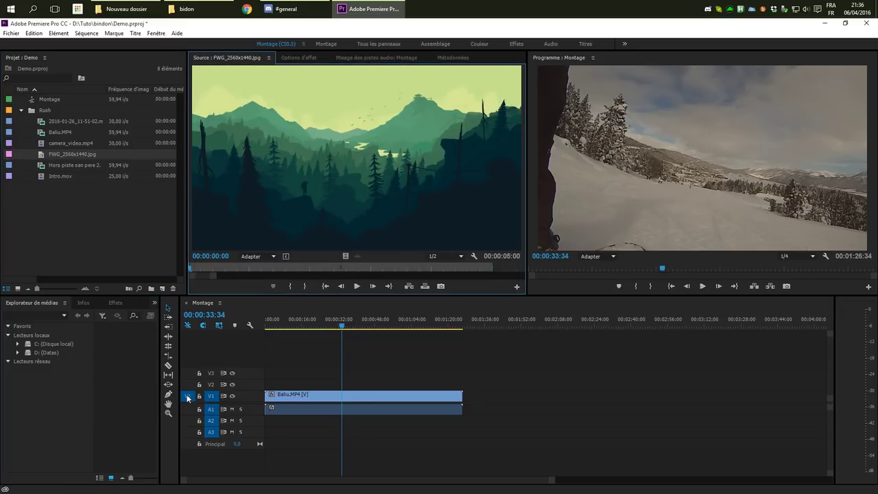
{"action": "double_click", "coordinate": [42, 131]}
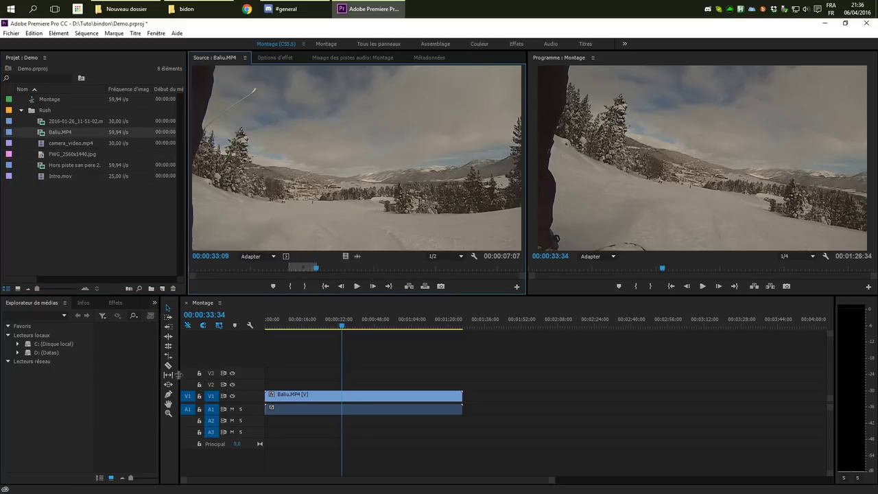
{"action": "left_click", "coordinate": [188, 409]}
{"action": "left_click_drag", "start_coordinate": [385, 208], "coordinate": [393, 165]}
{"action": "left_click", "coordinate": [408, 286]}
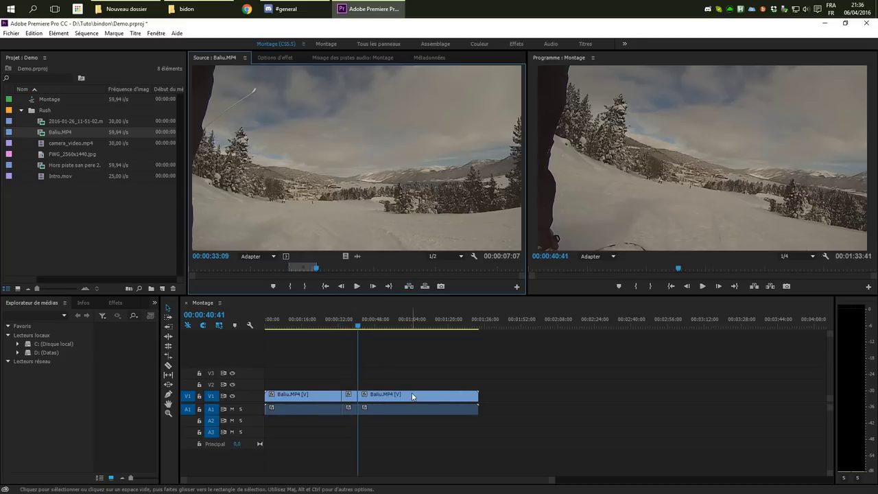
{"action": "key", "text": "ctrl+z"}
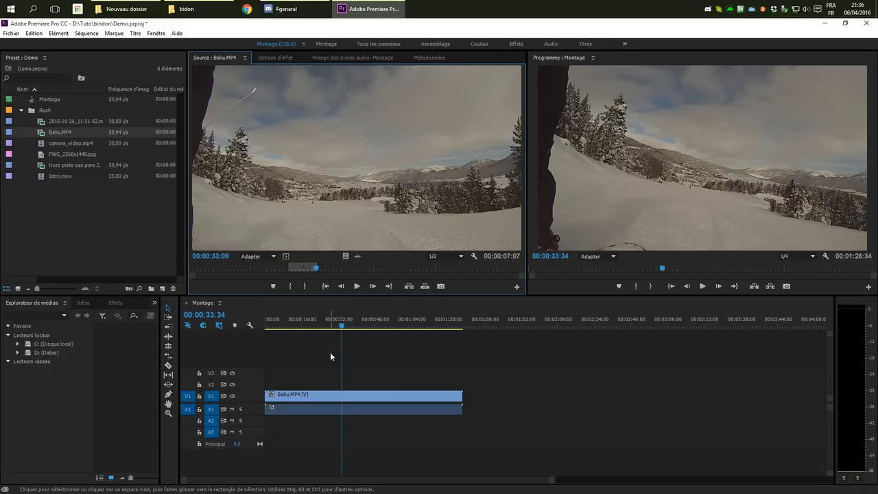
Route the source video to V2 and the source audio to A2, try inserting the marked Baliu.MP4 section, and undo the insertion.
{"action": "left_click", "coordinate": [190, 386]}
{"action": "left_click", "coordinate": [188, 420]}
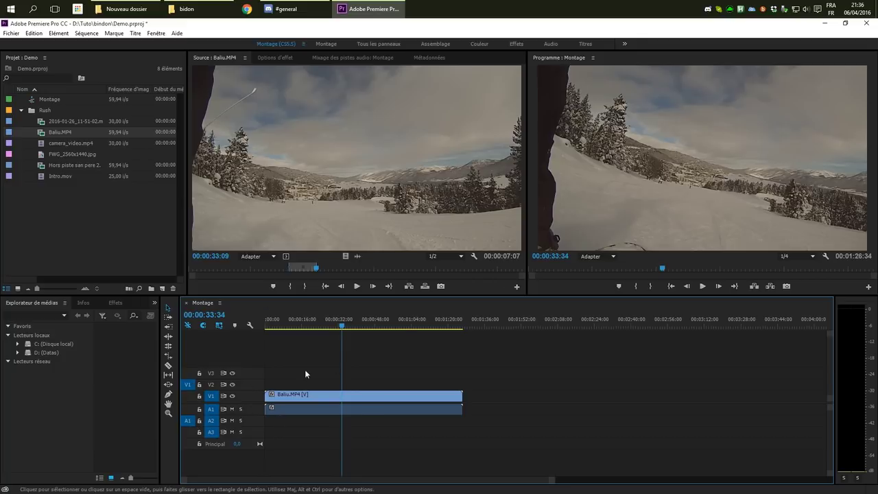
{"action": "left_click", "coordinate": [404, 286]}
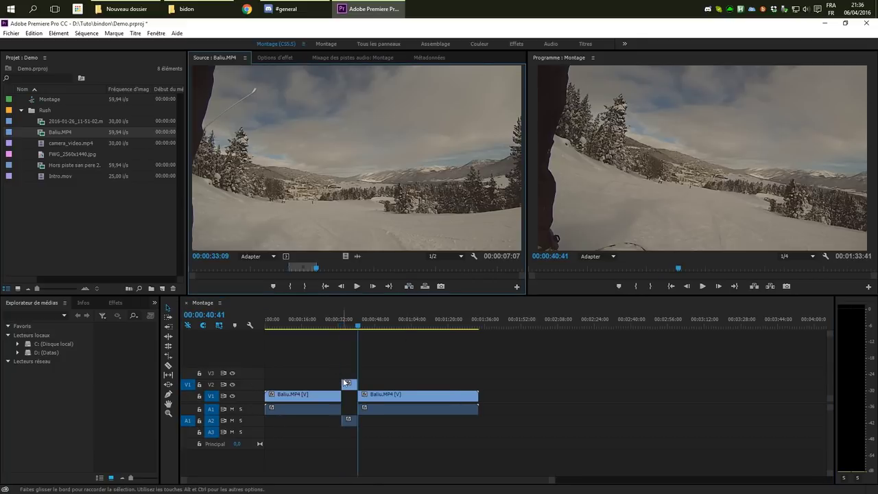
{"action": "key", "text": "ctrl+z"}
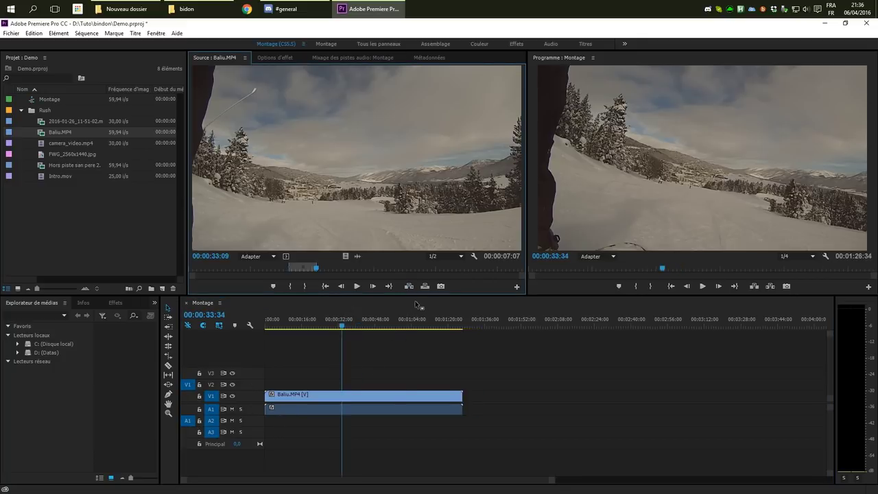
Overwrite the marked Baliu.MP4 section onto V2 and A2 at 00:00:33:34, and move it beyond the long clip to about 00:01:32.
{"action": "left_click", "coordinate": [425, 286]}
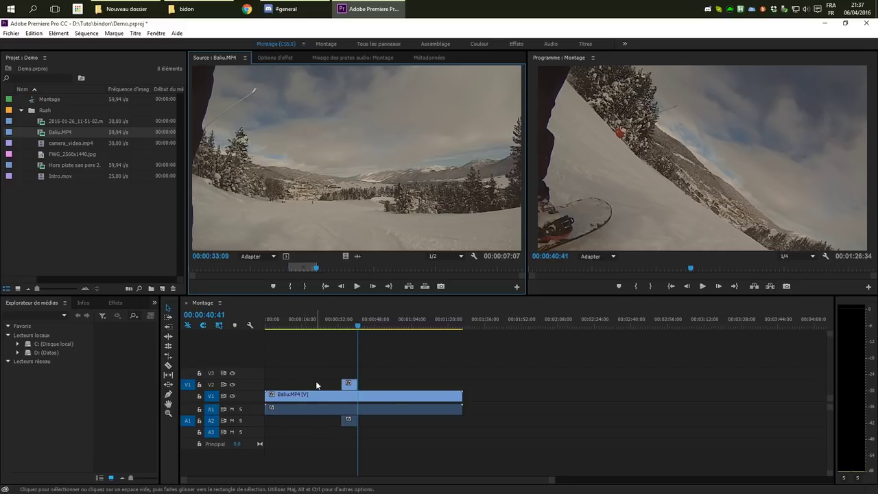
{"action": "left_click", "coordinate": [167, 307]}
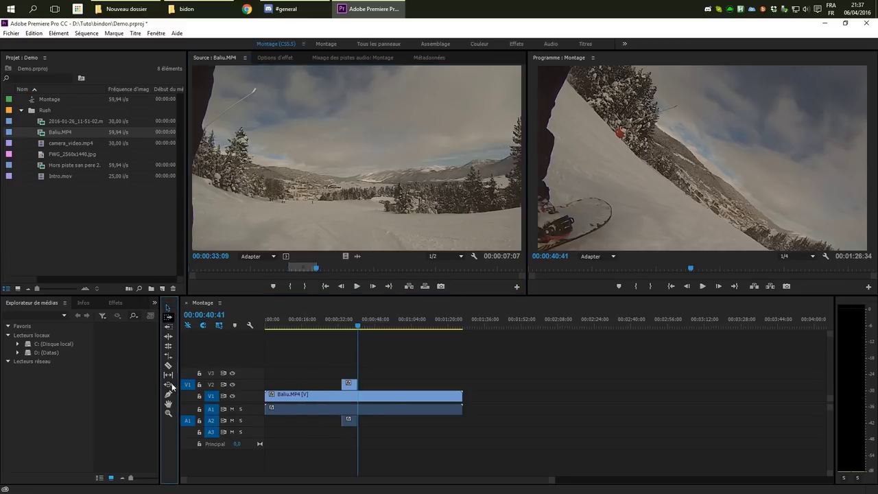
{"action": "left_click", "coordinate": [168, 327]}
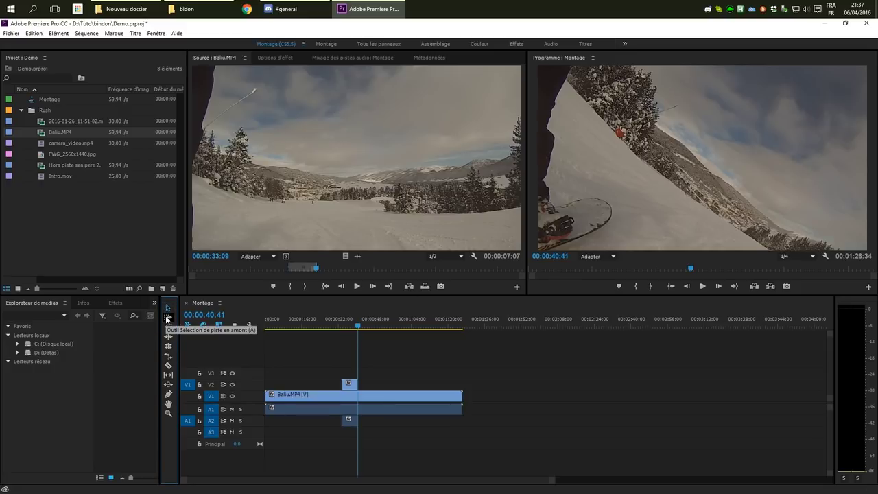
{"action": "key", "text": "v"}
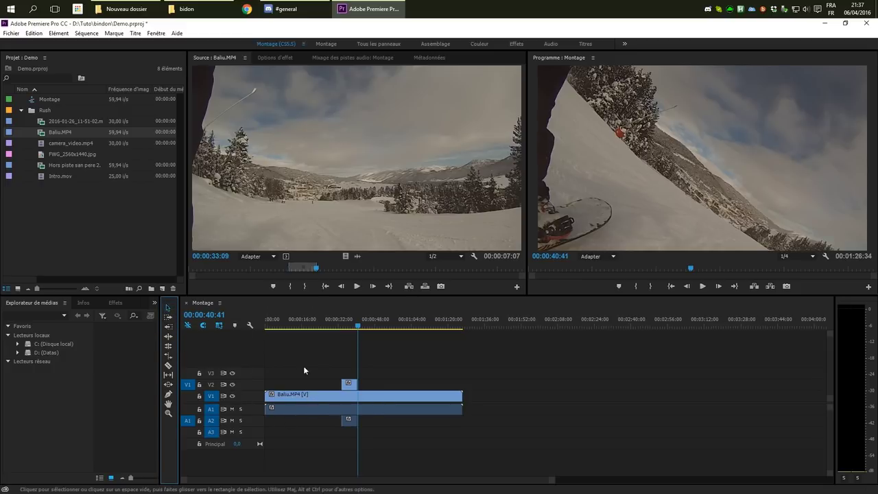
{"action": "left_click_drag", "start_coordinate": [350, 385], "coordinate": [482, 387]}
Duplicate the short clip further along V2 and A2, and shift both copies about 10 seconds later with the Track Select Forward tool.
{"action": "left_click", "coordinate": [542, 384]}
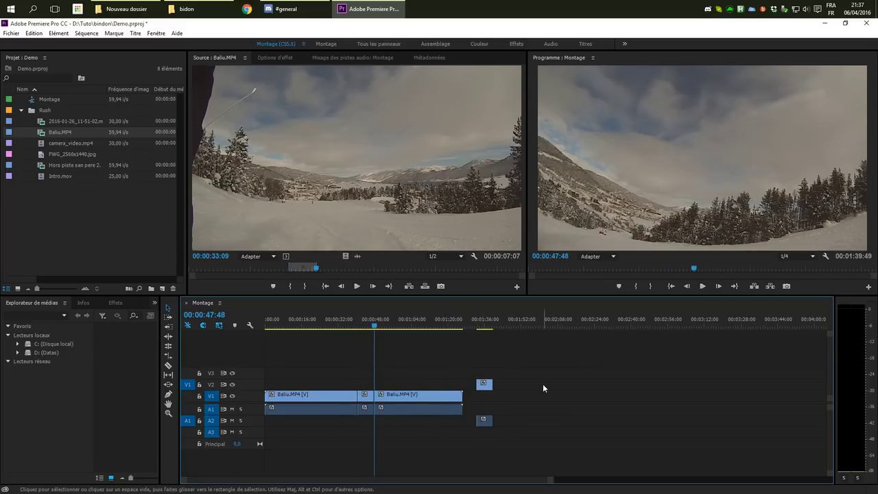
{"action": "left_click", "coordinate": [484, 388]}
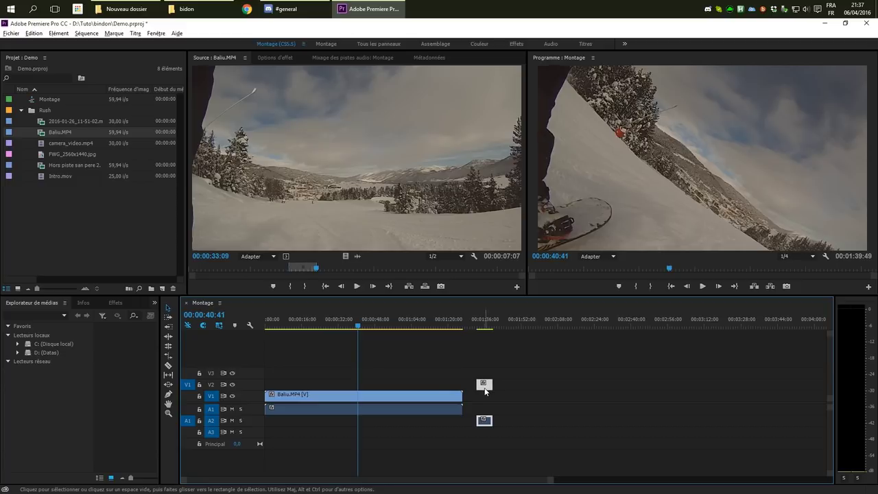
{"action": "left_click_drag", "start_coordinate": [484, 391], "coordinate": [529, 386]}
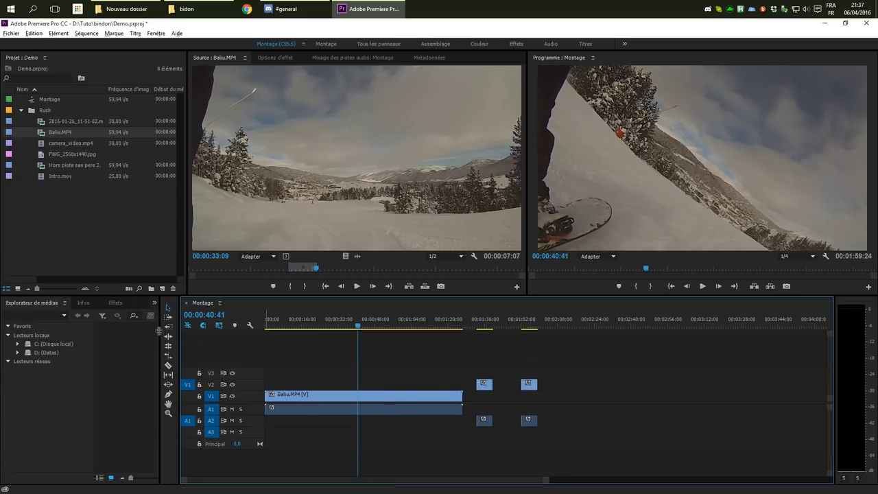
{"action": "left_click", "coordinate": [172, 319]}
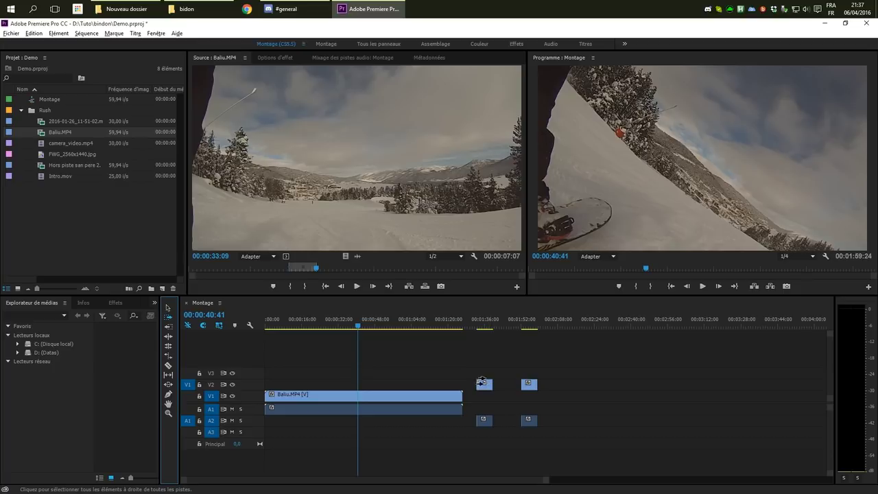
{"action": "left_click_drag", "start_coordinate": [484, 384], "coordinate": [507, 386]}
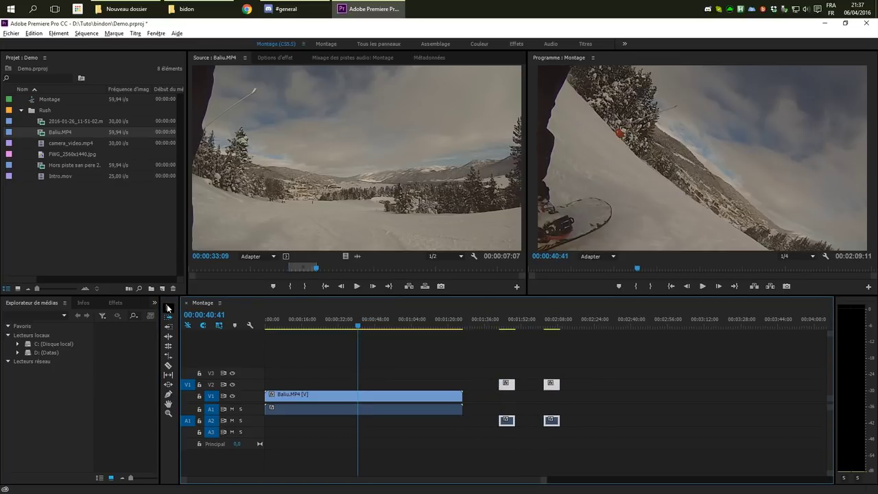
Select the first short clip together with everything before it using the Track Select Backward tool.
{"action": "left_click_drag", "start_coordinate": [462, 352], "coordinate": [542, 416]}
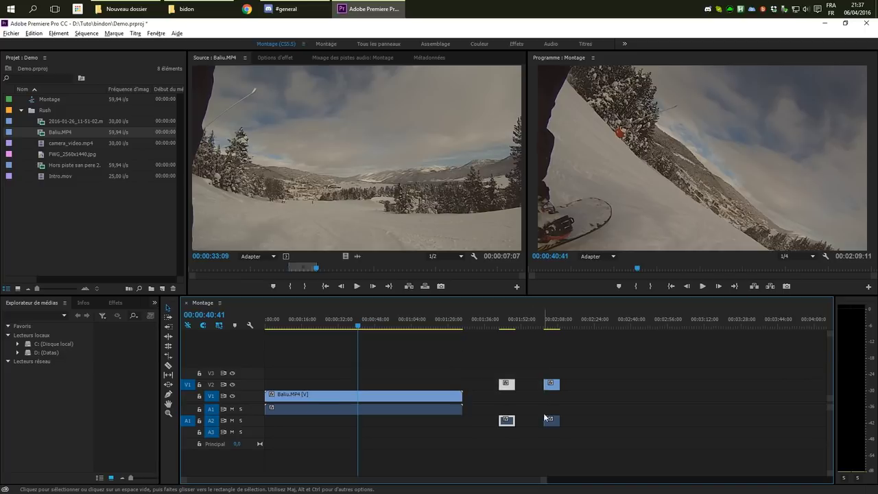
{"action": "left_click", "coordinate": [168, 328]}
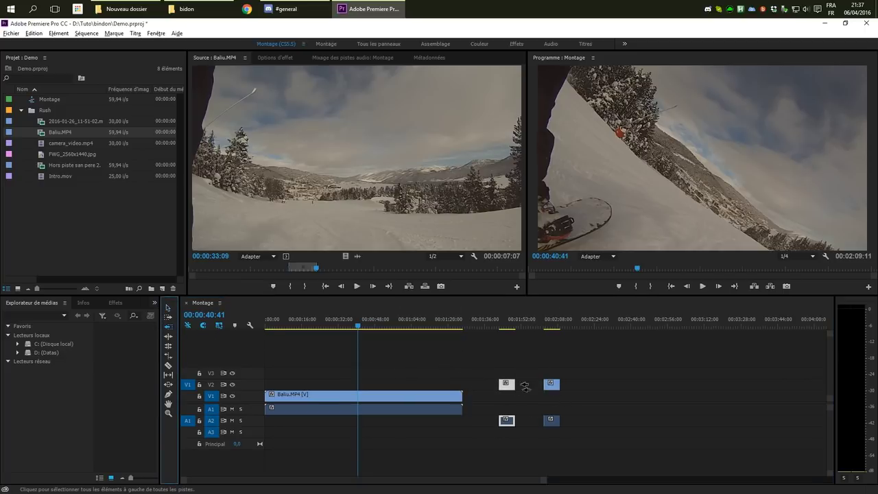
{"action": "mouse_move", "coordinate": [506, 384]}
{"action": "left_mouse_down"}
{"action": "mouse_move", "coordinate": [490, 387]}
{"action": "mouse_move", "coordinate": [505, 387]}
{"action": "left_mouse_up"}
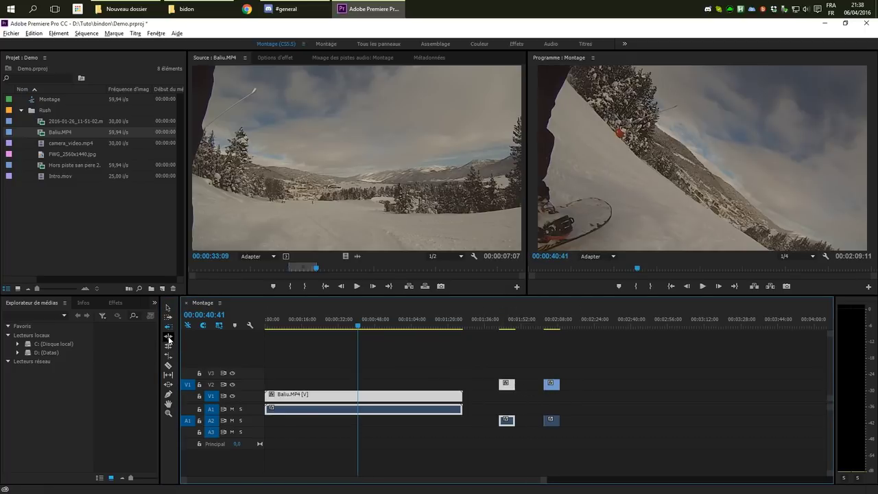
Move the playhead past the first short clip to 00:01:51:41 and try extending that clip's end with the Selection tool.
{"action": "left_click", "coordinate": [169, 338]}
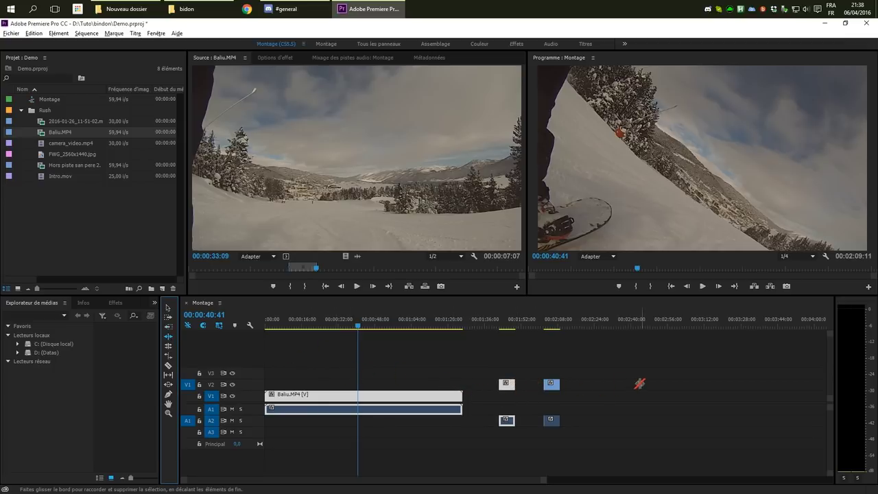
{"action": "left_click", "coordinate": [169, 308]}
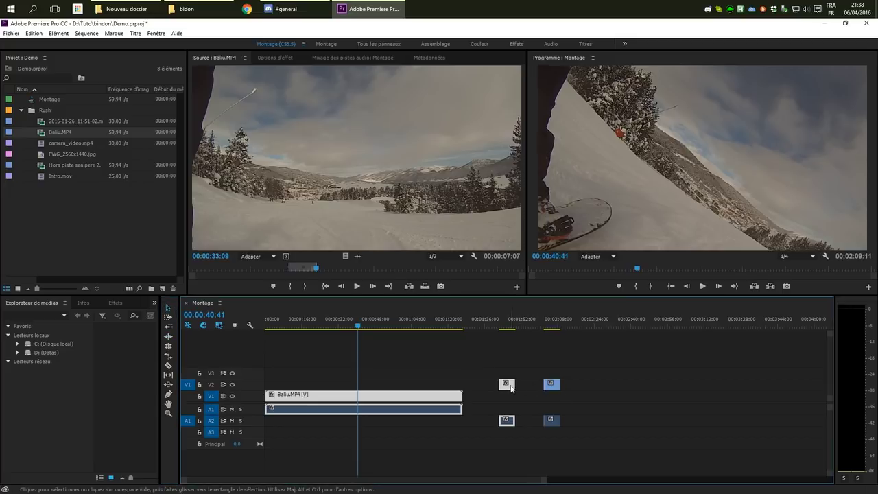
{"action": "left_click", "coordinate": [507, 387]}
{"action": "left_click", "coordinate": [506, 327]}
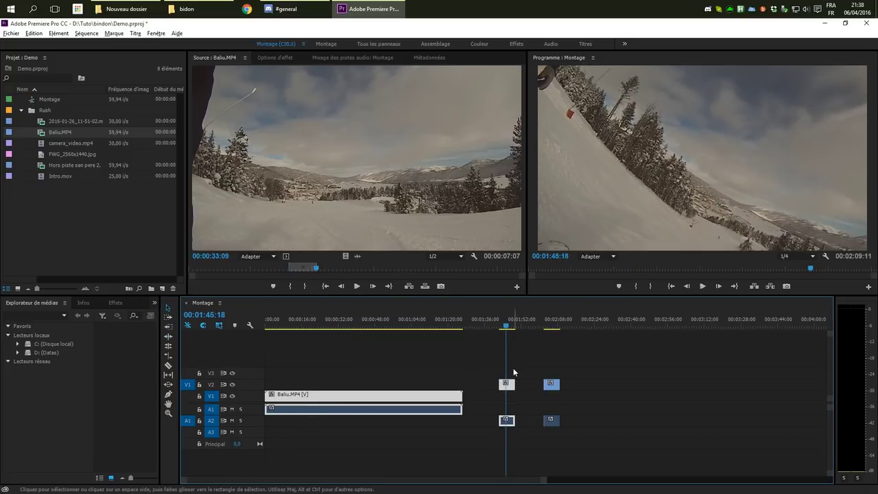
{"action": "left_click", "coordinate": [510, 328]}
{"action": "left_click_drag", "start_coordinate": [511, 328], "coordinate": [520, 350]}
{"action": "mouse_move", "coordinate": [514, 384]}
{"action": "left_mouse_down"}
{"action": "mouse_move", "coordinate": [534, 385]}
{"action": "mouse_move", "coordinate": [517, 385]}
{"action": "mouse_move", "coordinate": [525, 385]}
{"action": "left_mouse_up"}
{"action": "left_click", "coordinate": [496, 361]}
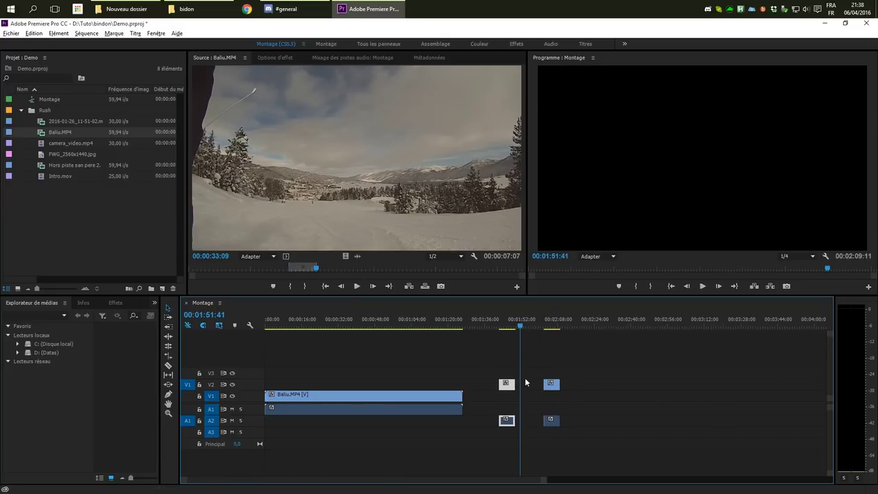
Extend the end of the first short clip by about 5 seconds with the Ripple Edit tool, undoing the further extension.
{"action": "left_click", "coordinate": [169, 336]}
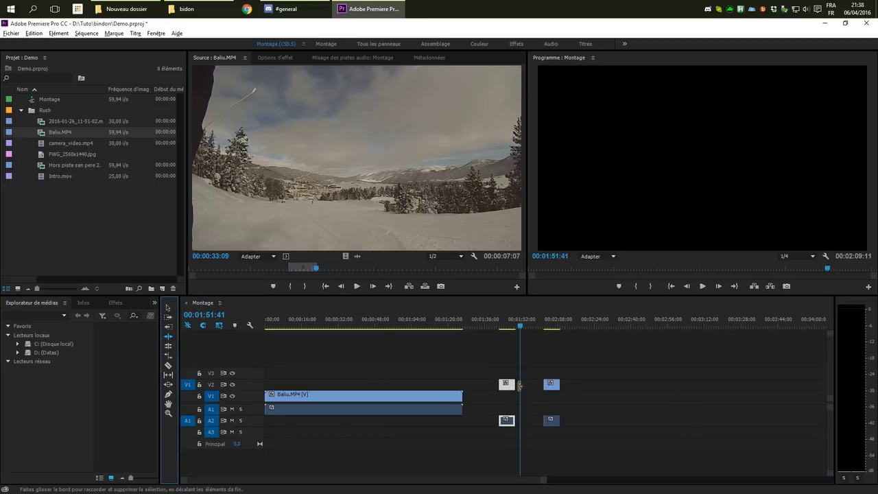
{"action": "left_click", "coordinate": [519, 385]}
{"action": "left_click_drag", "start_coordinate": [520, 385], "coordinate": [537, 387]}
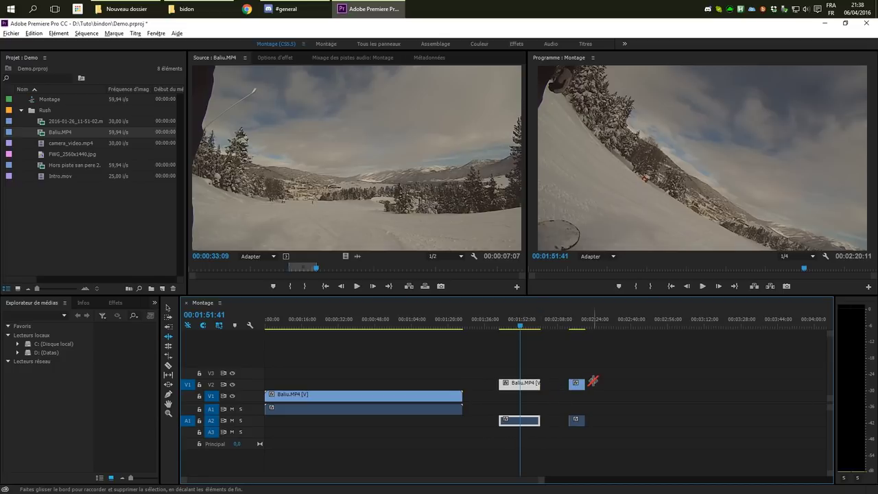
{"action": "key", "text": "ctrl+z"}
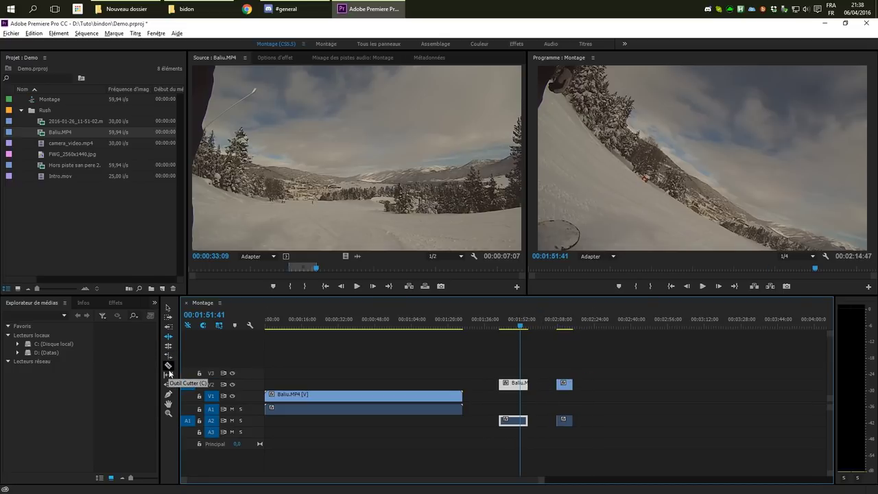
Move the extended short clip's video onto V1 directly after the long clip and try a Rolling Edit on their shared cut.
{"action": "left_click", "coordinate": [168, 308]}
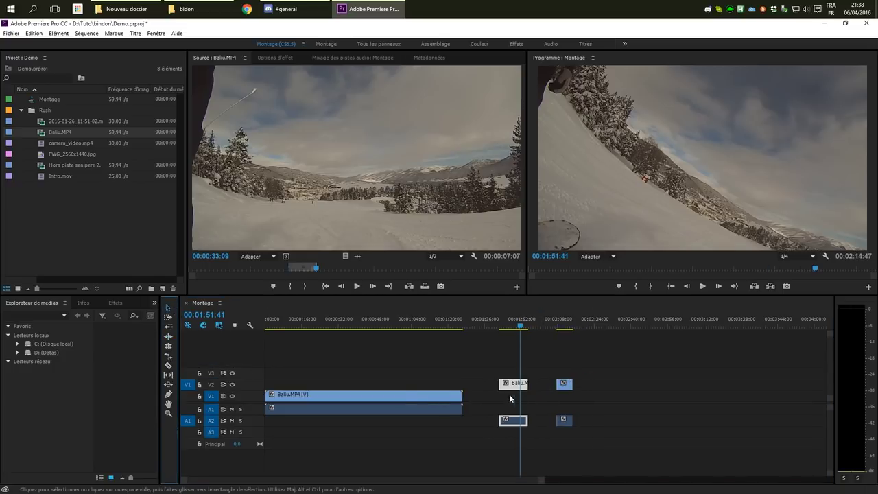
{"action": "left_click_drag", "start_coordinate": [516, 386], "coordinate": [481, 398]}
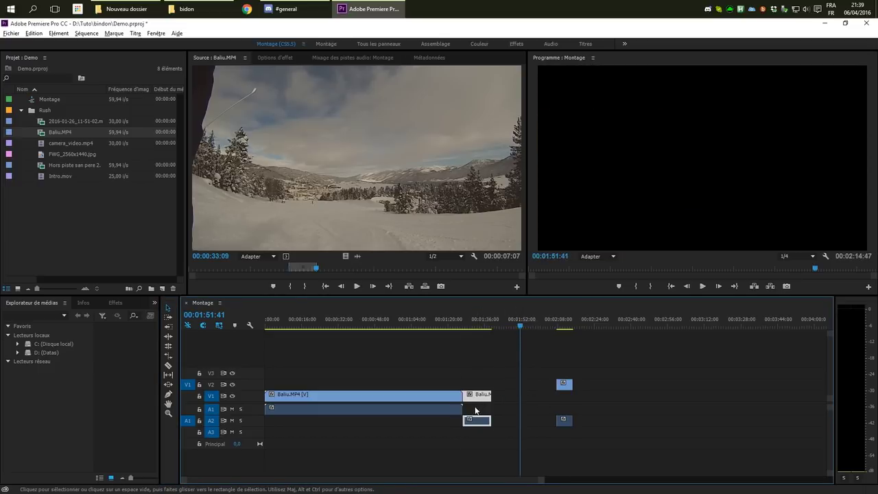
{"action": "left_click", "coordinate": [168, 346]}
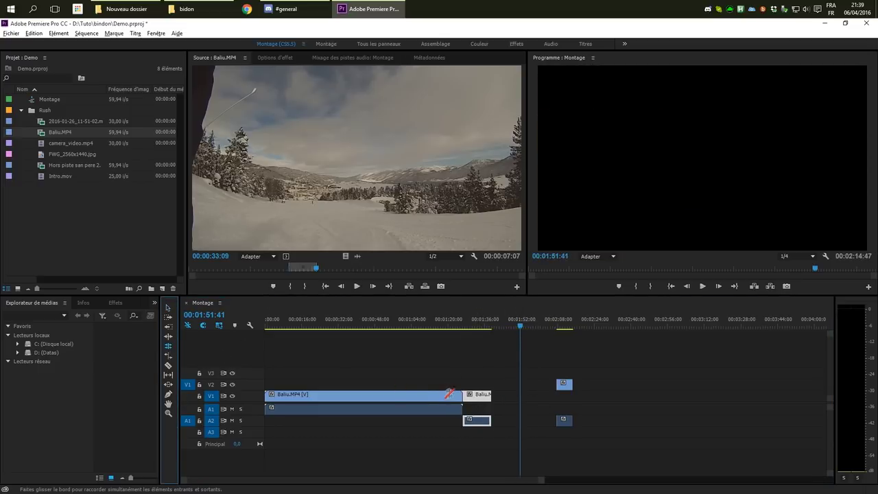
{"action": "mouse_move", "coordinate": [465, 398]}
{"action": "left_mouse_down"}
{"action": "mouse_move", "coordinate": [424, 396]}
{"action": "mouse_move", "coordinate": [465, 397]}
{"action": "left_mouse_up"}
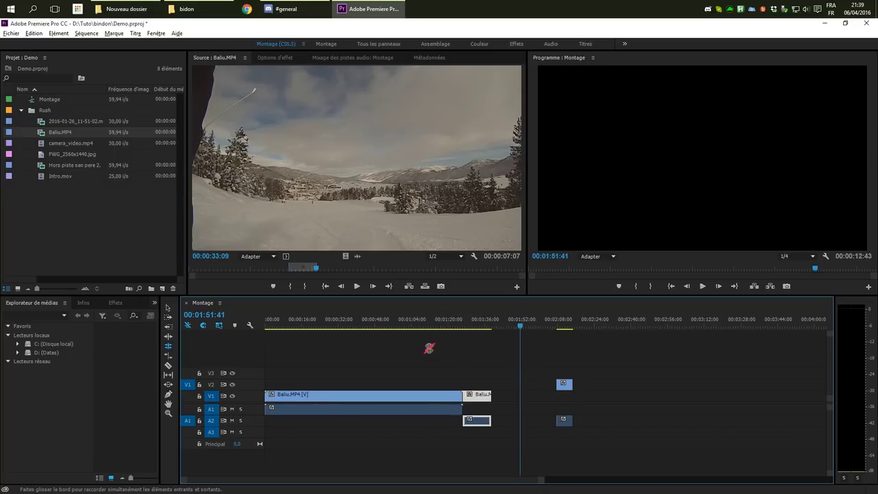
Trim the long clip's end and the adjoining clip's start separately, undo both trims, and activate the Rolling Edit tool.
{"action": "left_click", "coordinate": [168, 307]}
{"action": "left_click_drag", "start_coordinate": [461, 396], "coordinate": [396, 395]}
{"action": "left_click_drag", "start_coordinate": [463, 395], "coordinate": [404, 394]}
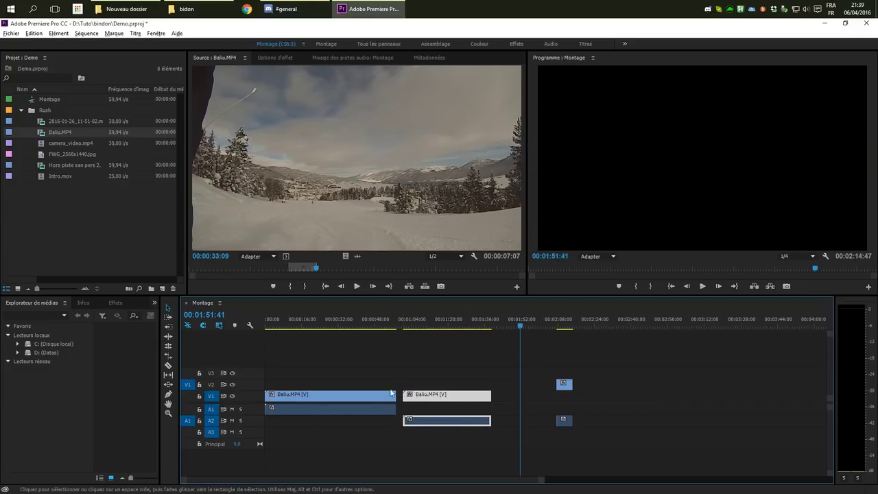
{"action": "key", "text": "ctrl+z"}
{"action": "key", "text": "ctrl+z"}
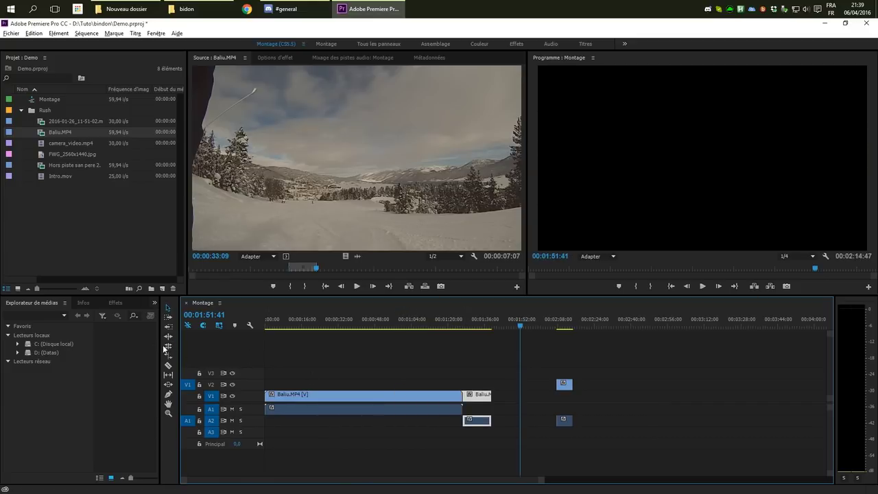
{"action": "left_click", "coordinate": [168, 345]}
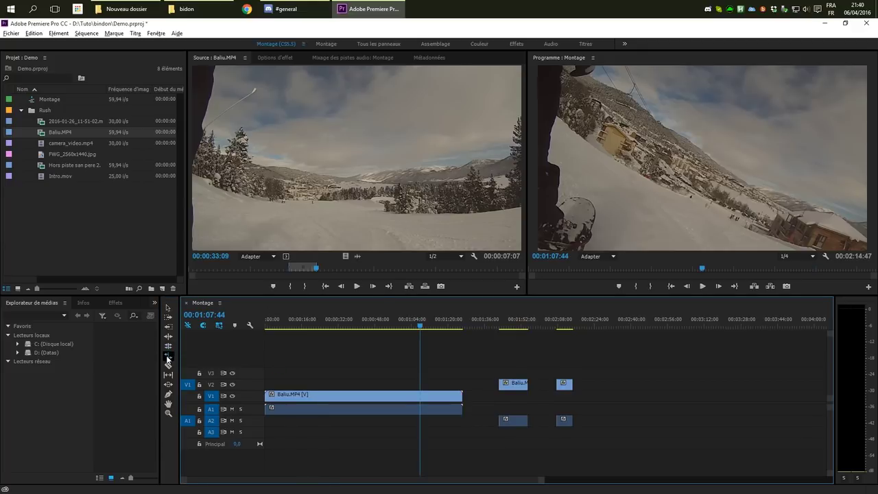
Shorten the long Baliu.MP4 clip on V1 with the Rate Stretch tool, speeding it up to 237.71%.
{"action": "left_click", "coordinate": [168, 356]}
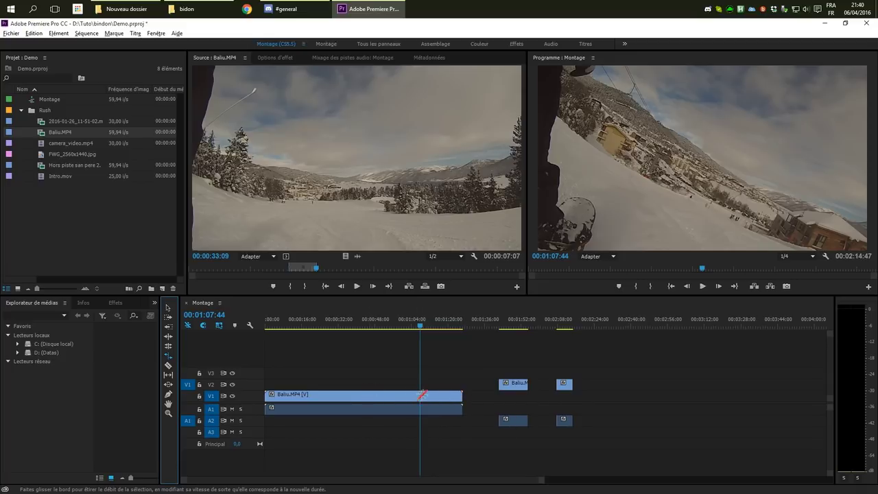
{"action": "left_click_drag", "start_coordinate": [462, 394], "coordinate": [348, 394]}
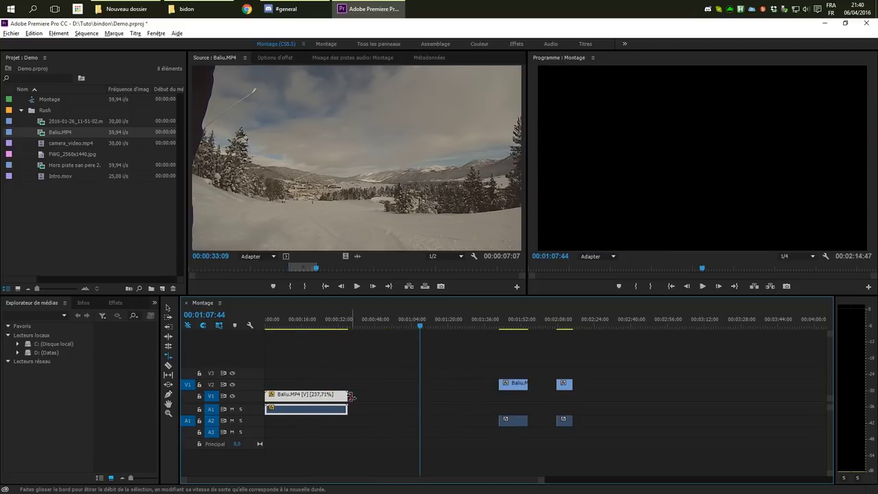
Play the sped-up Baliu.MP4 clip on V1 briefly from about 00:00:22:35.
{"action": "left_click", "coordinate": [314, 325]}
{"action": "key", "text": "space"}
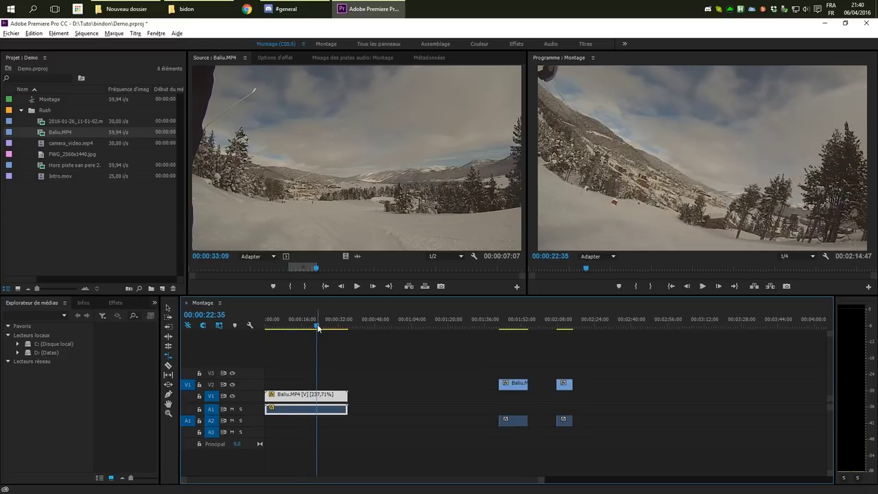
{"action": "key", "text": "space"}
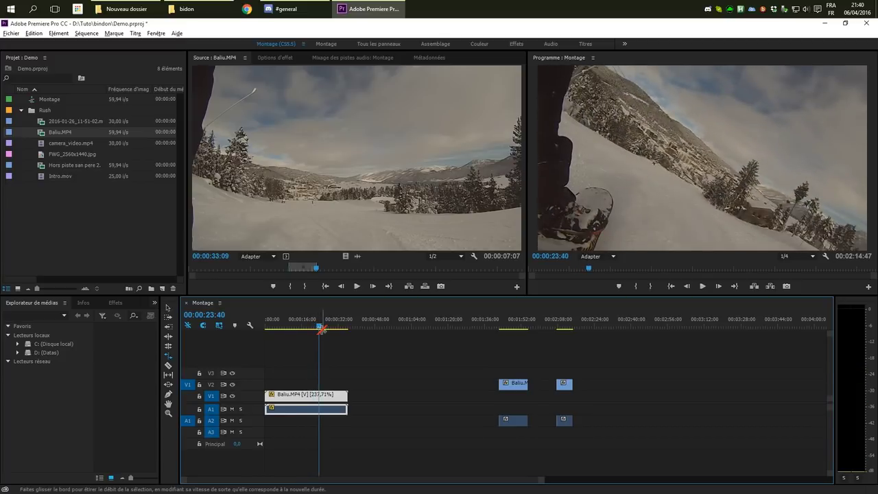
Slow the V1 clip to 38.16% with the Rate Stretch tool, play it briefly, and undo the stretch.
{"action": "left_click_drag", "start_coordinate": [341, 398], "coordinate": [783, 397]}
{"action": "key", "text": "space"}
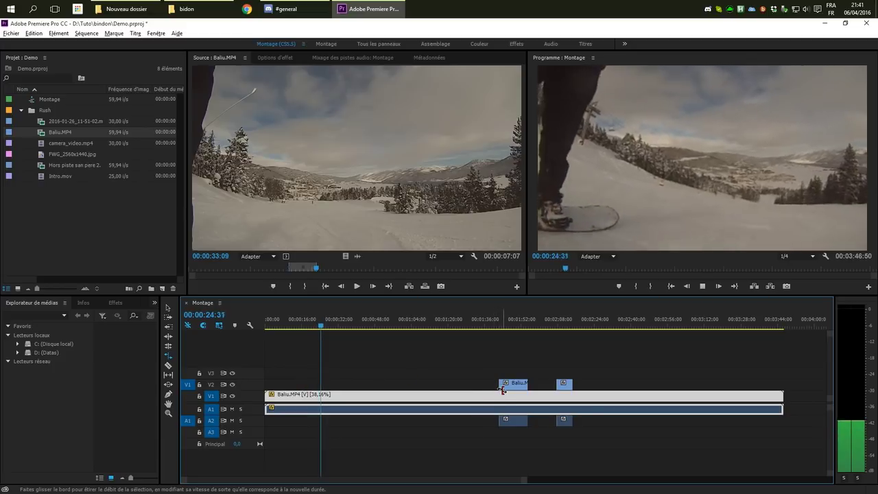
{"action": "key", "text": "space"}
{"action": "key", "text": "ctrl+z"}
Undo the clip's speed-up and split it with the Razor tool at about 00:00:54:20 and 00:00:33:10.
{"action": "left_click", "coordinate": [168, 365]}
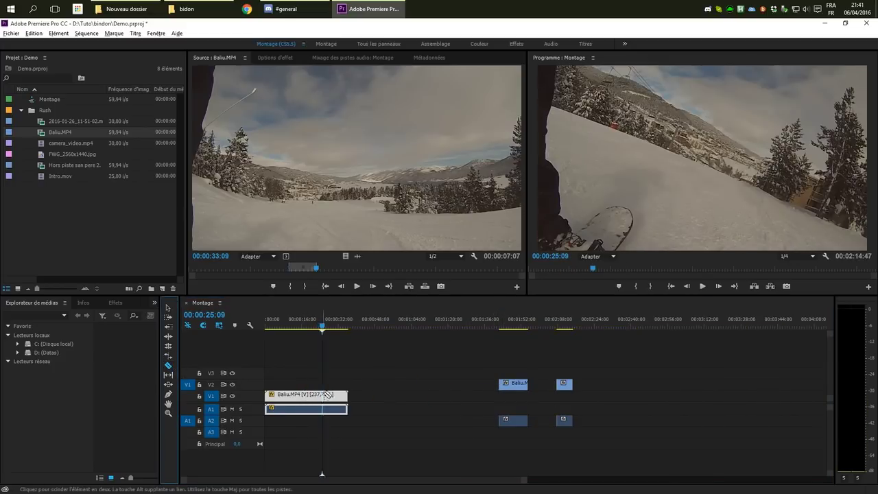
{"action": "key", "text": "ctrl+z"}
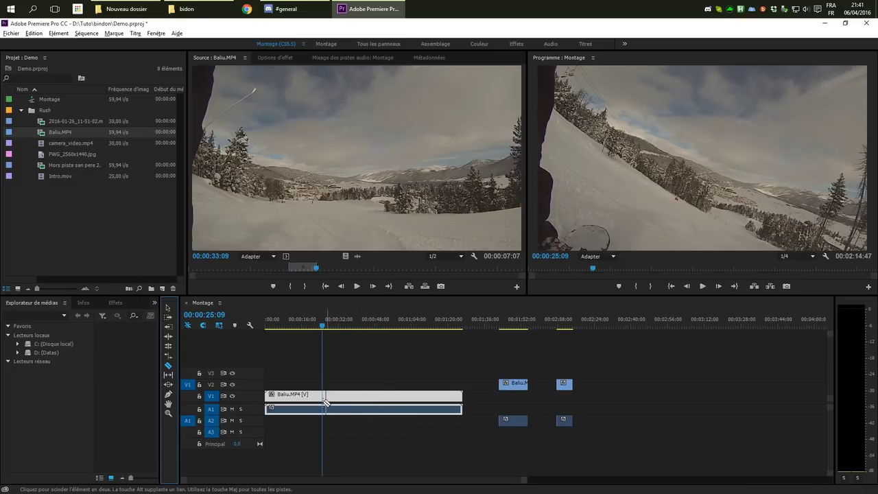
{"action": "left_click", "coordinate": [390, 405]}
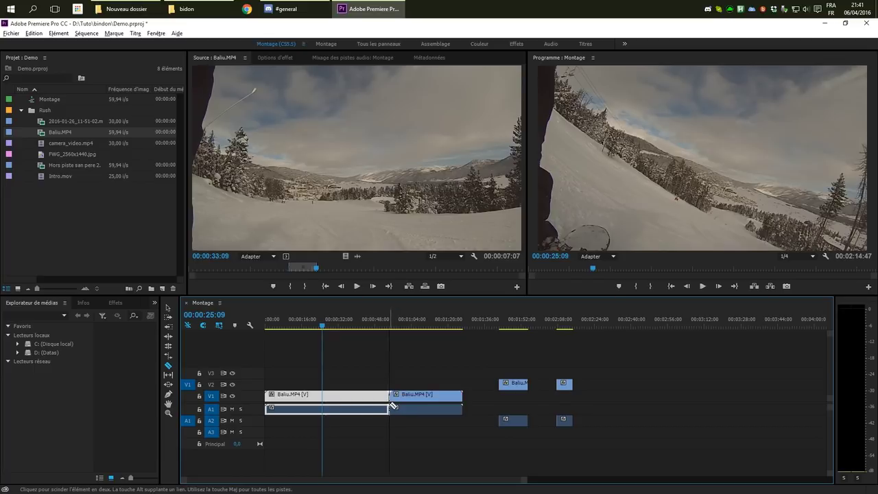
{"action": "left_click", "coordinate": [339, 406]}
Ripple delete the middle Baliu.MP4 segment on V1, closing its gap, and undo the deletion.
{"action": "left_click", "coordinate": [170, 307]}
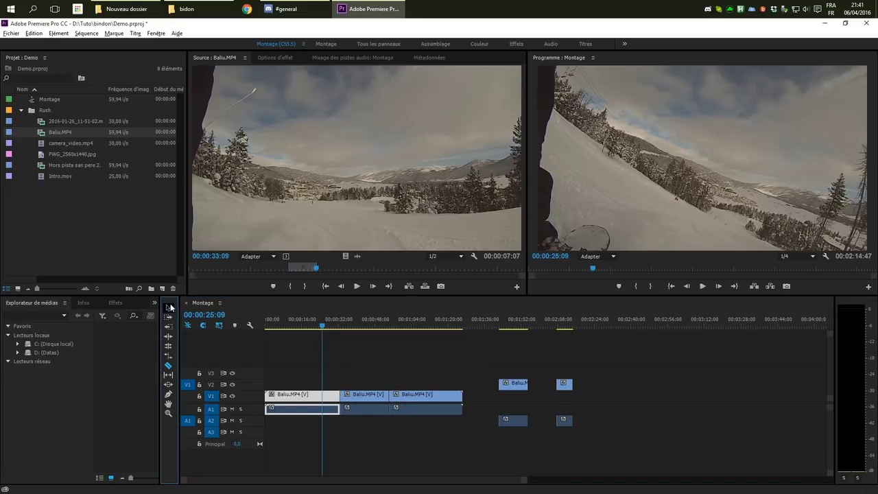
{"action": "left_click", "coordinate": [368, 365]}
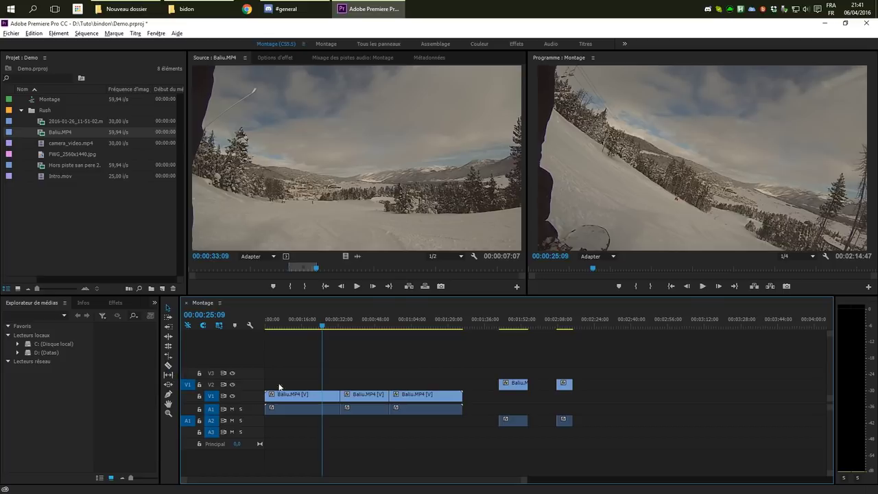
{"action": "left_click", "coordinate": [363, 408]}
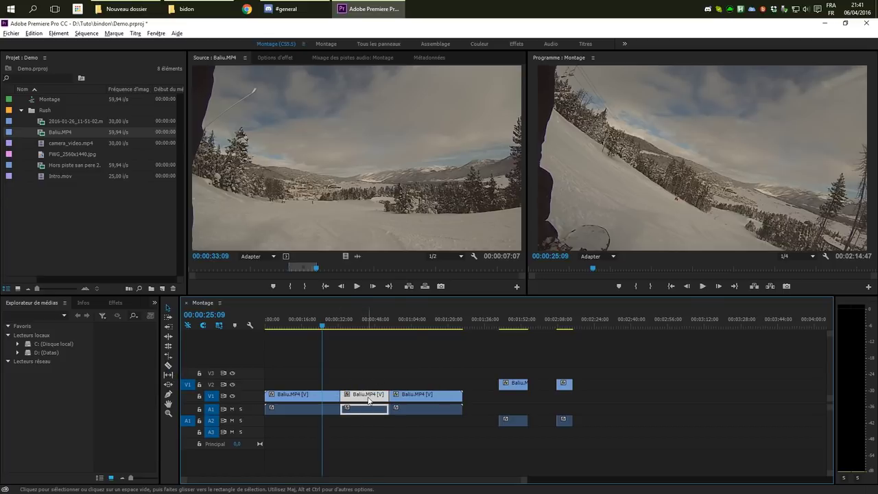
{"action": "right_click", "coordinate": [368, 400]}
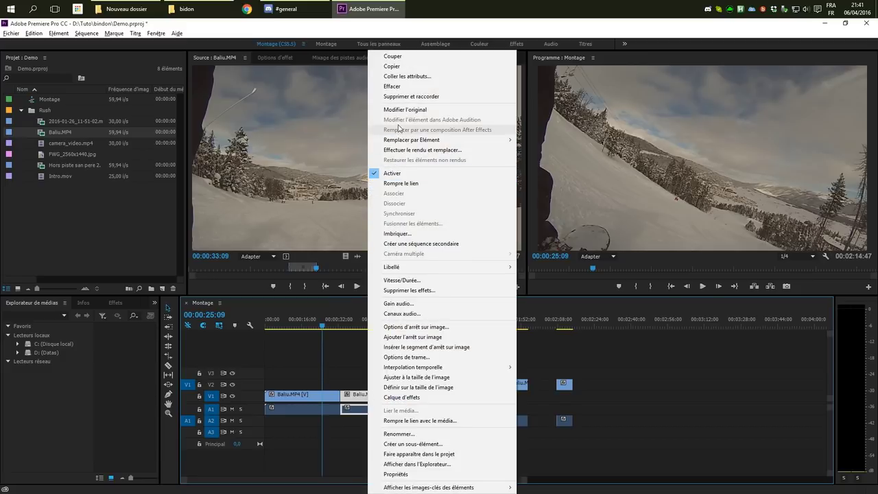
{"action": "left_click", "coordinate": [407, 98]}
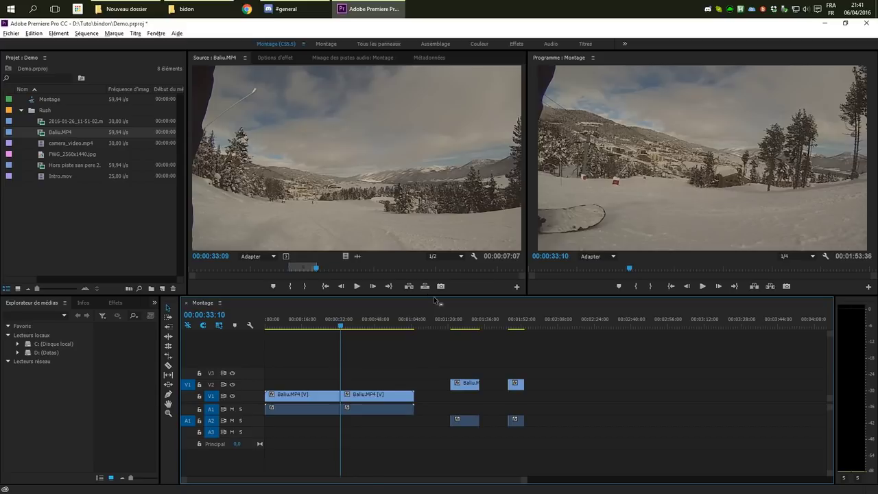
{"action": "key", "text": "comma"}
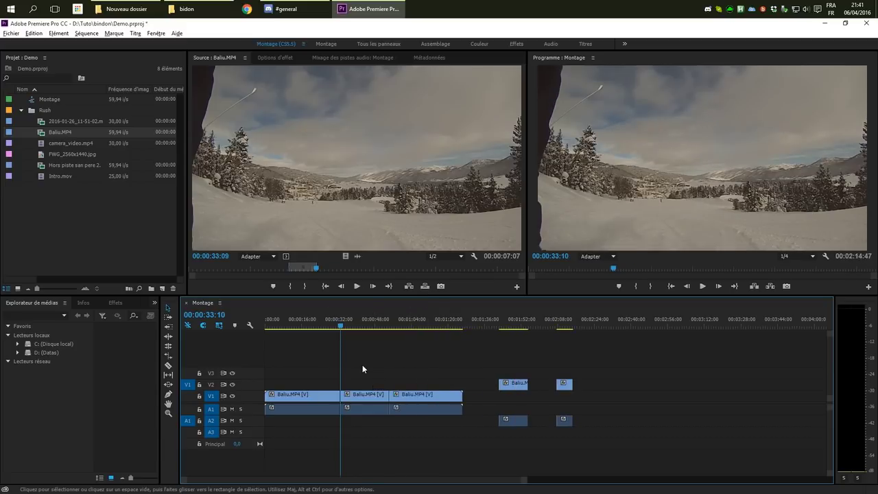
Delete the middle segment leaving a gap, try moving all following clips earlier to close it, and undo both changes.
{"action": "left_click_drag", "start_coordinate": [363, 364], "coordinate": [365, 424]}
{"action": "key", "text": "Delete"}
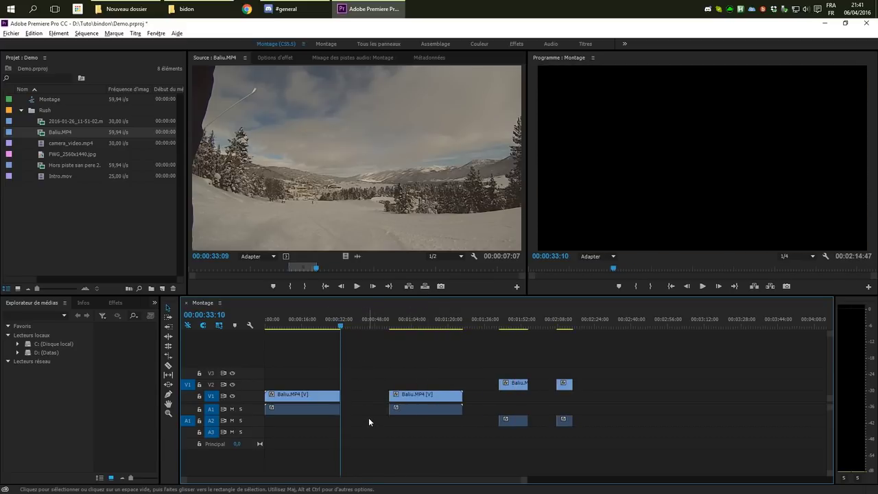
{"action": "left_click_drag", "start_coordinate": [403, 358], "coordinate": [602, 432]}
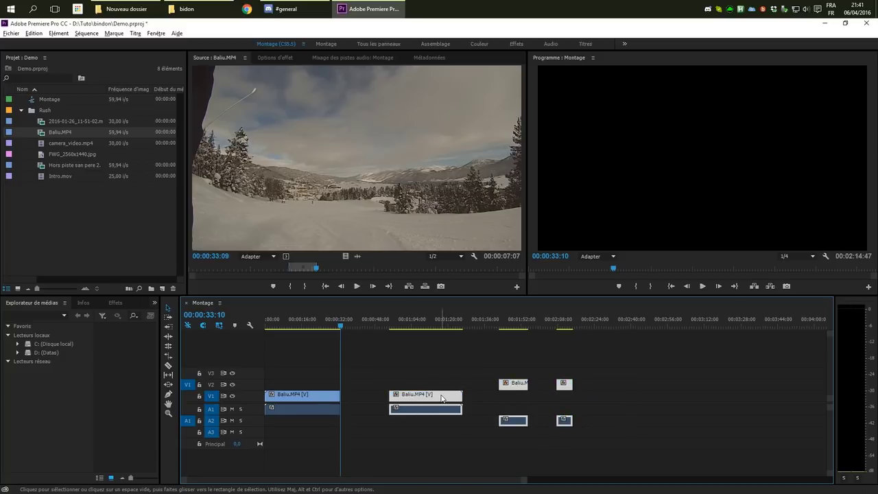
{"action": "left_click_drag", "start_coordinate": [441, 398], "coordinate": [392, 398]}
{"action": "key", "text": "ctrl+z"}
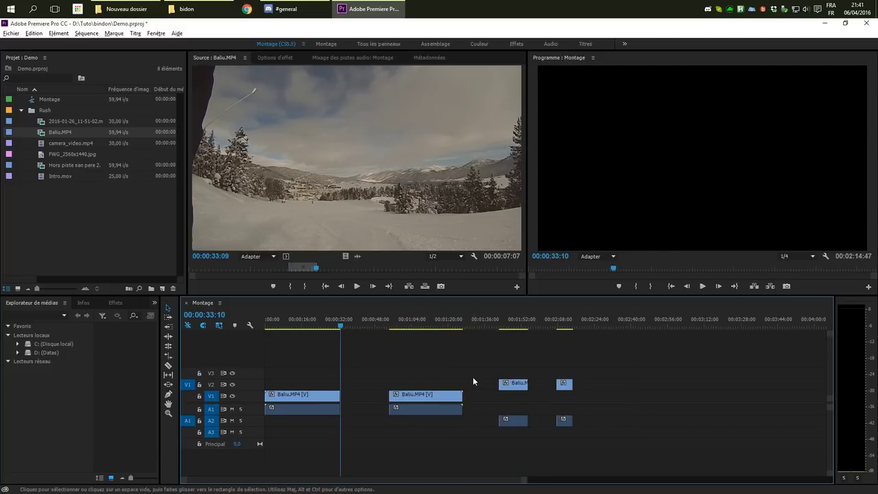
{"action": "key", "text": "ctrl+z"}
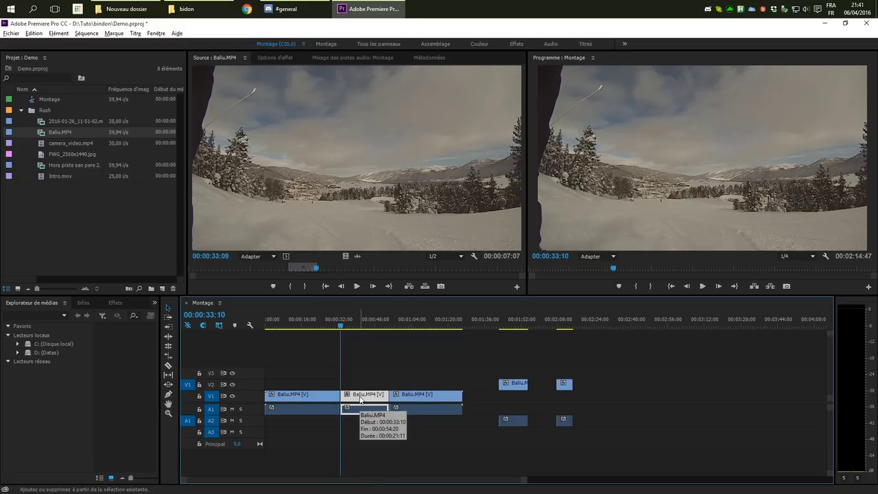
{"action": "left_click", "coordinate": [420, 365]}
Slip the middle V1 segment's footage with the Slip tool, placing the playhead at about 00:00:36:33.
{"action": "left_click", "coordinate": [170, 377]}
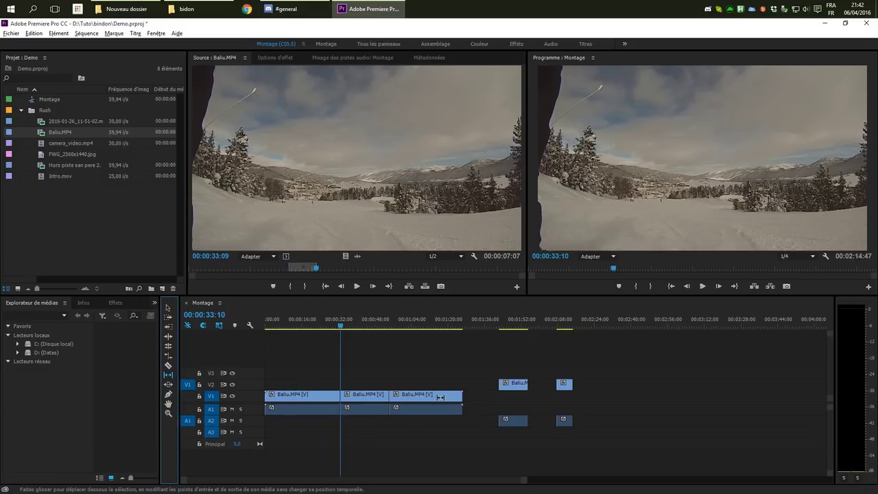
{"action": "left_click", "coordinate": [349, 328]}
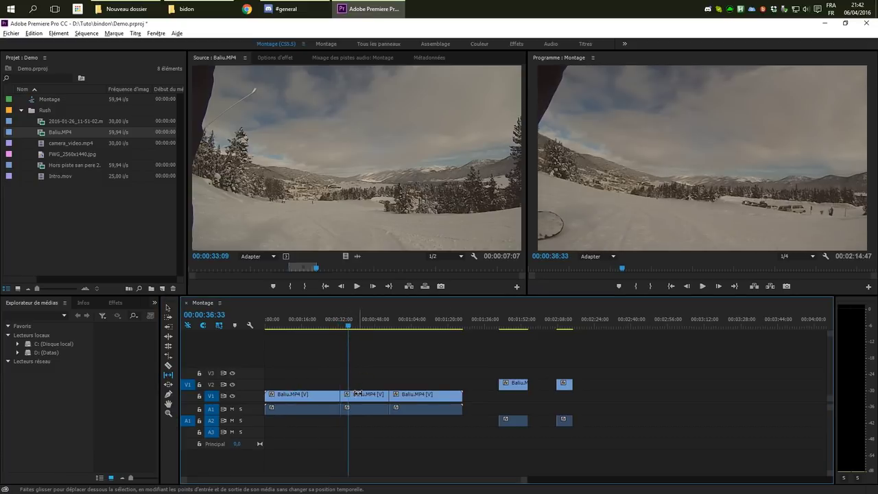
{"action": "mouse_move", "coordinate": [358, 395]}
{"action": "left_mouse_down"}
{"action": "mouse_move", "coordinate": [337, 396]}
{"action": "mouse_move", "coordinate": [364, 397]}
{"action": "mouse_move", "coordinate": [353, 397]}
{"action": "left_mouse_up"}
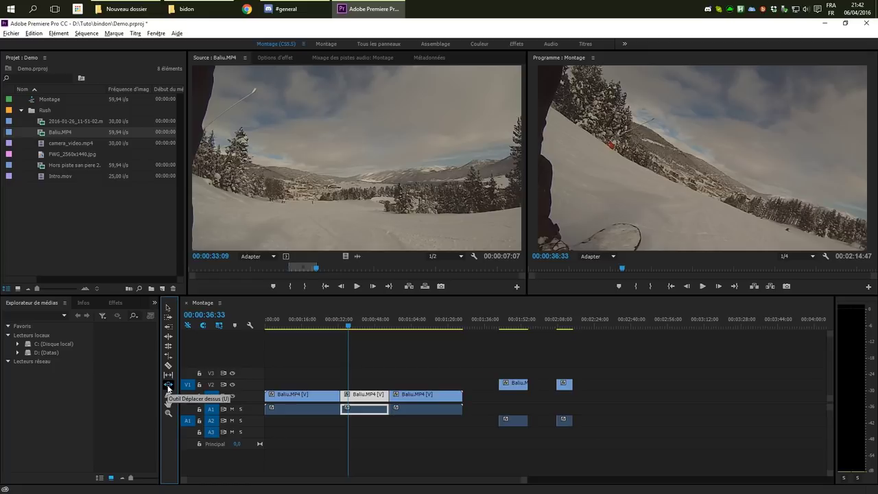
Slide the middle V1 segment about 7 seconds later between its neighbours with the Slide tool, and return to the Selection tool.
{"action": "left_click", "coordinate": [168, 388]}
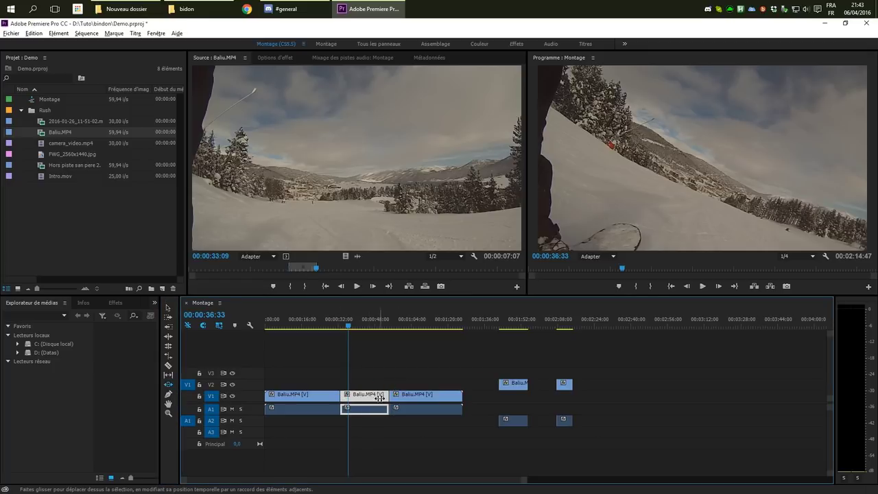
{"action": "mouse_move", "coordinate": [389, 396]}
{"action": "left_mouse_down"}
{"action": "mouse_move", "coordinate": [417, 397]}
{"action": "mouse_move", "coordinate": [406, 397]}
{"action": "left_mouse_up"}
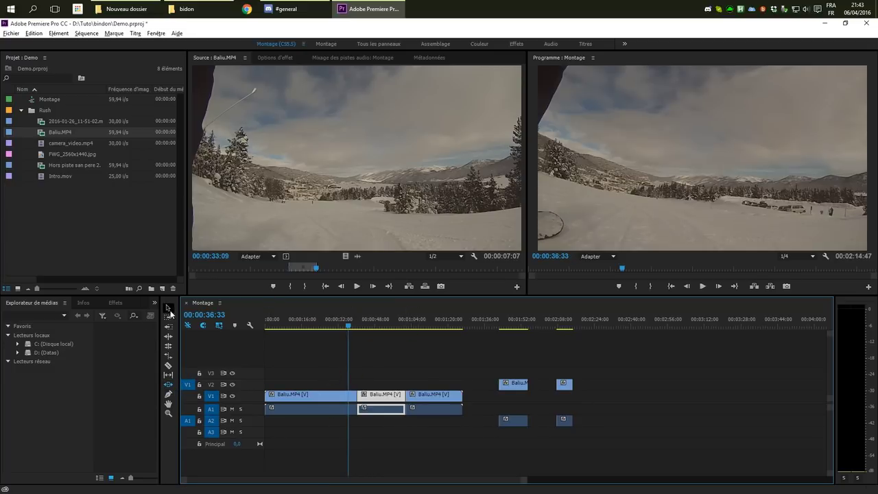
{"action": "left_click", "coordinate": [168, 308]}
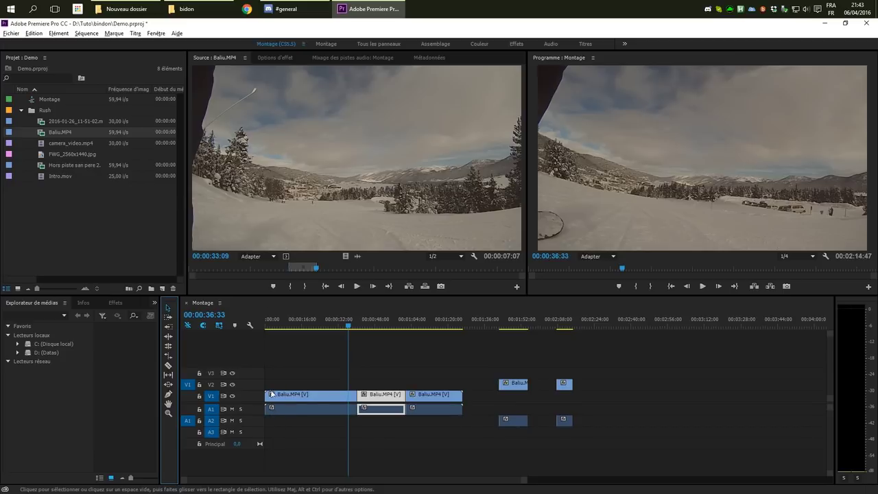
Expand and collapse the V1 track, expand the A1 track for its waveforms, and place the playhead at about 00:00:34:22.
{"action": "double_click", "coordinate": [245, 398]}
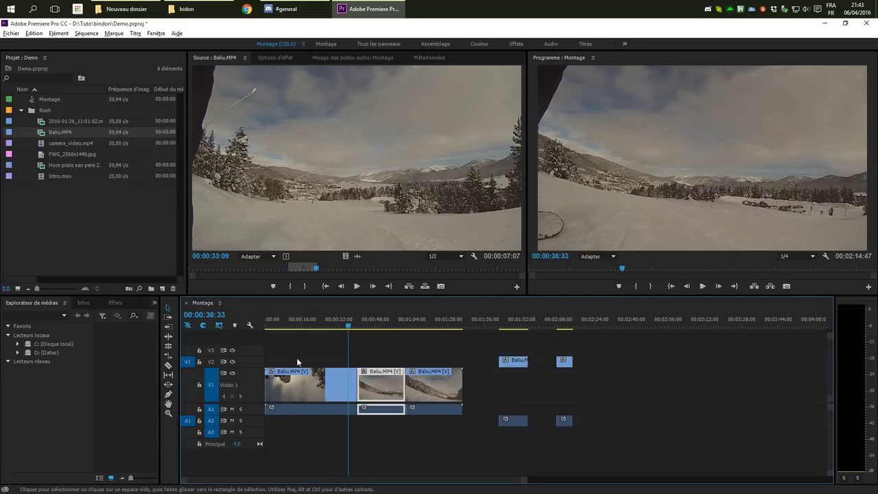
{"action": "double_click", "coordinate": [249, 371]}
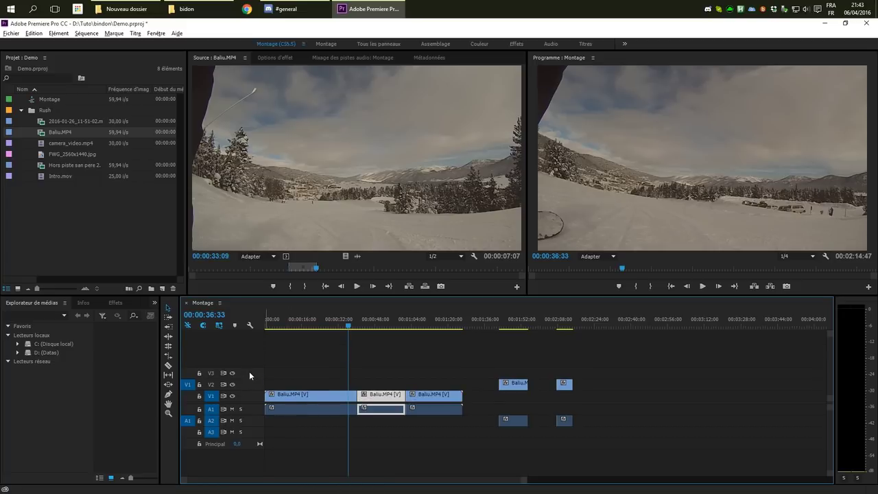
{"action": "double_click", "coordinate": [253, 408]}
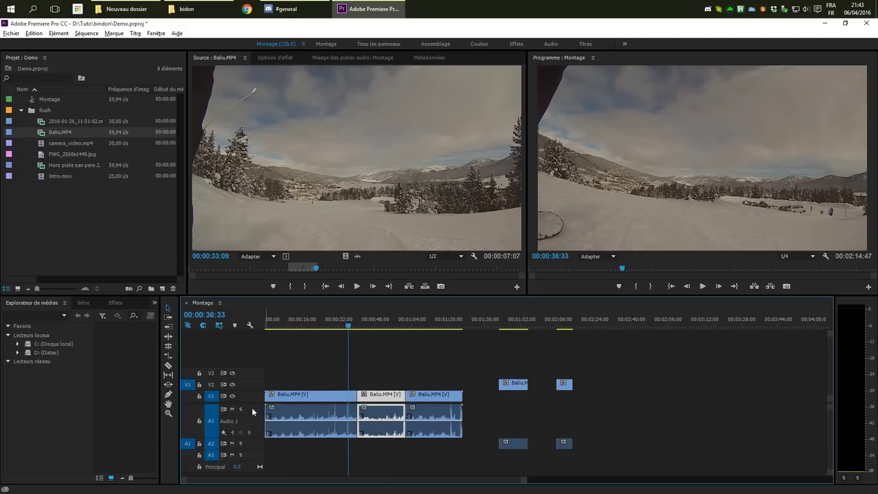
{"action": "left_click", "coordinate": [343, 327]}
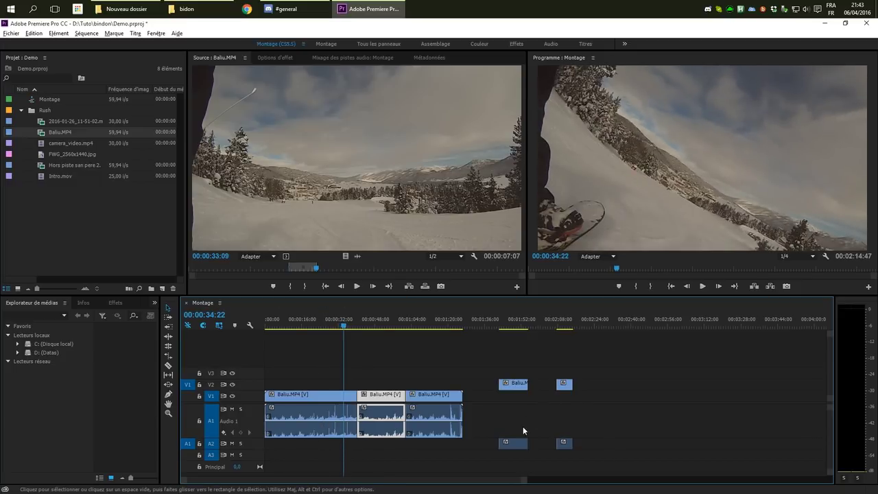
Activate the Zoom tool and change the timeline's zoom level around the clips in the Montage sequence.
{"action": "left_click", "coordinate": [168, 412]}
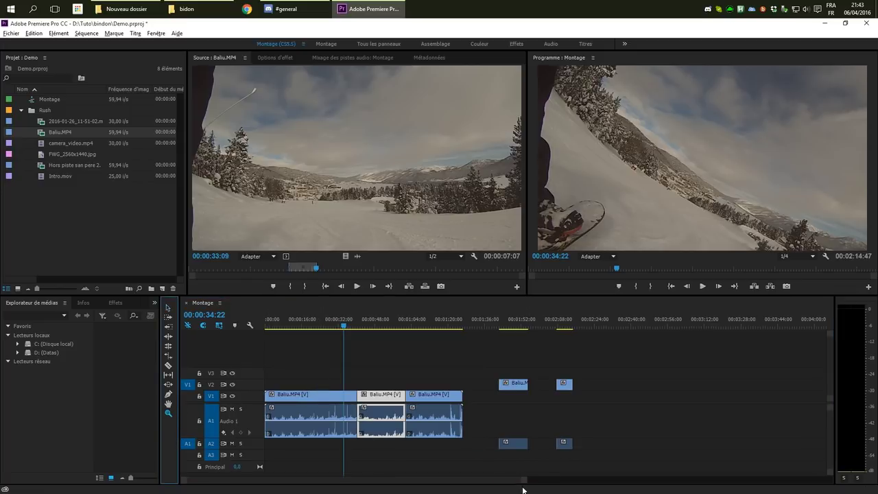
{"action": "left_click", "coordinate": [516, 484]}
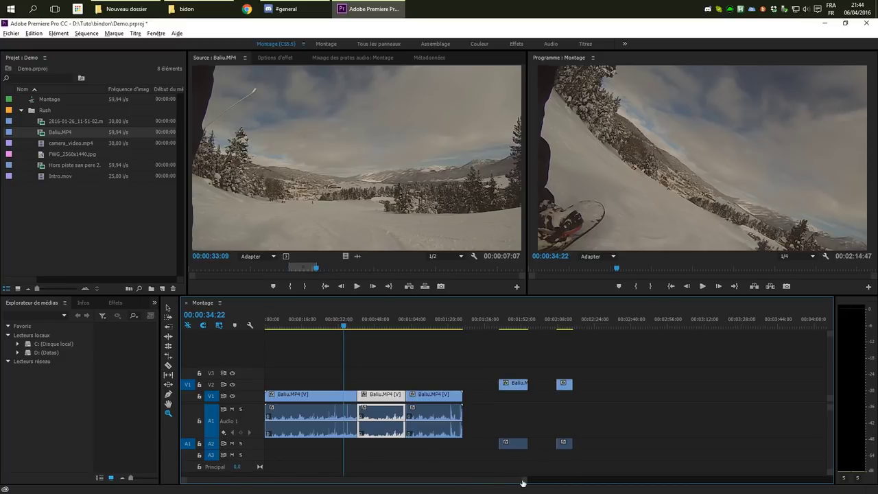
{"action": "left_click_drag", "start_coordinate": [523, 483], "coordinate": [673, 473]}
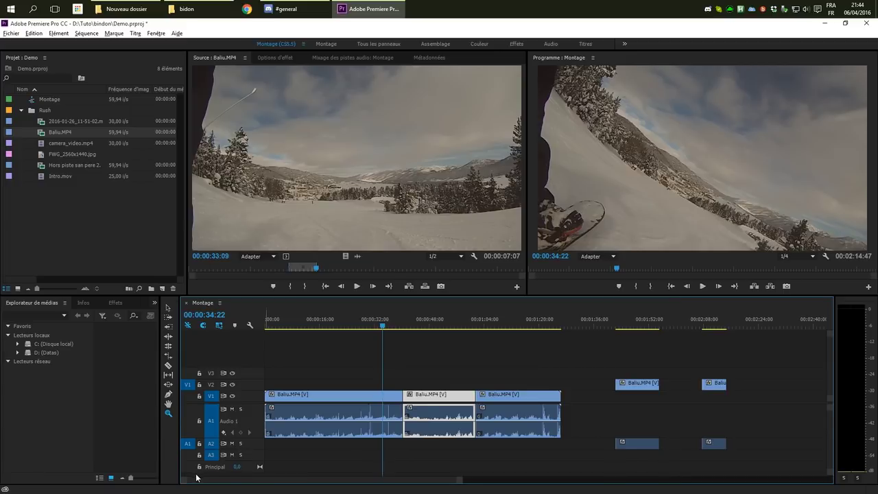
{"action": "left_click_drag", "start_coordinate": [184, 483], "coordinate": [118, 484]}
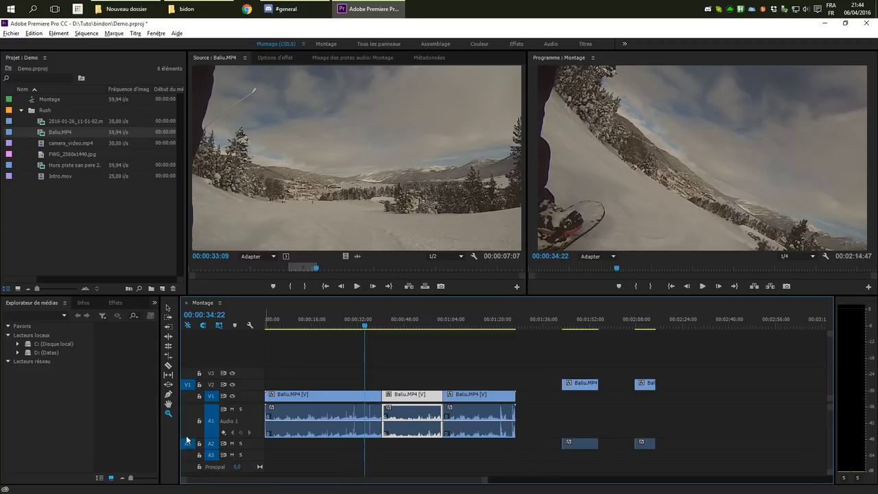
Lock the V1 track, magnify the timeline around the last V1 segment and the V2 clips, and select the empty gap on V2.
{"action": "left_click", "coordinate": [198, 397]}
{"action": "left_click_drag", "start_coordinate": [458, 362], "coordinate": [653, 448]}
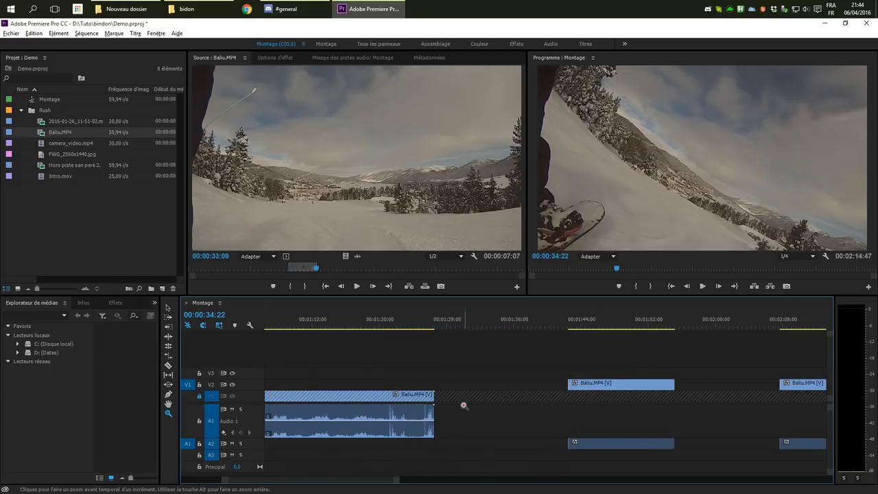
{"action": "left_click", "coordinate": [165, 306]}
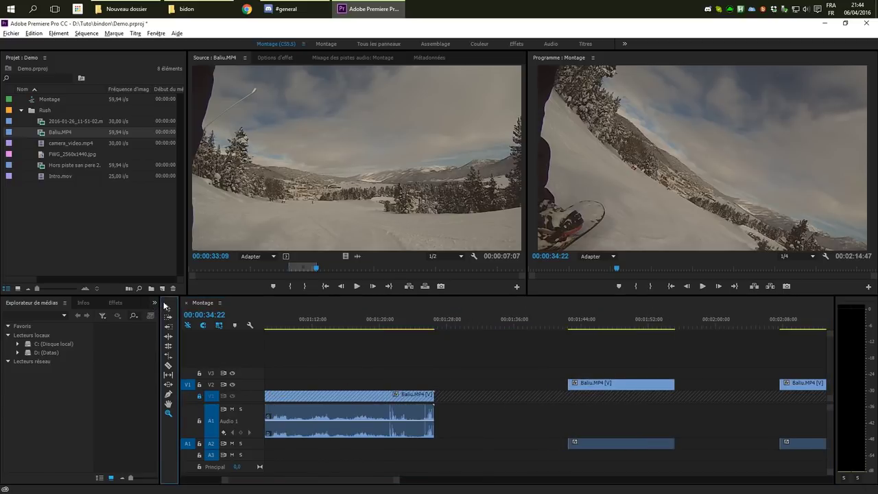
{"action": "left_click", "coordinate": [399, 382]}
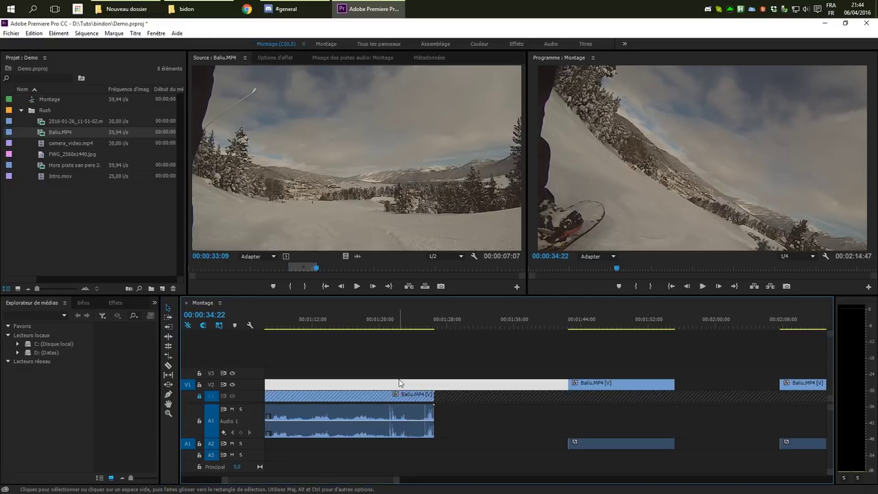
Zoom the timeline back out to all clips with the Zoom tool and return to the Selection tool.
{"action": "key", "text": "z"}
{"action": "left_click", "coordinate": [402, 368], "text": "alt"}
{"action": "left_click", "coordinate": [402, 368], "text": "alt"}
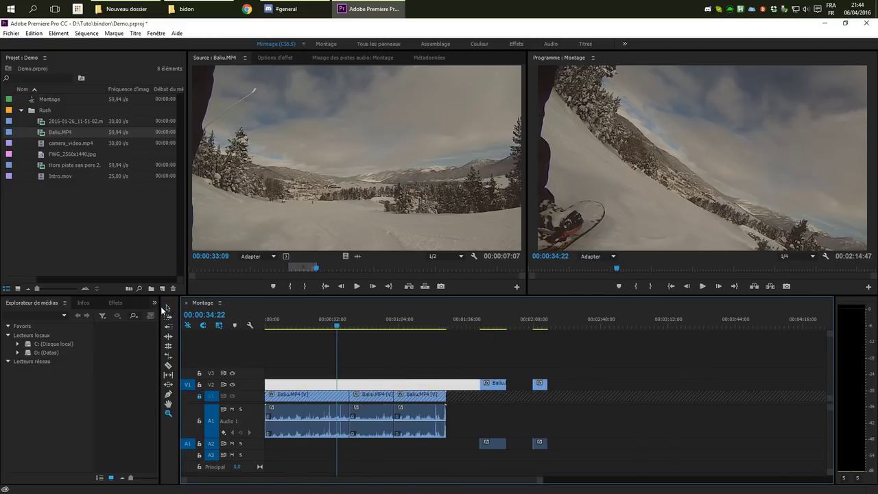
{"action": "key", "text": "v"}
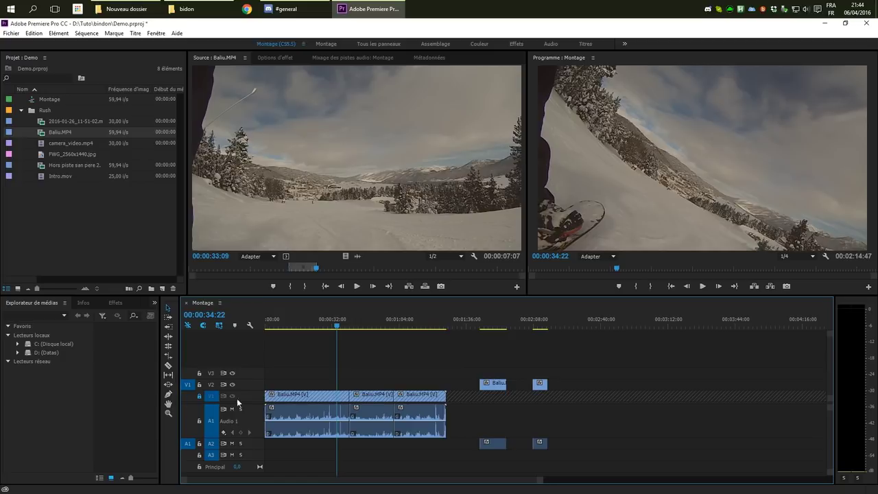
Assign the source video to V3, insert FWG_2560x1440.jpg at the playhead, and undo the insertion.
{"action": "left_click", "coordinate": [188, 374]}
{"action": "double_click", "coordinate": [39, 154]}
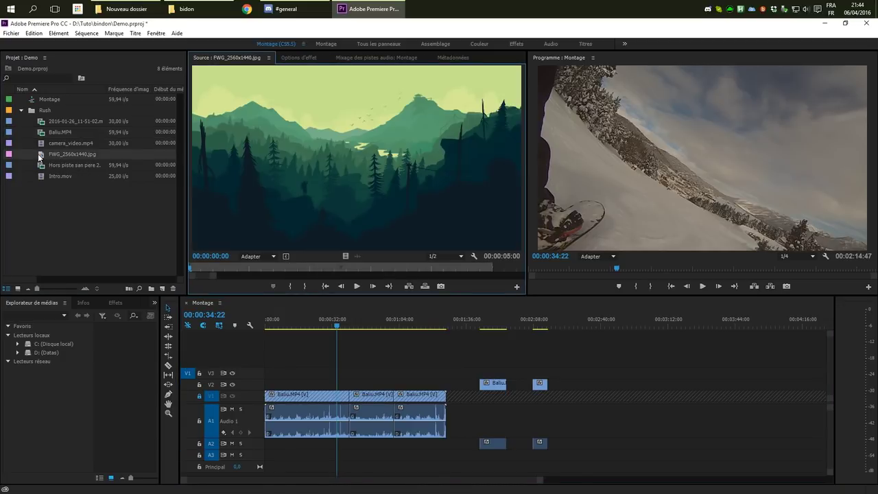
{"action": "left_click", "coordinate": [411, 286]}
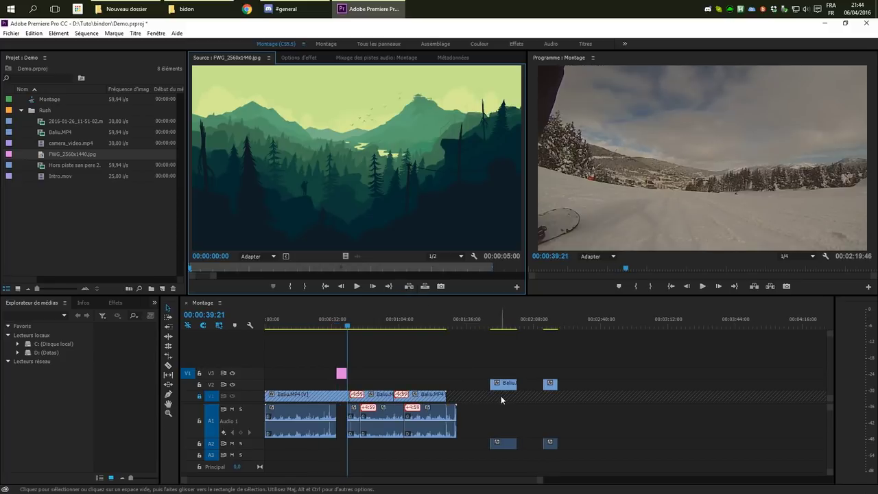
{"action": "key", "text": "ctrl+z"}
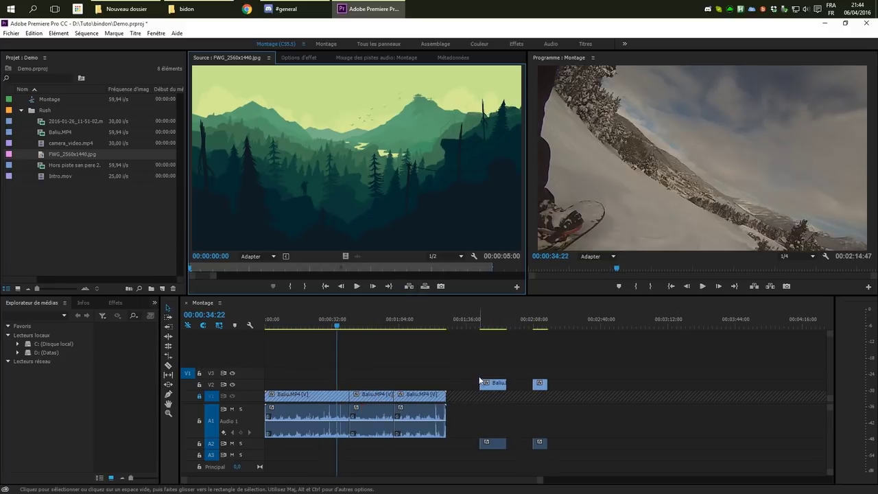
Try inserting FWG_2560x1440.jpg with sync lock off on V2 and A2, undo it, and restore both sync locks.
{"action": "left_click", "coordinate": [499, 387]}
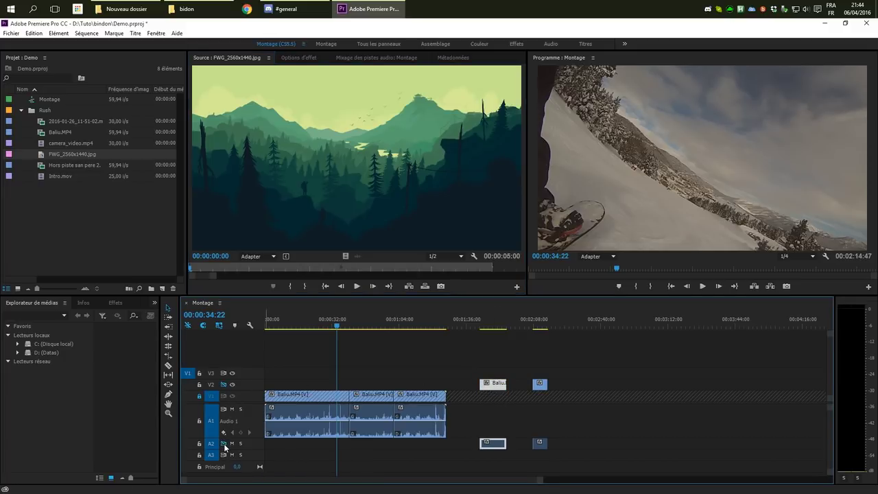
{"action": "left_click", "coordinate": [409, 286]}
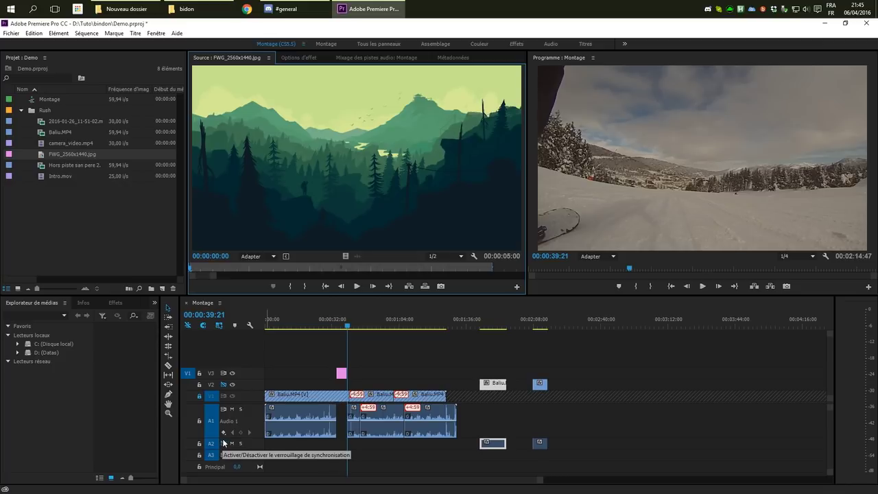
{"action": "key", "text": "ctrl+z"}
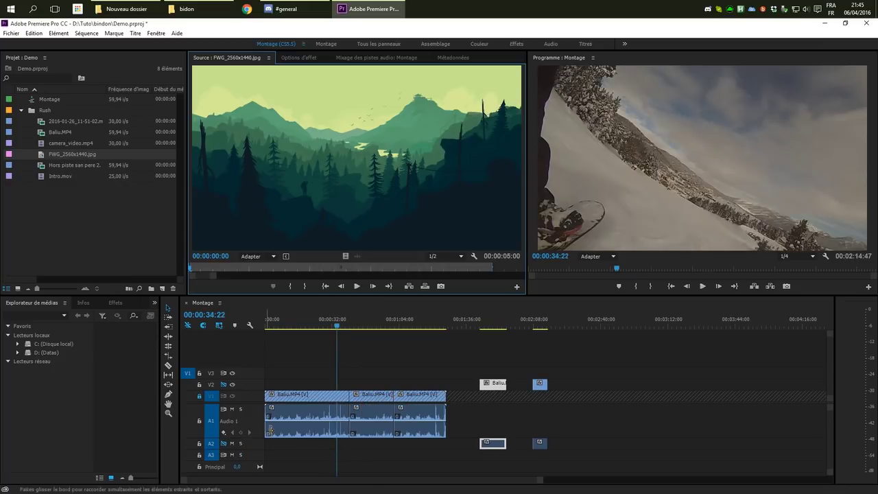
{"action": "left_click", "coordinate": [224, 386]}
{"action": "left_click", "coordinate": [223, 444]}
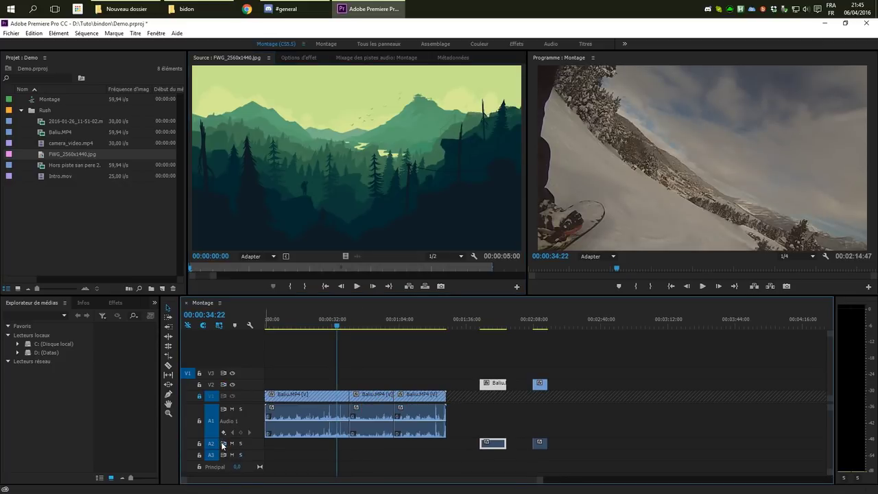
Toggle the V2 track's output and the A2 track's mute off and on again.
{"action": "left_click", "coordinate": [231, 385]}
{"action": "left_click", "coordinate": [232, 385]}
{"action": "scroll", "coordinate": [236, 411], "scroll_direction": "down", "scroll_amount": 1}
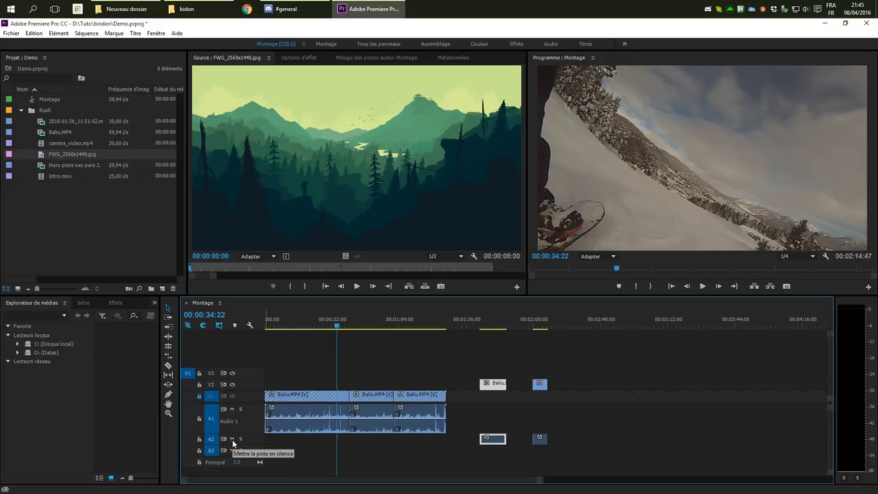
{"action": "left_click", "coordinate": [232, 439]}
{"action": "left_click", "coordinate": [231, 439]}
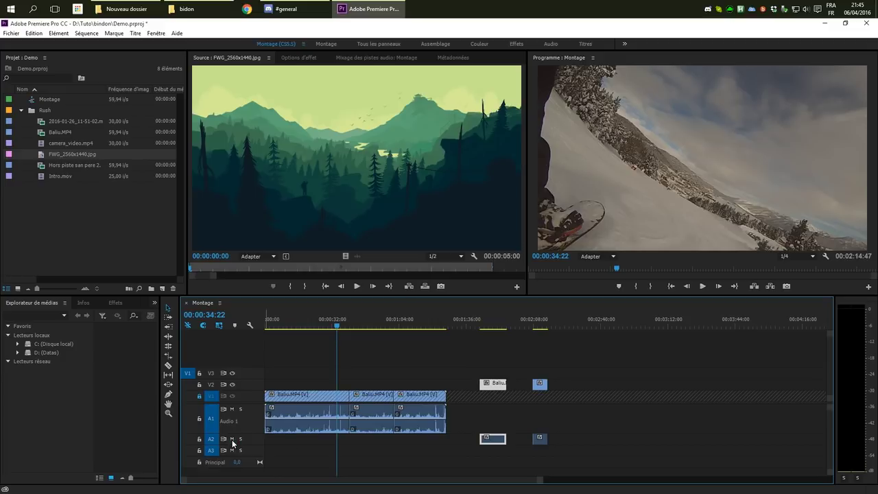
{"action": "left_click", "coordinate": [232, 439]}
{"action": "left_click", "coordinate": [232, 439]}
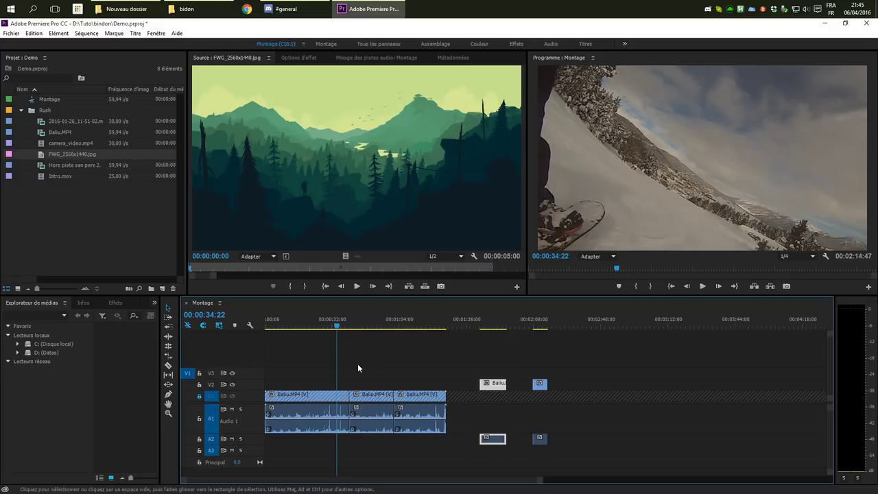
Toggle snapping, move the first V2 clip and its audio to the end of the V1 clips, and reselect the linked pair.
{"action": "left_click", "coordinate": [202, 327]}
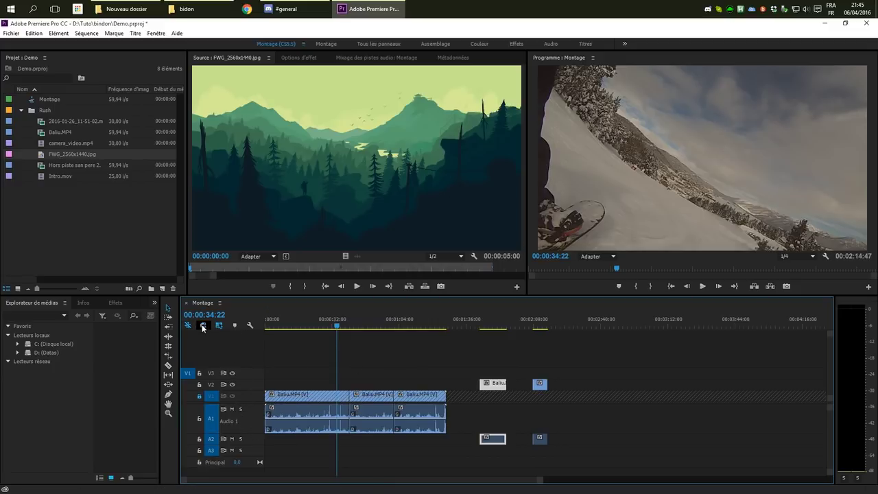
{"action": "left_click_drag", "start_coordinate": [500, 386], "coordinate": [467, 389]}
{"action": "left_click", "coordinate": [202, 327]}
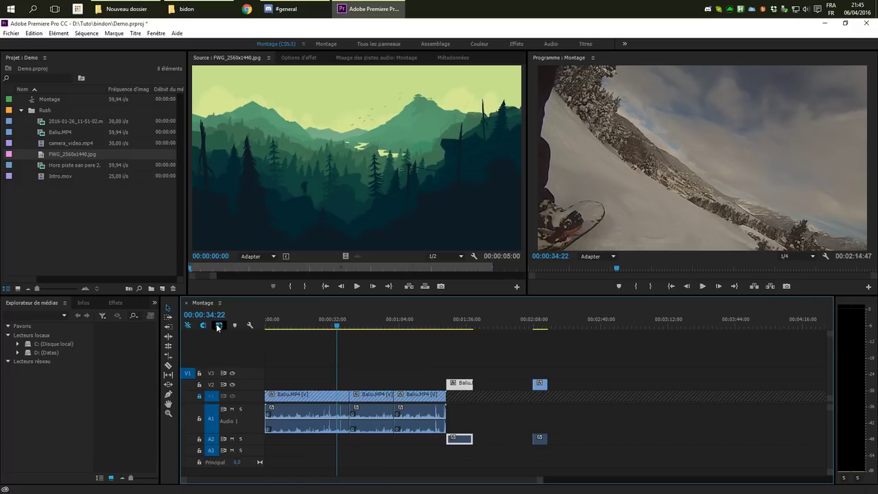
{"action": "left_click", "coordinate": [220, 341]}
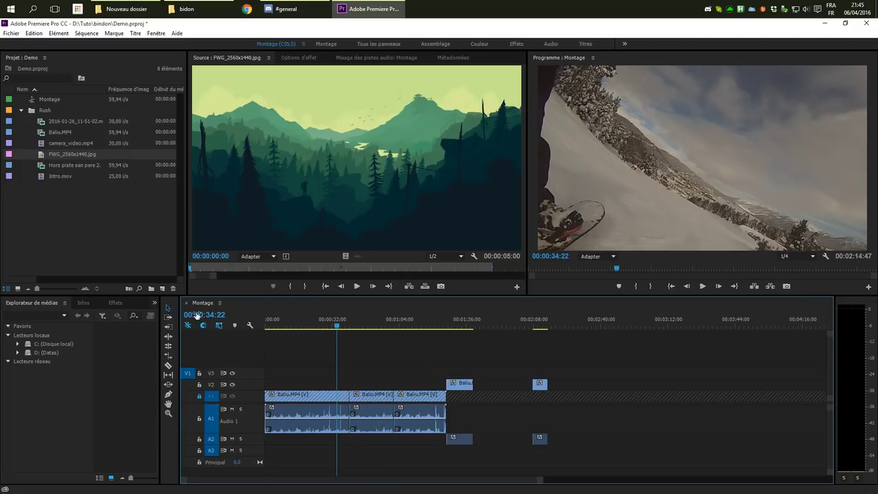
{"action": "left_click_drag", "start_coordinate": [494, 375], "coordinate": [473, 391]}
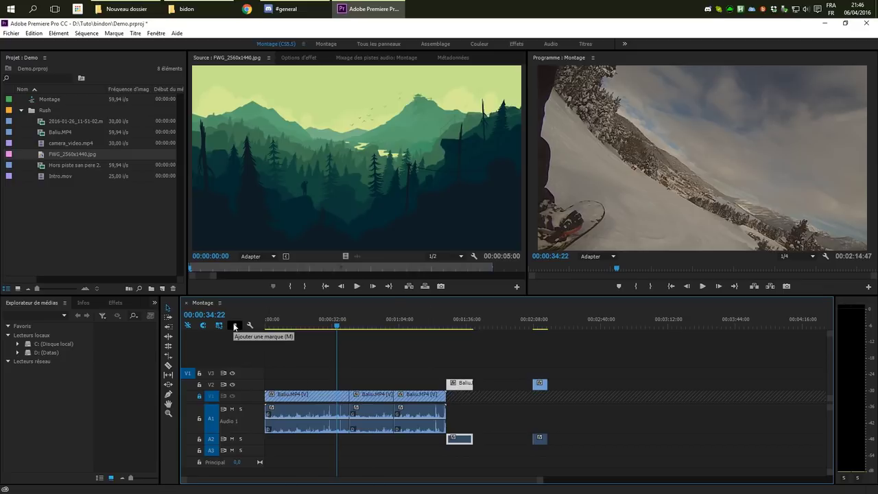
Place the playhead at about 00:00:43:33 and view the timeline display settings.
{"action": "left_click_drag", "start_coordinate": [336, 326], "coordinate": [354, 326]}
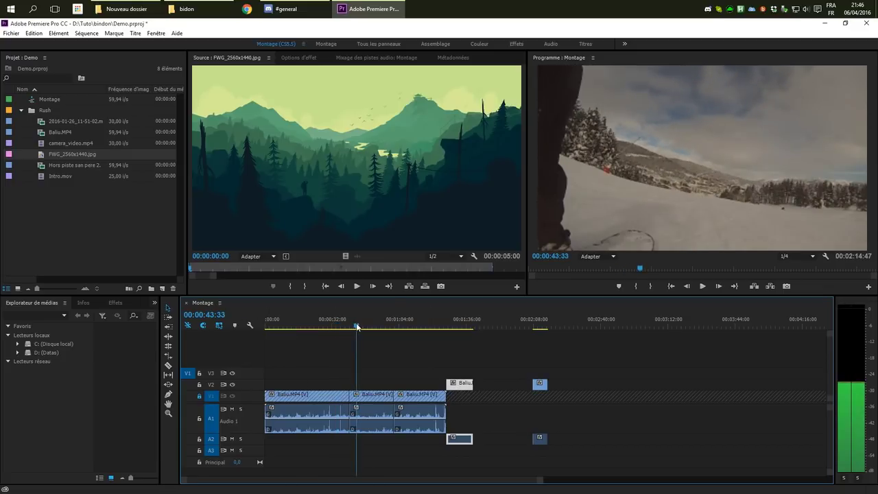
{"action": "left_click", "coordinate": [250, 326]}
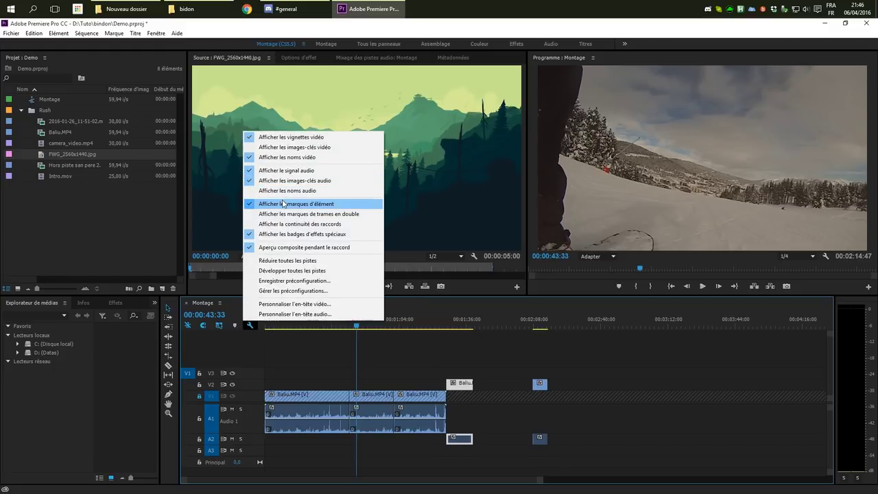
{"action": "left_click", "coordinate": [509, 363]}
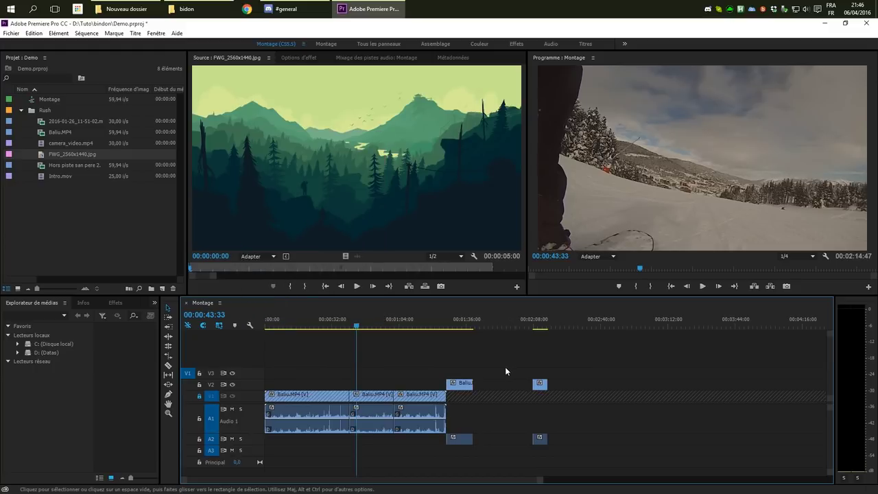
Move the first V2 clip to start at about 00:01:29:37 and break the link between its video and audio.
{"action": "left_click_drag", "start_coordinate": [503, 371], "coordinate": [458, 426]}
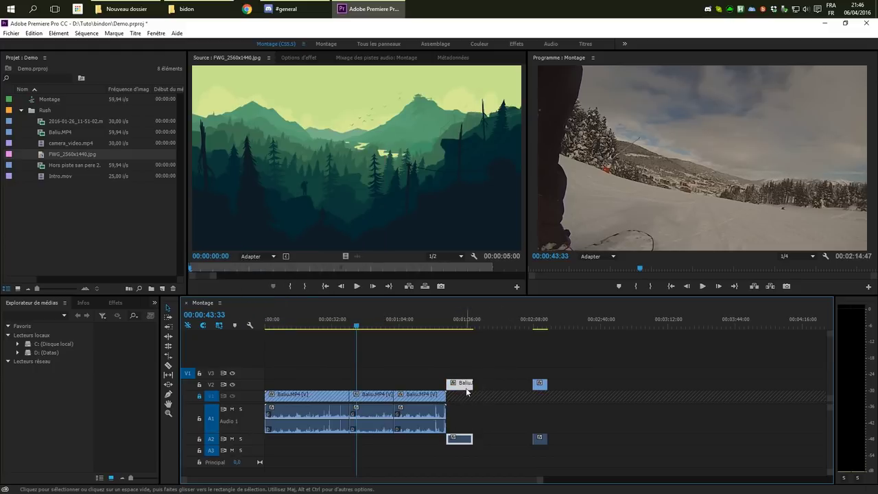
{"action": "left_click_drag", "start_coordinate": [468, 387], "coordinate": [471, 387]}
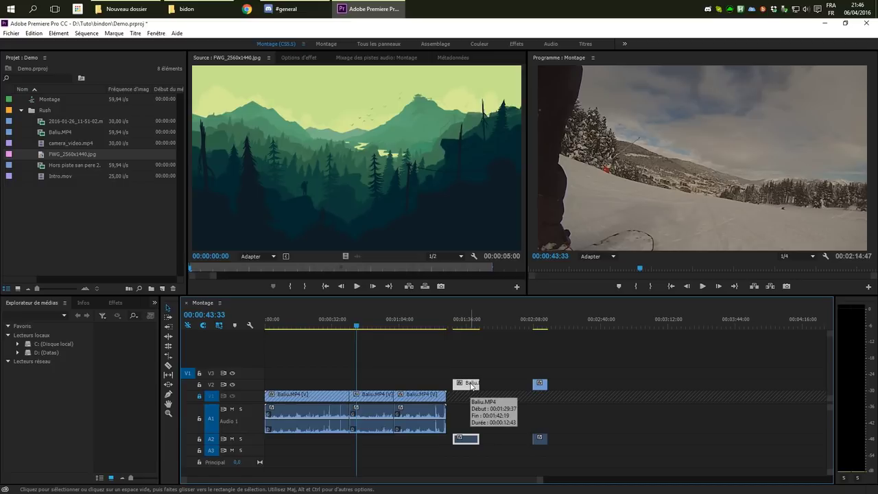
{"action": "left_click", "coordinate": [458, 319]}
{"action": "right_click", "coordinate": [465, 391]}
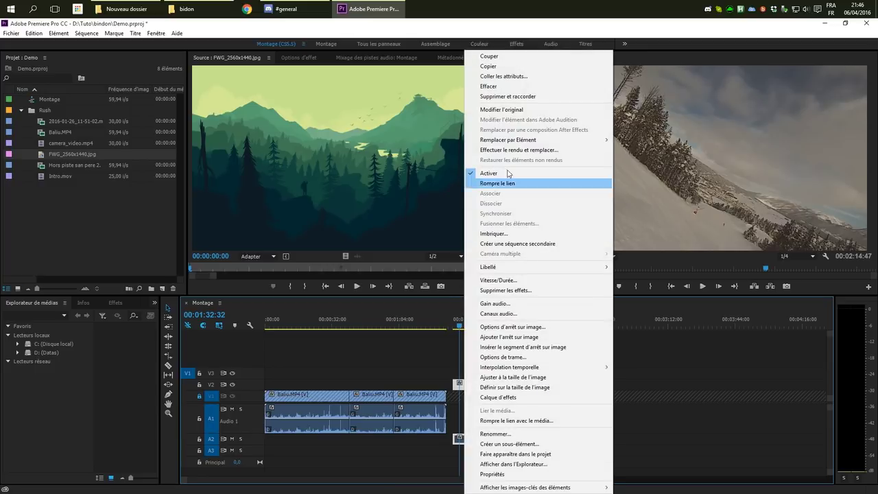
{"action": "left_click", "coordinate": [506, 183]}
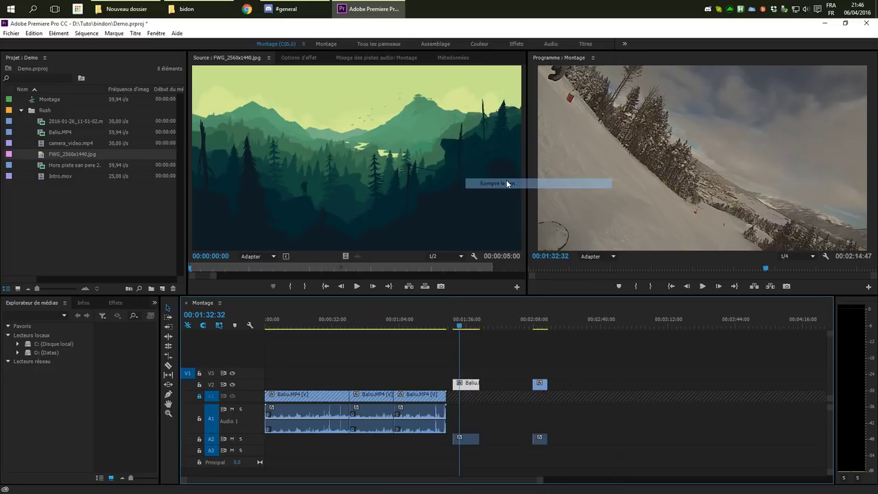
Move the unlinked V2 video and A2 audio separately and realign both clips at 00:01:32:32.
{"action": "mouse_move", "coordinate": [473, 388]}
{"action": "left_mouse_down"}
{"action": "mouse_move", "coordinate": [496, 387]}
{"action": "mouse_move", "coordinate": [486, 388]}
{"action": "left_mouse_up"}
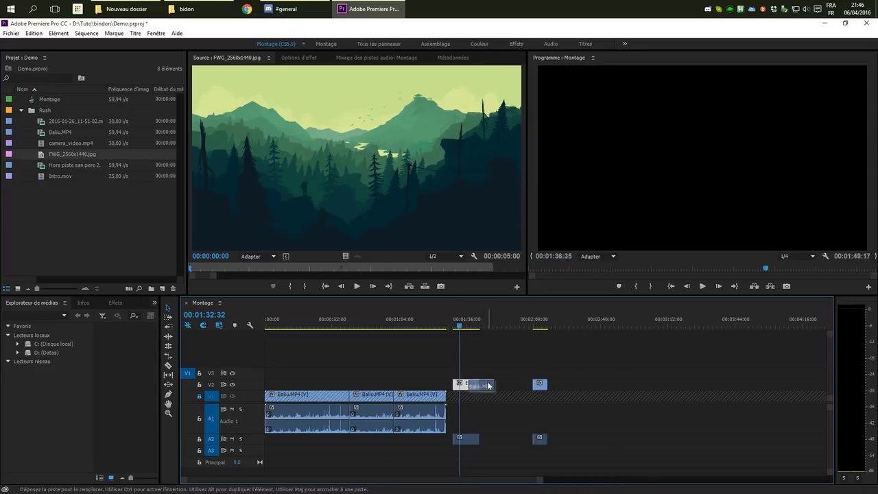
{"action": "left_click_drag", "start_coordinate": [472, 440], "coordinate": [487, 440]}
{"action": "left_click_drag", "start_coordinate": [480, 384], "coordinate": [473, 384]}
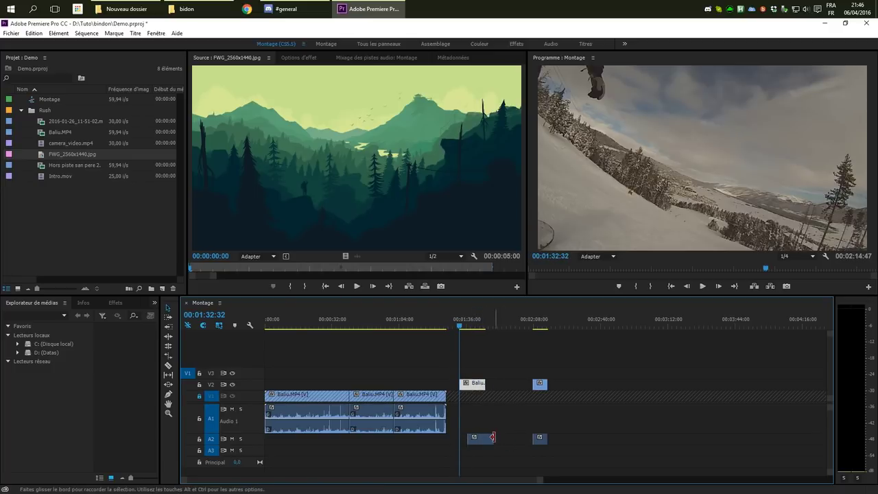
{"action": "left_click_drag", "start_coordinate": [489, 441], "coordinate": [481, 440]}
Unlock V1, assign the source video to it, and delete every clip from the Montage timeline.
{"action": "left_click_drag", "start_coordinate": [605, 367], "coordinate": [319, 468]}
{"action": "left_click", "coordinate": [190, 398]}
{"action": "left_click", "coordinate": [199, 398]}
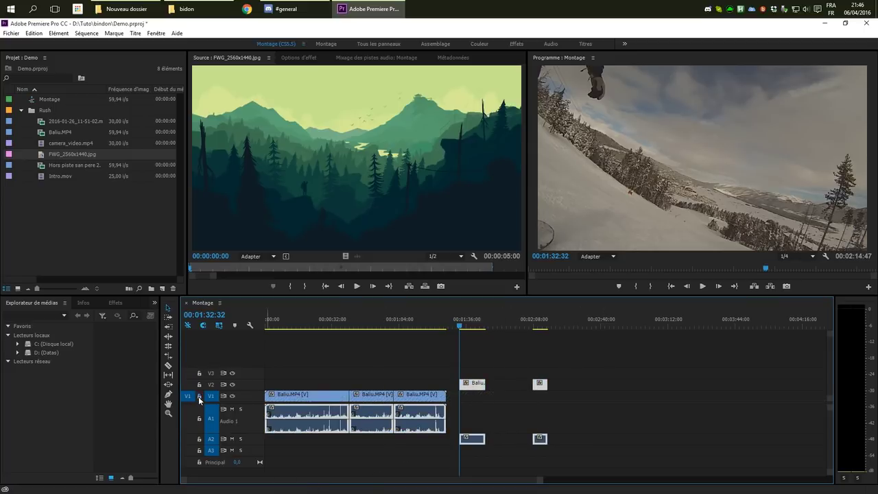
{"action": "mouse_move", "coordinate": [625, 367]}
{"action": "left_mouse_down"}
{"action": "mouse_move", "coordinate": [306, 450]}
{"action": "mouse_move", "coordinate": [280, 446]}
{"action": "left_mouse_up"}
{"action": "key", "text": "Delete"}
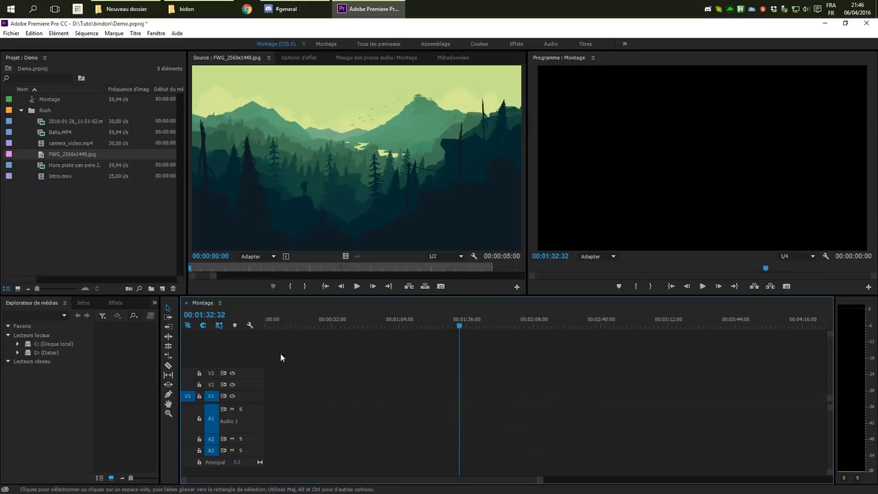
Mark a range of about 00:01:07:29 ending at 00:02:21:19 in 2016-01-26_11-51-02.mp4 and insert it at the sequence start.
{"action": "double_click", "coordinate": [44, 121]}
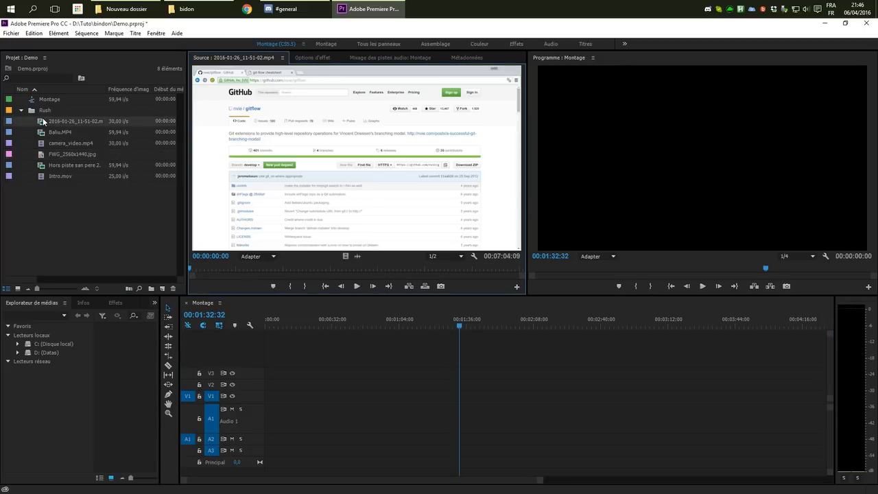
{"action": "left_click_drag", "start_coordinate": [226, 268], "coordinate": [301, 268]}
{"action": "key", "text": "o"}
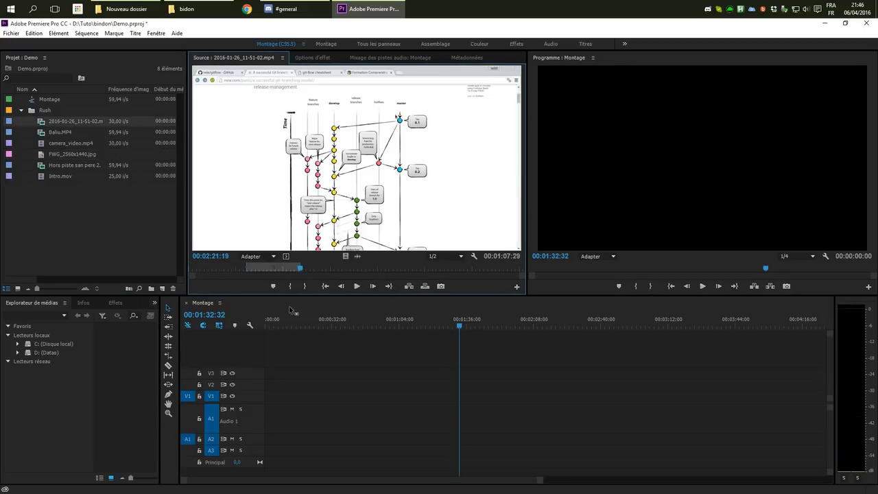
{"action": "left_click_drag", "start_coordinate": [291, 323], "coordinate": [162, 320]}
{"action": "left_click", "coordinate": [409, 287]}
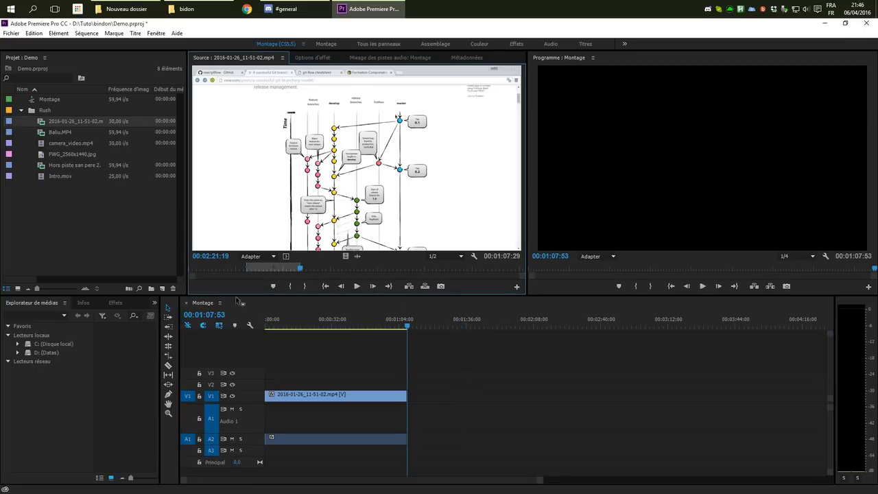
Mark a range of about 00:00:18:23 ending at 00:01:01:21 in Baliu.MP4 and insert it after the first clip.
{"action": "double_click", "coordinate": [46, 134]}
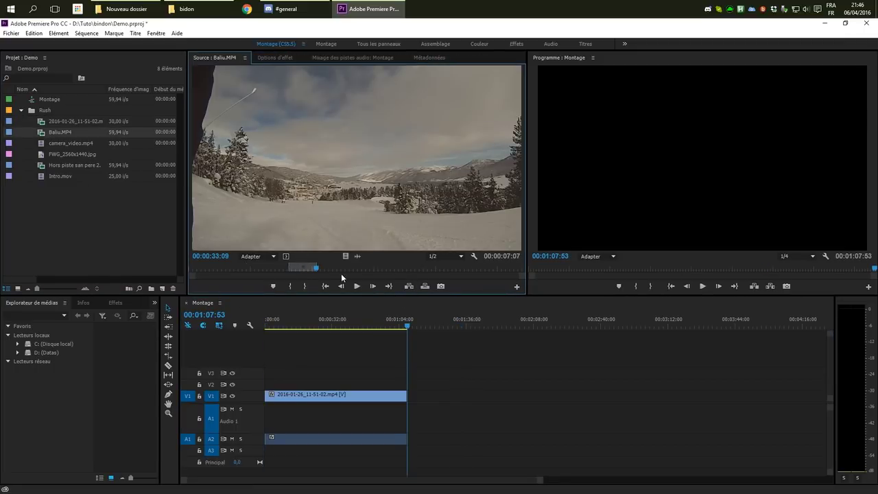
{"action": "left_click_drag", "start_coordinate": [344, 268], "coordinate": [426, 266]}
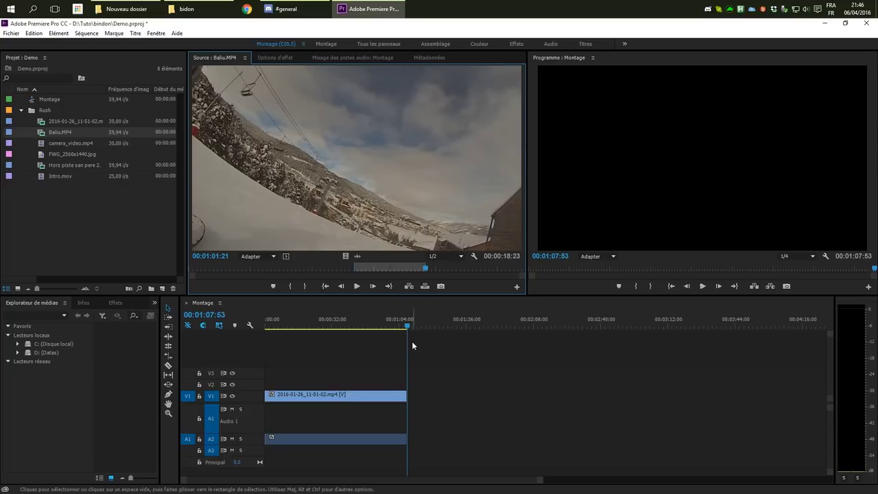
{"action": "left_click", "coordinate": [410, 286]}
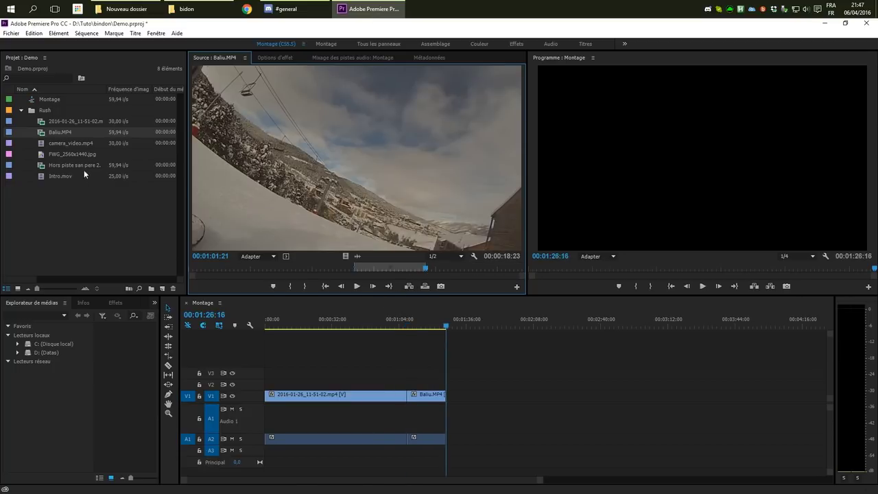
Insert Hors piste san pere 2.MP4 from about 00:00:34:07 to 00:01:10:09 after Baliu.MP4, and return the playhead to the sequence start.
{"action": "double_click", "coordinate": [42, 166]}
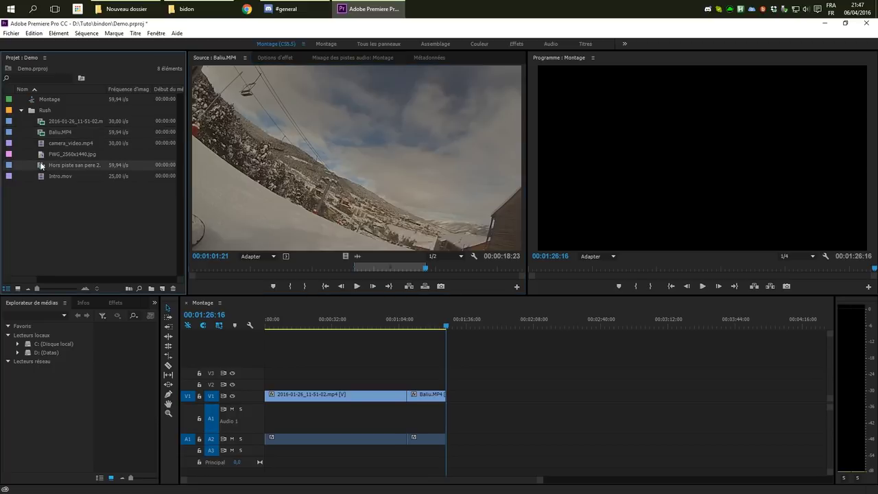
{"action": "left_click", "coordinate": [277, 268]}
{"action": "key", "text": "i"}
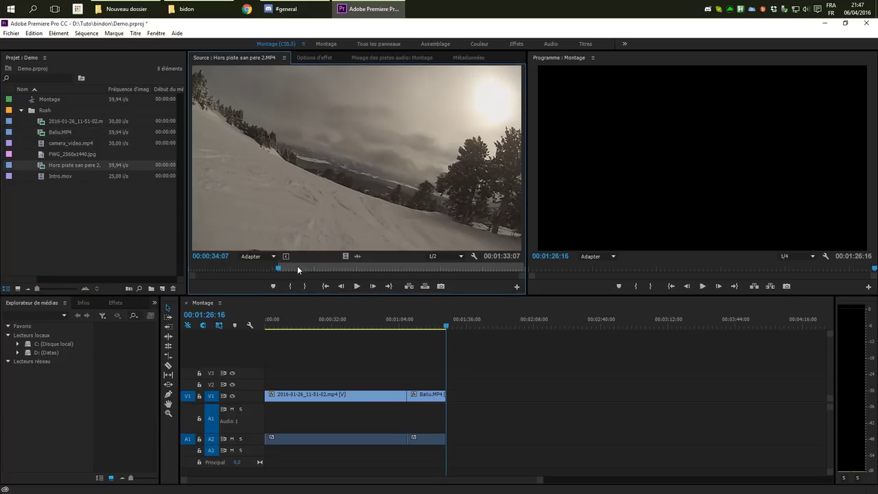
{"action": "left_click", "coordinate": [374, 265]}
{"action": "key", "text": "o"}
{"action": "left_click", "coordinate": [410, 285]}
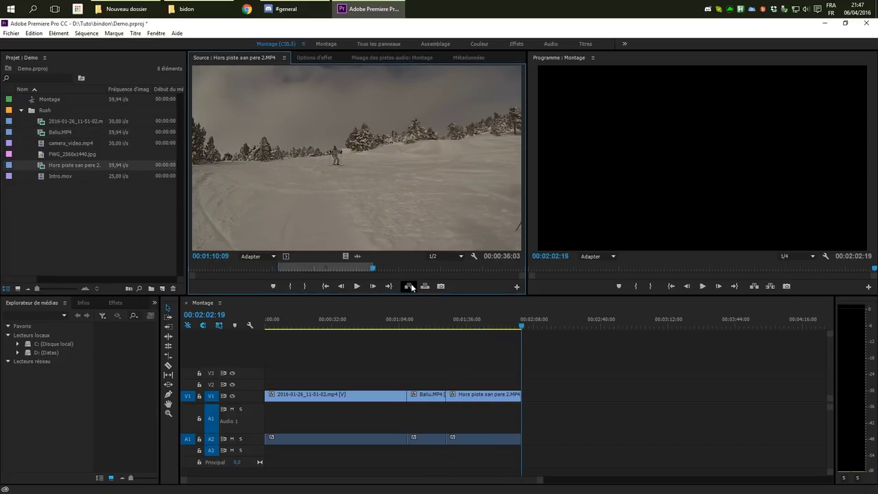
{"action": "left_click_drag", "start_coordinate": [522, 323], "coordinate": [232, 332]}
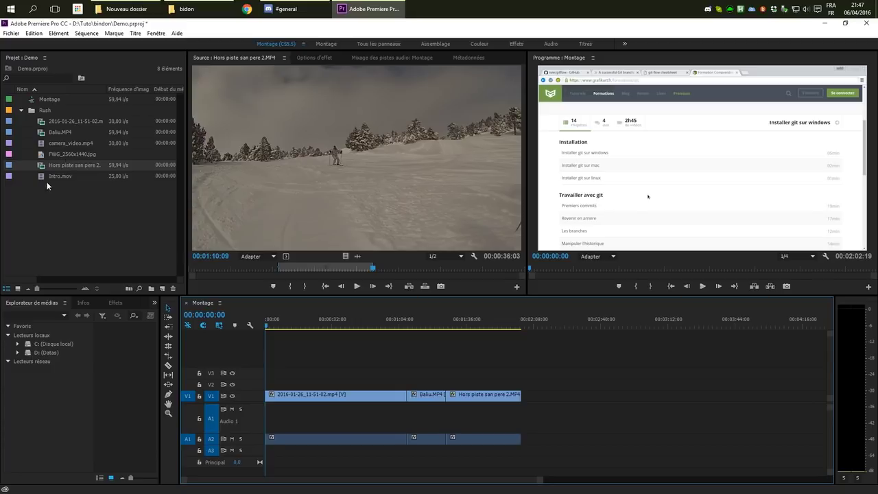
Place Intro.mov on V2 and FWG_2560x1440.jpg on V3, both at the start of the Montage sequence.
{"action": "left_click_drag", "start_coordinate": [49, 177], "coordinate": [272, 389]}
{"action": "left_click_drag", "start_coordinate": [267, 326], "coordinate": [268, 326]}
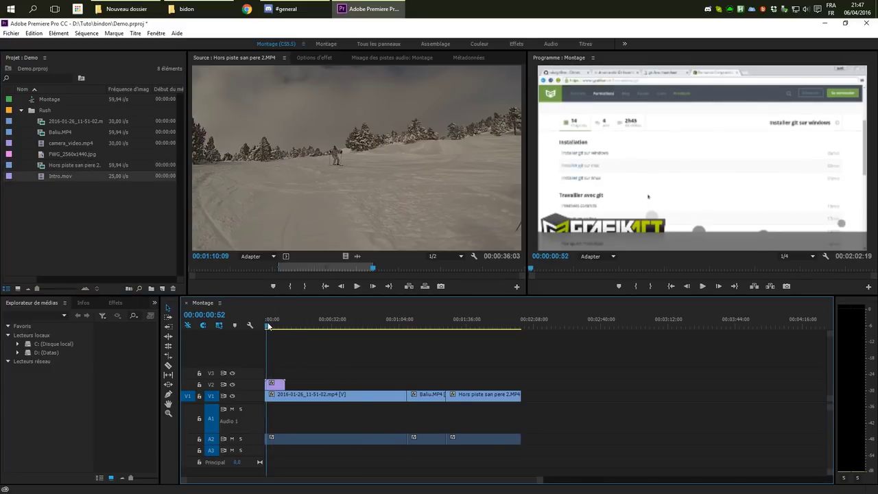
{"action": "left_click_drag", "start_coordinate": [38, 155], "coordinate": [273, 374]}
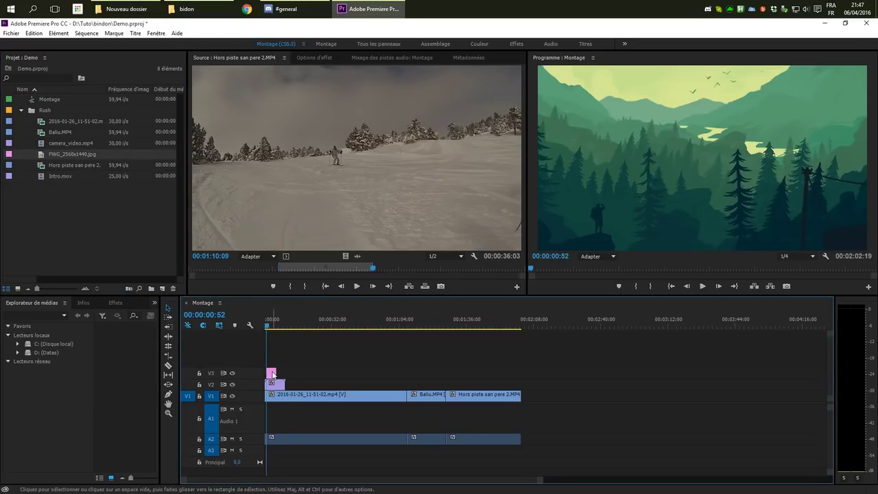
{"action": "left_click", "coordinate": [261, 323]}
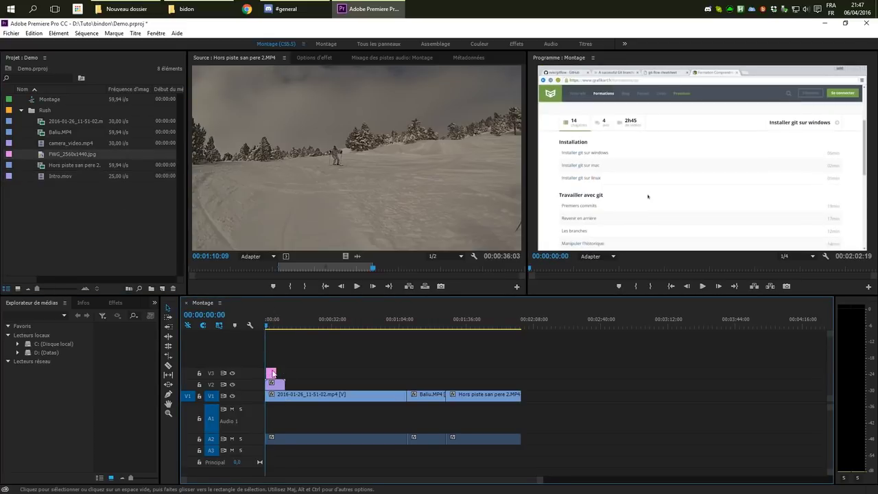
{"action": "left_click_drag", "start_coordinate": [272, 373], "coordinate": [270, 375]}
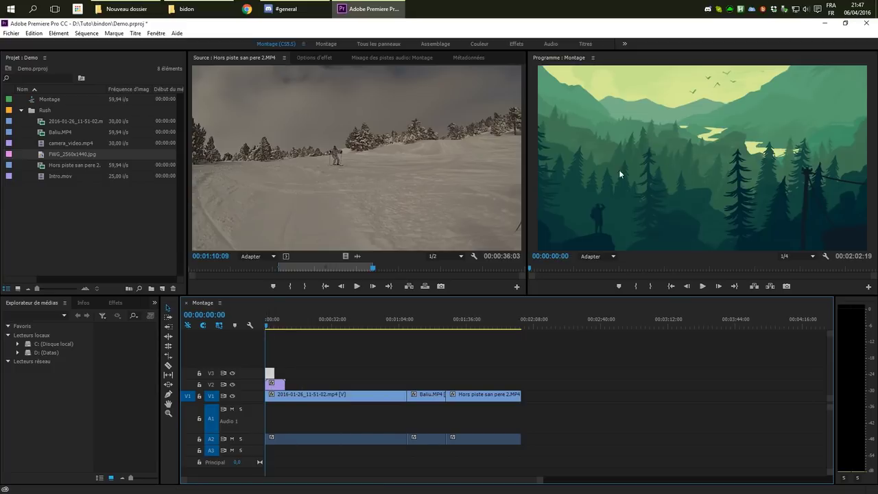
Scale down the FWG_2560x1440.jpg overlay and place it in the lower-right corner of the video frame.
{"action": "left_click", "coordinate": [647, 155]}
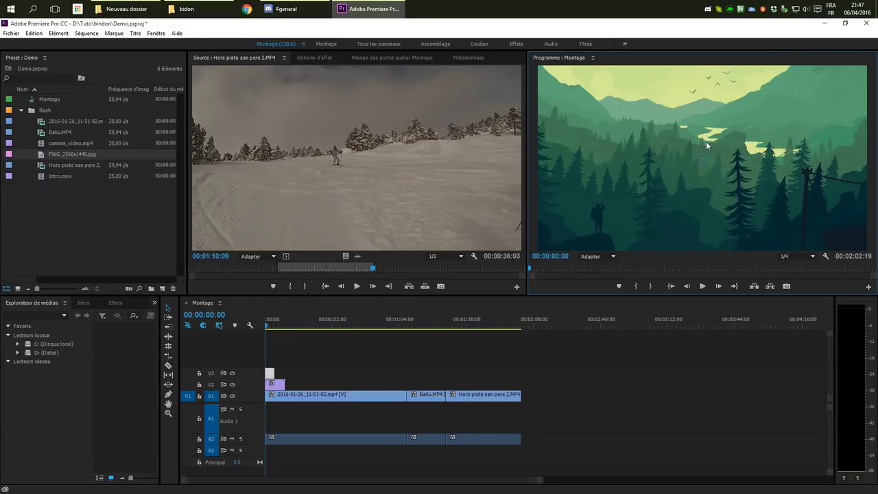
{"action": "key", "text": "Right"}
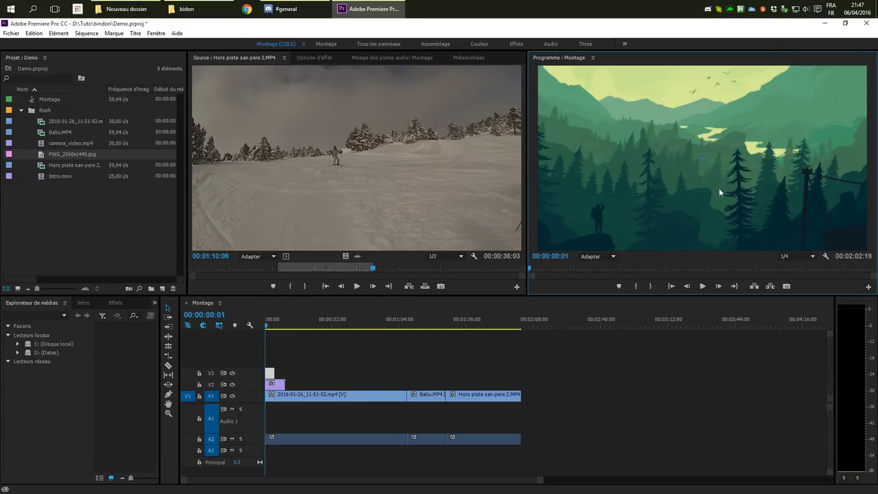
{"action": "left_click", "coordinate": [608, 256]}
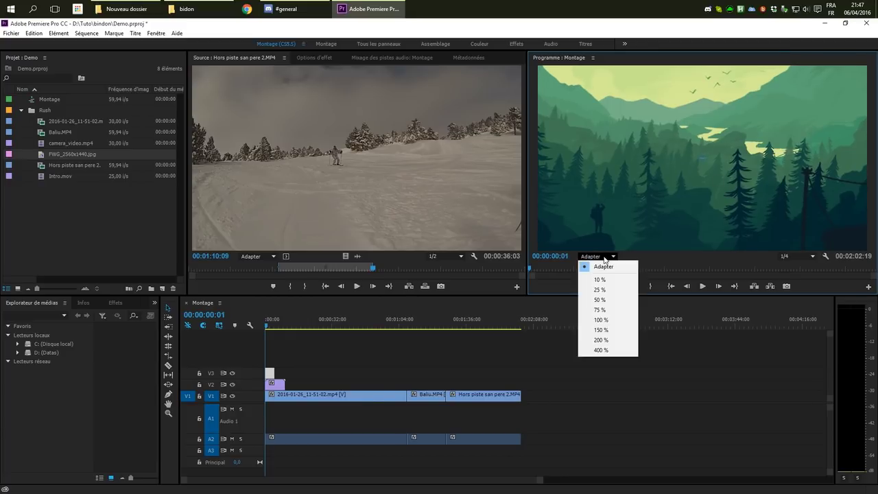
{"action": "left_click", "coordinate": [600, 300]}
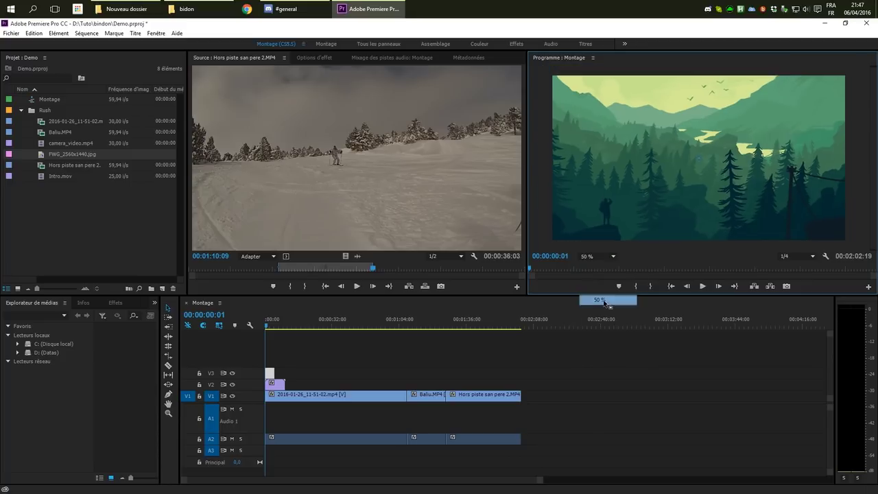
{"action": "left_click", "coordinate": [600, 257]}
{"action": "left_click", "coordinate": [600, 279]}
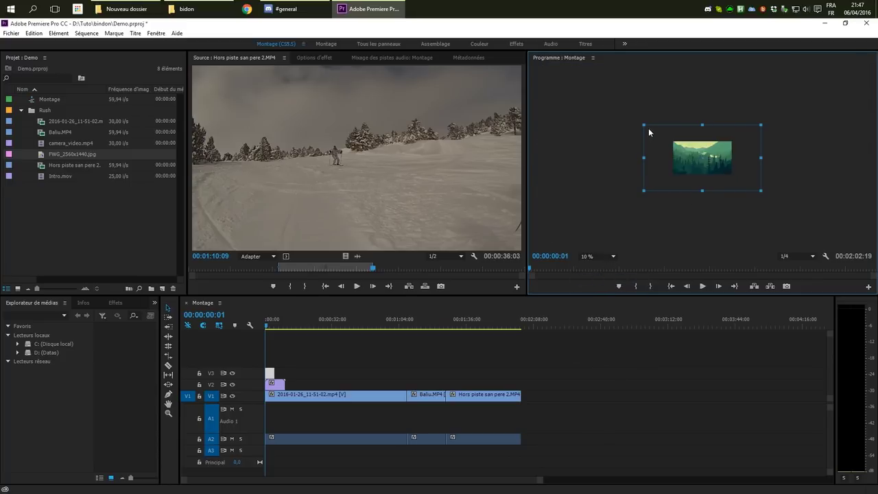
{"action": "left_click_drag", "start_coordinate": [683, 152], "coordinate": [727, 165]}
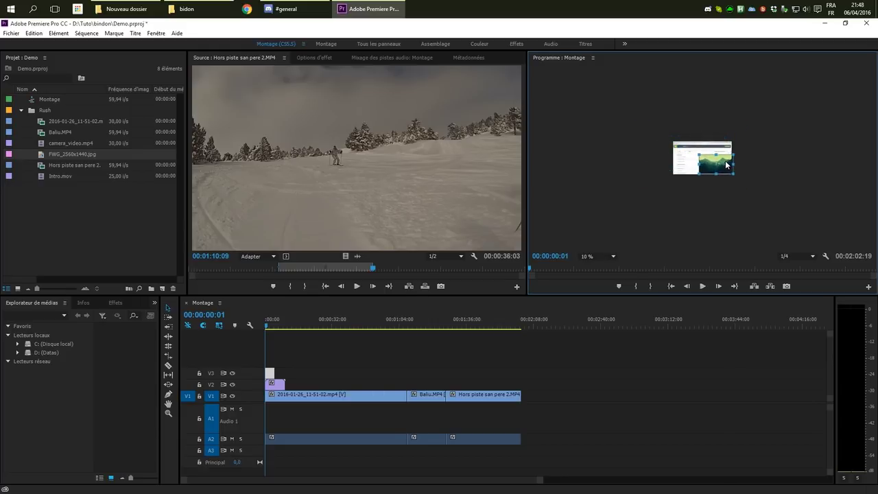
Reduce the corner image further to about 25.5 % scale and play the opening up to 00:00:01:18.
{"action": "left_click", "coordinate": [585, 259]}
{"action": "left_click", "coordinate": [602, 267]}
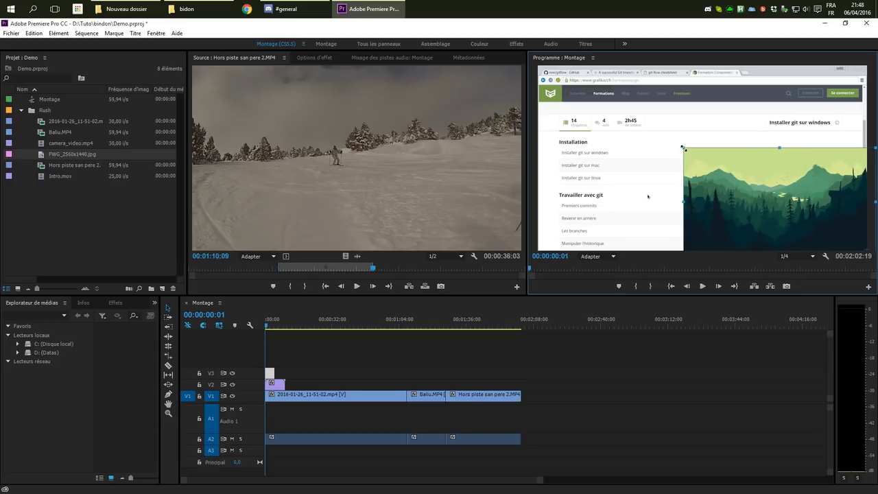
{"action": "left_click_drag", "start_coordinate": [683, 148], "coordinate": [699, 157]}
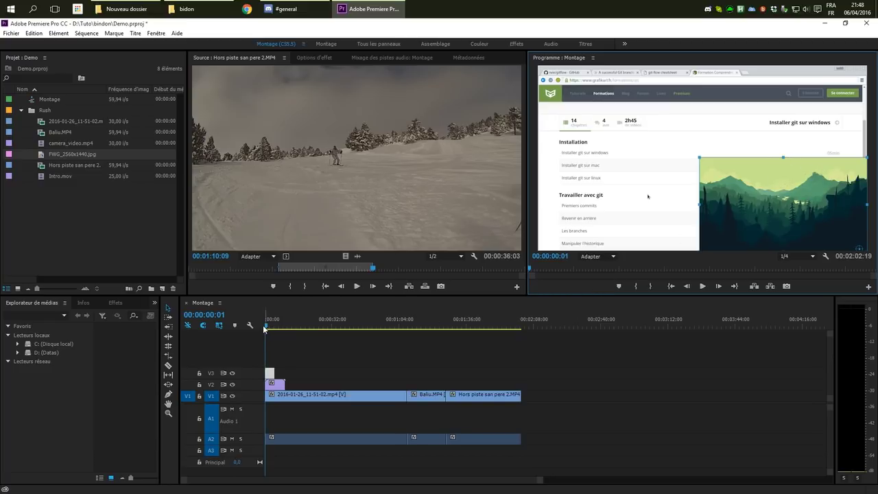
{"action": "key", "text": "space"}
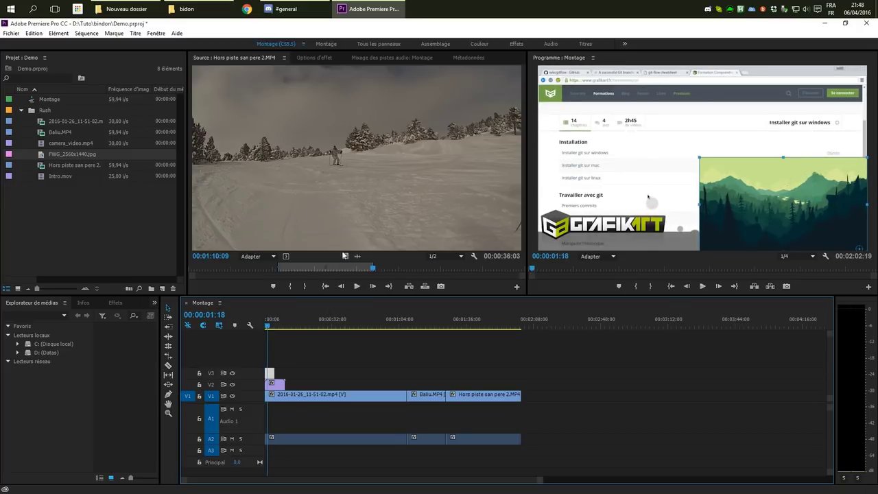
Show the image's Trajectoire settings and move the image to a position of about 1248, 720.
{"action": "left_click", "coordinate": [313, 58]}
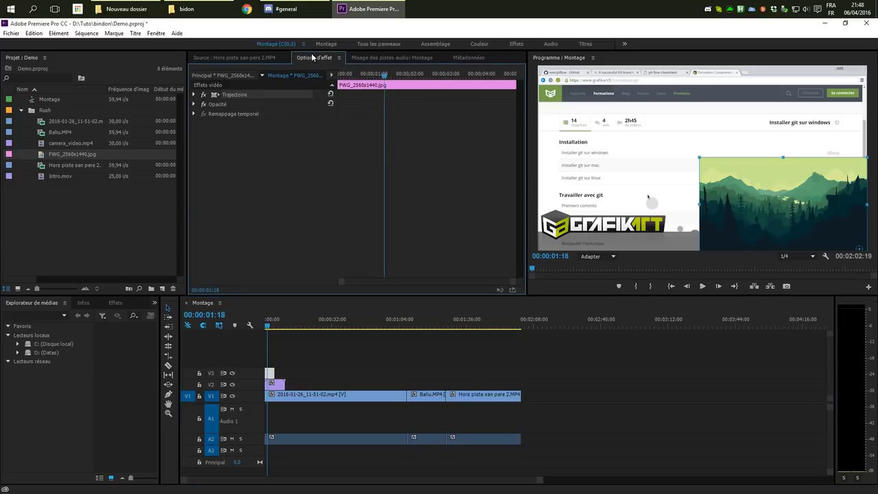
{"action": "left_click", "coordinate": [195, 95]}
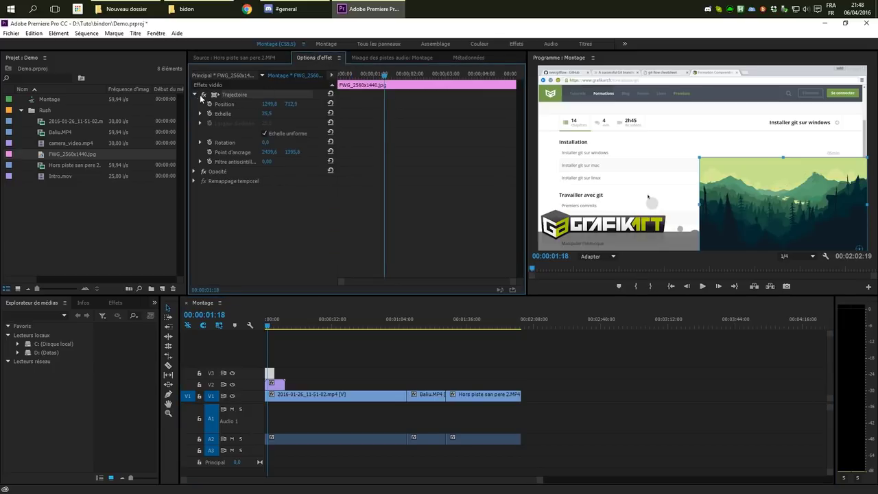
{"action": "mouse_move", "coordinate": [750, 192]}
{"action": "left_mouse_down"}
{"action": "mouse_move", "coordinate": [738, 173]}
{"action": "mouse_move", "coordinate": [763, 186]}
{"action": "mouse_move", "coordinate": [758, 197]}
{"action": "left_mouse_up"}
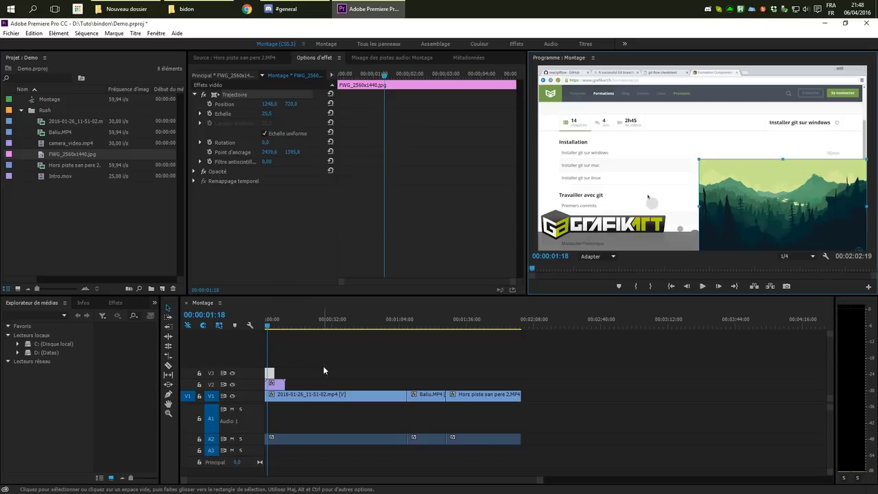
Display the list of available effects and expand the Effets vidéo category.
{"action": "left_click", "coordinate": [115, 306]}
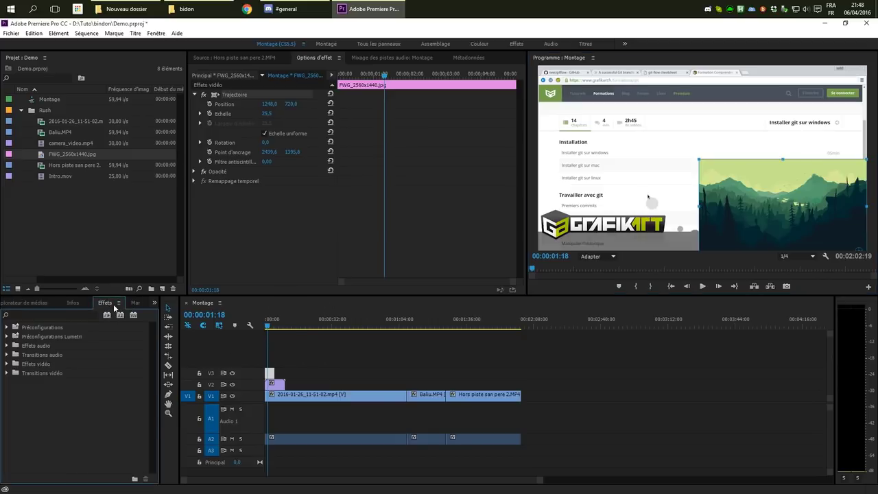
{"action": "left_click", "coordinate": [155, 34]}
{"action": "mouse_move", "coordinate": [183, 317]}
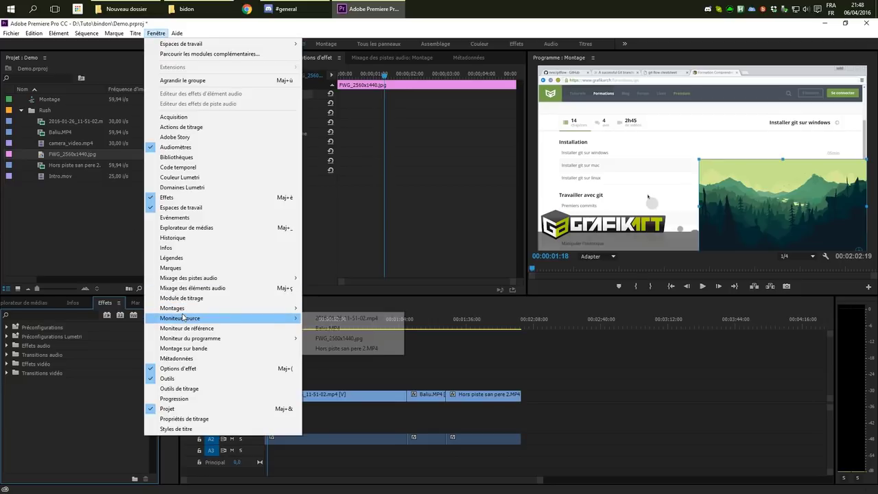
{"action": "left_click", "coordinate": [73, 418]}
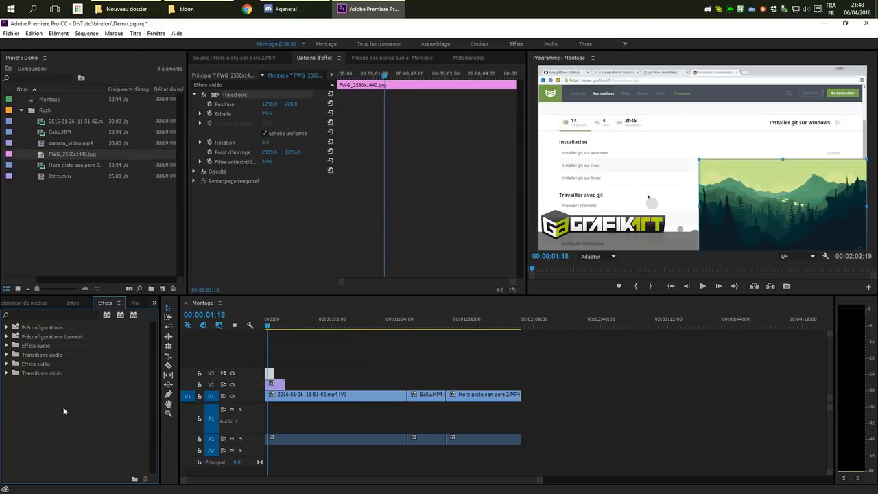
{"action": "left_click", "coordinate": [8, 363]}
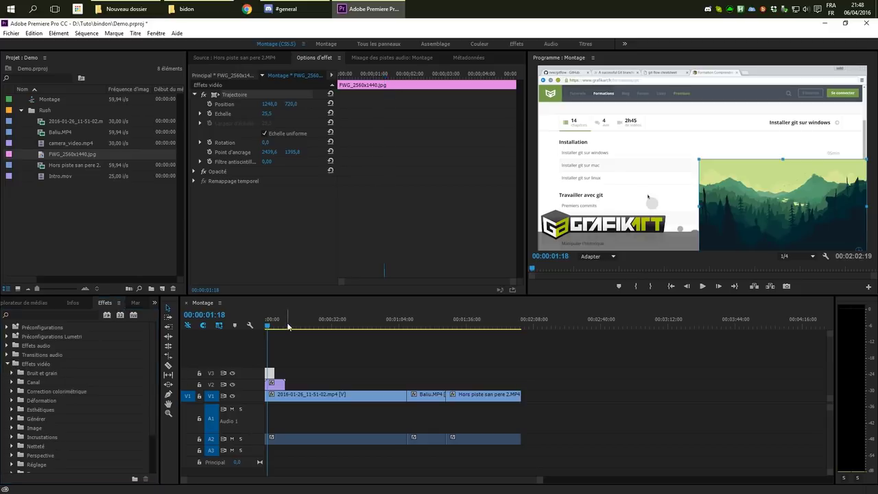
Place the playhead at 00:01:18:10 and apply the Correcteur de luminance effect from Correction colorimétrique to the Baliu.MP4 clip.
{"action": "left_click", "coordinate": [309, 324]}
{"action": "left_click", "coordinate": [322, 400]}
{"action": "left_click", "coordinate": [429, 324]}
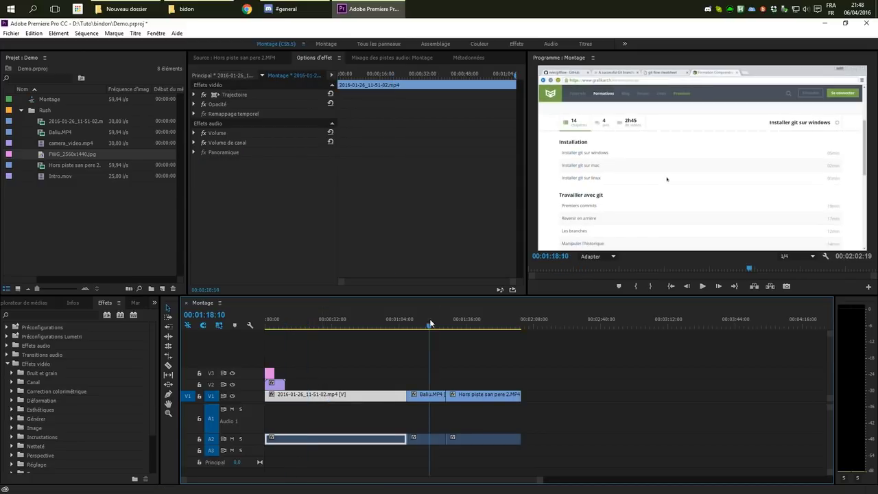
{"action": "scroll", "coordinate": [93, 376], "scroll_direction": "down", "scroll_amount": 3}
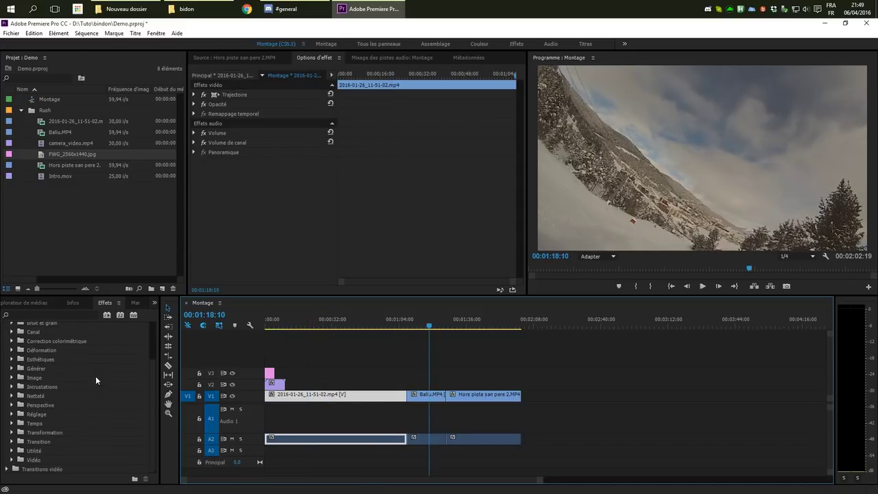
{"action": "left_click", "coordinate": [13, 364]}
{"action": "scroll", "coordinate": [44, 375], "scroll_direction": "up", "scroll_amount": 1}
{"action": "left_click", "coordinate": [12, 350]}
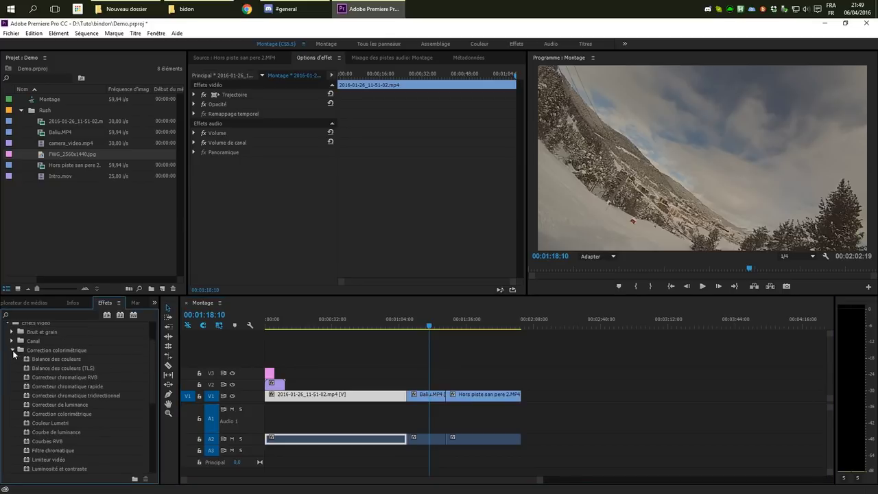
{"action": "scroll", "coordinate": [44, 379], "scroll_direction": "down", "scroll_amount": 4}
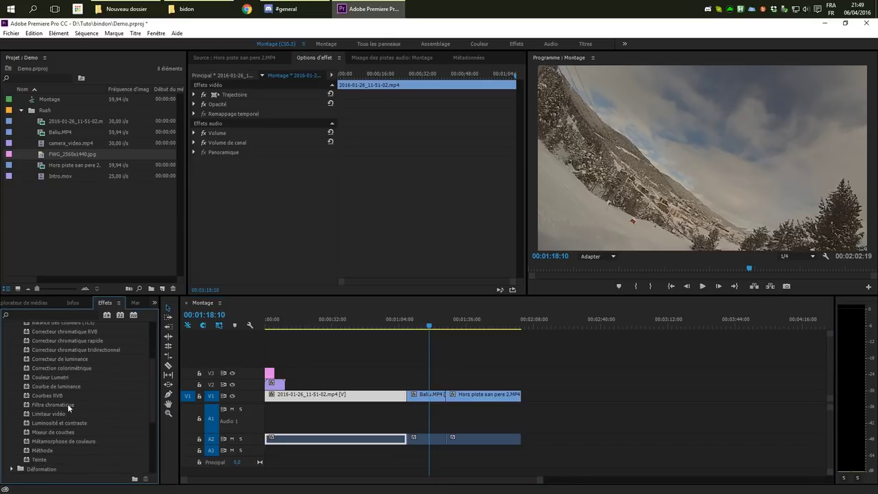
{"action": "scroll", "coordinate": [129, 401], "scroll_direction": "up", "scroll_amount": 1}
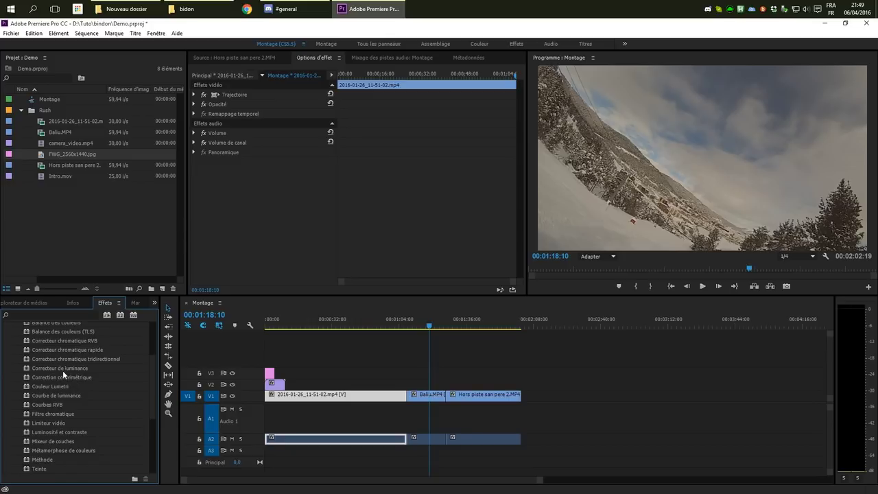
{"action": "left_click_drag", "start_coordinate": [62, 370], "coordinate": [446, 402]}
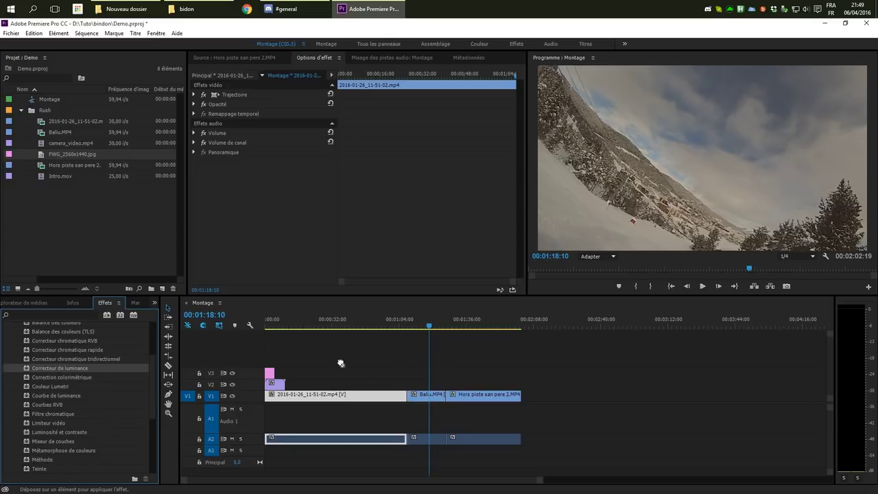
{"action": "left_click_drag", "start_coordinate": [383, 378], "coordinate": [423, 398]}
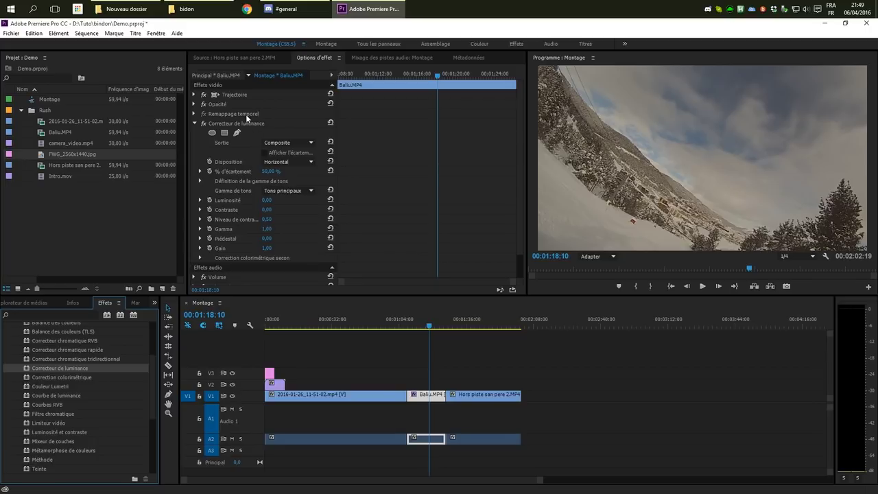
Set the Luminosité of Baliu.MP4's Correcteur de luminance effect to 25.
{"action": "left_click", "coordinate": [195, 122]}
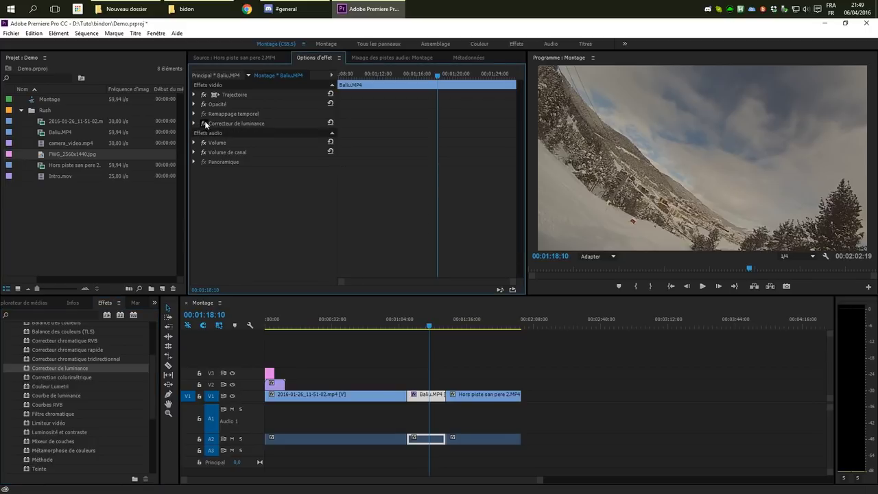
{"action": "left_click", "coordinate": [195, 122]}
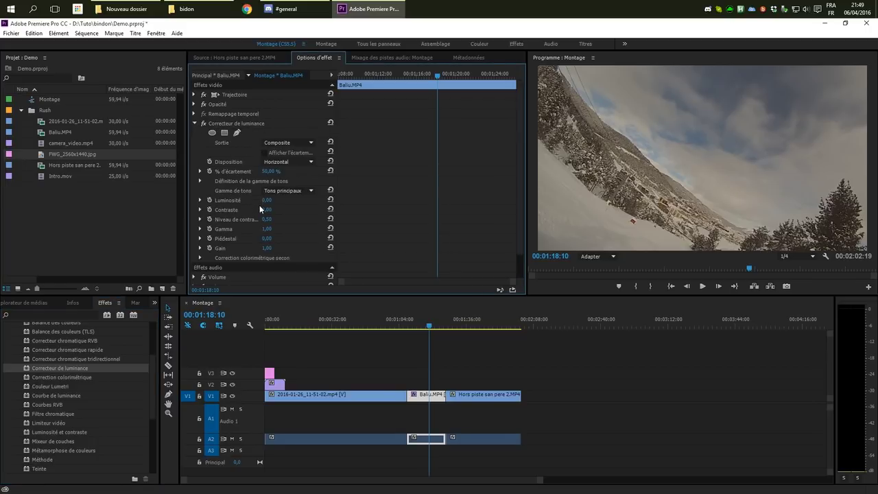
{"action": "left_click_drag", "start_coordinate": [271, 173], "coordinate": [285, 200]}
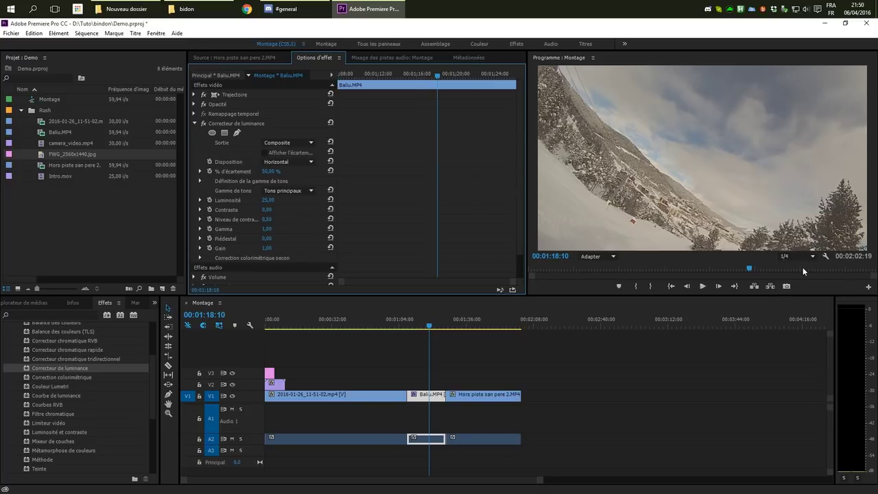
Split the Baliu.MP4 clip on V1 into three segments with the razor tool.
{"action": "left_click_drag", "start_coordinate": [426, 317], "coordinate": [431, 313]}
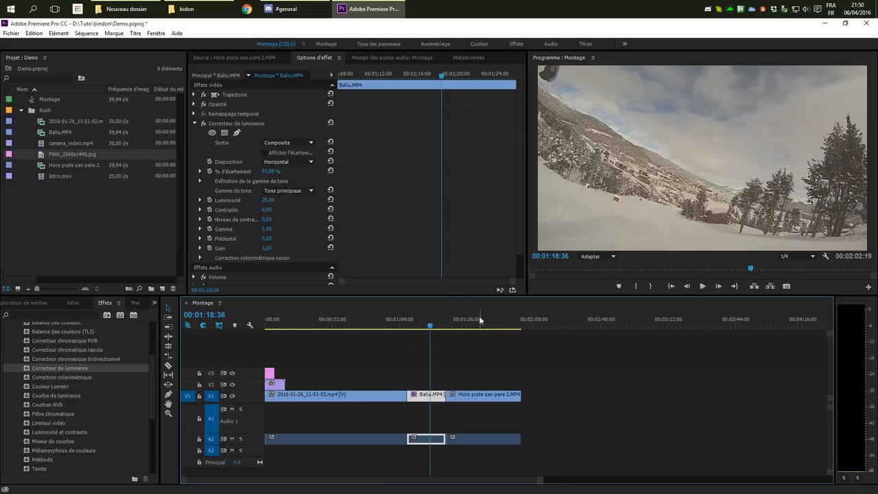
{"action": "key", "text": "c"}
{"action": "left_click", "coordinate": [422, 396]}
{"action": "key", "text": "v"}
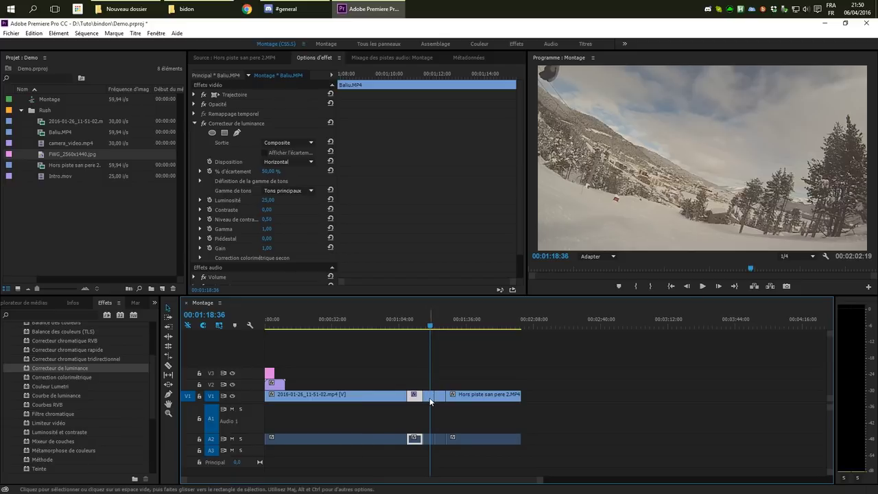
Set the first Baliu.MP4 segment's Luminosité to -45 and Contraste to -100, and preview it at 00:01:11:51.
{"action": "left_click", "coordinate": [425, 397]}
{"action": "mouse_move", "coordinate": [431, 332]}
{"action": "left_mouse_down"}
{"action": "mouse_move", "coordinate": [422, 332]}
{"action": "mouse_move", "coordinate": [429, 334]}
{"action": "left_mouse_up"}
{"action": "left_click", "coordinate": [415, 396]}
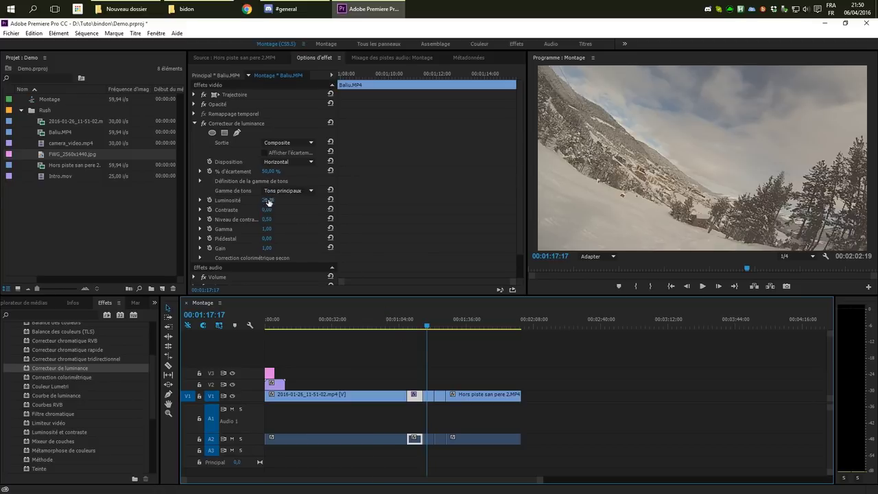
{"action": "left_click_drag", "start_coordinate": [267, 200], "coordinate": [199, 209]}
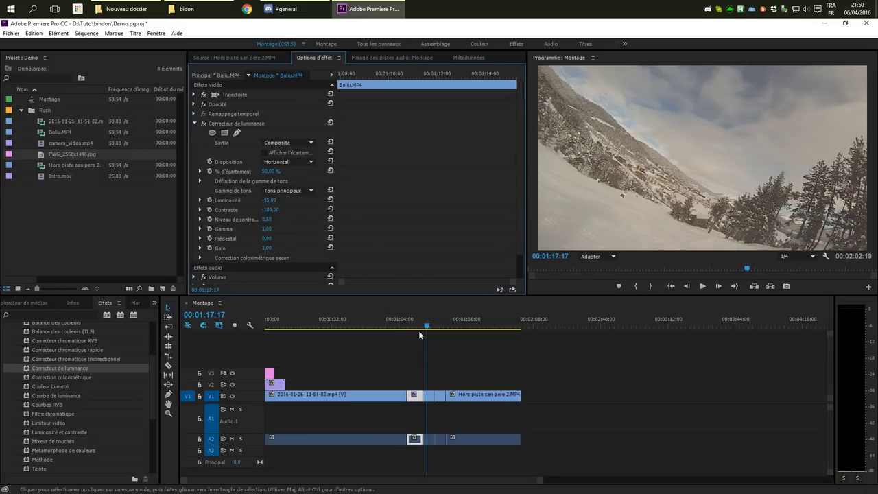
{"action": "left_click", "coordinate": [417, 321]}
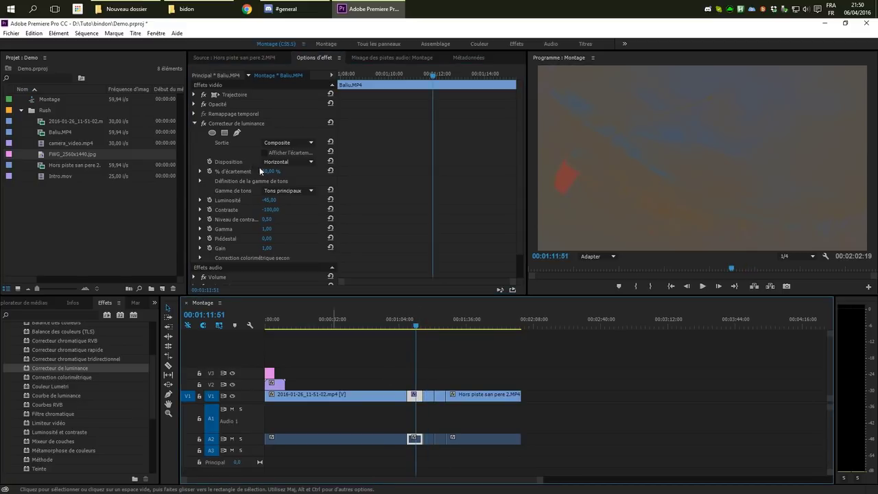
Try to copy the Correcteur de luminance effect from the first Baliu.MP4 segment and paste it onto the second segment.
{"action": "right_click", "coordinate": [223, 127]}
{"action": "left_click", "coordinate": [248, 170]}
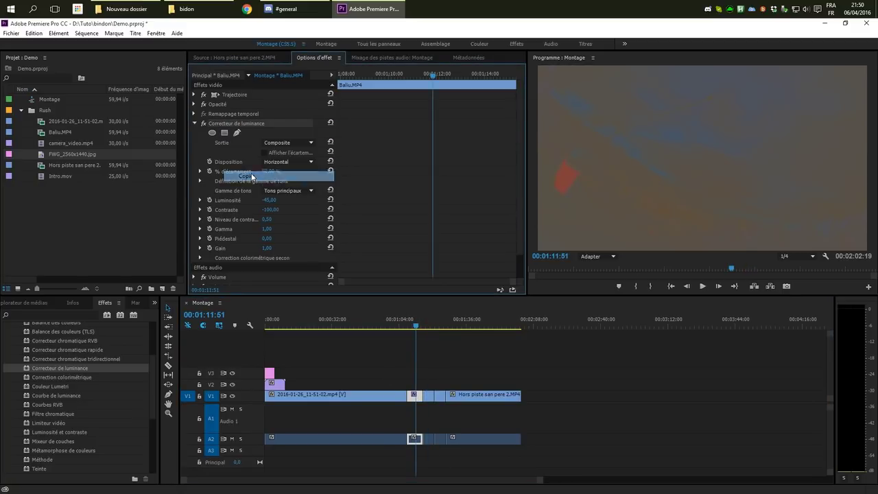
{"action": "right_click", "coordinate": [428, 395]}
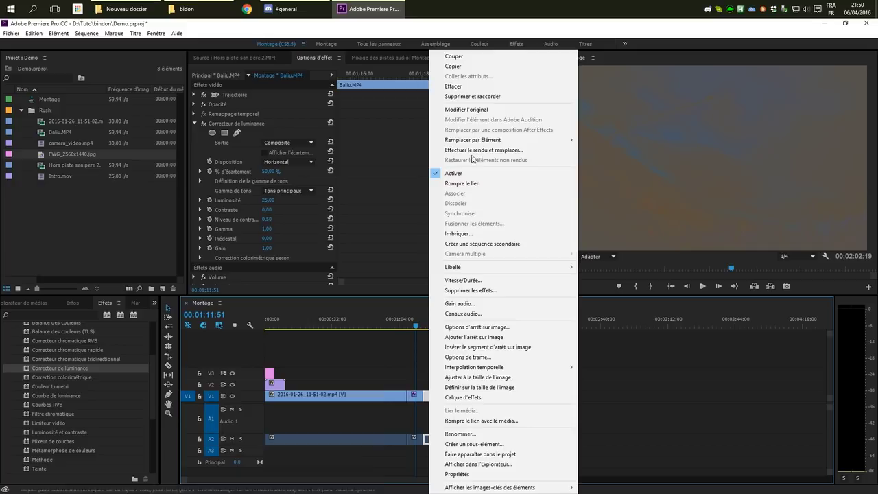
{"action": "left_click", "coordinate": [469, 112]}
Copy the first Baliu.MP4 segment and paste all its video and audio attributes, including Correcteur de luminance, onto the second segment.
{"action": "right_click", "coordinate": [415, 398]}
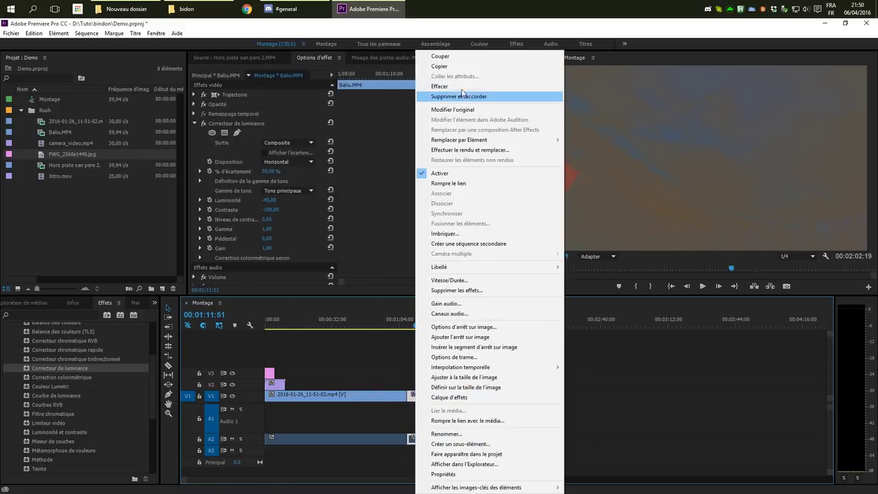
{"action": "left_click", "coordinate": [460, 66]}
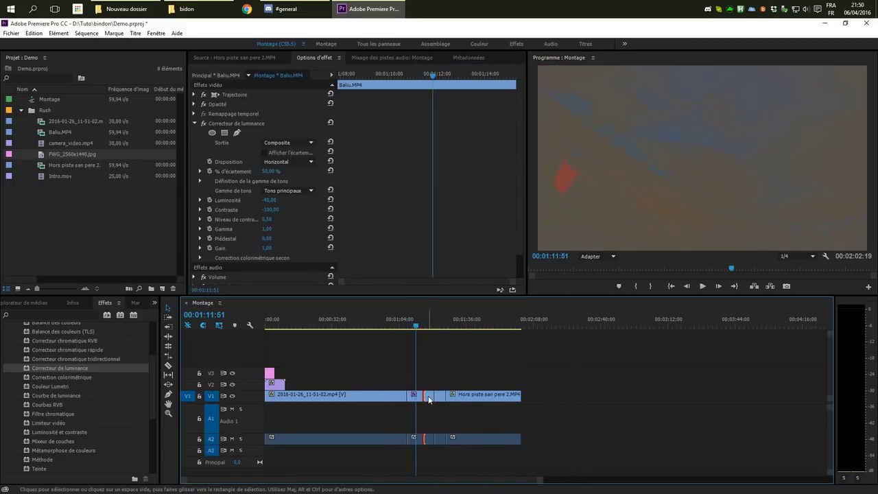
{"action": "right_click", "coordinate": [428, 396]}
{"action": "left_click", "coordinate": [470, 76]}
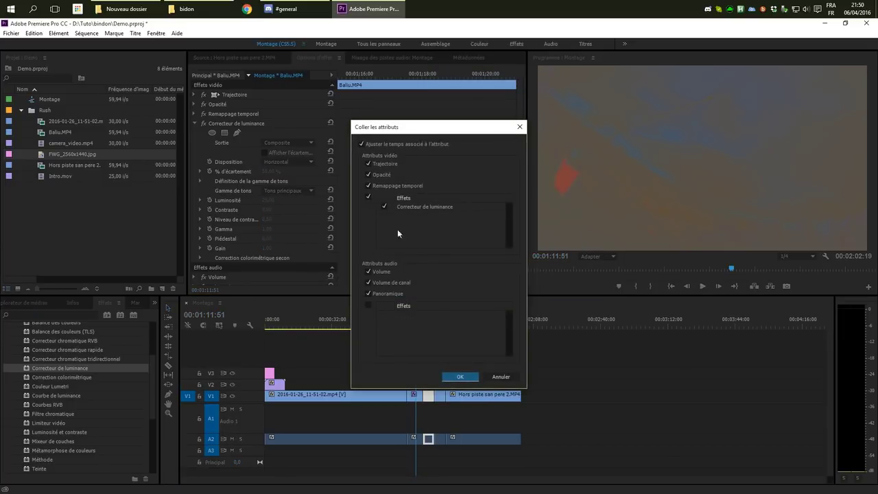
{"action": "left_click", "coordinate": [450, 378]}
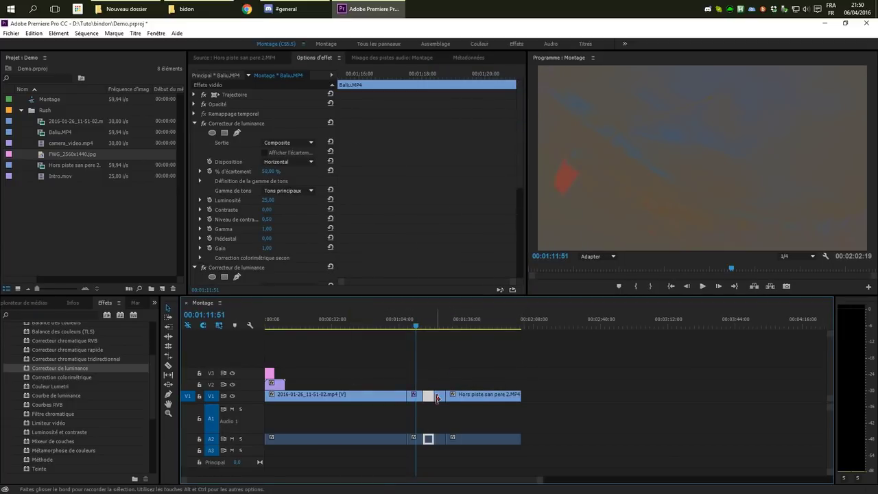
Undo the pasted attributes, the first segment's luminance adjustments and the razor splits, and select the whole Baliu.MP4 clip on V1.
{"action": "right_click", "coordinate": [439, 395]}
{"action": "key", "text": "Escape"}
{"action": "left_click", "coordinate": [445, 386]}
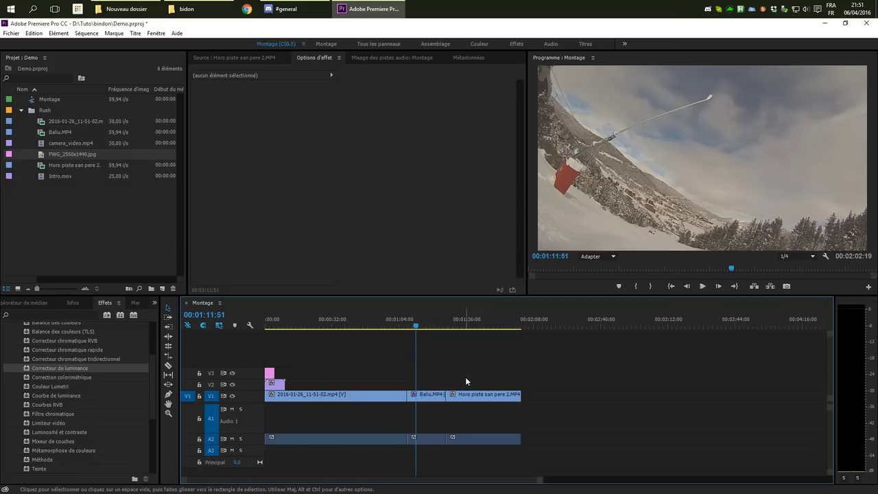
{"action": "left_click", "coordinate": [429, 397]}
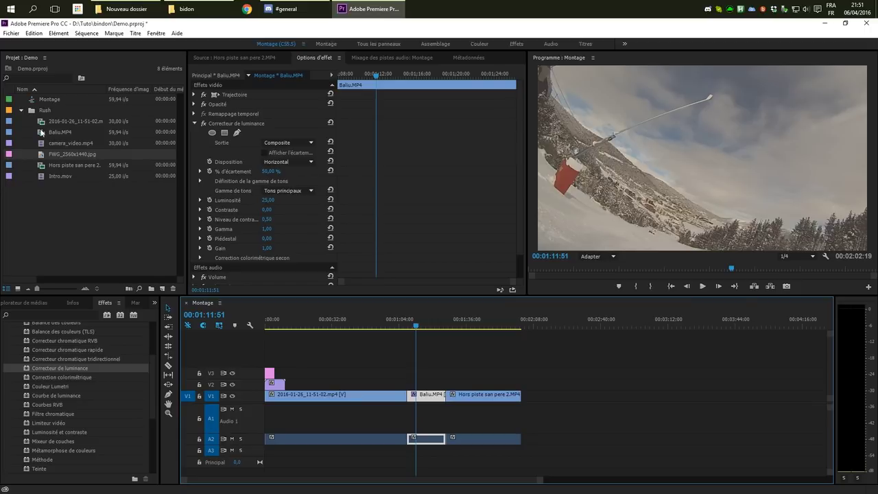
Create a sequence from Baliu.MP4 and replace the Baliu.MP4 clip in the Montage sequence with it.
{"action": "left_click_drag", "start_coordinate": [41, 135], "coordinate": [159, 289]}
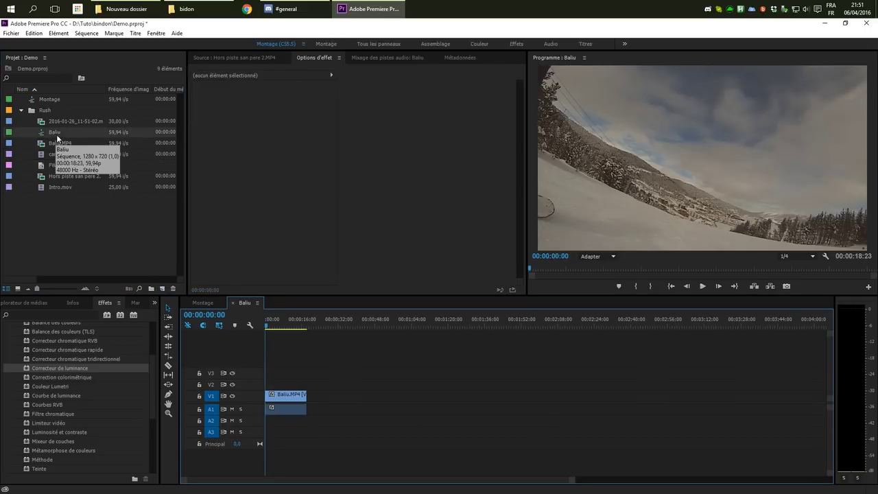
{"action": "left_click", "coordinate": [204, 303]}
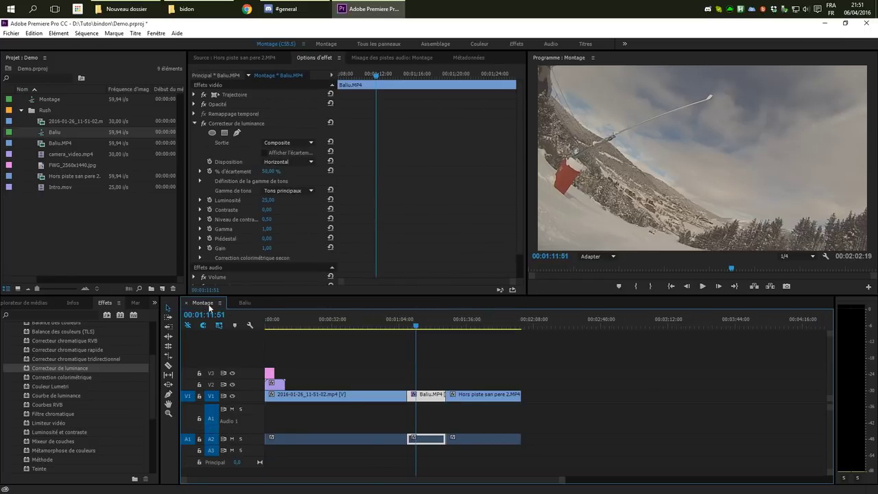
{"action": "right_click", "coordinate": [429, 396]}
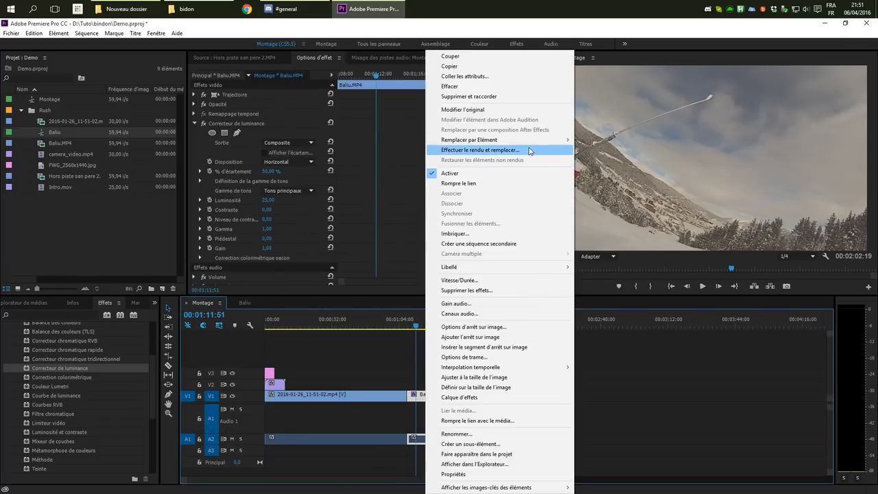
{"action": "left_click", "coordinate": [57, 152]}
{"action": "left_click", "coordinate": [42, 134]}
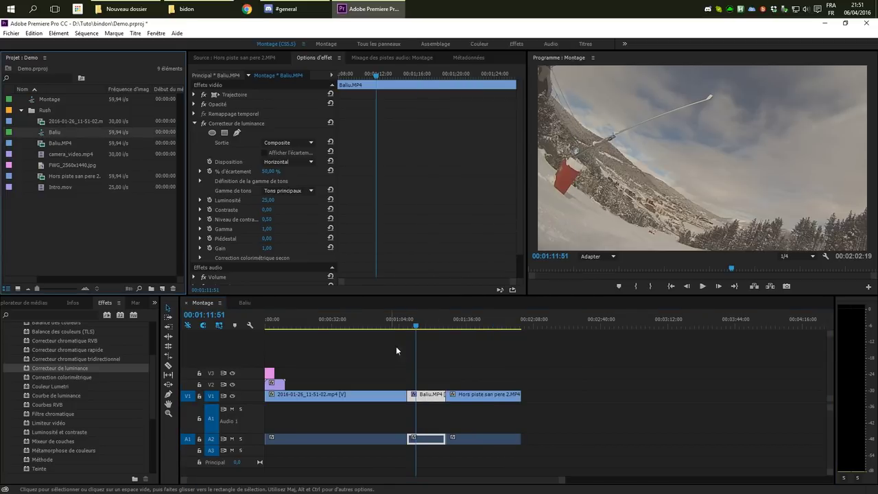
{"action": "right_click", "coordinate": [430, 397]}
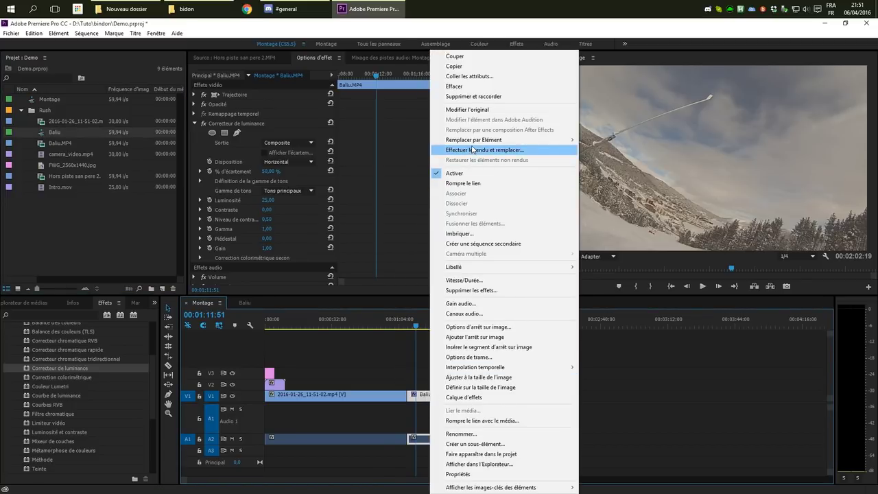
{"action": "mouse_move", "coordinate": [473, 143]}
{"action": "left_click", "coordinate": [612, 157]}
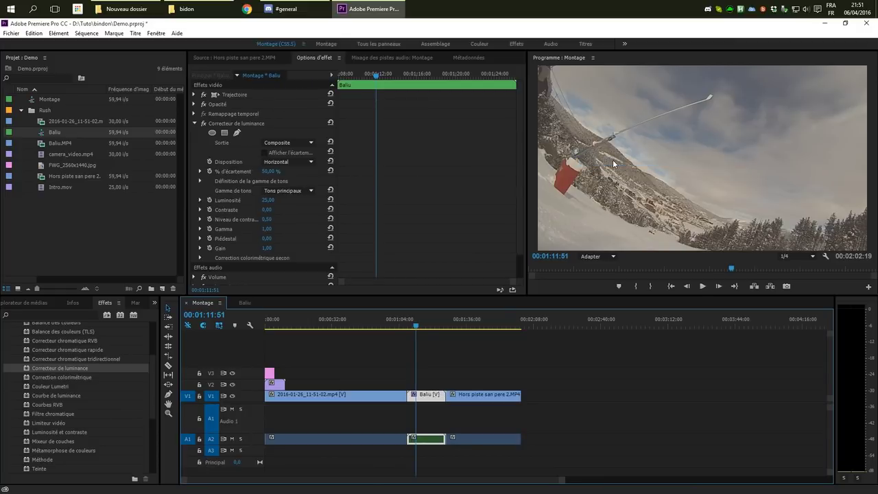
{"action": "left_click", "coordinate": [457, 340]}
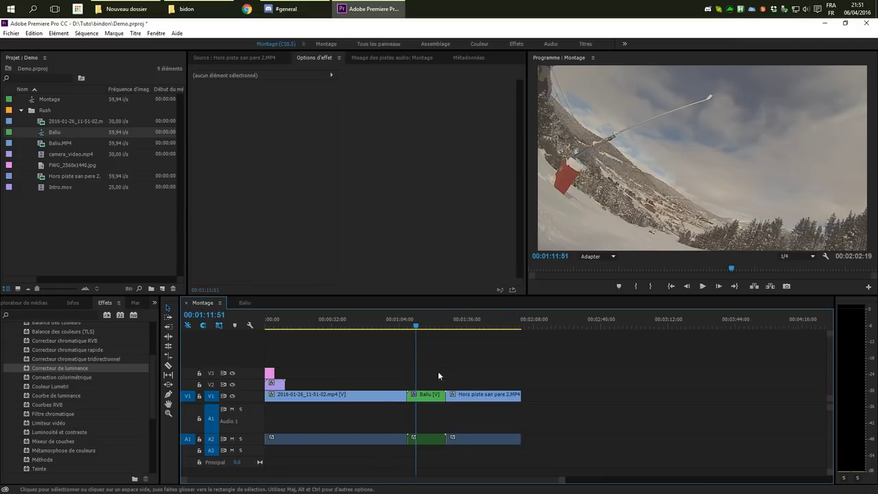
In the Baliu sequence, apply Correction colorimétrique to the clip with hue -6, luminance 19, saturation 100 and the mask inverted.
{"action": "double_click", "coordinate": [431, 444]}
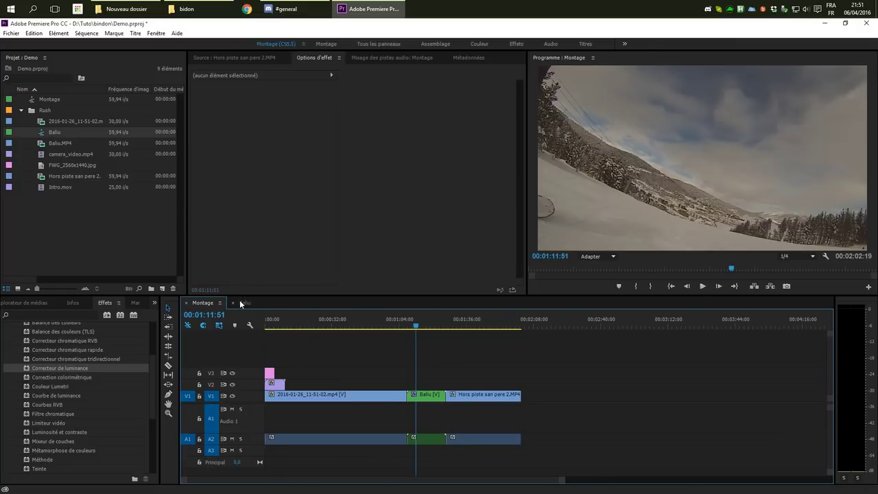
{"action": "left_click", "coordinate": [294, 397]}
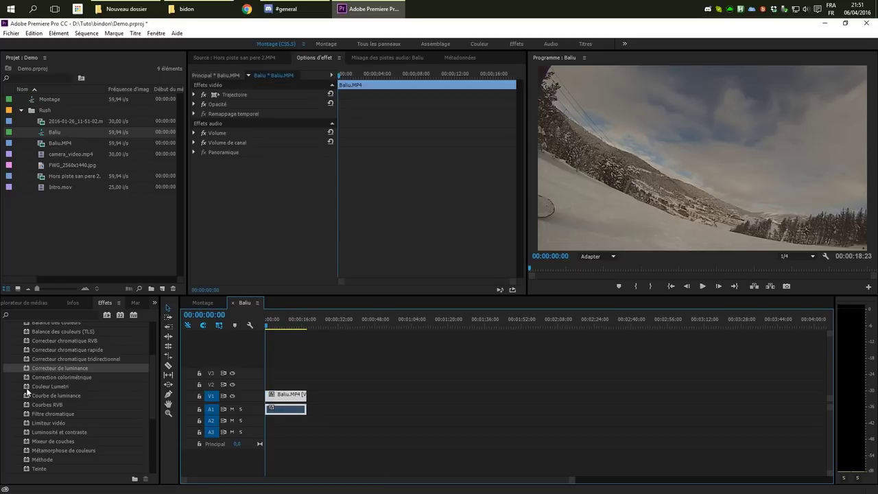
{"action": "left_click_drag", "start_coordinate": [27, 379], "coordinate": [289, 401]}
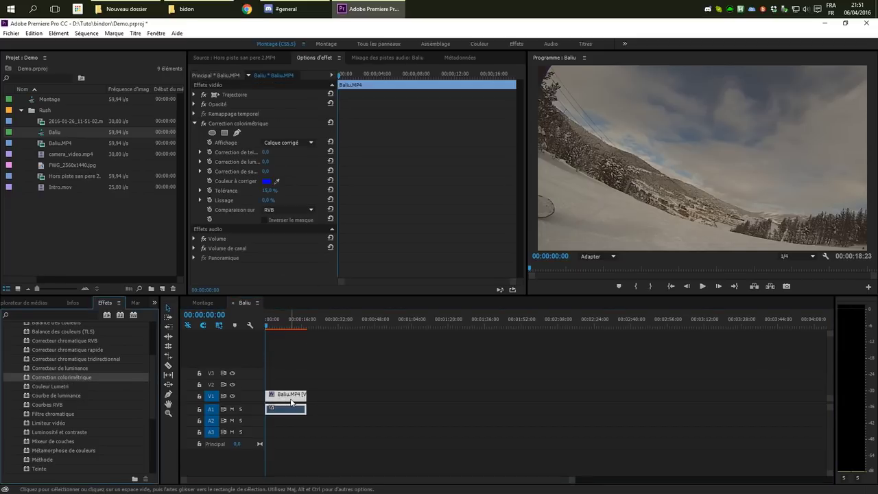
{"action": "left_click_drag", "start_coordinate": [267, 153], "coordinate": [311, 153]}
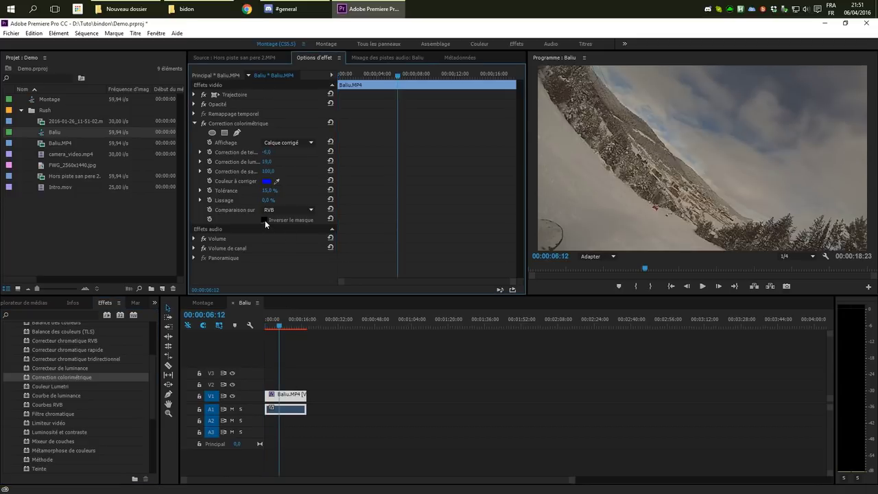
{"action": "left_click", "coordinate": [265, 221]}
{"action": "left_click", "coordinate": [275, 327]}
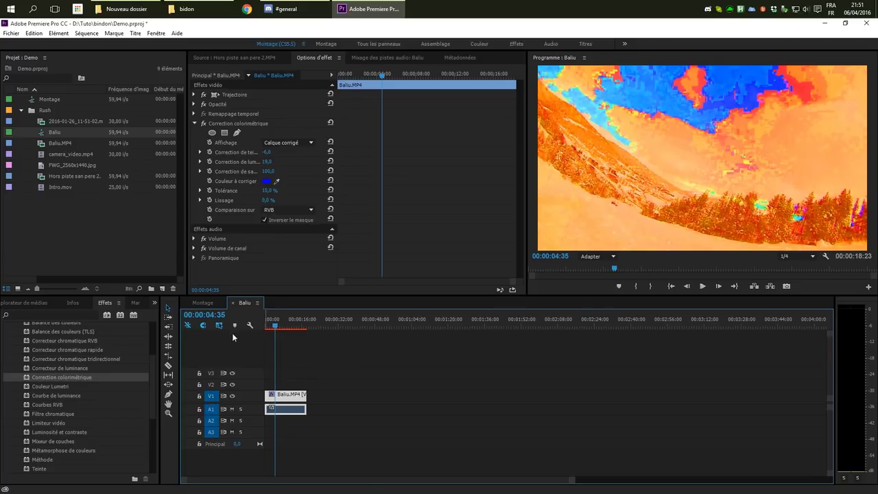
Split the nested Baliu clip in Montage and place its second part after the Hors piste san pere 2.MP4 clip.
{"action": "left_click", "coordinate": [203, 302]}
{"action": "left_click", "coordinate": [405, 328]}
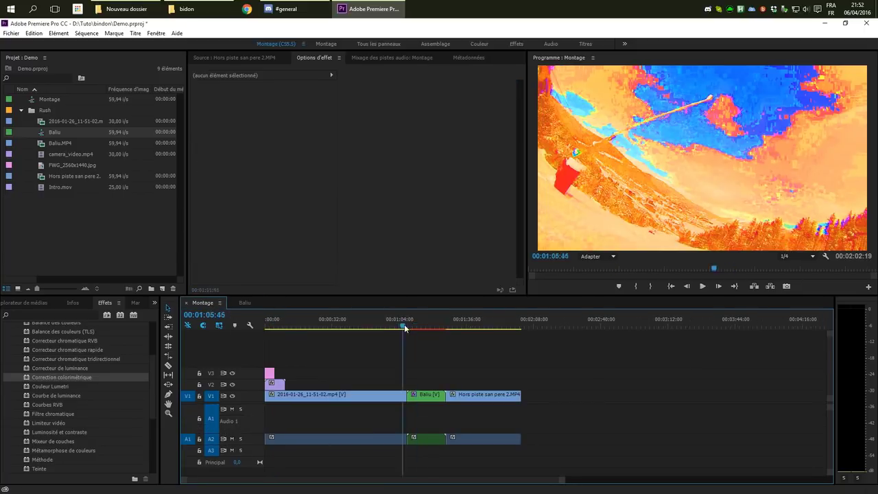
{"action": "left_click_drag", "start_coordinate": [405, 328], "coordinate": [415, 328]}
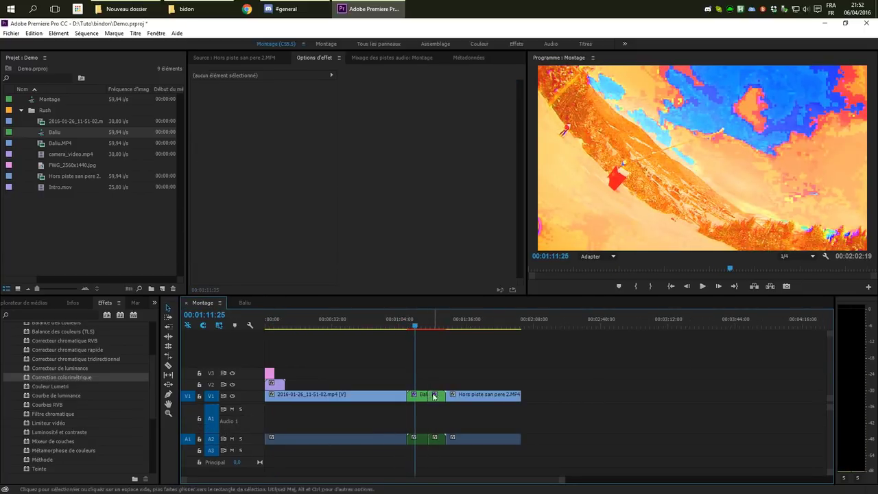
{"action": "left_click_drag", "start_coordinate": [433, 396], "coordinate": [528, 400]}
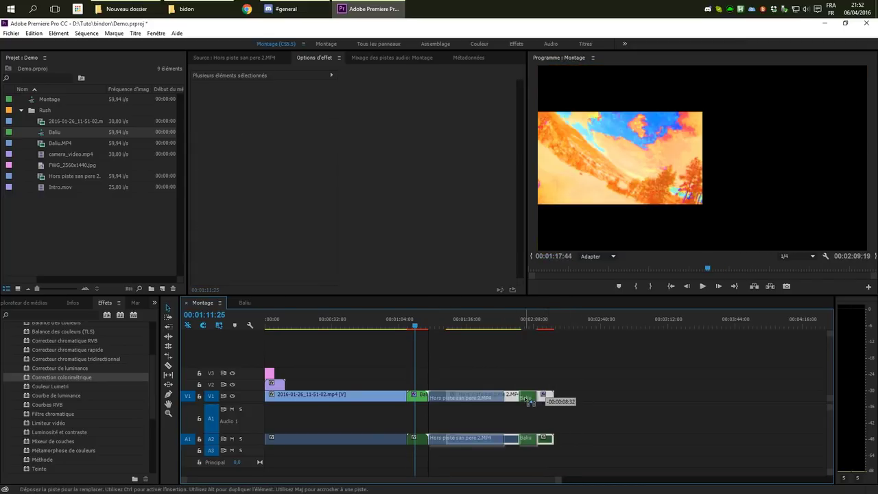
Turn off mask inversion for the color correction in the Baliu sequence, and select the first Baliu part in Montage.
{"action": "left_click", "coordinate": [249, 305]}
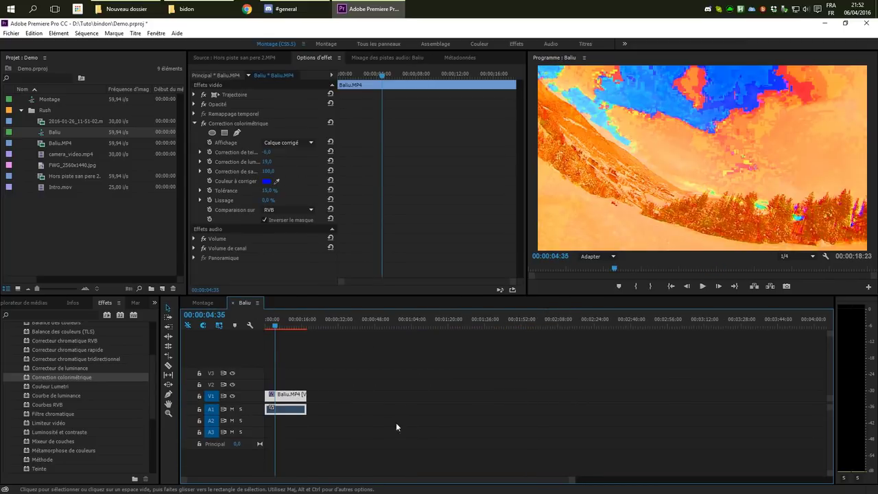
{"action": "left_click", "coordinate": [264, 220]}
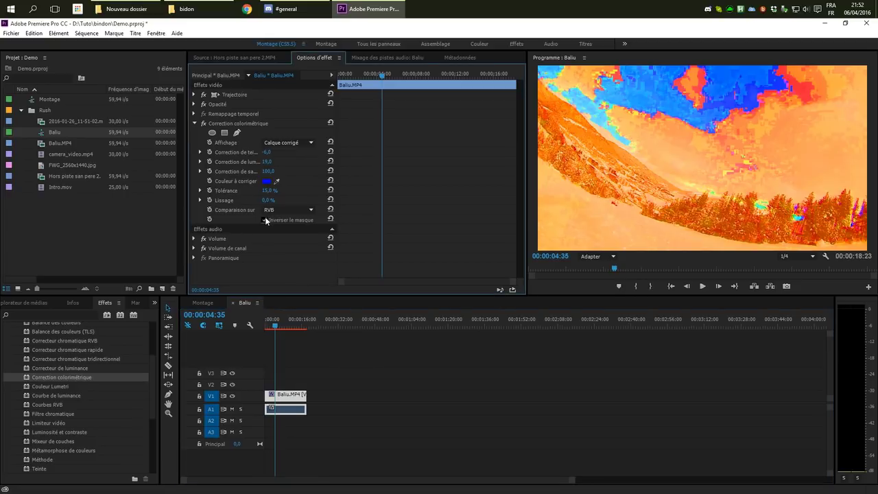
{"action": "left_click", "coordinate": [203, 302]}
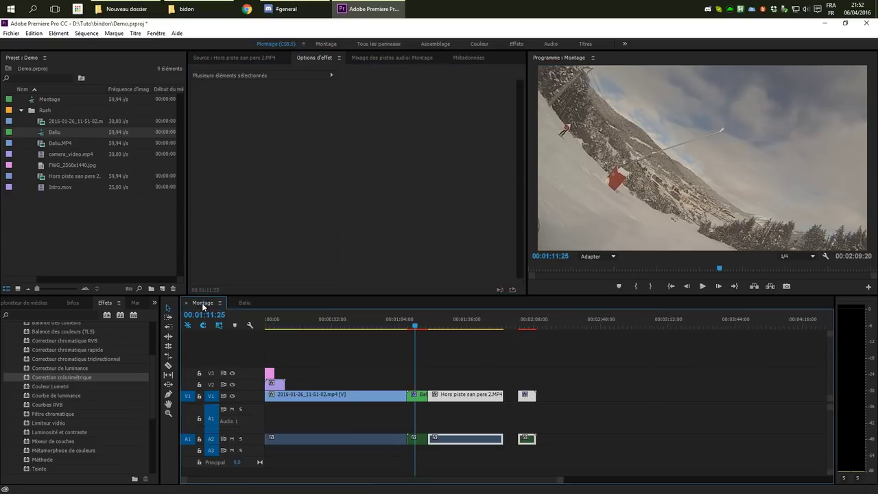
{"action": "left_click_drag", "start_coordinate": [425, 364], "coordinate": [420, 400]}
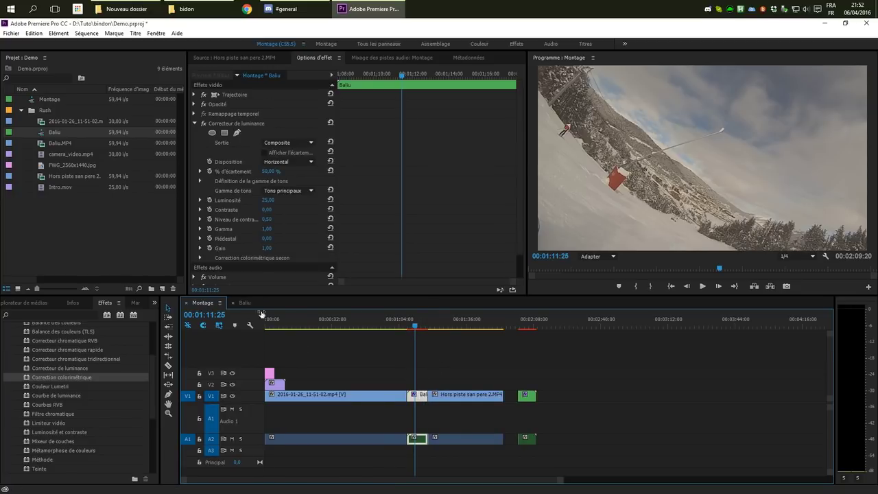
Add a Position keyframe at 00:00:18:17 to the 2016-01-26_11-51-02.mp4 clip in Montage.
{"action": "left_click_drag", "start_coordinate": [269, 319], "coordinate": [287, 326]}
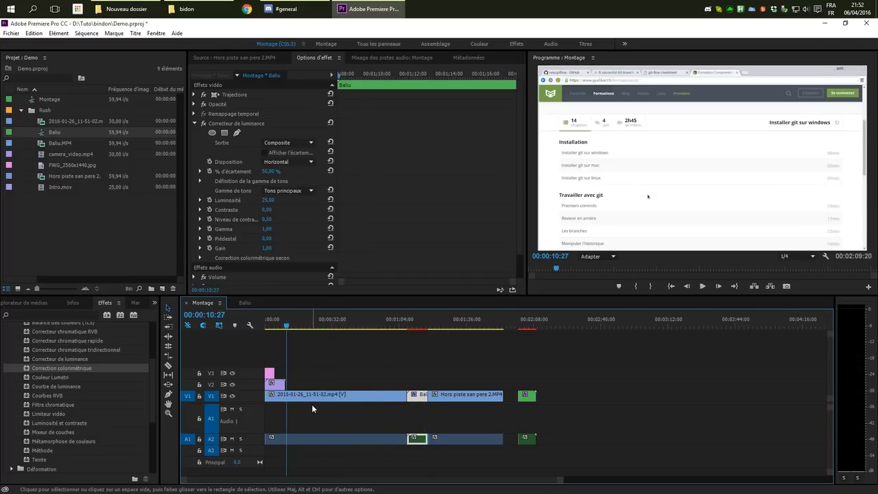
{"action": "left_click", "coordinate": [311, 398]}
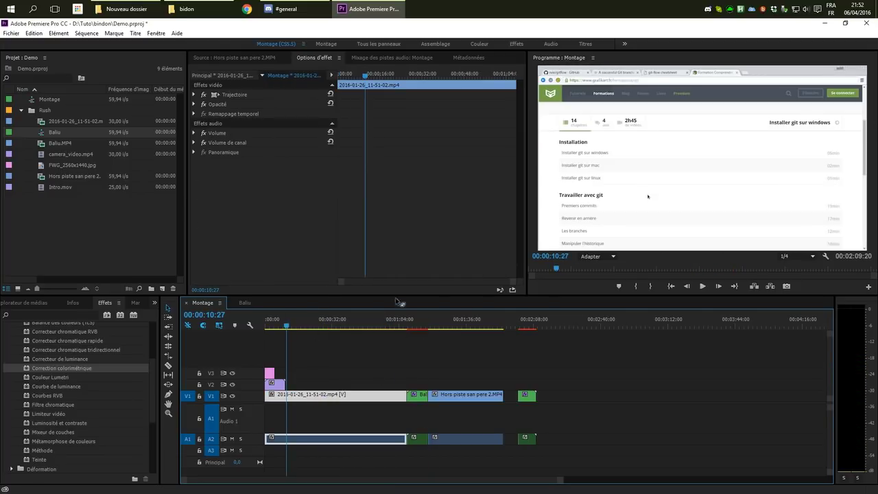
{"action": "left_click", "coordinate": [196, 95]}
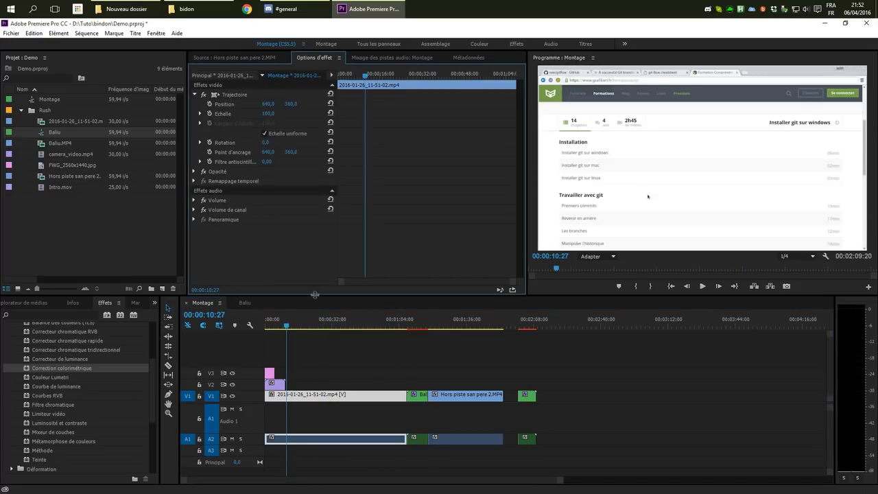
{"action": "left_click_drag", "start_coordinate": [288, 328], "coordinate": [301, 324]}
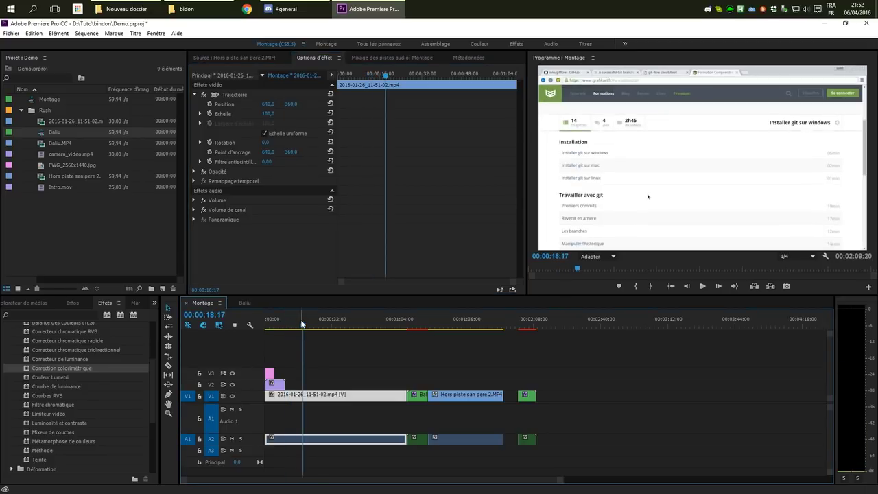
{"action": "left_click", "coordinate": [209, 105]}
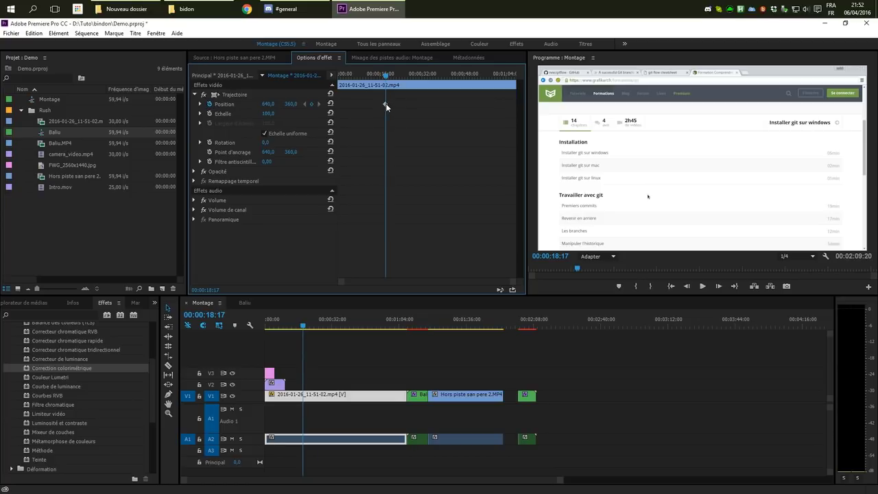
Set the clip's horizontal Position to 912 at its start, 00:00:00:00, and play the animation.
{"action": "left_click_drag", "start_coordinate": [385, 75], "coordinate": [337, 78]}
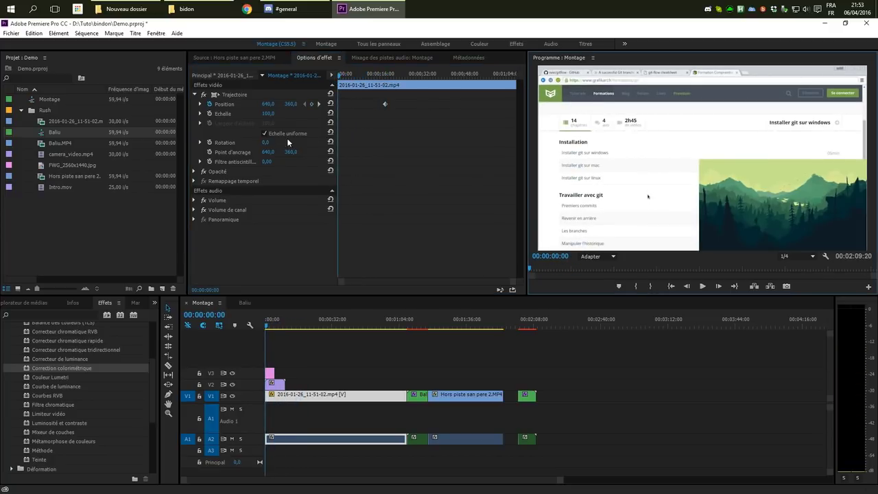
{"action": "left_click_drag", "start_coordinate": [267, 103], "coordinate": [341, 107]}
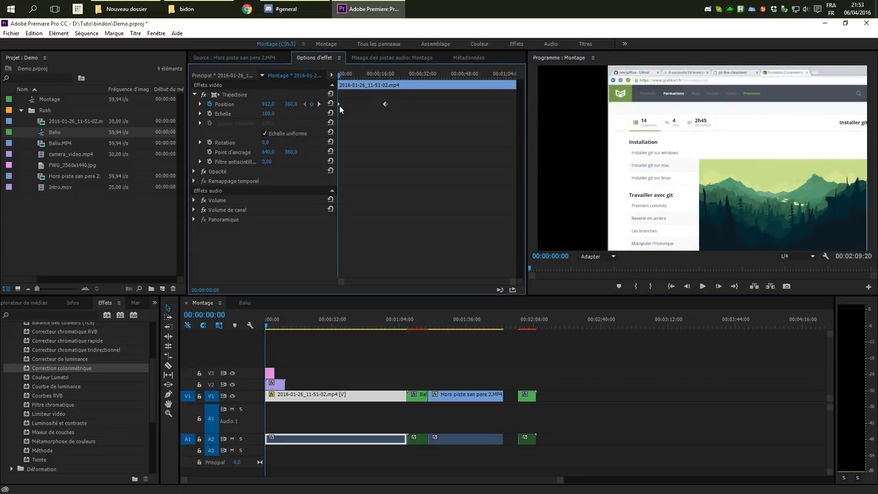
{"action": "left_click_drag", "start_coordinate": [338, 77], "coordinate": [314, 76]}
{"action": "key", "text": "space"}
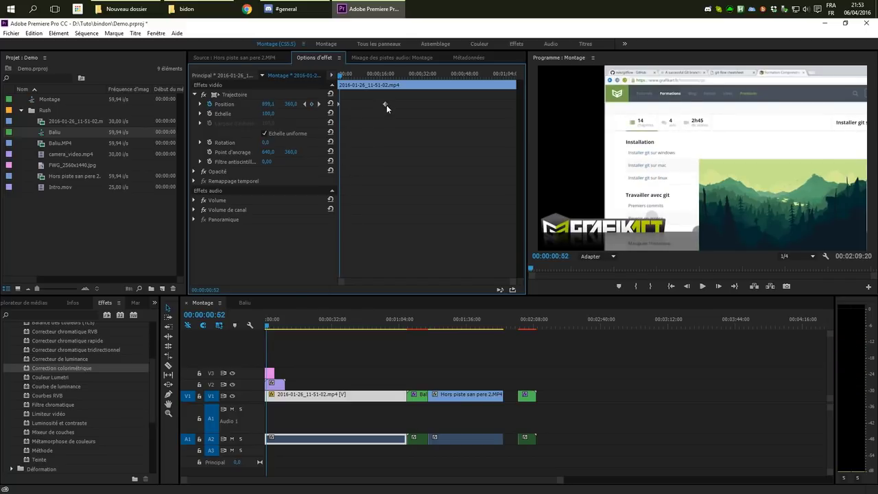
Shift the second Position keyframe earlier to about 00:00:03:38 and play back the faster movement from the start.
{"action": "left_click_drag", "start_coordinate": [386, 104], "coordinate": [346, 104]}
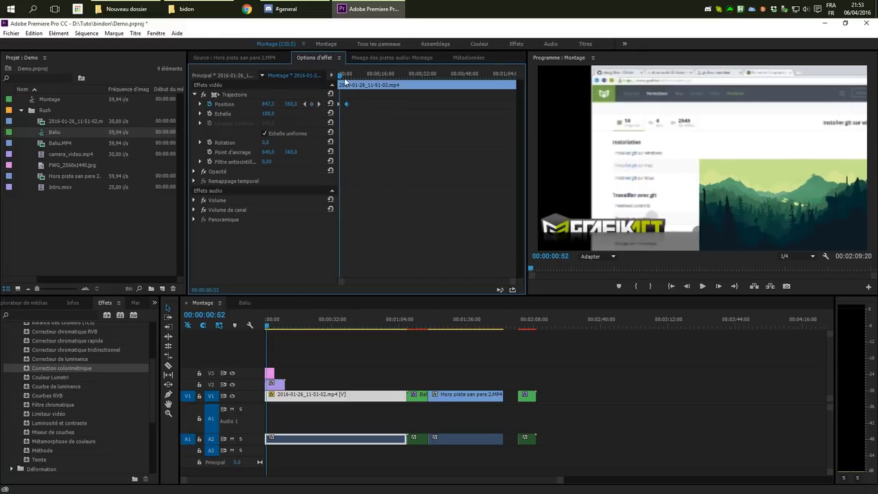
{"action": "key", "text": "space"}
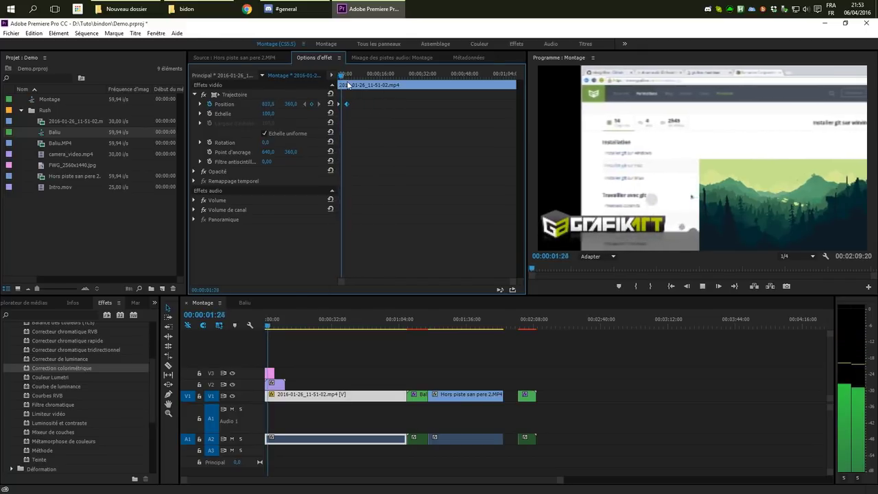
{"action": "key", "text": "space"}
{"action": "key", "text": "Home"}
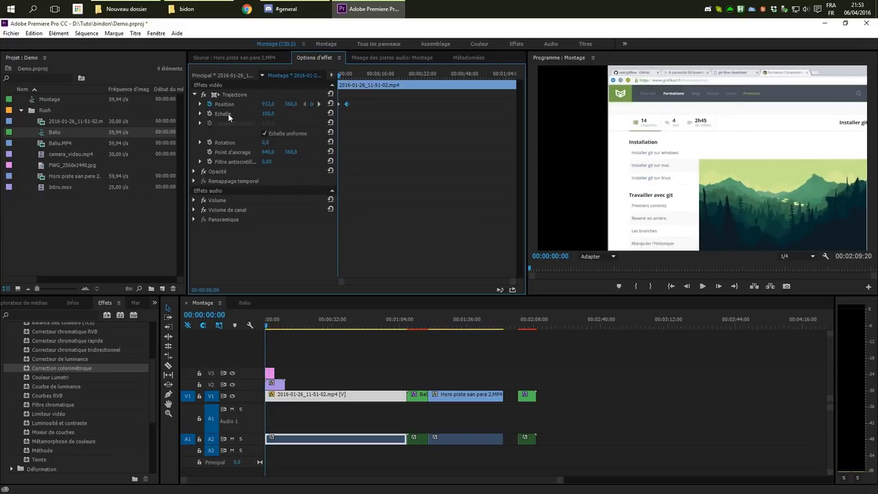
Show the velocity graph of the clip's Position and play back the animation from the start.
{"action": "left_click", "coordinate": [200, 105]}
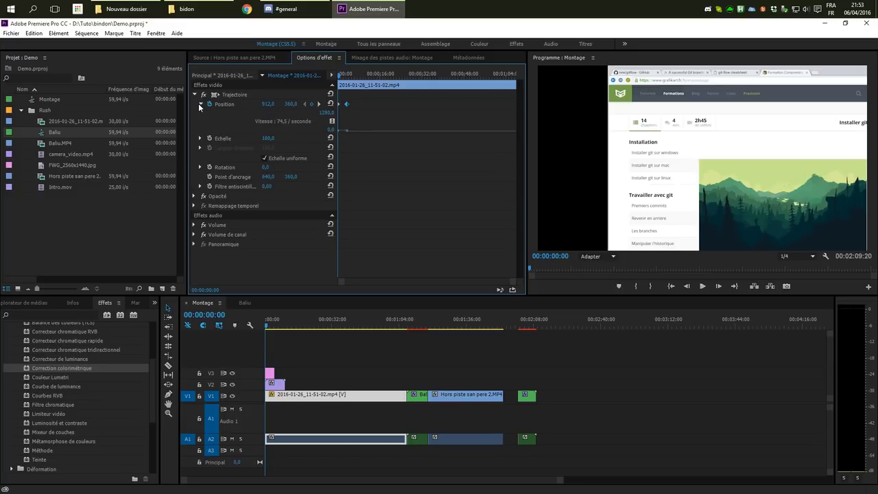
{"action": "key", "text": "space"}
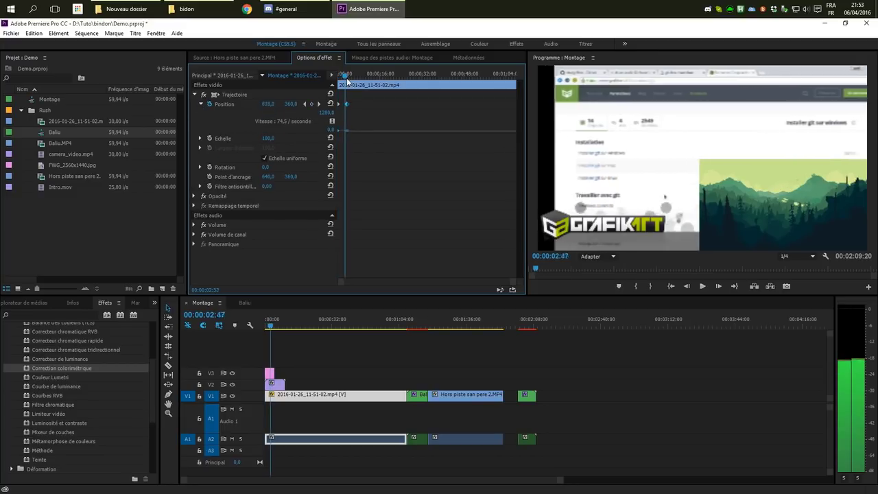
{"action": "key", "text": "Home"}
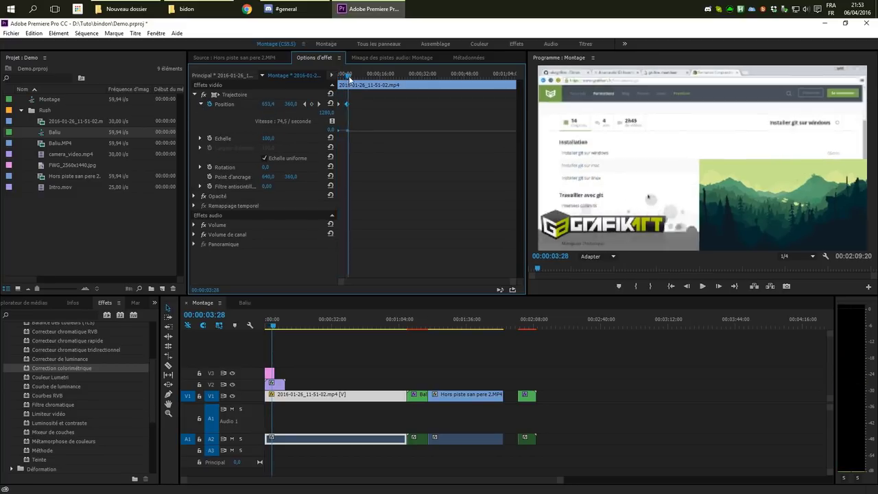
{"action": "key", "text": "space"}
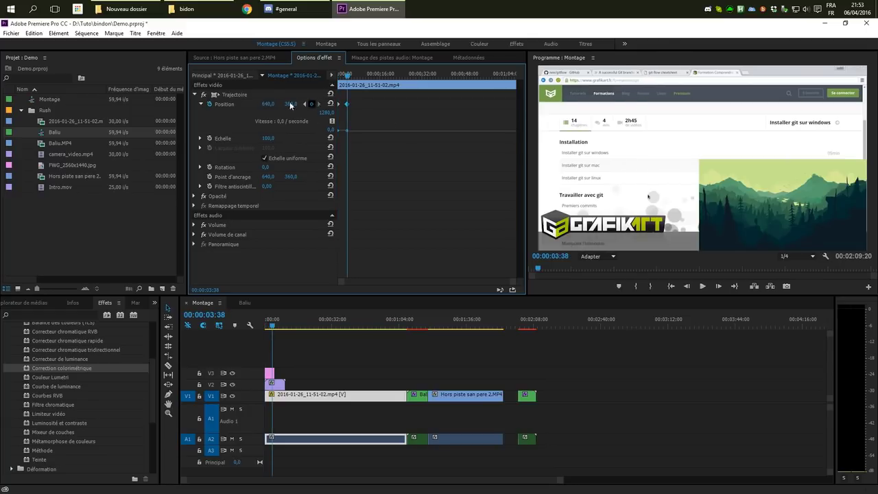
Set the horizontal Position at the 00:00:03:38 keyframe to about 3962 and its temporal interpolation to Bézier.
{"action": "left_click_drag", "start_coordinate": [269, 104], "coordinate": [366, 229]}
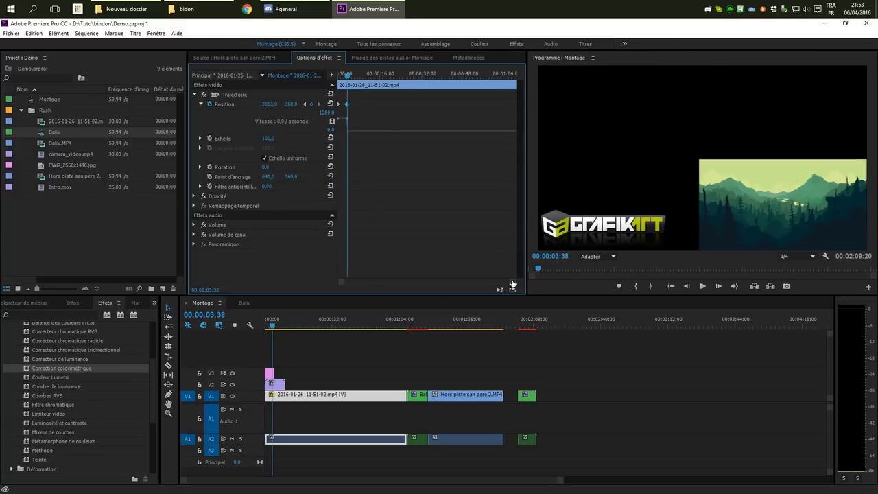
{"action": "left_click_drag", "start_coordinate": [512, 284], "coordinate": [472, 283]}
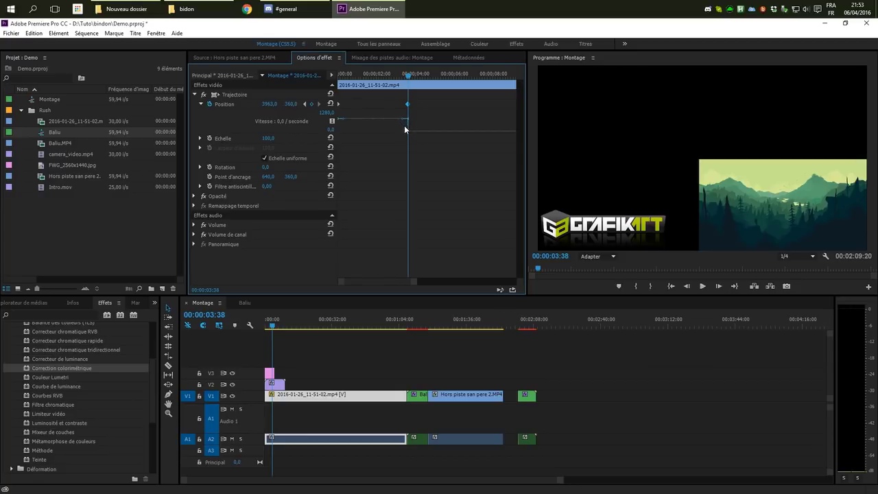
{"action": "right_click", "coordinate": [407, 103]}
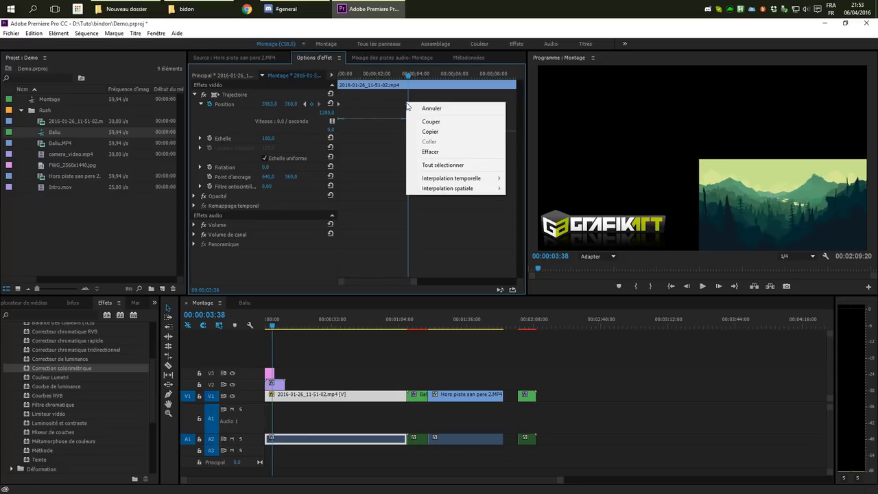
{"action": "left_click", "coordinate": [401, 104]}
{"action": "left_click_drag", "start_coordinate": [408, 76], "coordinate": [378, 76]}
{"action": "right_click", "coordinate": [408, 105]}
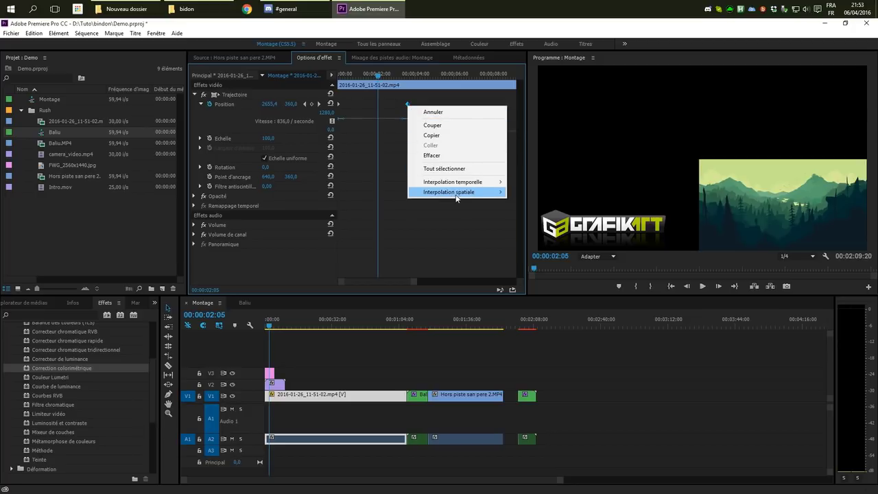
{"action": "mouse_move", "coordinate": [457, 184]}
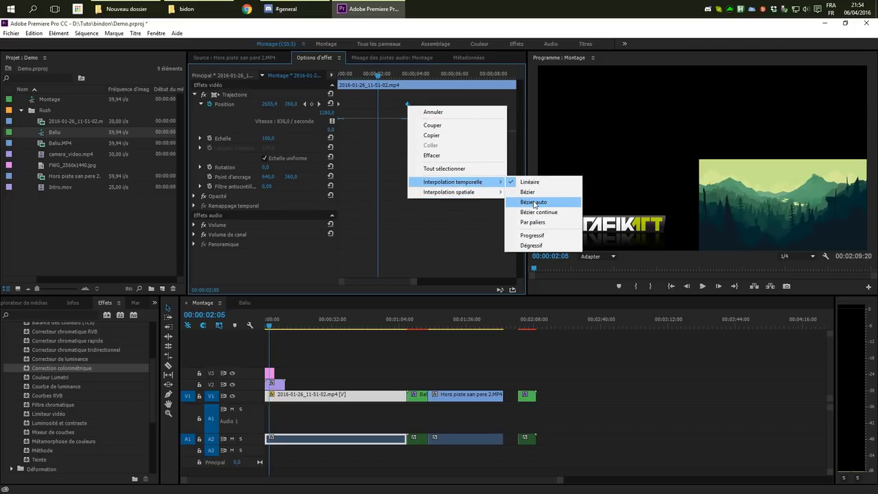
{"action": "left_click", "coordinate": [533, 192]}
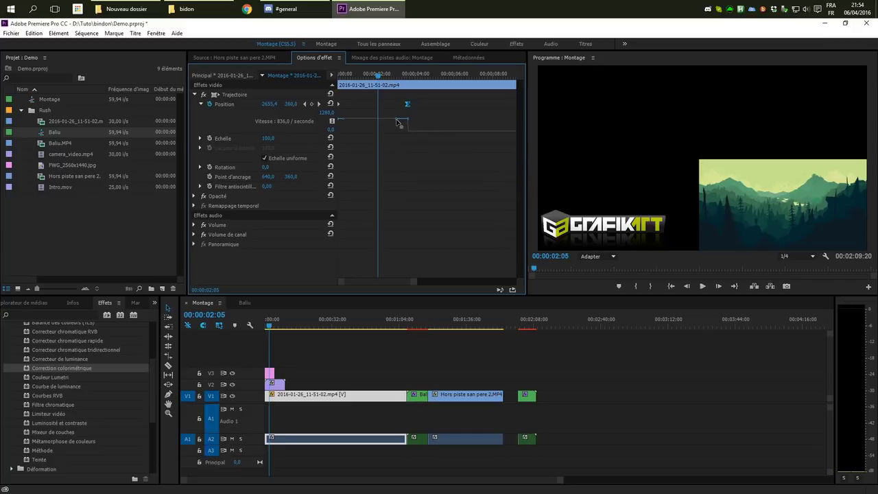
Move the Bézier keyframe to about 00:00:01:00, ease out its velocity curve, and play back the movement from the start.
{"action": "left_click_drag", "start_coordinate": [410, 106], "coordinate": [365, 112]}
{"action": "left_click_drag", "start_coordinate": [387, 115], "coordinate": [358, 117]}
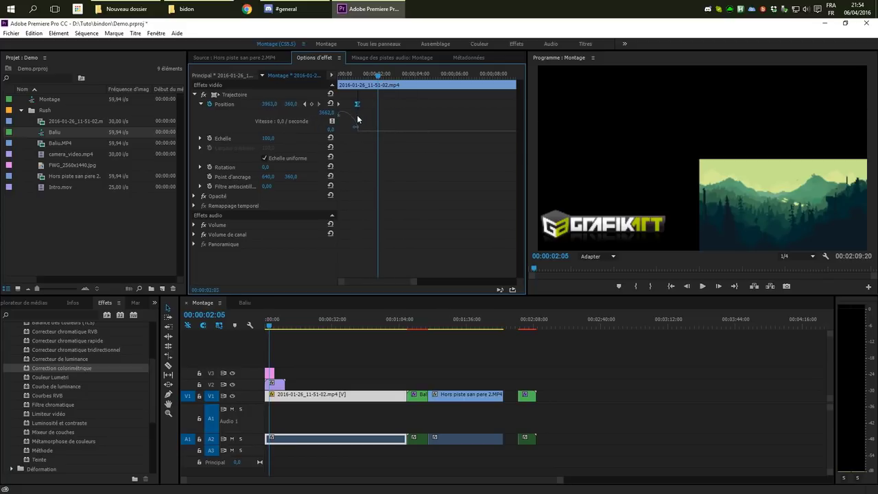
{"action": "left_click_drag", "start_coordinate": [349, 77], "coordinate": [322, 77]}
{"action": "key", "text": "space"}
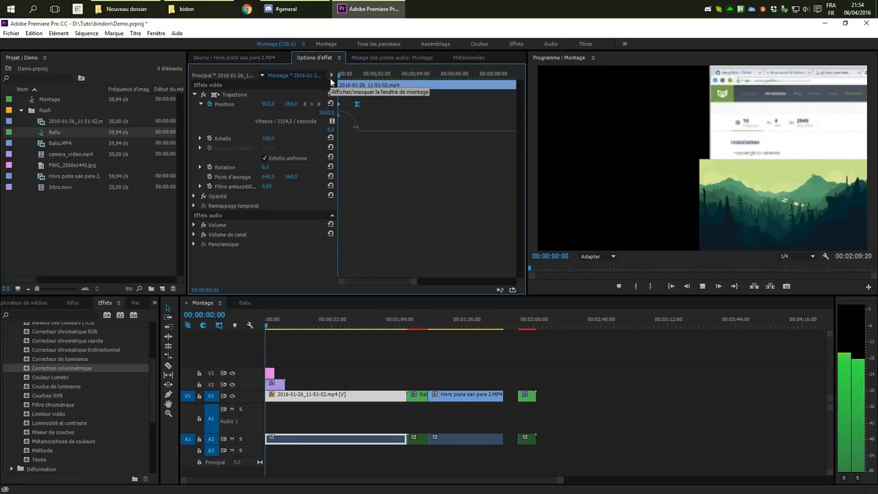
Set the horizontal Position to 100 at 00:00:00:43 and play back the changed movement from the start.
{"action": "left_click", "coordinate": [268, 103]}
{"action": "type", "text": "100"}
{"action": "key", "text": "Return"}
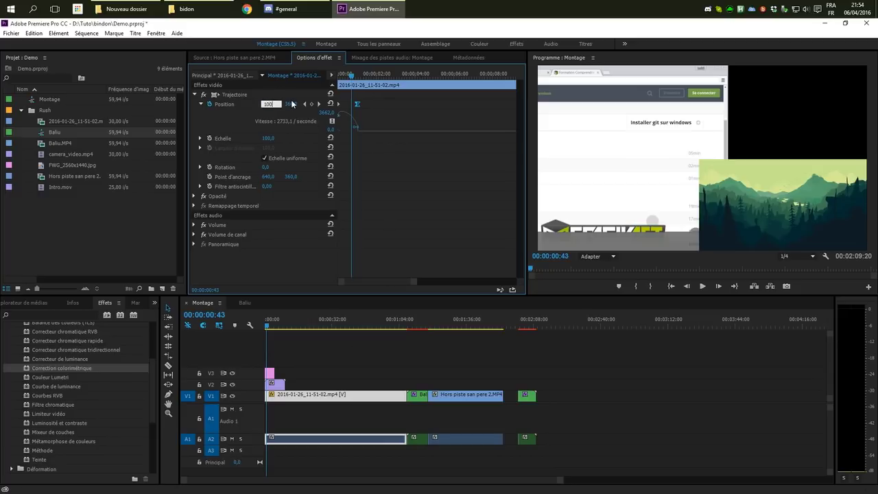
{"action": "left_click", "coordinate": [270, 328]}
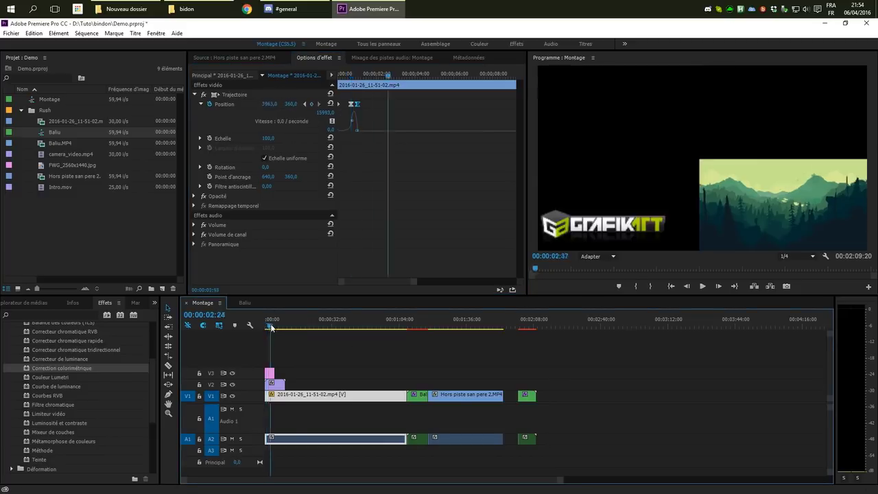
{"action": "key", "text": "space"}
{"action": "left_click_drag", "start_coordinate": [270, 328], "coordinate": [257, 328]}
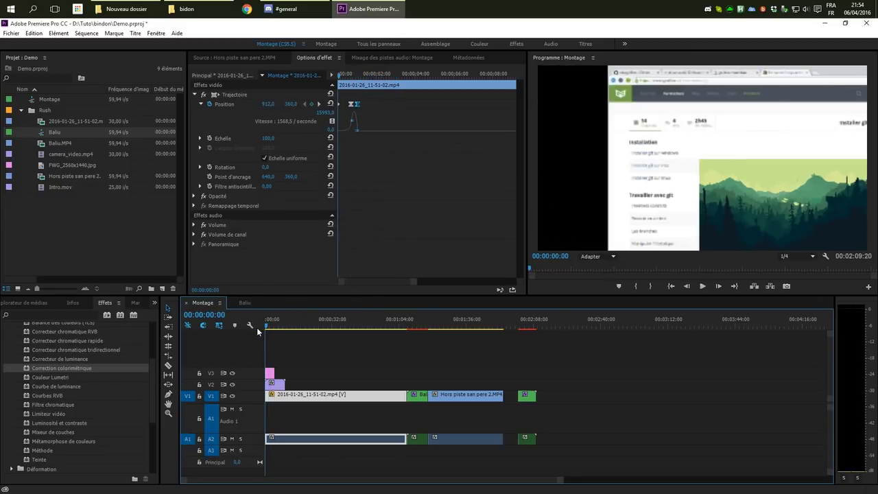
{"action": "key", "text": "space"}
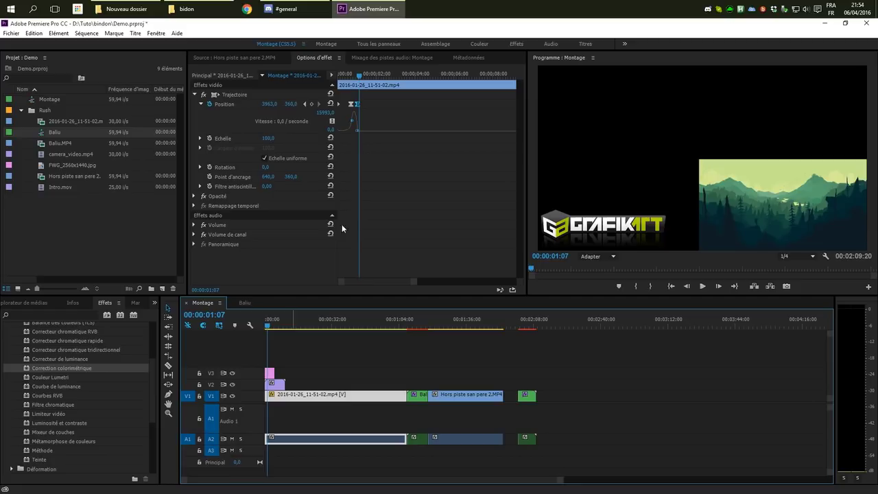
Delete the Bézier Position keyframes, keeping the one at the clip's start.
{"action": "left_click", "coordinate": [349, 105]}
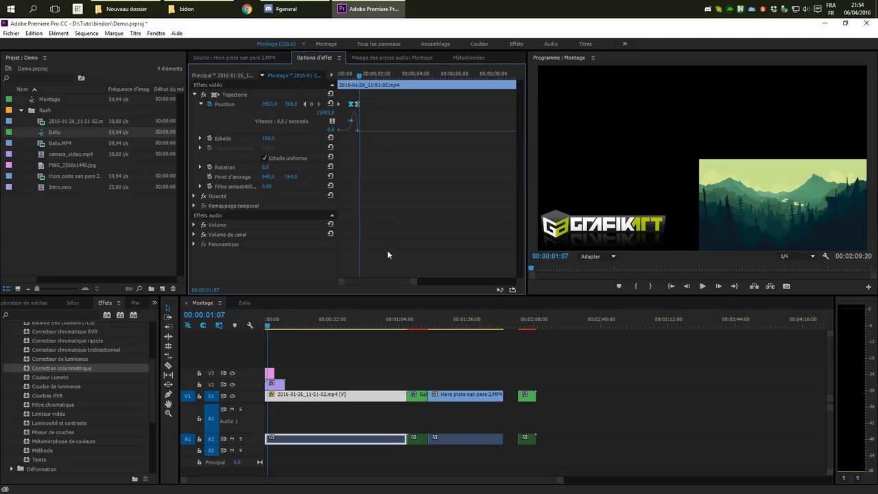
{"action": "key", "text": "Delete"}
{"action": "key", "text": "Delete"}
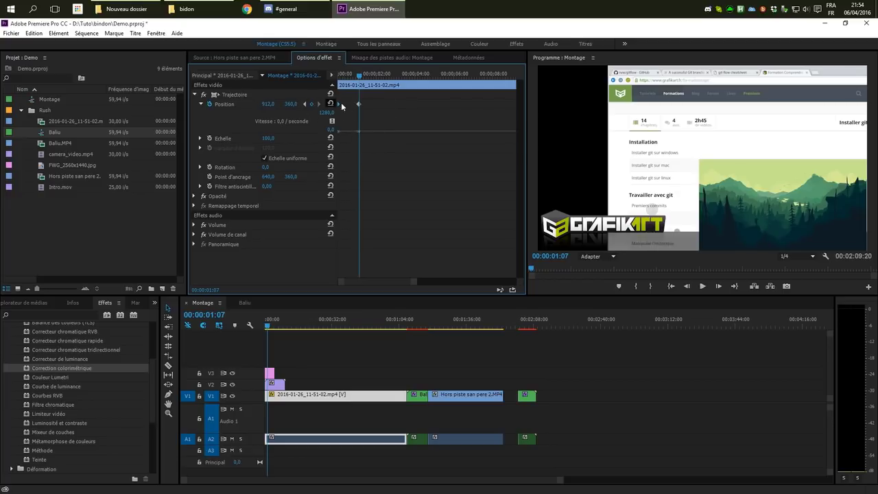
Review the temporal interpolation options of the Position keyframe at 00:00:01:07, and delete that keyframe.
{"action": "right_click", "coordinate": [358, 105]}
{"action": "mouse_move", "coordinate": [402, 181]}
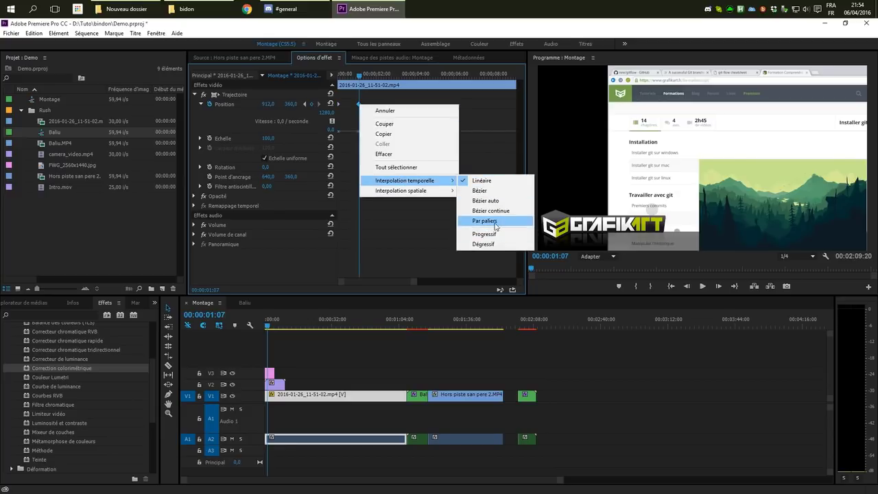
{"action": "left_click_drag", "start_coordinate": [367, 105], "coordinate": [352, 113]}
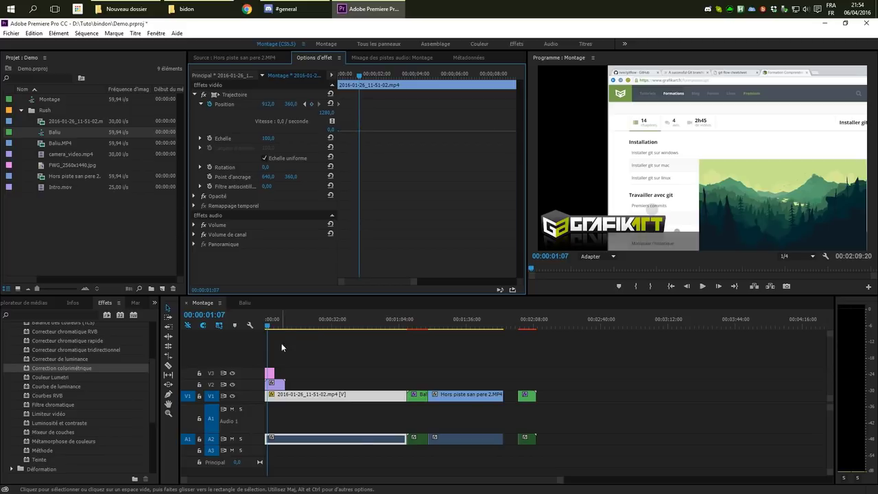
Add Scale and Opacity keyframes at the clip's start, 00:00:00:00.
{"action": "key", "text": "Home"}
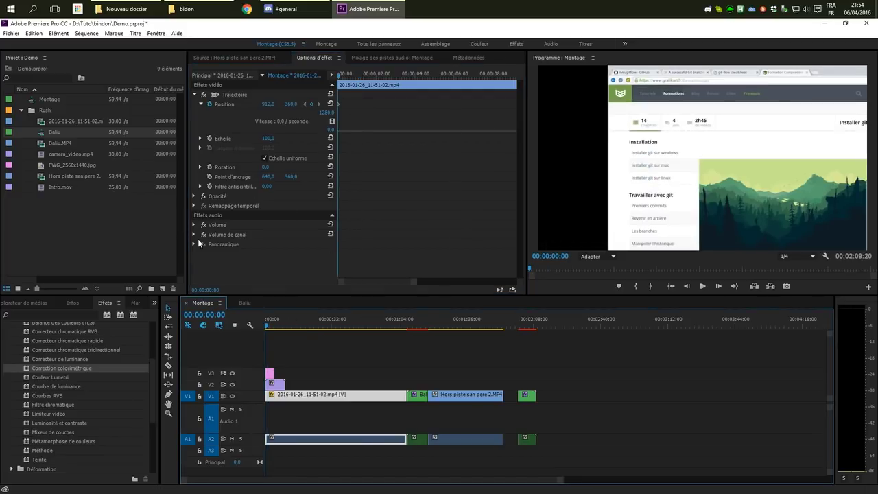
{"action": "left_click", "coordinate": [193, 197]}
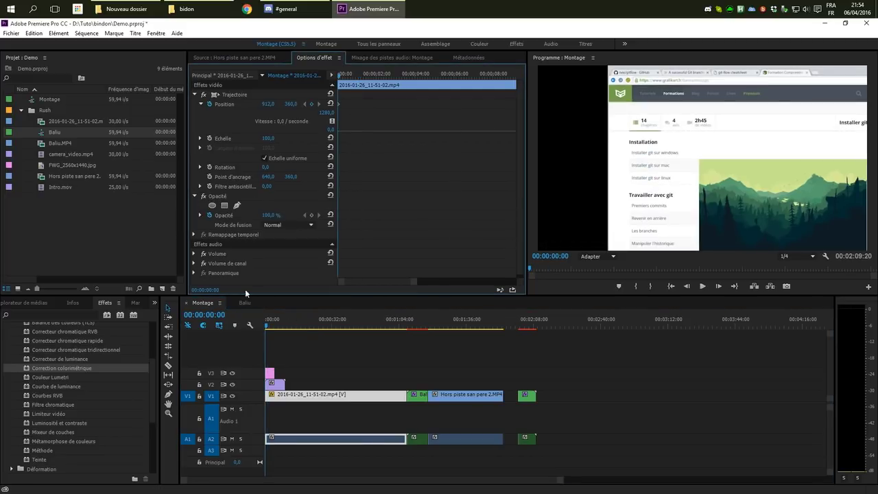
{"action": "left_click", "coordinate": [208, 216]}
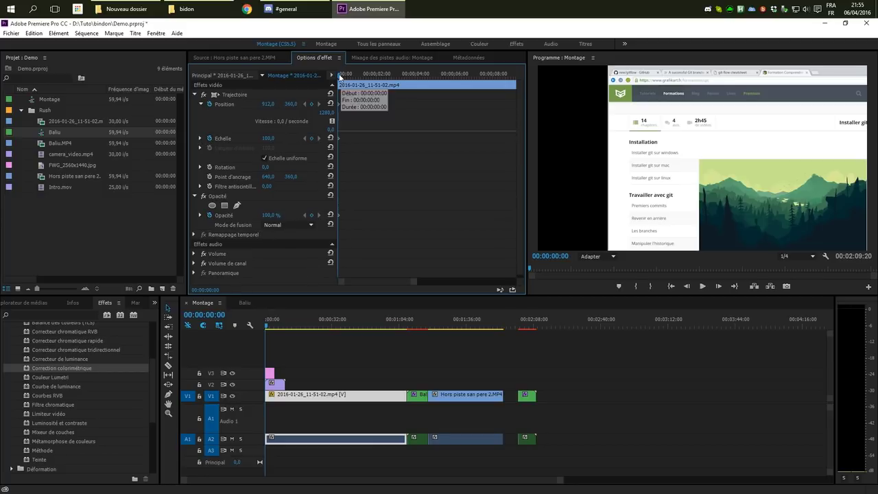
At 00:00:00:28, set the horizontal Position to 640, Scale to 47 and Opacity to 57%, and play the combined animation.
{"action": "key", "text": "space"}
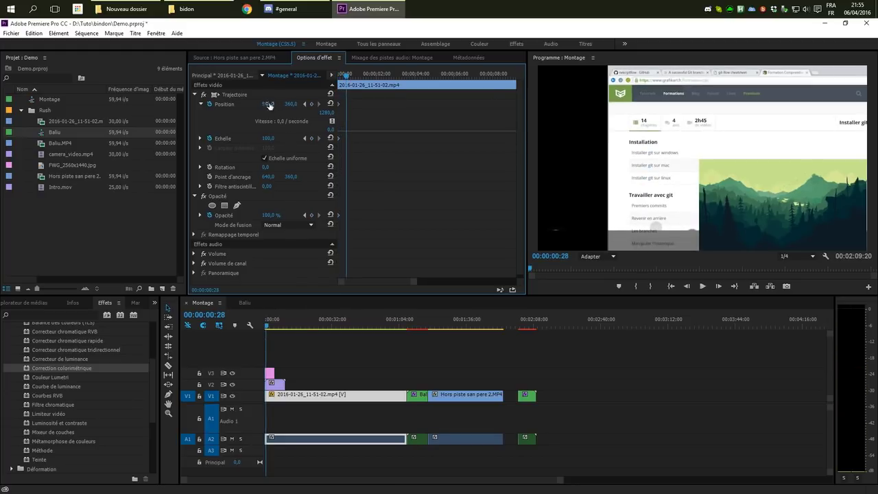
{"action": "left_click_drag", "start_coordinate": [268, 103], "coordinate": [179, 104]}
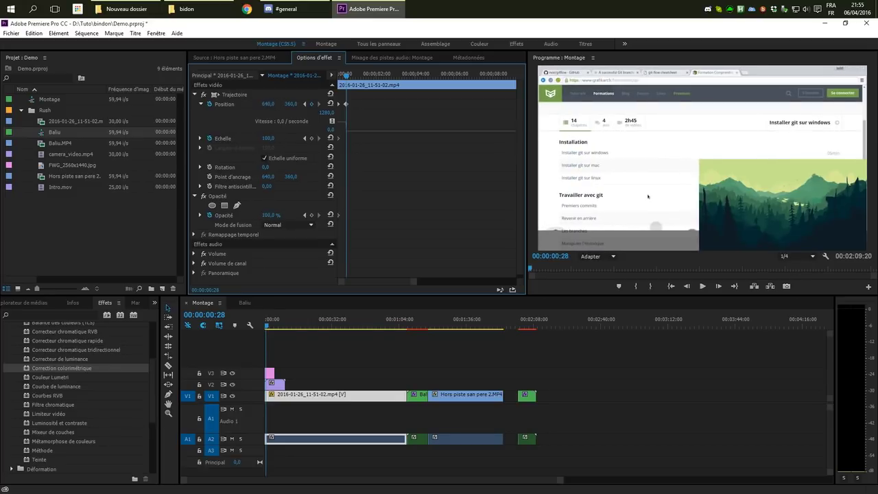
{"action": "left_click_drag", "start_coordinate": [271, 214], "coordinate": [313, 251]}
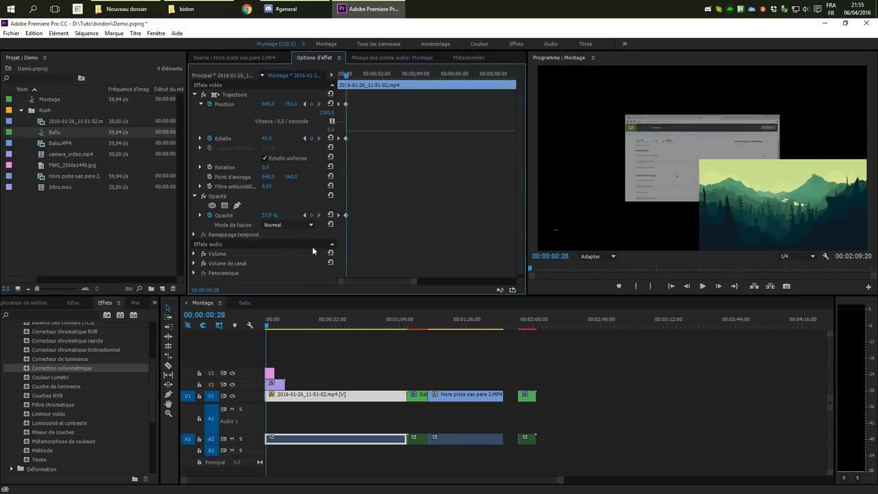
{"action": "key", "text": "space"}
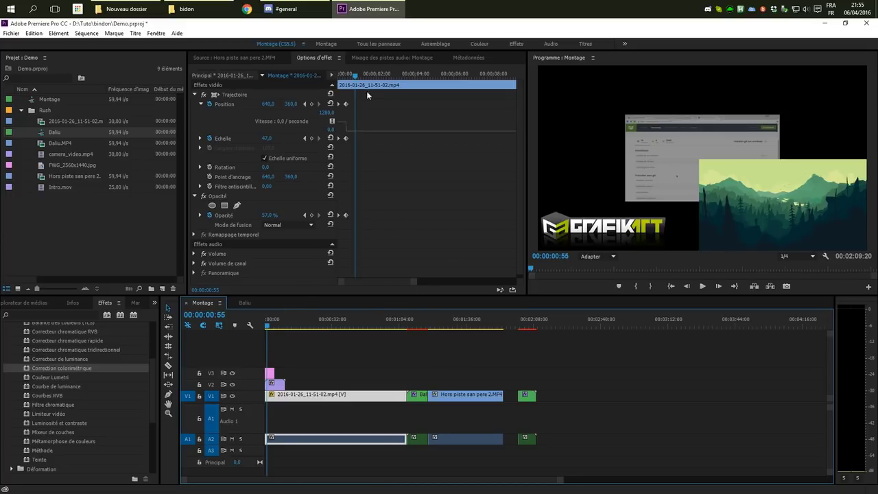
Select all the Position, Scale and Opacity keyframes, and collapse the Trajectoire and Opacité settings.
{"action": "left_click_drag", "start_coordinate": [366, 91], "coordinate": [320, 234]}
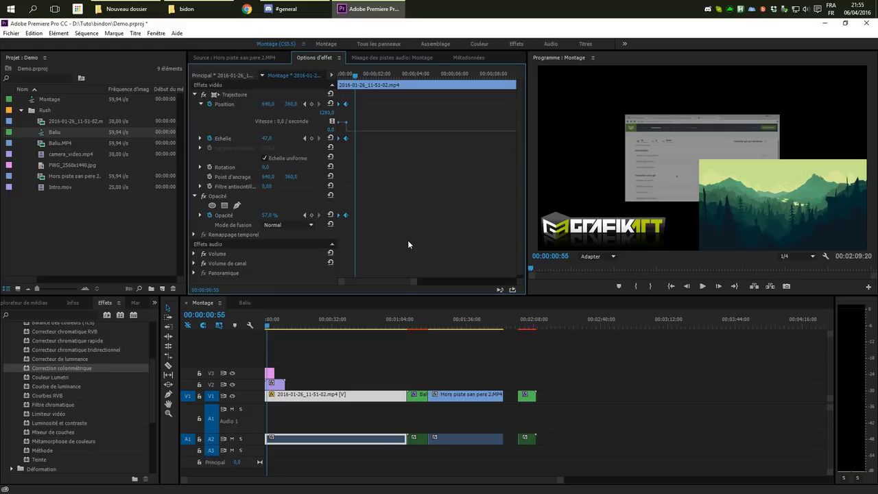
{"action": "left_click", "coordinate": [195, 95]}
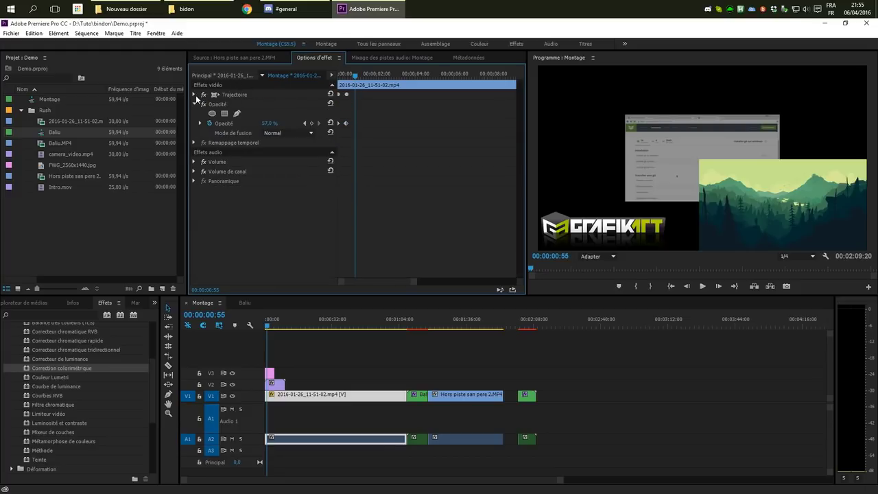
{"action": "left_click", "coordinate": [194, 104]}
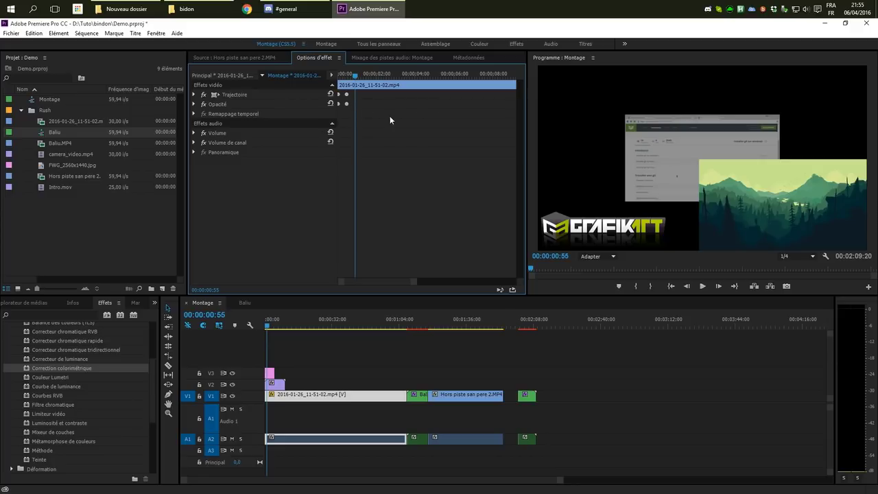
{"action": "left_click", "coordinate": [348, 73]}
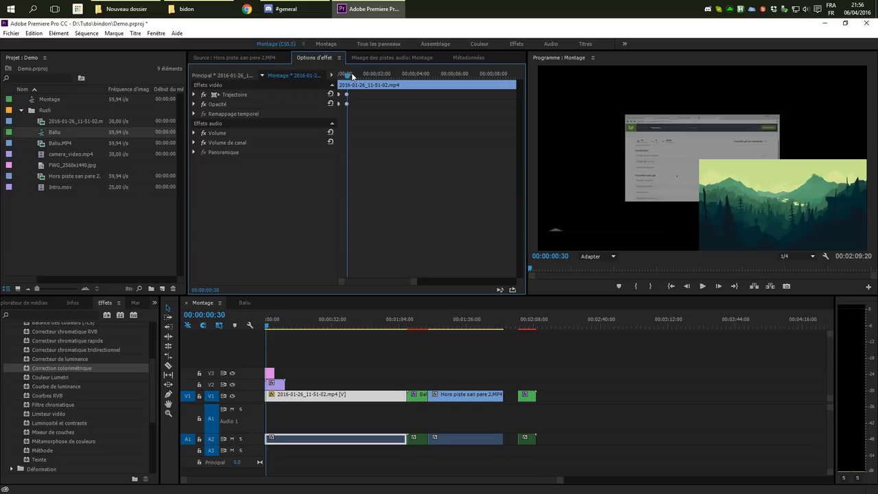
Expand the 2016-01-26_11-51-02.mp4 clip's Volume settings and add a Niveau keyframe at about 00:00:03:39.
{"action": "left_click", "coordinate": [361, 408]}
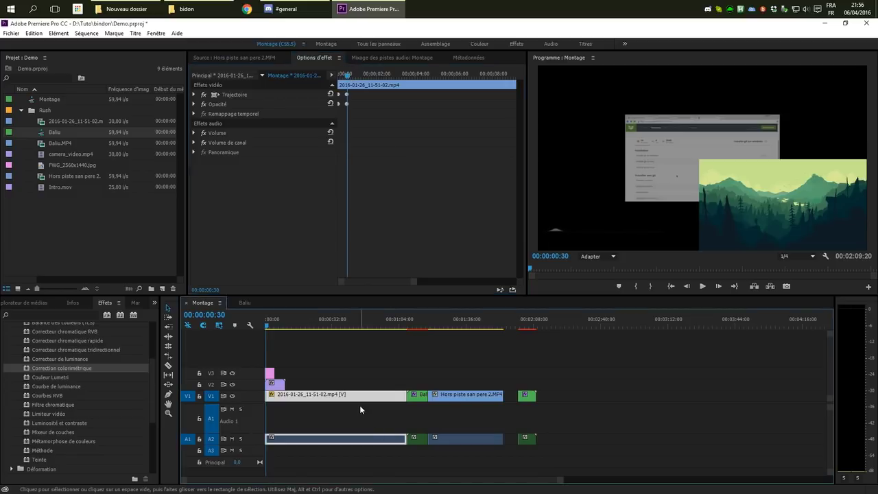
{"action": "left_click", "coordinate": [348, 440]}
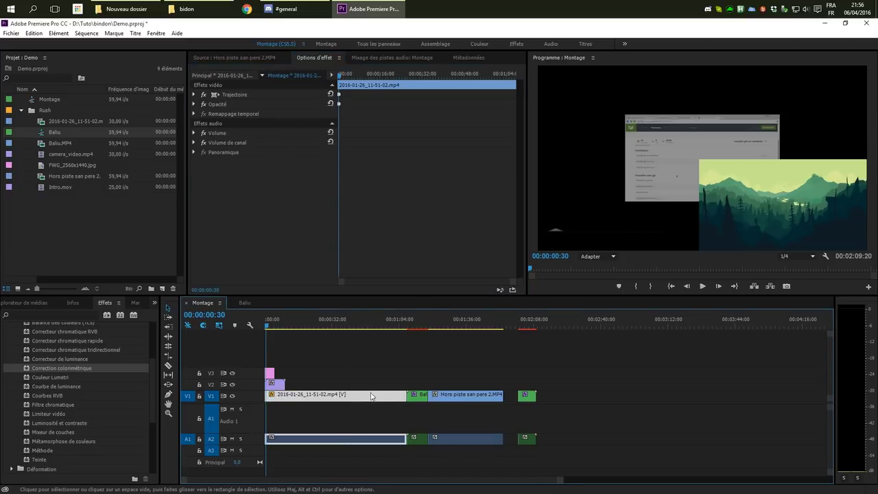
{"action": "left_click", "coordinate": [195, 132]}
{"action": "left_click", "coordinate": [267, 320]}
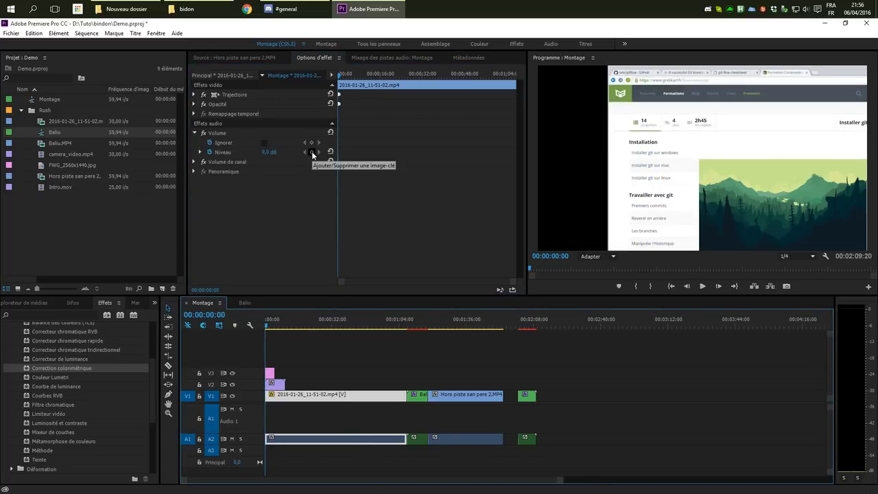
{"action": "left_click_drag", "start_coordinate": [341, 77], "coordinate": [347, 74]}
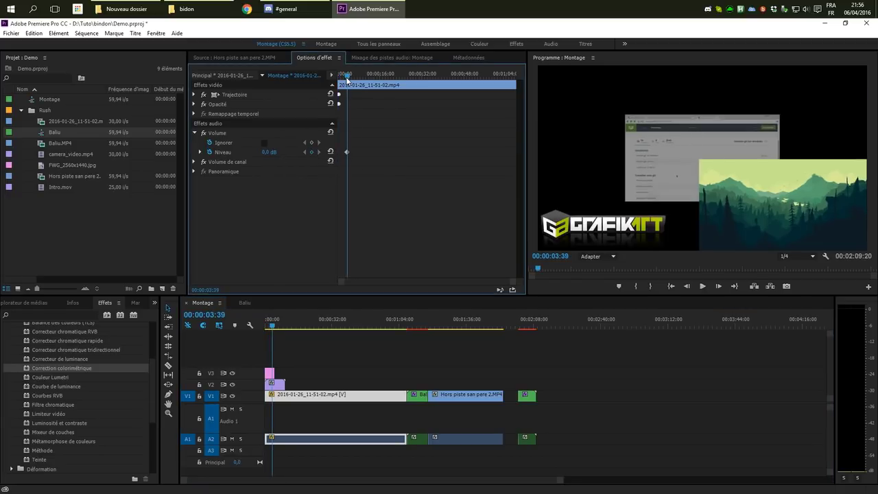
Return to 00:00:00:00 and set the clip's volume Niveau to -1000 dB there.
{"action": "left_click_drag", "start_coordinate": [347, 81], "coordinate": [316, 81]}
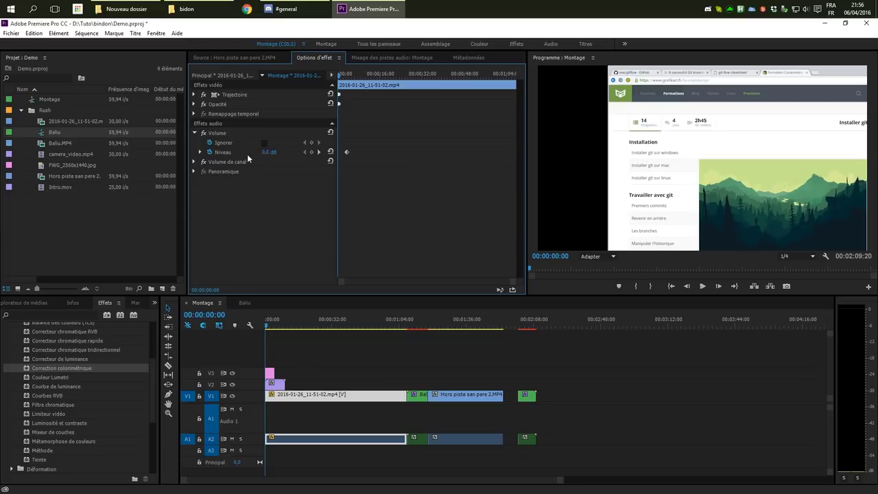
{"action": "left_click", "coordinate": [269, 151]}
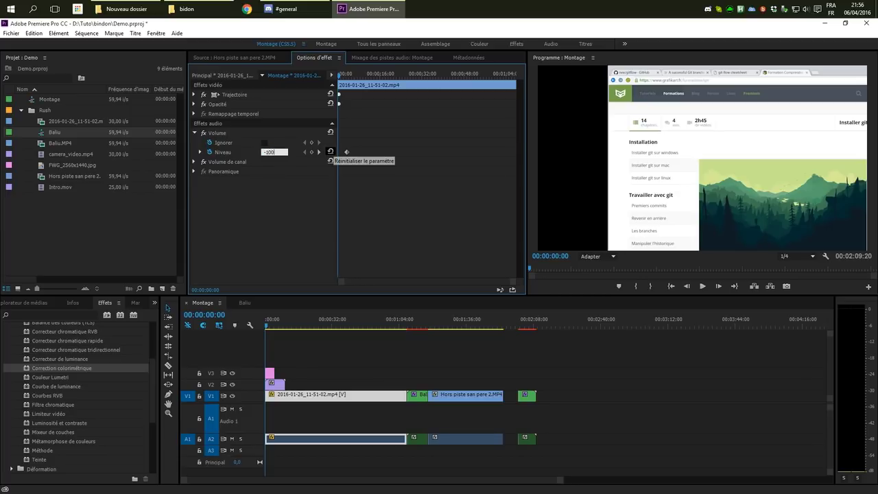
{"action": "type", "text": "-1000"}
{"action": "key", "text": "Return"}
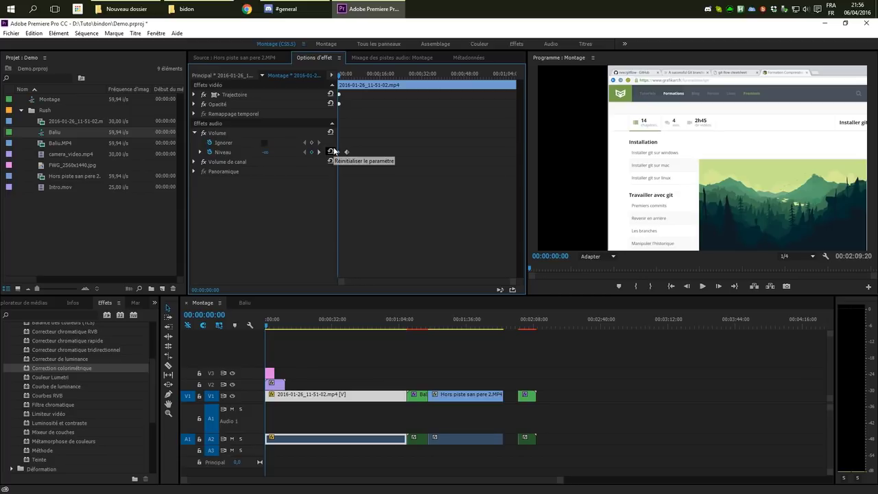
Play the fade-in with Audio 2 expanded, and move its ending volume keyframe slightly earlier, raised to about 2.8 dB.
{"action": "double_click", "coordinate": [257, 438]}
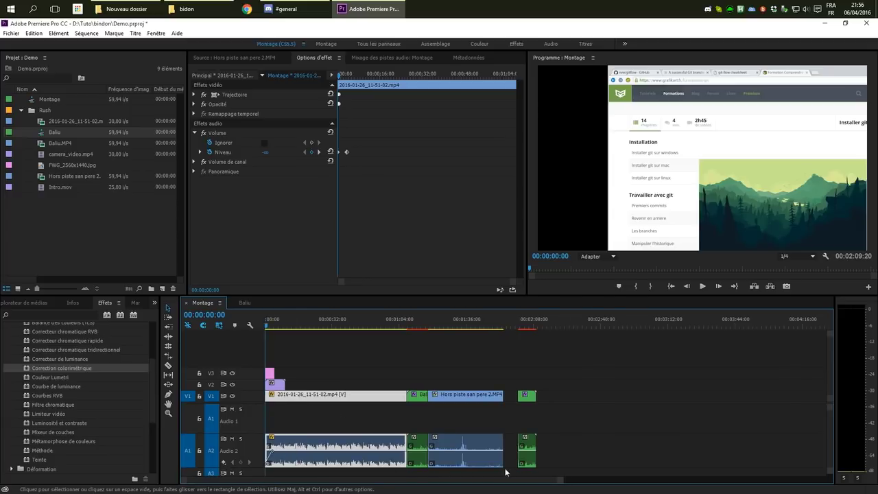
{"action": "left_click_drag", "start_coordinate": [564, 478], "coordinate": [466, 482]}
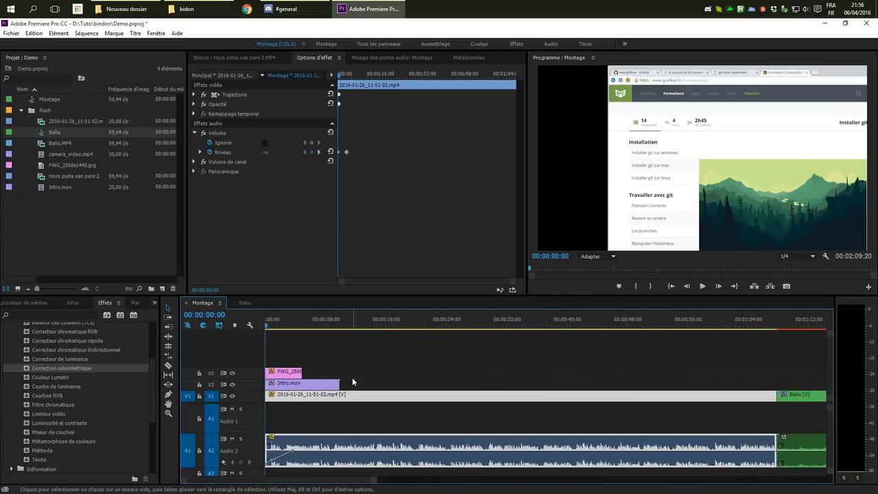
{"action": "key", "text": "space"}
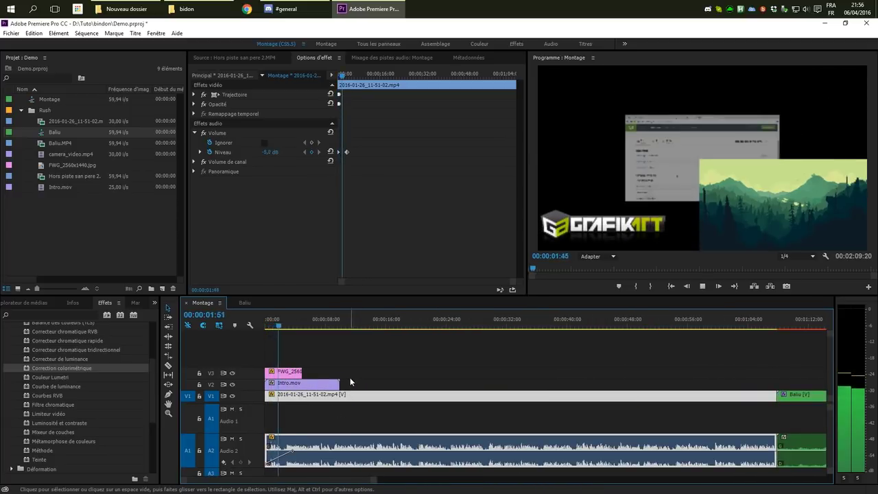
{"action": "key", "text": "space"}
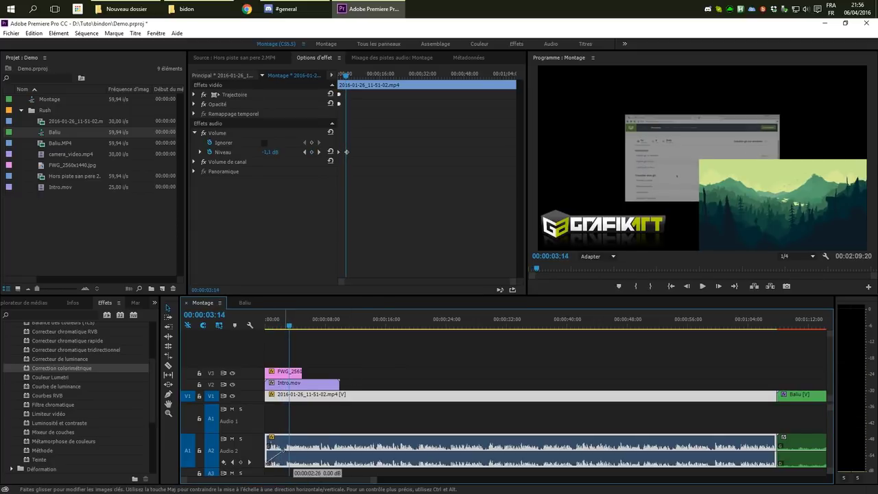
{"action": "left_click_drag", "start_coordinate": [285, 453], "coordinate": [282, 447]}
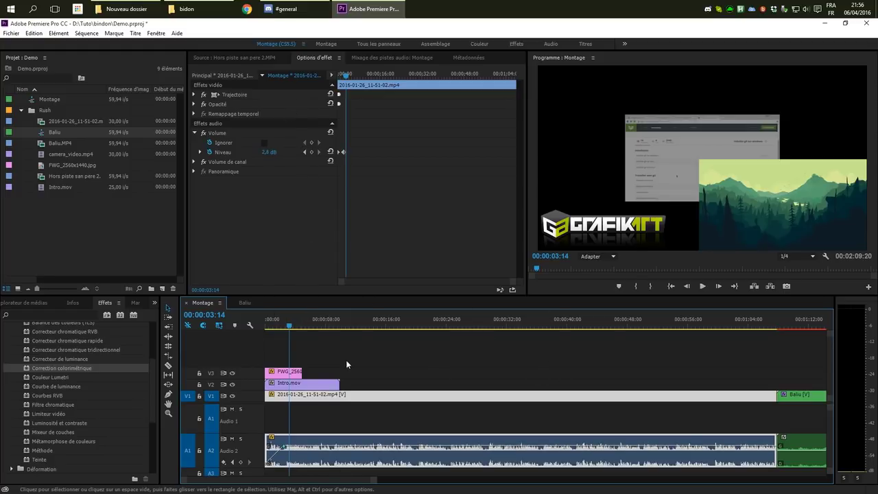
{"action": "left_click_drag", "start_coordinate": [291, 329], "coordinate": [350, 326]}
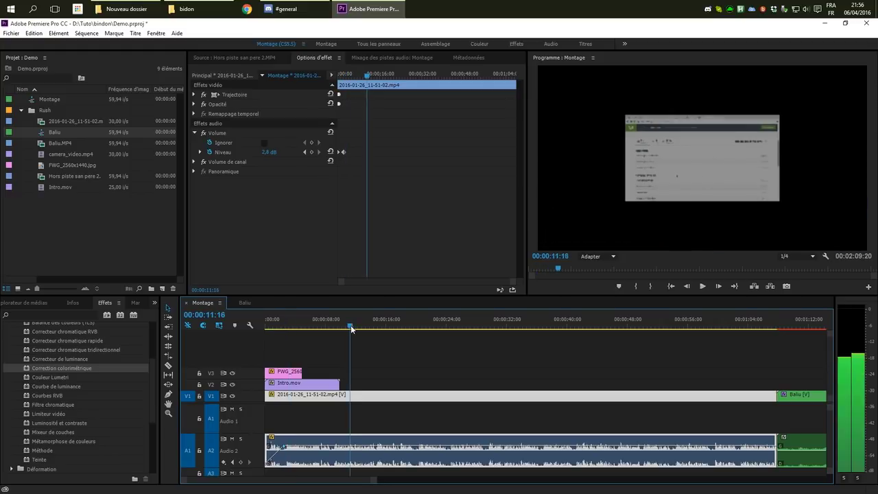
Collapse the Effets vidéo effects folder and expand the Fondu group of Transitions vidéo.
{"action": "scroll", "coordinate": [41, 363], "scroll_direction": "up", "scroll_amount": 3}
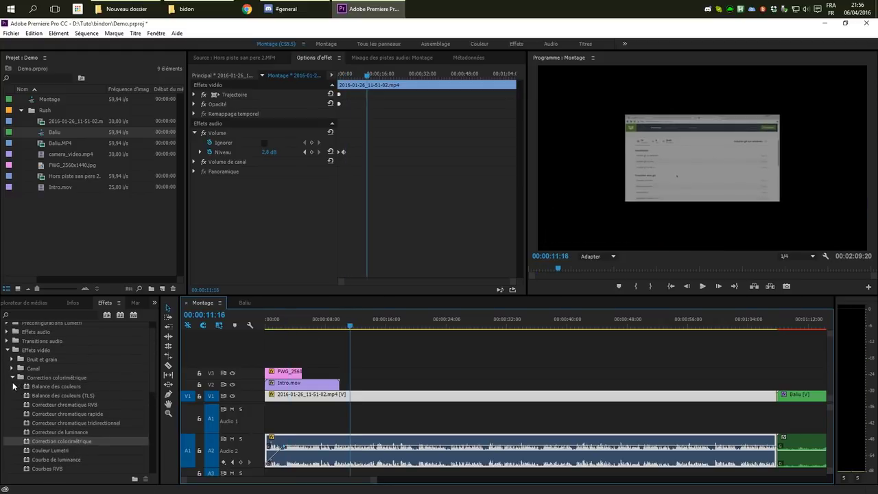
{"action": "left_click", "coordinate": [11, 377]}
{"action": "left_click", "coordinate": [8, 351]}
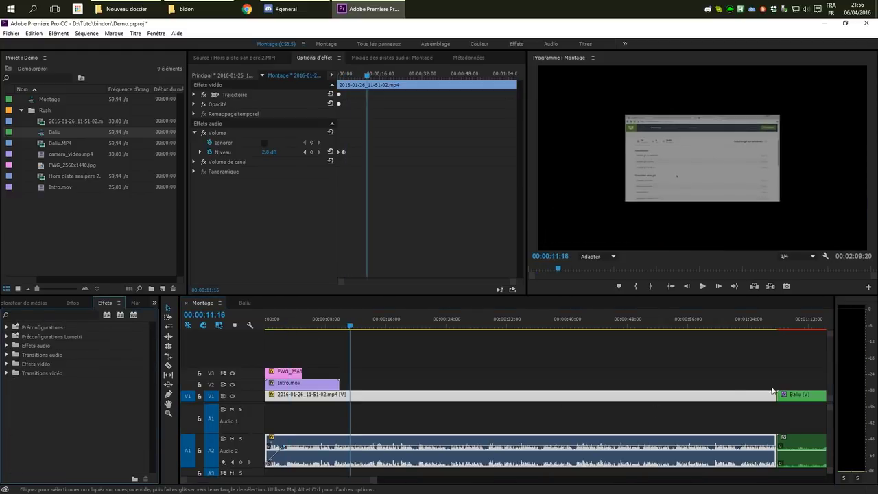
{"action": "left_click_drag", "start_coordinate": [774, 383], "coordinate": [796, 409]}
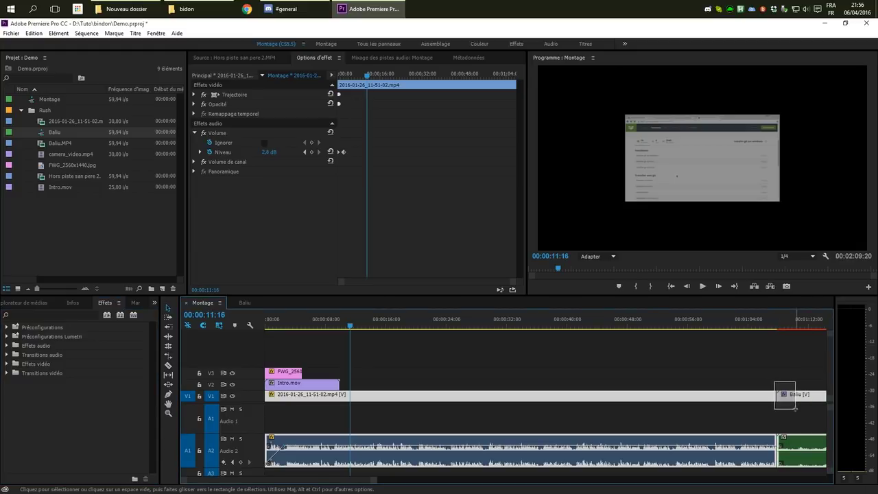
{"action": "left_click", "coordinate": [600, 346]}
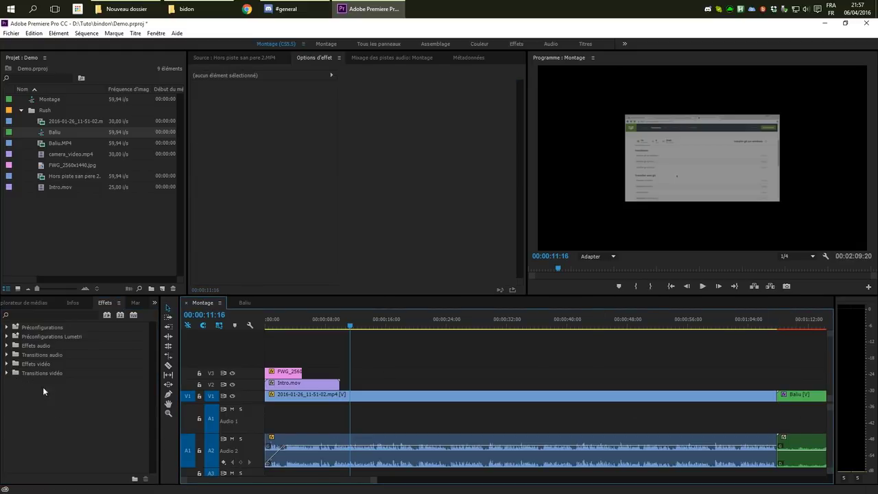
{"action": "left_click", "coordinate": [8, 372]}
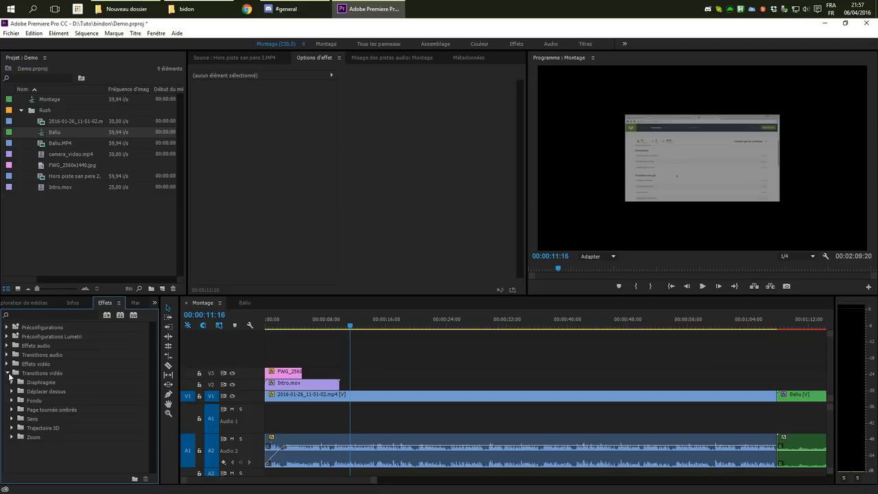
{"action": "left_click", "coordinate": [52, 375]}
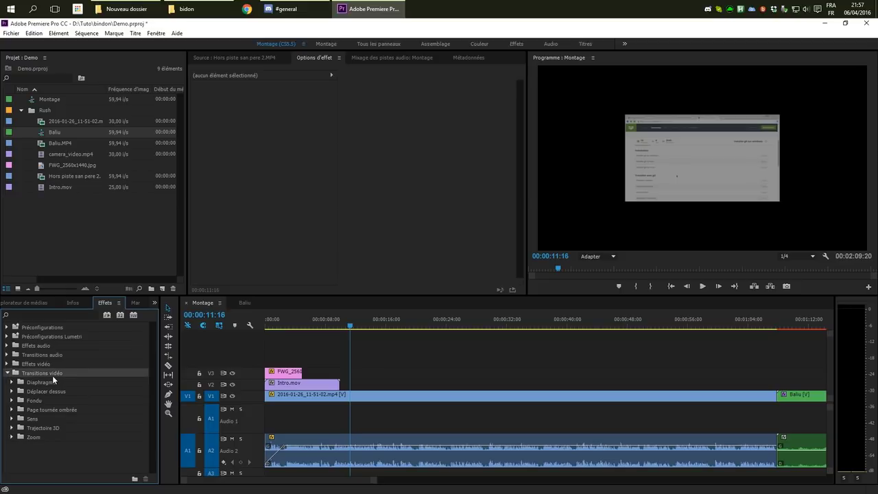
{"action": "left_click", "coordinate": [12, 401]}
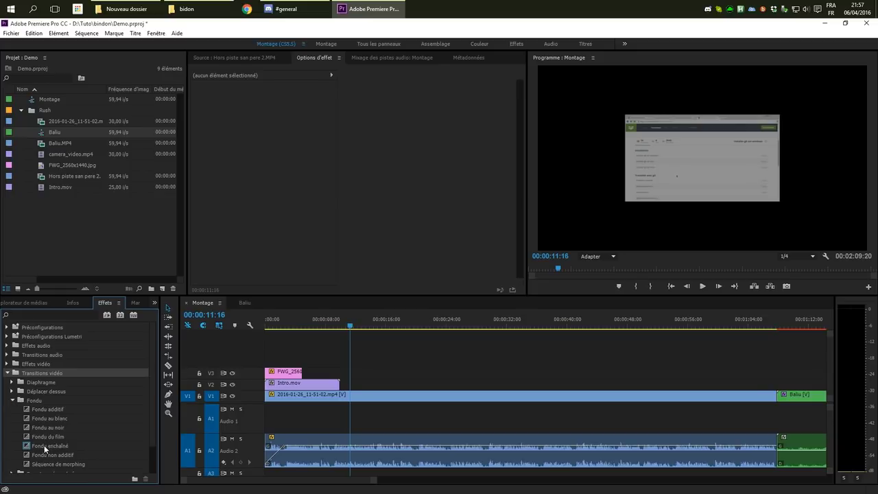
Apply a Fondu enchaîné transition to the end of the FWG_2560x1440.jpg clip on V3 and play it.
{"action": "left_click_drag", "start_coordinate": [45, 443], "coordinate": [302, 383]}
{"action": "left_click", "coordinate": [297, 326]}
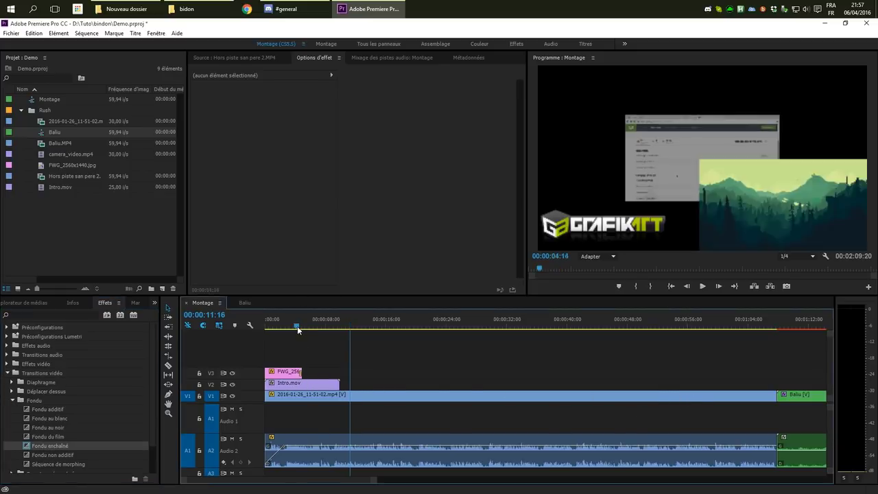
{"action": "key", "text": "space"}
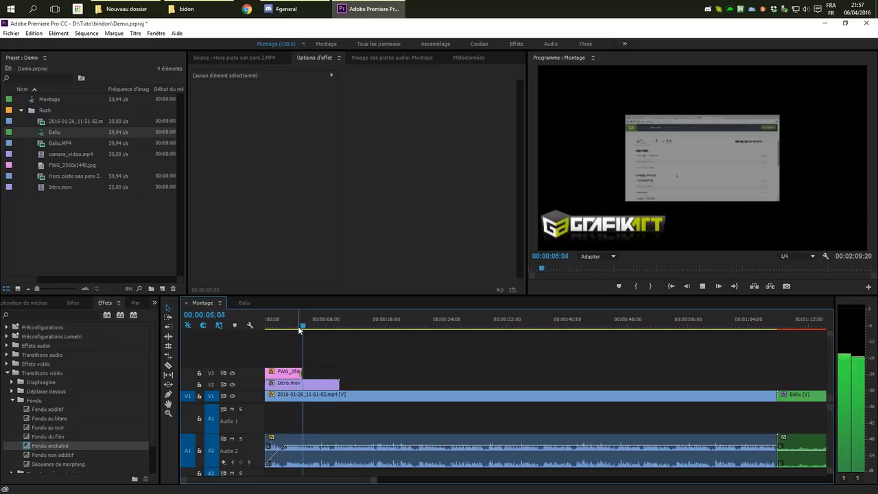
{"action": "key", "text": "space"}
Apply Fondu enchaîné at the start of the Baliu clip on V1 and scrub across the transition.
{"action": "left_click_drag", "start_coordinate": [67, 445], "coordinate": [780, 396]}
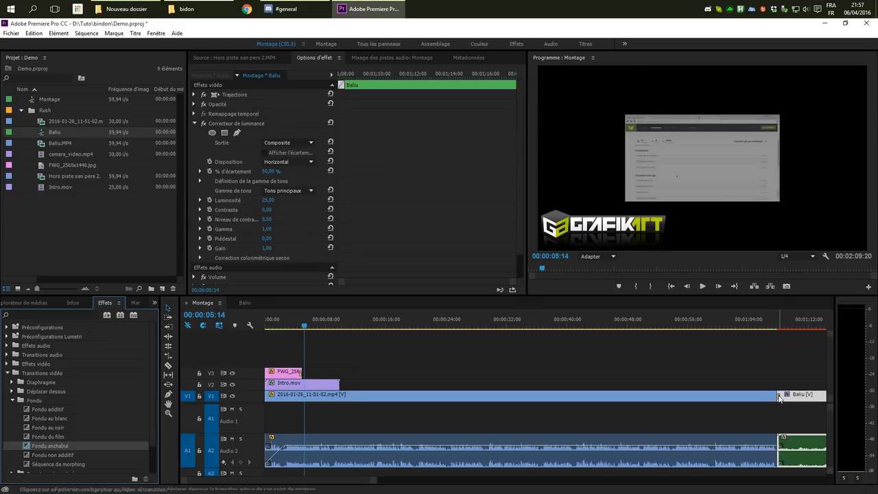
{"action": "left_click", "coordinate": [772, 327]}
{"action": "left_click_drag", "start_coordinate": [773, 327], "coordinate": [782, 327]}
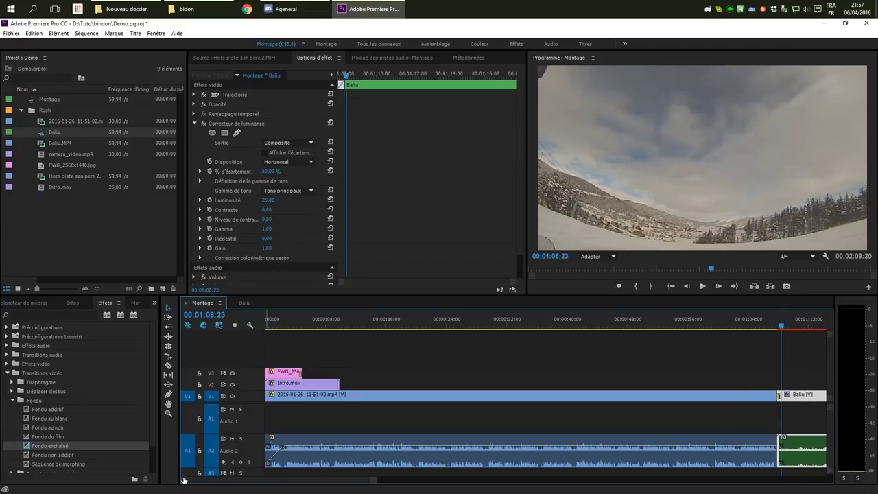
{"action": "left_click_drag", "start_coordinate": [187, 481], "coordinate": [230, 482]}
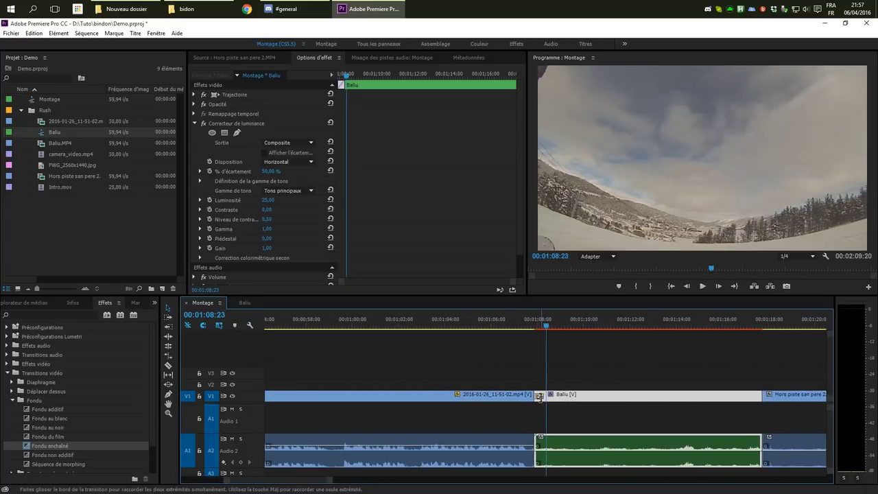
{"action": "left_click_drag", "start_coordinate": [544, 396], "coordinate": [535, 474]}
{"action": "left_click", "coordinate": [615, 399]}
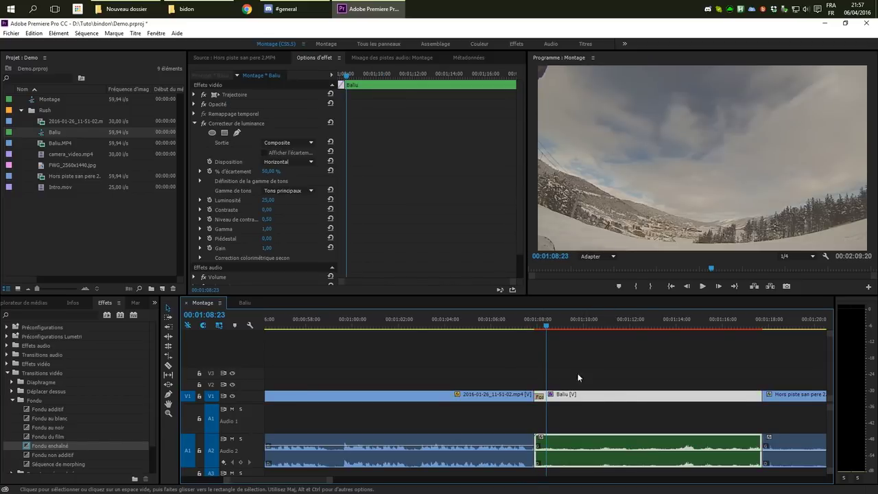
Shift the Fondu enchaîné before Baliu so its alignment is Centre de découpe, and check the alignment options.
{"action": "left_click", "coordinate": [539, 396]}
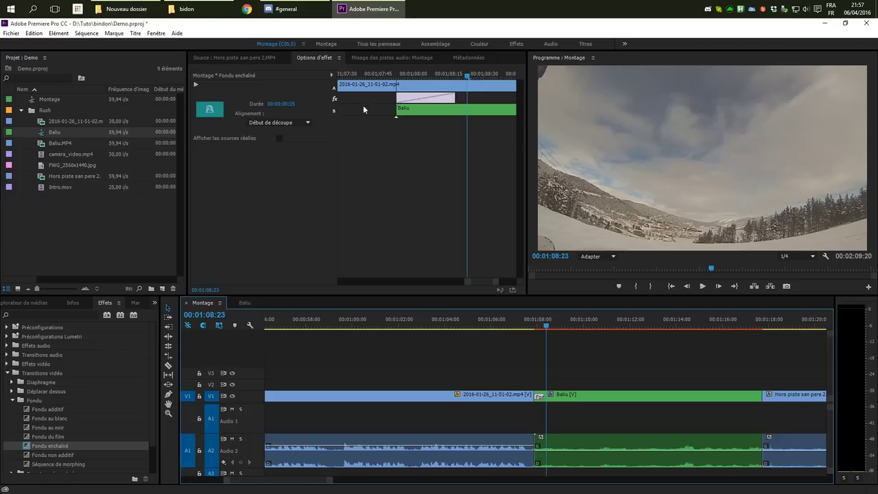
{"action": "left_click_drag", "start_coordinate": [432, 98], "coordinate": [421, 76]}
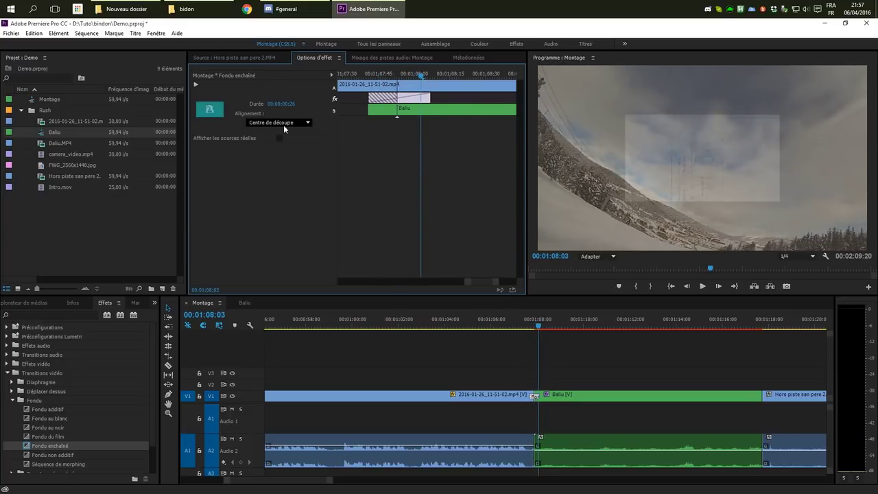
{"action": "left_click", "coordinate": [284, 123]}
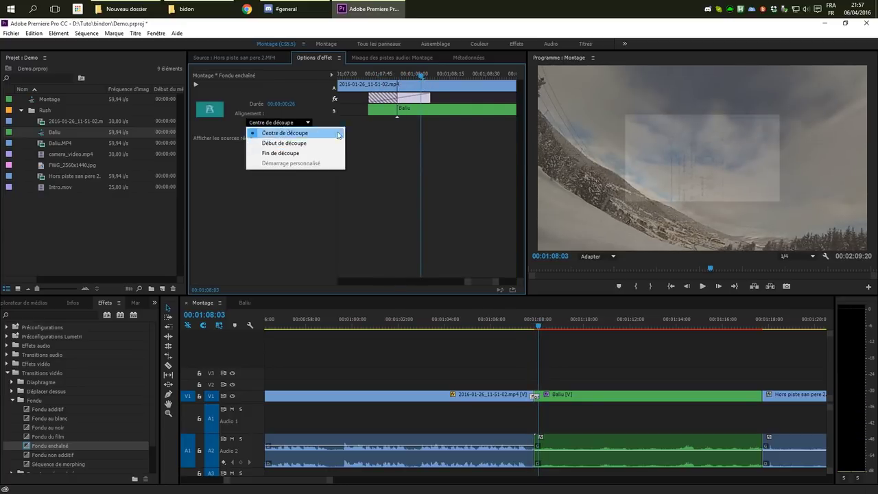
{"action": "left_click", "coordinate": [417, 145]}
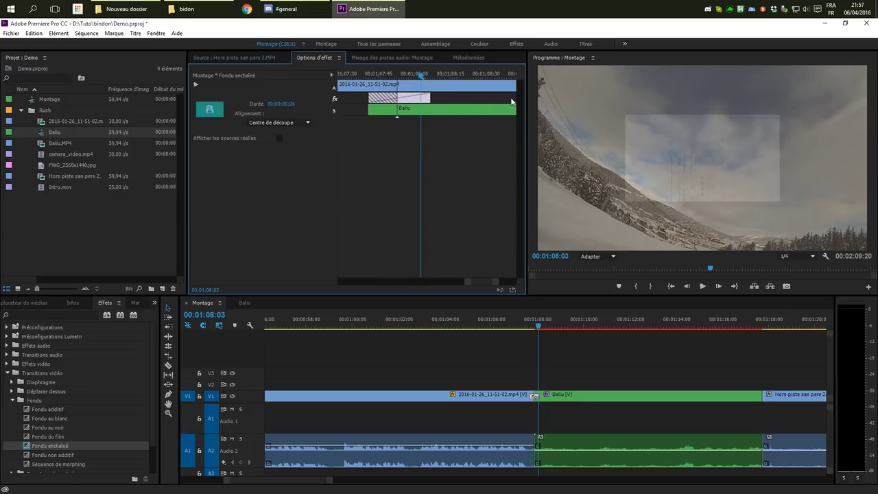
Check the option for defining a Fondu transition as the default without applying it.
{"action": "right_click", "coordinate": [39, 439]}
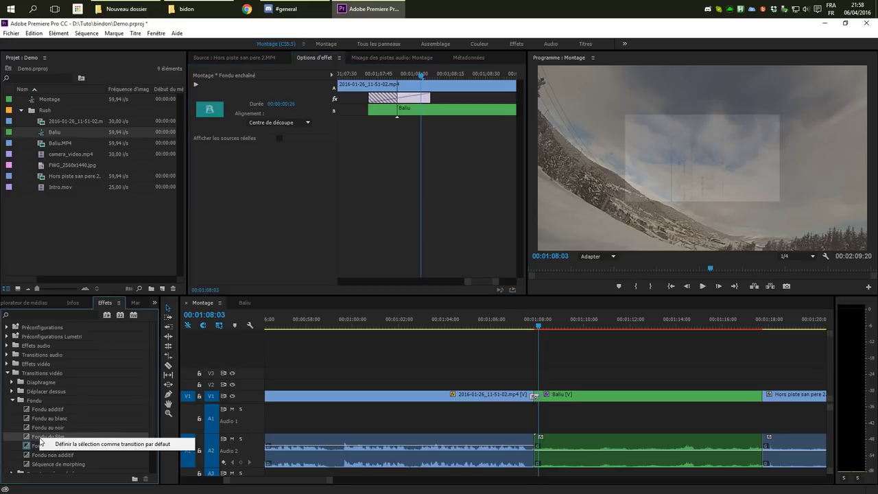
{"action": "left_click", "coordinate": [51, 406]}
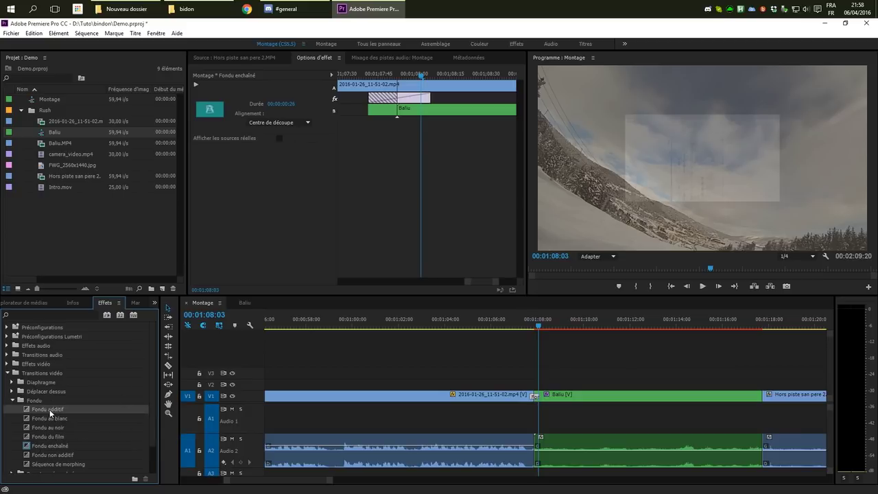
Apply the default transition to both ends of the Intro.mov clip on V2 and scrub through the fades.
{"action": "key", "text": "minus"}
{"action": "key", "text": "minus"}
{"action": "key", "text": "minus"}
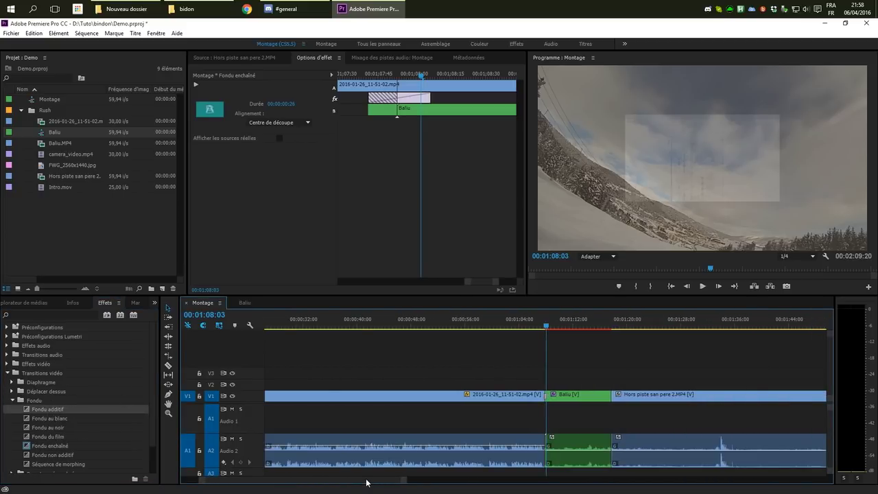
{"action": "left_click_drag", "start_coordinate": [367, 482], "coordinate": [300, 482]}
{"action": "left_click", "coordinate": [303, 384]}
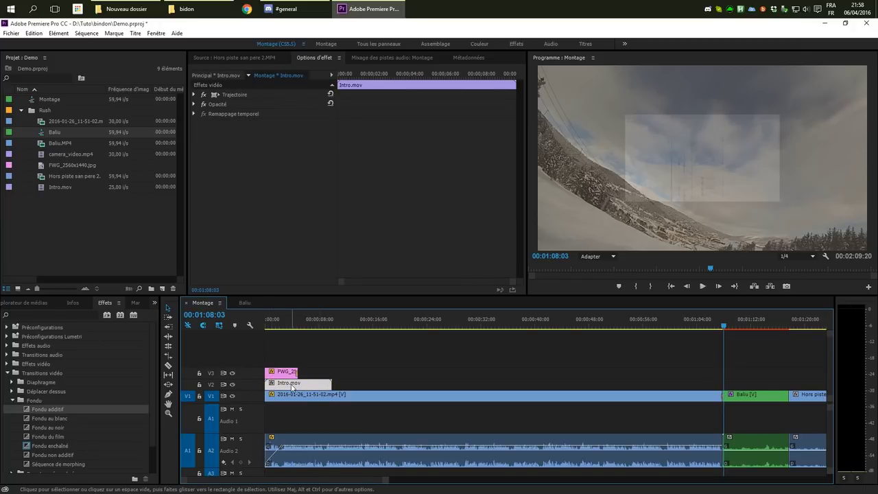
{"action": "key", "text": "ctrl+d"}
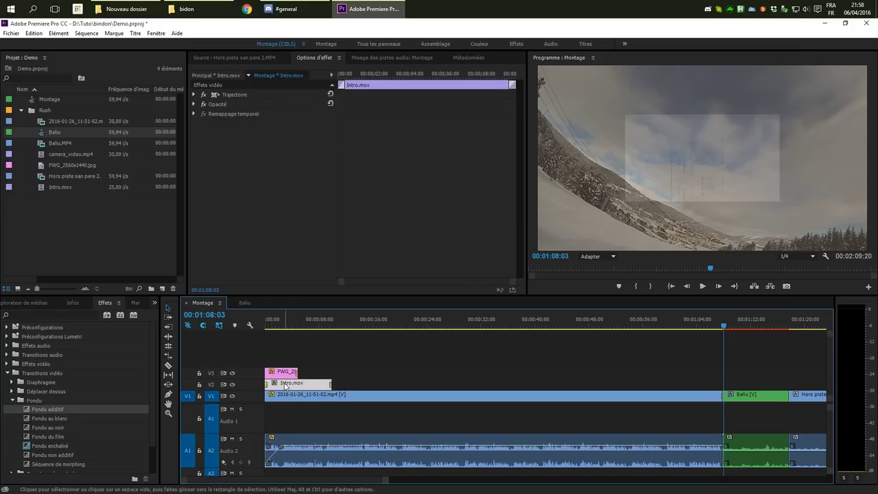
{"action": "left_click_drag", "start_coordinate": [270, 328], "coordinate": [334, 327]}
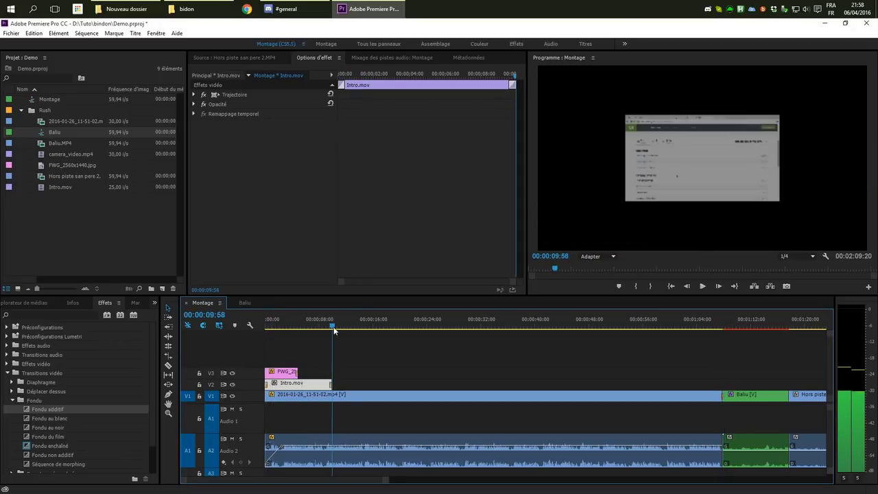
{"action": "left_click", "coordinate": [42, 446]}
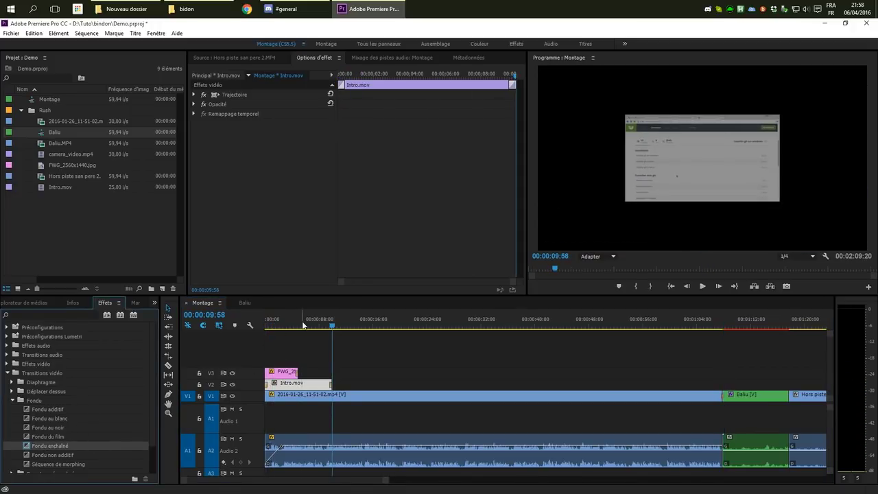
{"action": "left_click_drag", "start_coordinate": [306, 325], "coordinate": [326, 329]}
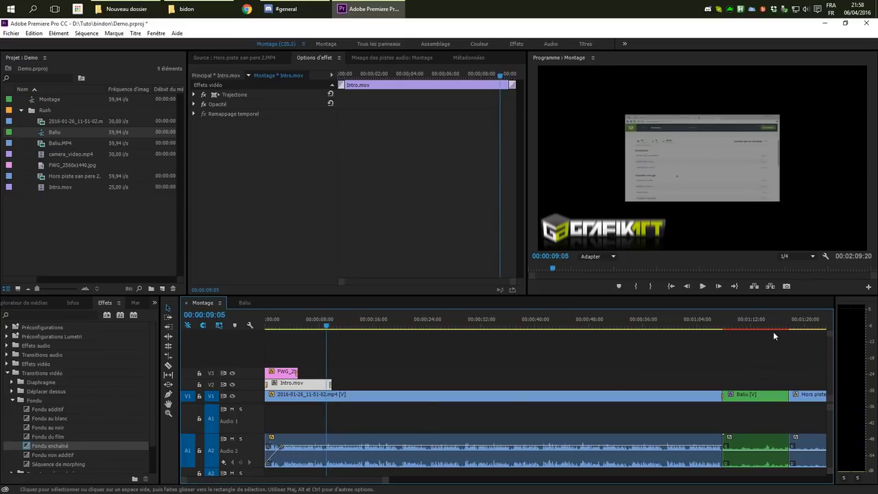
Apply the Basculement transition to the cut between Baliu and the Hors piste clip on V1 and scrub just after it.
{"action": "left_click", "coordinate": [794, 326]}
{"action": "left_click_drag", "start_coordinate": [810, 394], "coordinate": [809, 398]}
{"action": "left_click_drag", "start_coordinate": [811, 398], "coordinate": [811, 398]}
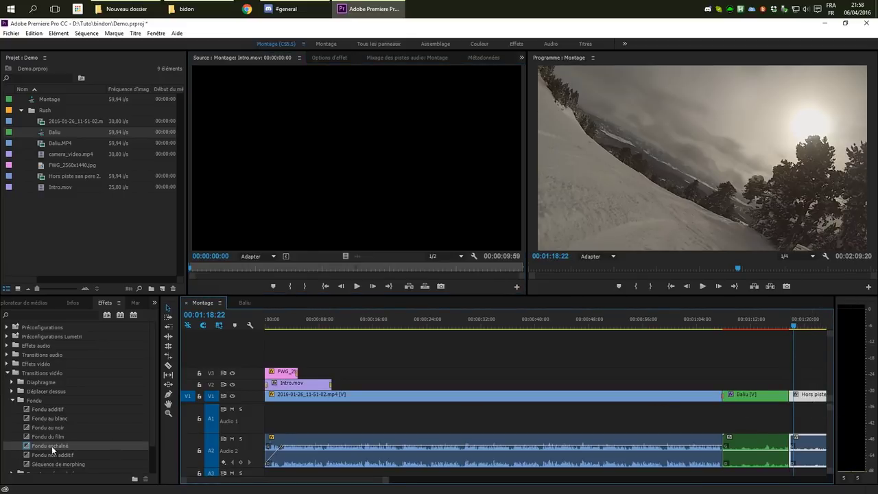
{"action": "scroll", "coordinate": [66, 452], "scroll_direction": "down", "scroll_amount": 1}
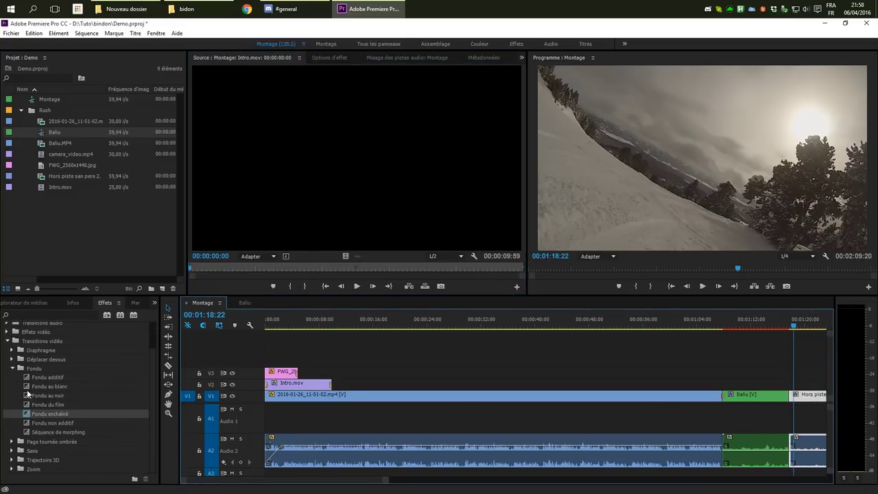
{"action": "left_click", "coordinate": [13, 368]}
{"action": "left_click", "coordinate": [12, 428]}
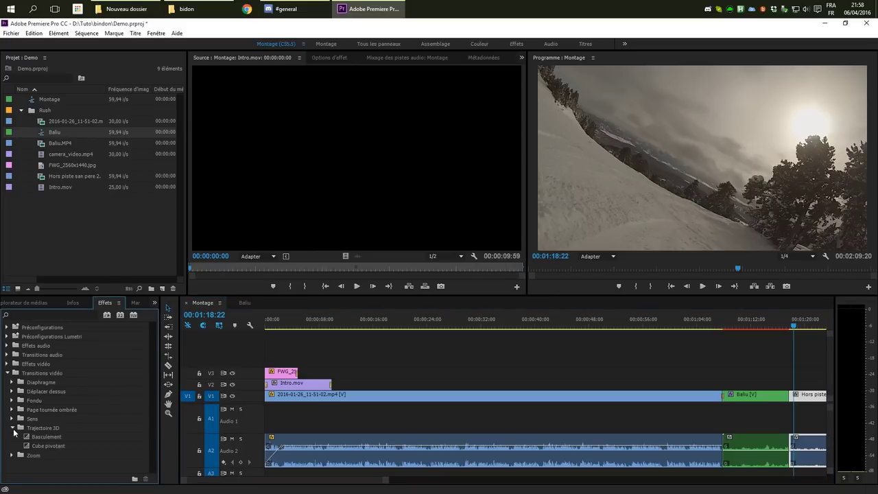
{"action": "left_click", "coordinate": [36, 437]}
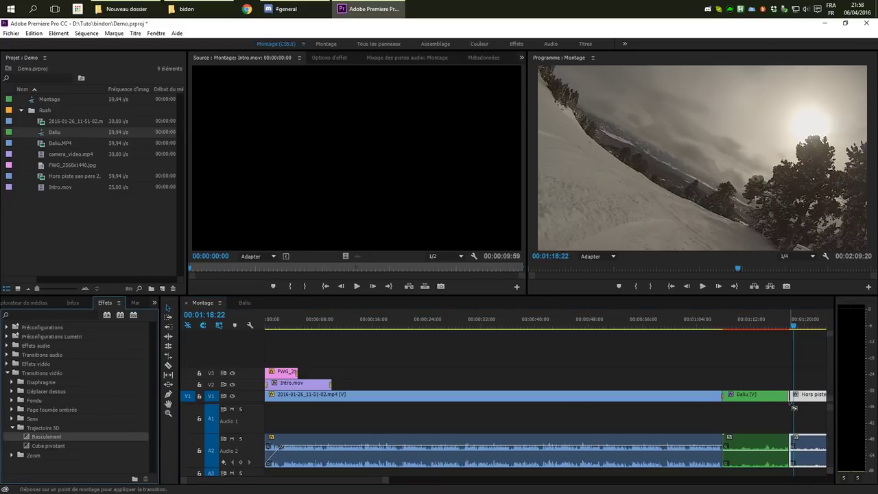
{"action": "left_click_drag", "start_coordinate": [786, 328], "coordinate": [791, 333]}
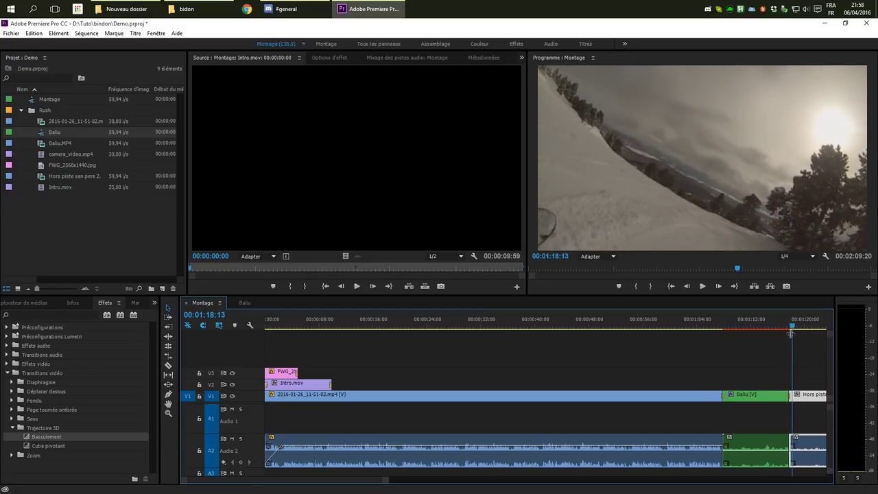
Examine the Basculement transition's settings, including its alignment choices and the slider for its start.
{"action": "left_click", "coordinate": [789, 397]}
{"action": "left_click", "coordinate": [323, 57]}
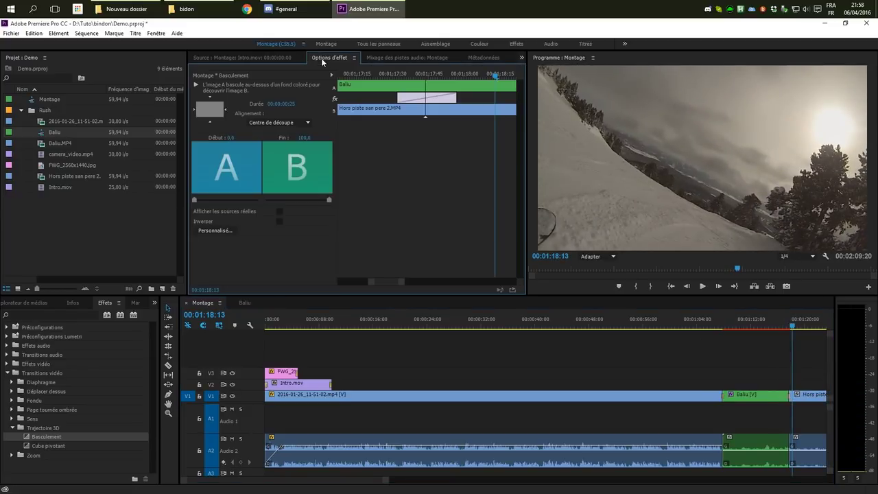
{"action": "left_click", "coordinate": [274, 121]}
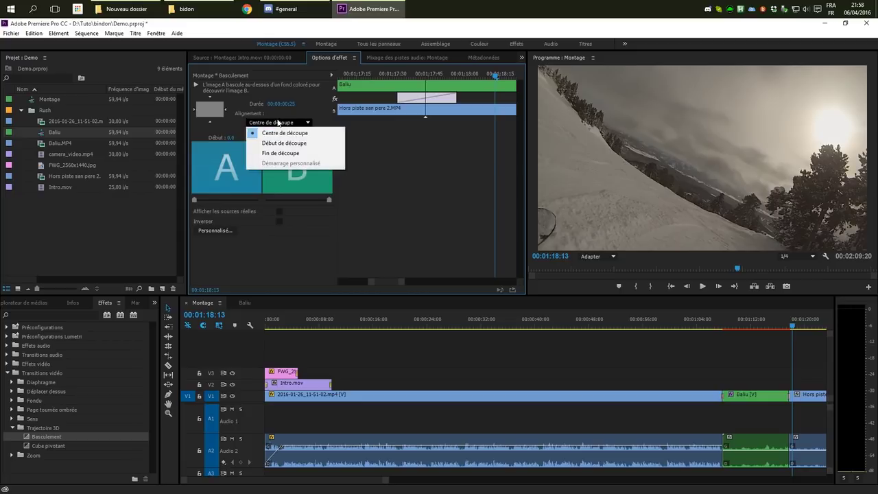
{"action": "left_click", "coordinate": [278, 122]}
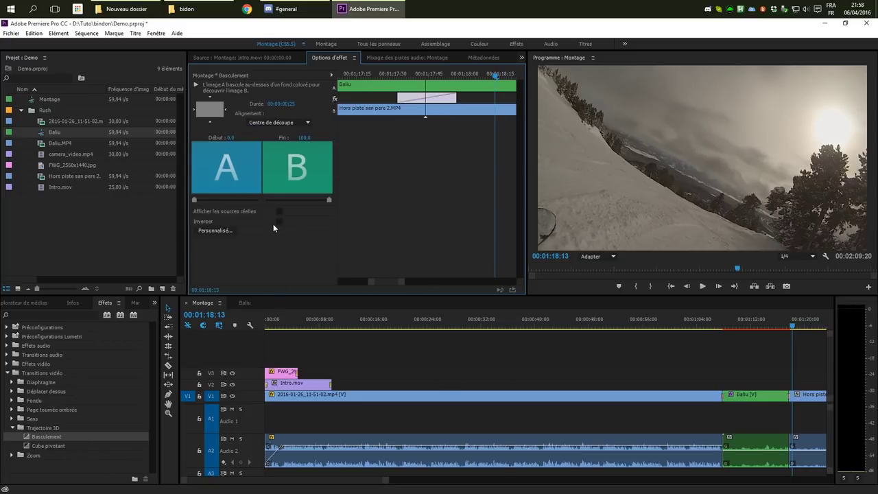
{"action": "left_click_drag", "start_coordinate": [195, 201], "coordinate": [138, 196]}
Return to the beginning of the montage and add one video track after Vidéo 3, keeping the default audio track settings.
{"action": "left_click", "coordinate": [664, 321]}
{"action": "left_click_drag", "start_coordinate": [669, 311], "coordinate": [668, 309]}
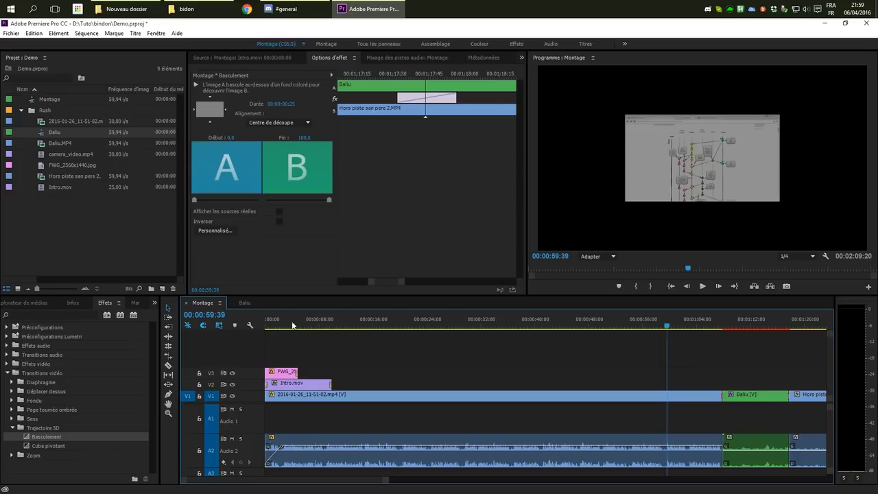
{"action": "left_click", "coordinate": [267, 322]}
{"action": "left_click", "coordinate": [341, 359]}
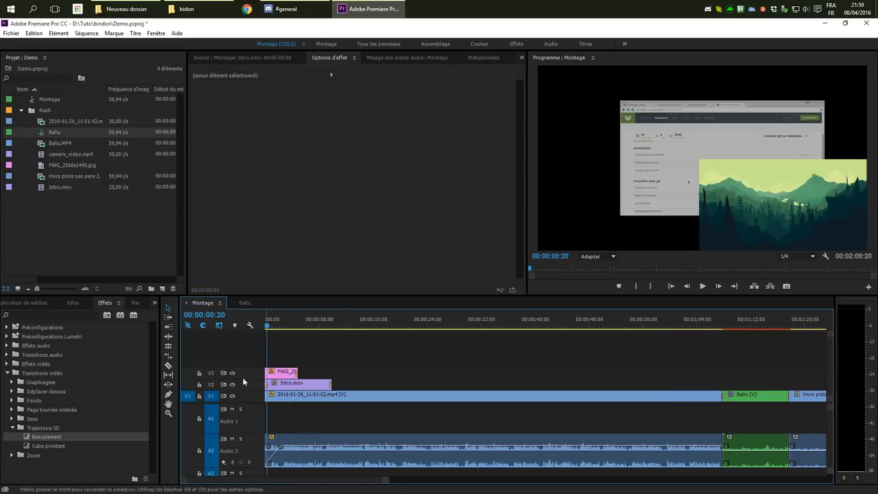
{"action": "right_click", "coordinate": [200, 345]}
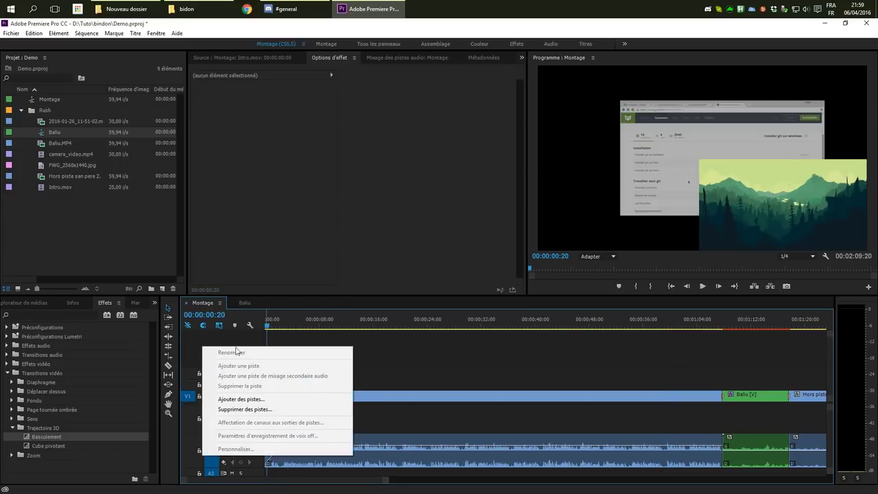
{"action": "left_click", "coordinate": [241, 398]}
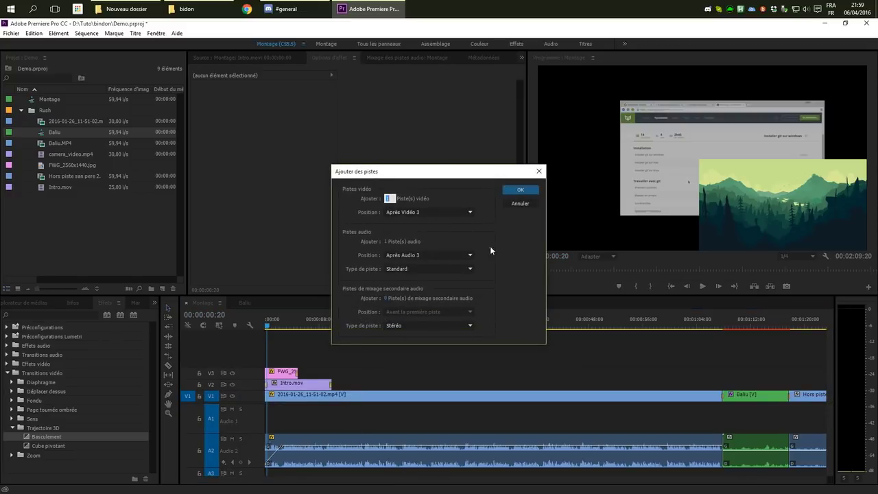
{"action": "left_click", "coordinate": [520, 189]}
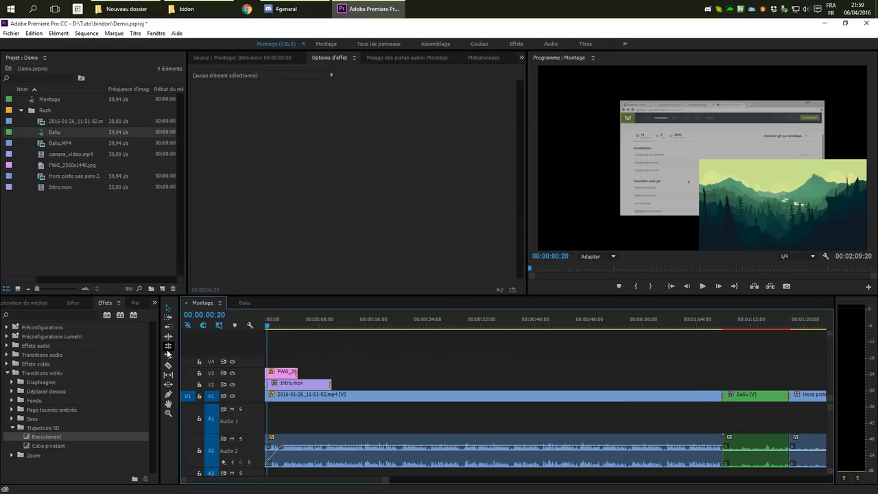
Create the 1280 × 720 title Titre 01 with a wide text box across the upper safe area reading "Mes supers vacances".
{"action": "left_click", "coordinate": [163, 288]}
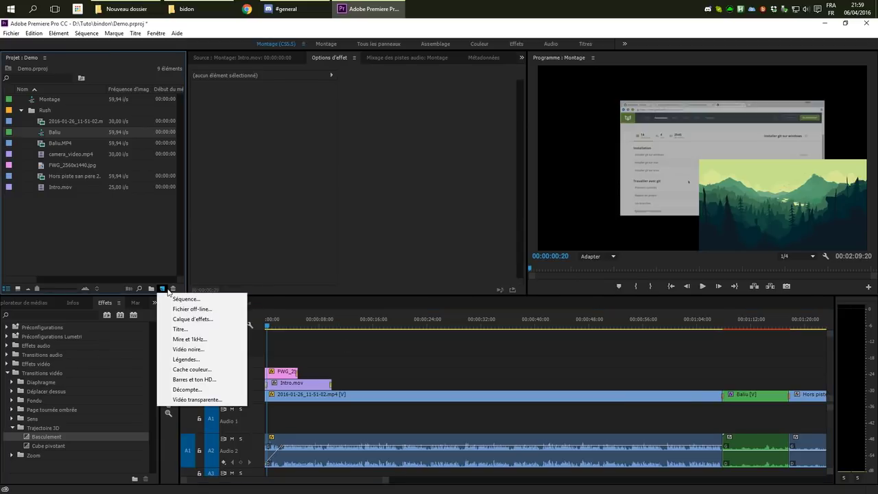
{"action": "left_click", "coordinate": [192, 329]}
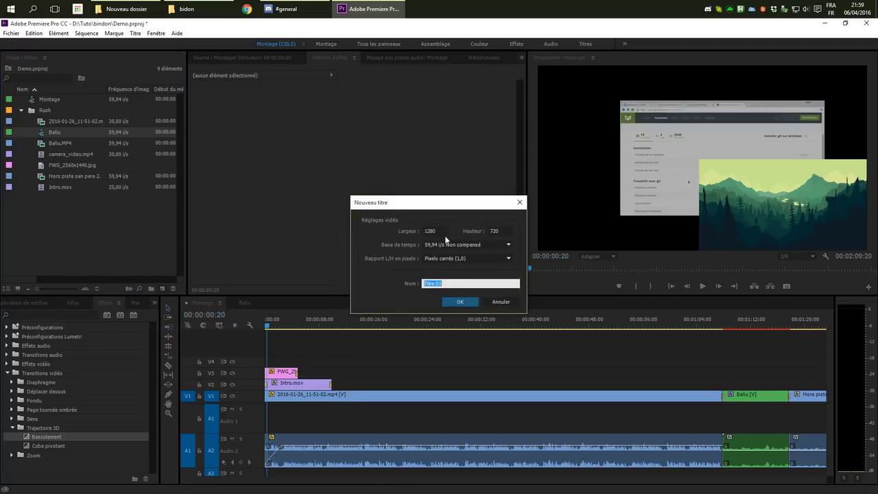
{"action": "left_click", "coordinate": [460, 302]}
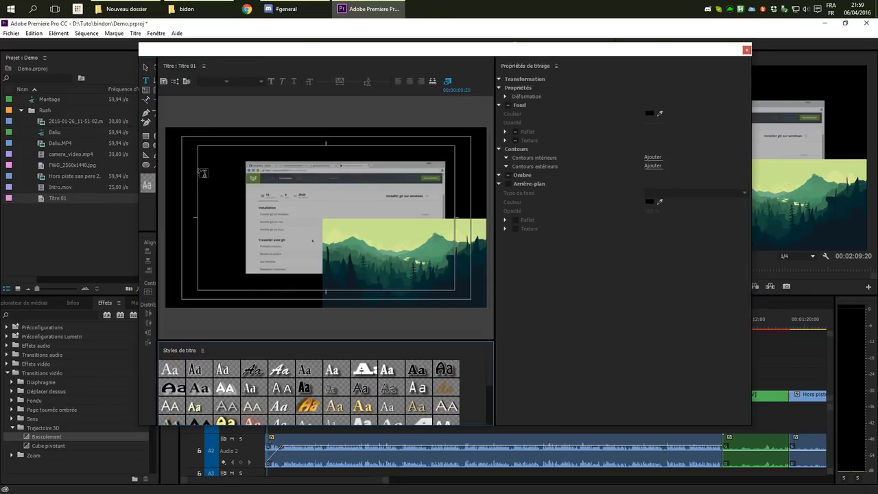
{"action": "left_click_drag", "start_coordinate": [197, 169], "coordinate": [454, 239]}
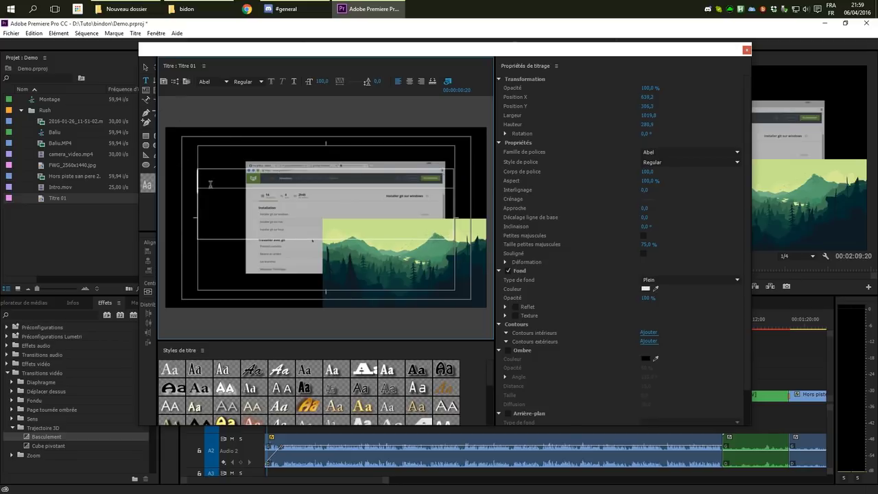
{"action": "type", "text": "Mes supers vacances"}
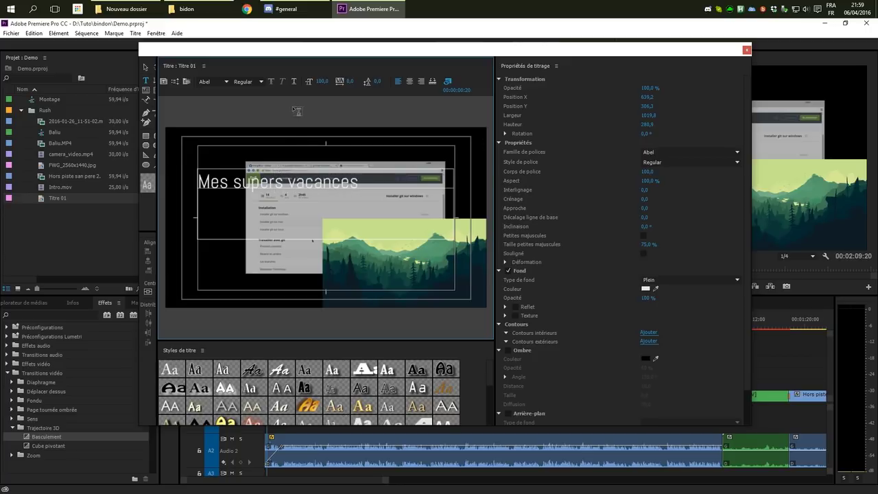
Center-align the title text, move its box down to the middle of the frame, and close the title editor.
{"action": "left_click", "coordinate": [408, 82]}
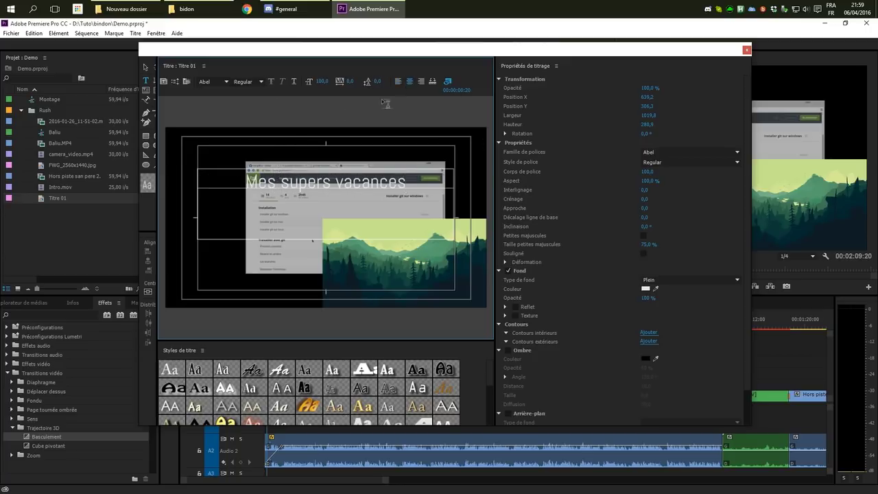
{"action": "left_click", "coordinate": [146, 68]}
{"action": "left_click_drag", "start_coordinate": [327, 185], "coordinate": [326, 225]}
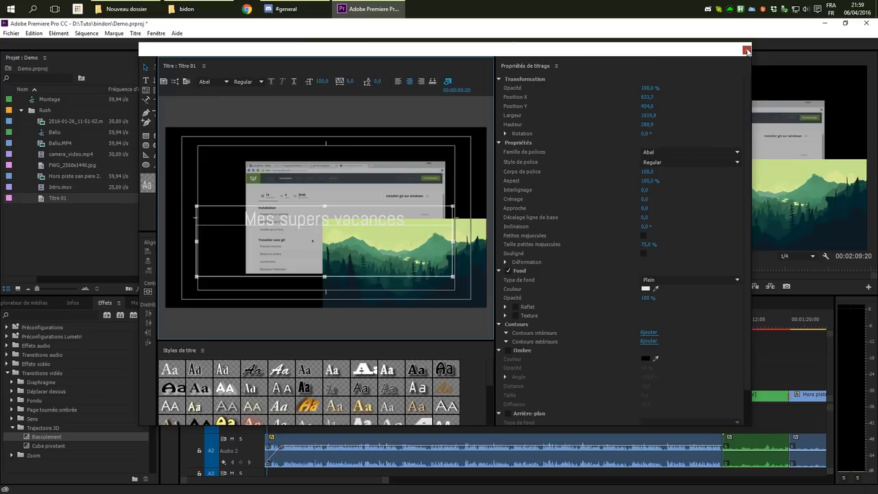
{"action": "left_click", "coordinate": [746, 49]}
Reopen Titre 01 with the montage at 00:00:28:08 to view the text over a different background frame.
{"action": "left_click", "coordinate": [453, 330]}
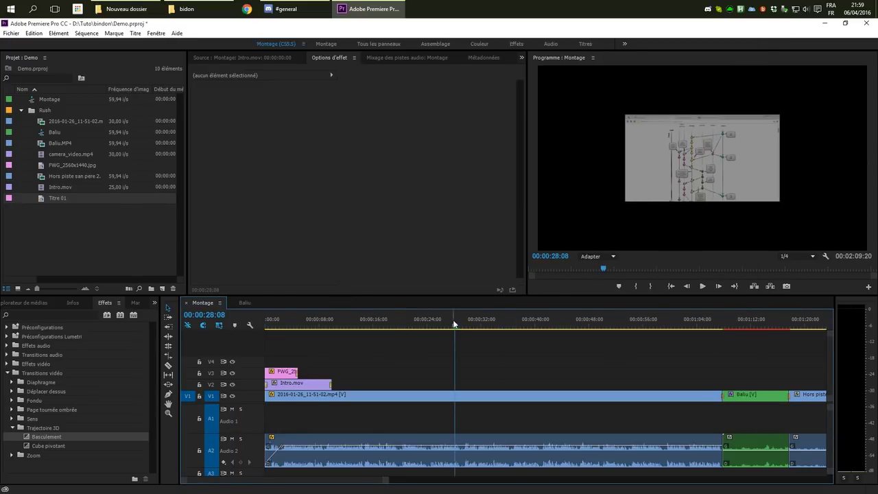
{"action": "double_click", "coordinate": [43, 198]}
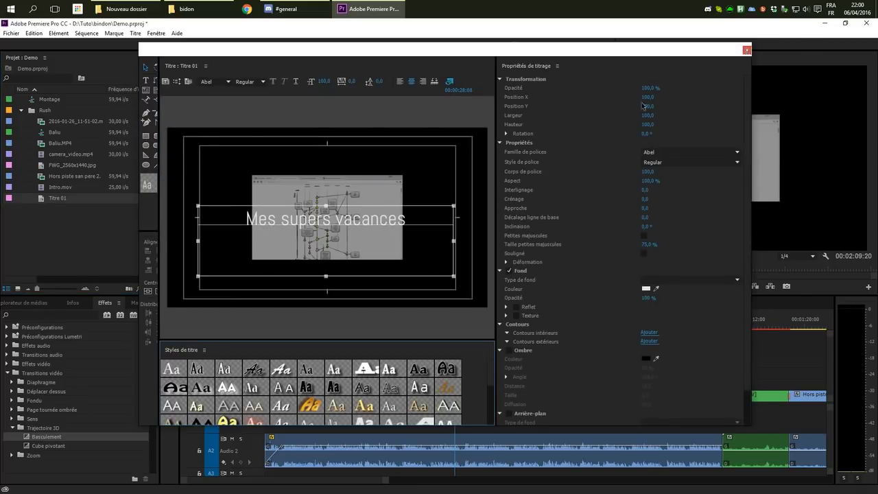
{"action": "left_click", "coordinate": [747, 49]}
With the montage at 00:00:04:08, give Titre 01 the gold Hobo Std title style and move the text slightly up.
{"action": "left_click", "coordinate": [292, 314]}
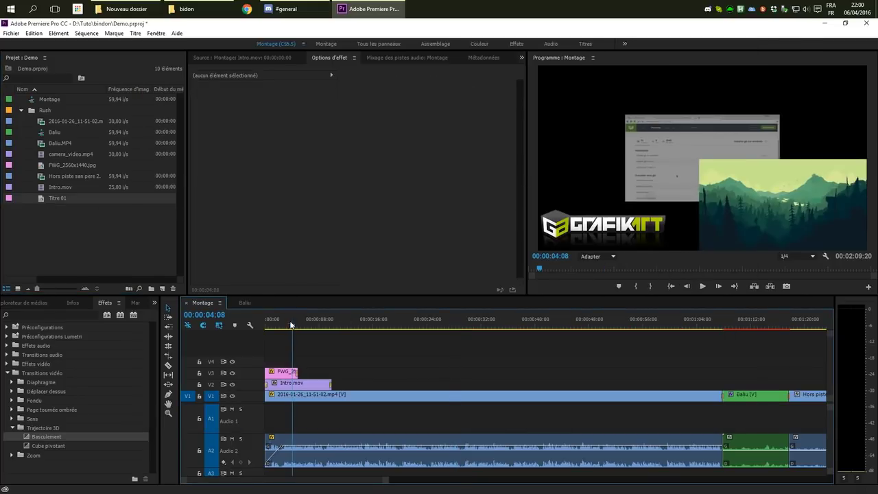
{"action": "double_click", "coordinate": [46, 197]}
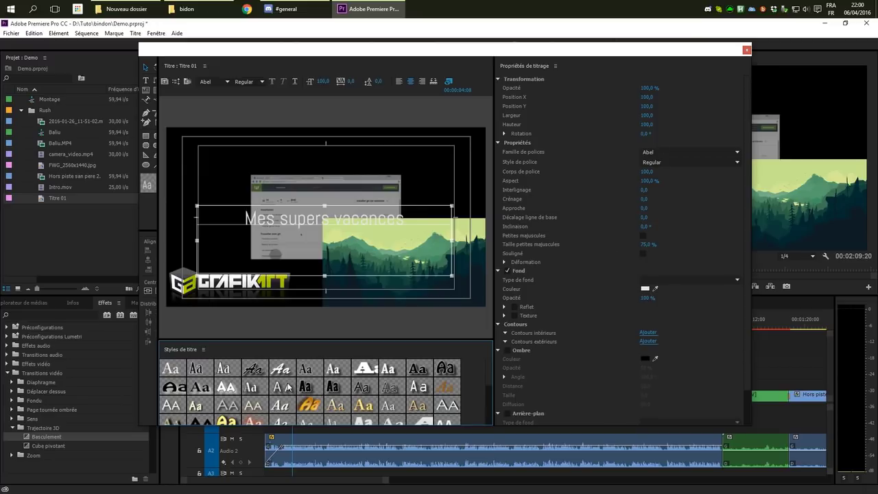
{"action": "scroll", "coordinate": [288, 387], "scroll_direction": "down", "scroll_amount": 1}
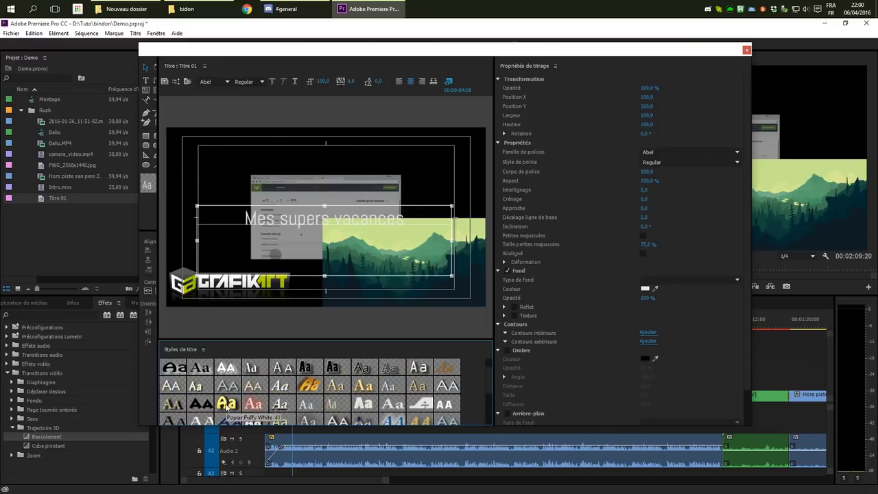
{"action": "left_click", "coordinate": [228, 405]}
{"action": "left_click_drag", "start_coordinate": [327, 222], "coordinate": [329, 212]}
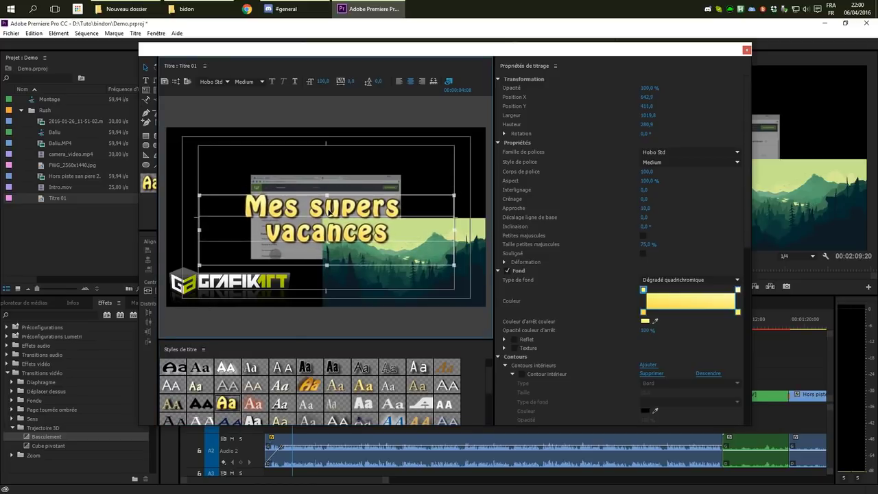
{"action": "left_click", "coordinate": [747, 50]}
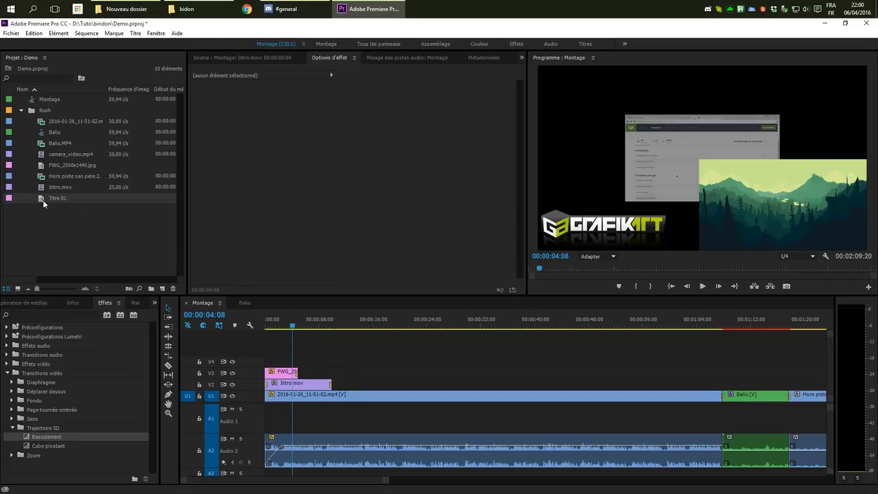
Place Titre 01 at the start of track V4 and apply the default transition to both of its ends.
{"action": "left_click_drag", "start_coordinate": [43, 200], "coordinate": [269, 360]}
{"action": "left_click_drag", "start_coordinate": [297, 326], "coordinate": [262, 326]}
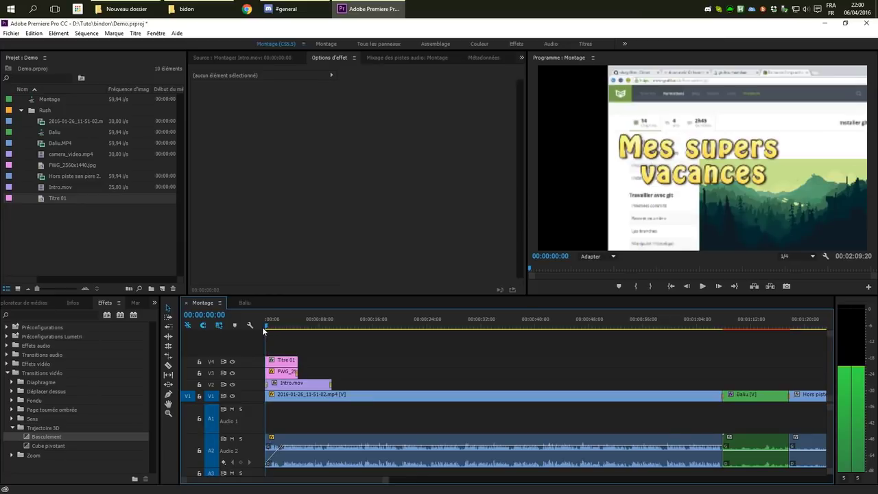
{"action": "left_click", "coordinate": [275, 359]}
{"action": "key", "text": "space"}
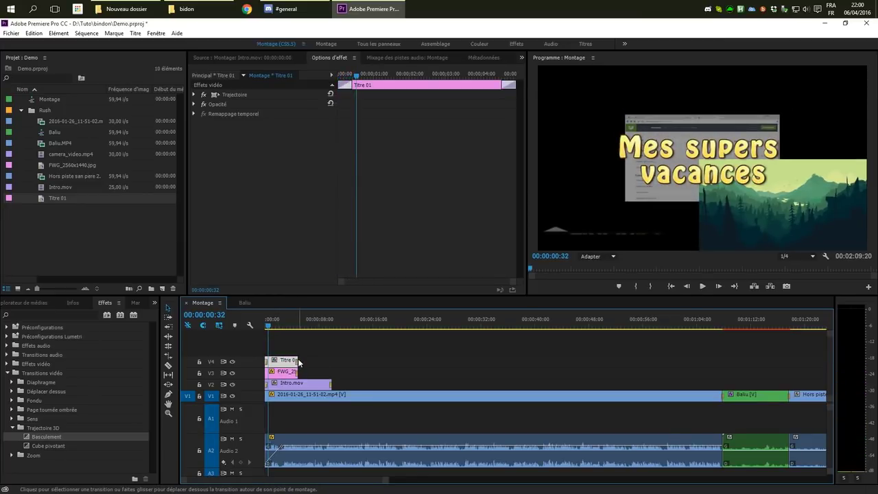
{"action": "mouse_move", "coordinate": [292, 364]}
{"action": "left_mouse_down"}
{"action": "mouse_move", "coordinate": [529, 361]}
{"action": "mouse_move", "coordinate": [248, 364]}
{"action": "mouse_move", "coordinate": [547, 362]}
{"action": "mouse_move", "coordinate": [295, 365]}
{"action": "left_mouse_up"}
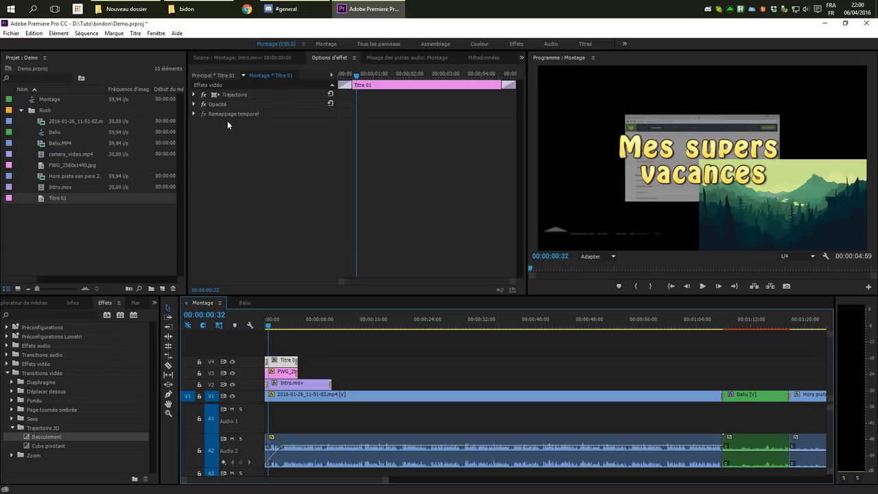
Animate Titre 01 sliding in horizontally from outside the frame, with Position keyframes at the start and at 00:00:00:45.
{"action": "left_click", "coordinate": [263, 328]}
{"action": "key", "text": "space"}
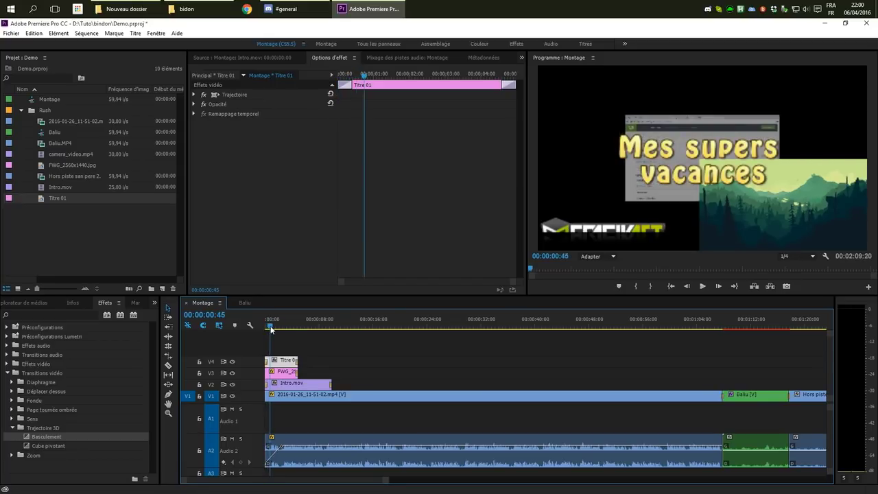
{"action": "left_click", "coordinate": [194, 95]}
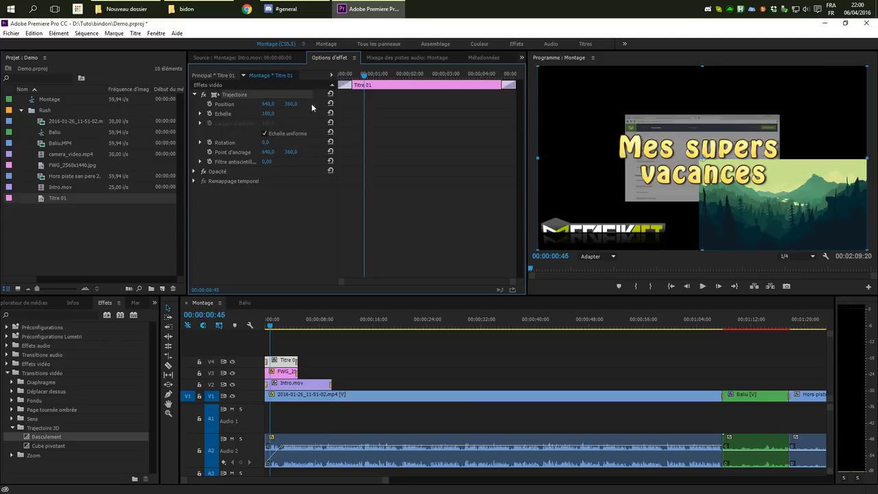
{"action": "left_click", "coordinate": [210, 103]}
{"action": "key", "text": "Home"}
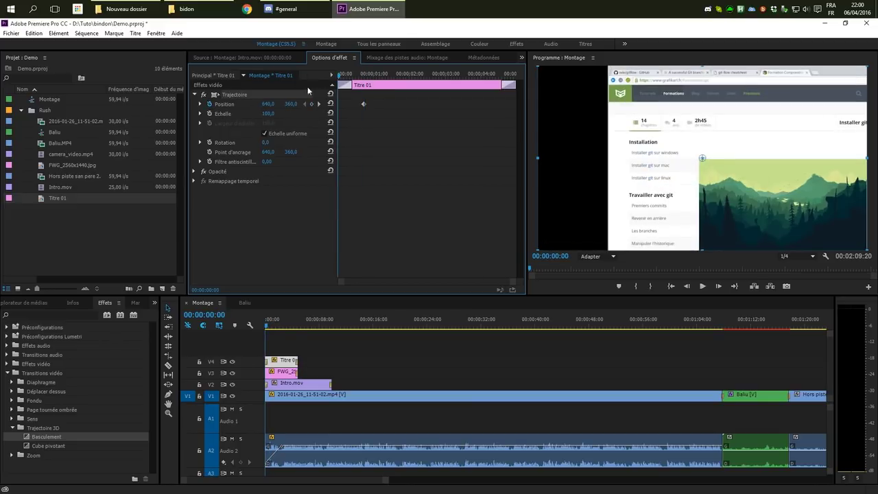
{"action": "left_click_drag", "start_coordinate": [266, 328], "coordinate": [267, 327]}
{"action": "left_click_drag", "start_coordinate": [267, 105], "coordinate": [165, 105]}
Move Titre 01's final Position keyframe slightly earlier and give it Bézier temporal interpolation.
{"action": "mouse_move", "coordinate": [342, 105]}
{"action": "left_mouse_down"}
{"action": "mouse_move", "coordinate": [334, 104]}
{"action": "mouse_move", "coordinate": [358, 105]}
{"action": "left_mouse_up"}
{"action": "right_click", "coordinate": [358, 104]}
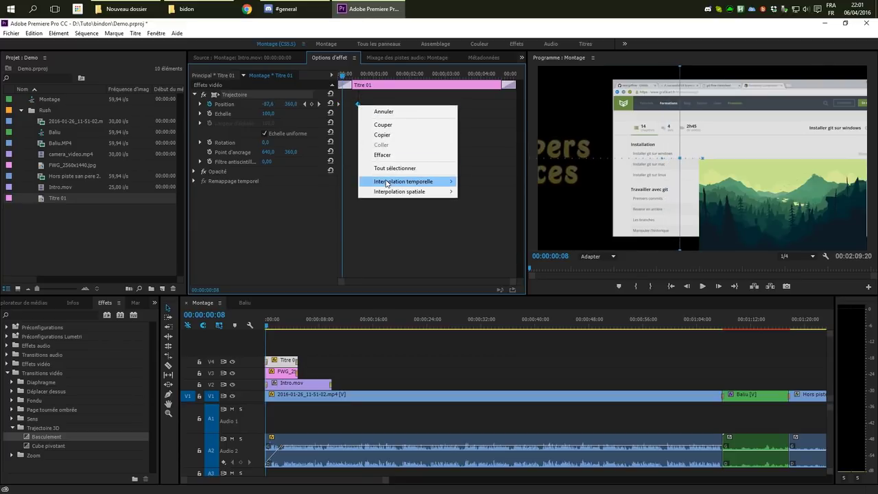
{"action": "mouse_move", "coordinate": [452, 181]}
{"action": "left_click", "coordinate": [478, 191]}
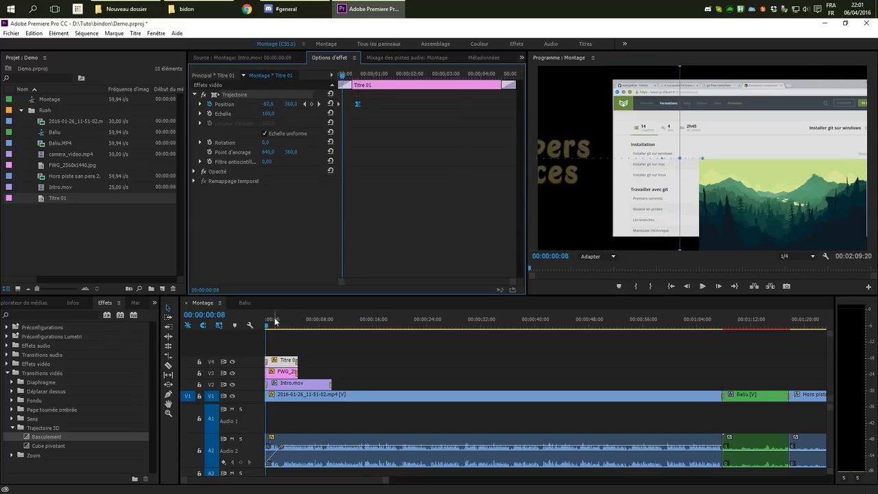
Play back Titre 01's slide-in animation at the start of the montage.
{"action": "key", "text": "space"}
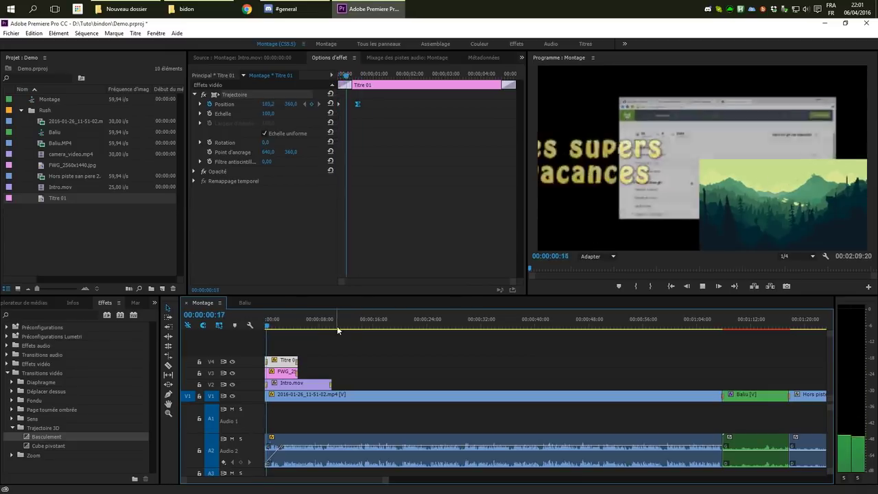
{"action": "key", "text": "space"}
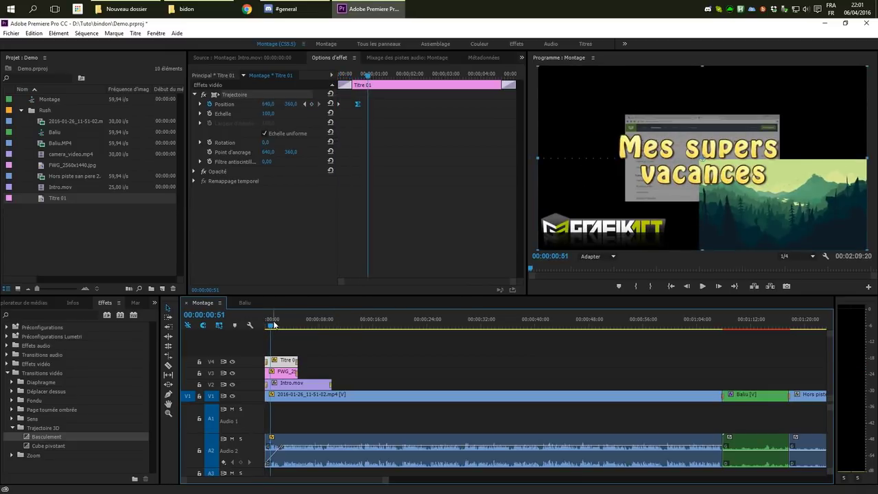
{"action": "mouse_move", "coordinate": [280, 324]}
{"action": "left_mouse_down"}
{"action": "mouse_move", "coordinate": [288, 324]}
{"action": "mouse_move", "coordinate": [265, 323]}
{"action": "left_mouse_up"}
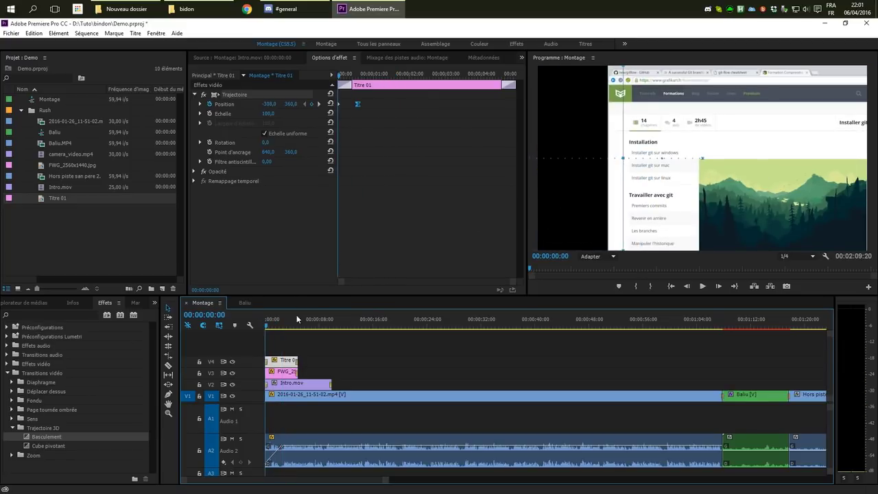
Reshape Titre 01's Position velocity curve so the slide-in starts fast and eases smoothly into the final keyframe.
{"action": "left_click", "coordinate": [281, 320]}
{"action": "left_click", "coordinate": [200, 104]}
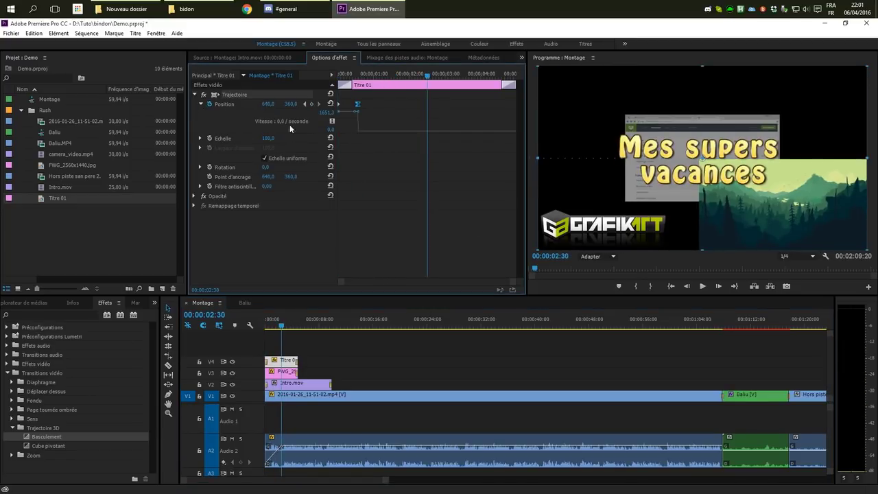
{"action": "left_click_drag", "start_coordinate": [279, 327], "coordinate": [265, 323]}
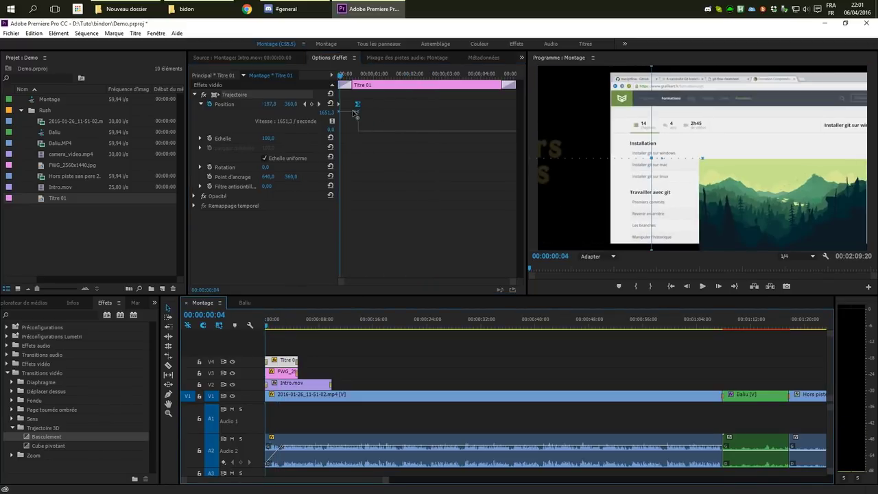
{"action": "left_click", "coordinate": [356, 115]}
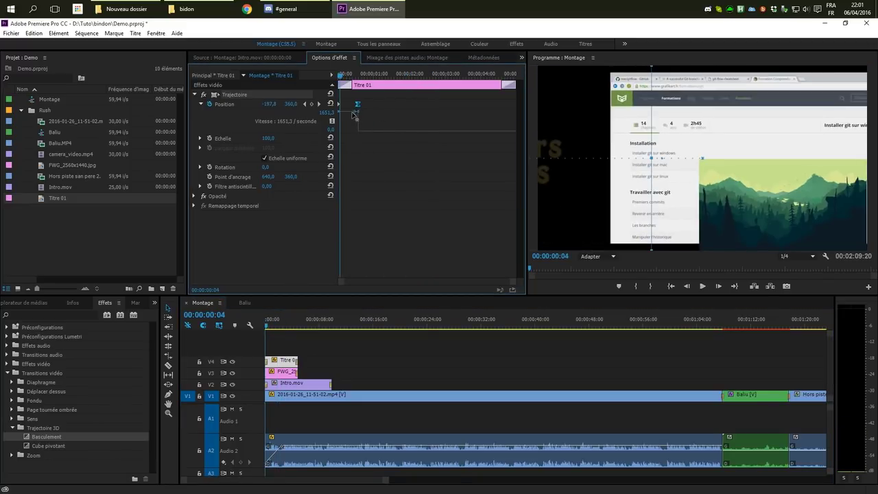
{"action": "left_click_drag", "start_coordinate": [354, 115], "coordinate": [323, 136]}
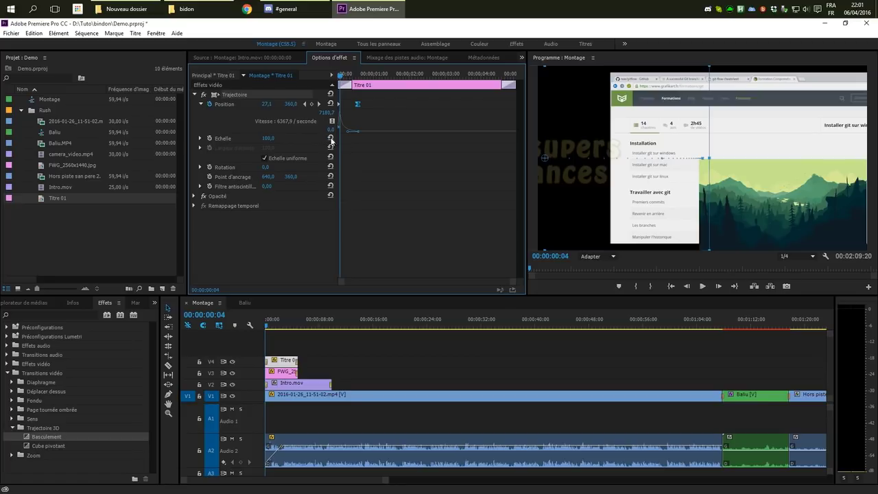
Replay the opening of the montage to check Titre 01's eased slide-in.
{"action": "key", "text": "space"}
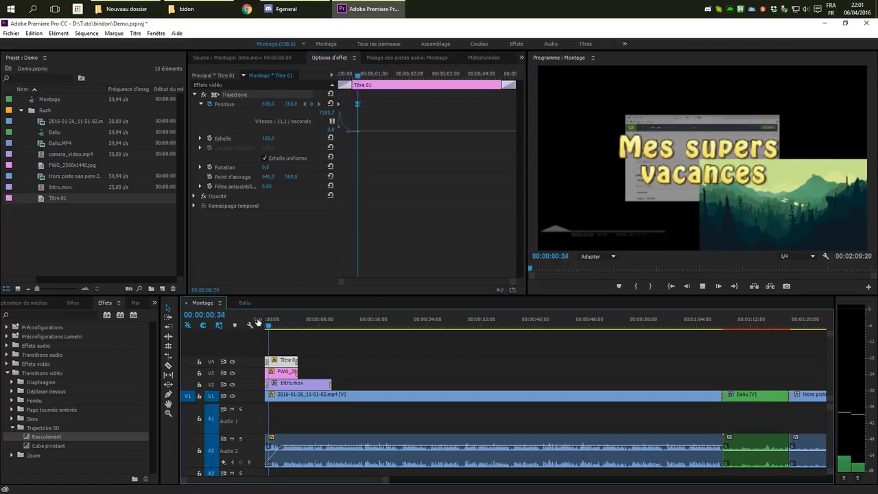
{"action": "mouse_move", "coordinate": [266, 321]}
{"action": "left_mouse_down"}
{"action": "mouse_move", "coordinate": [256, 324]}
{"action": "mouse_move", "coordinate": [273, 327]}
{"action": "mouse_move", "coordinate": [266, 330]}
{"action": "left_mouse_up"}
{"action": "key", "text": "space"}
{"action": "key", "text": "space"}
{"action": "key", "text": "space"}
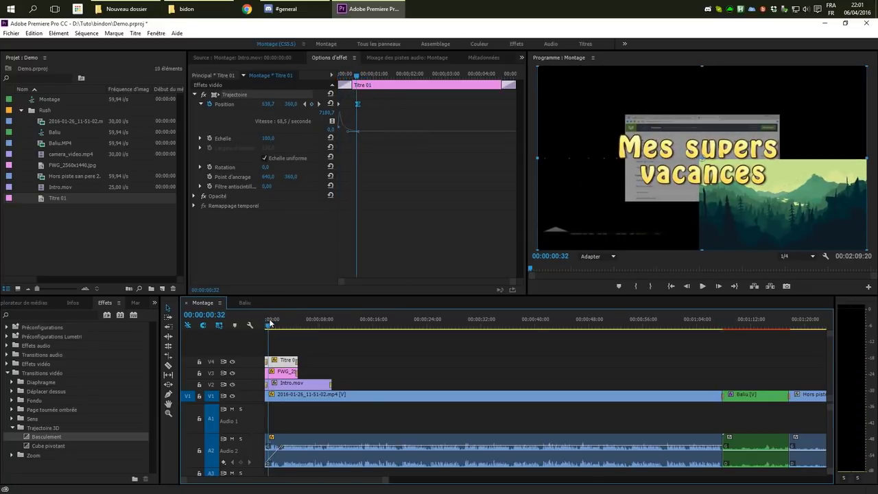
{"action": "key", "text": "space"}
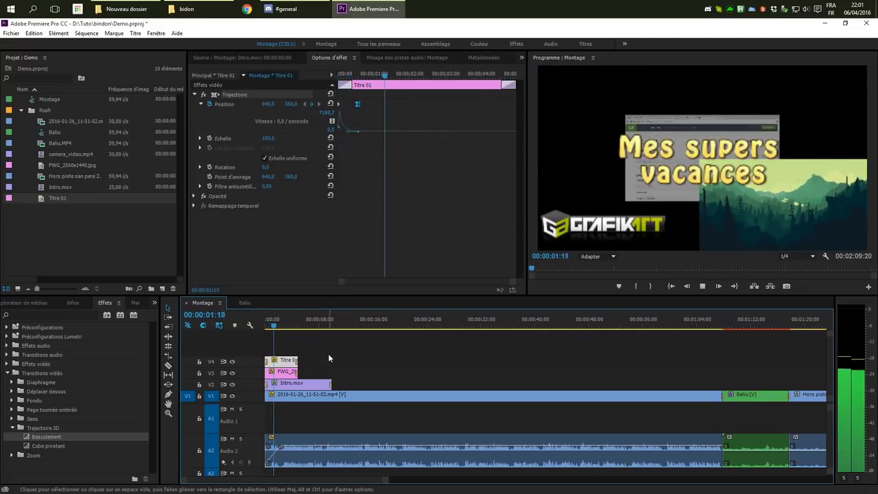
{"action": "key", "text": "space"}
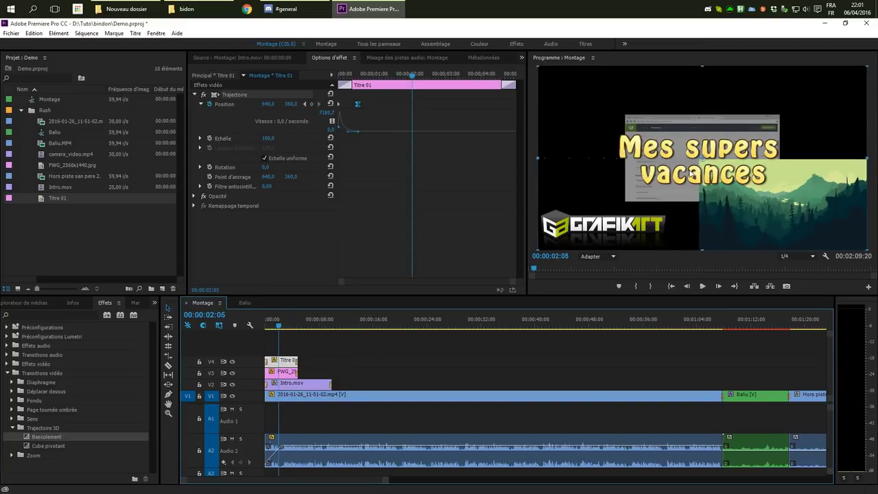
{"action": "left_click", "coordinate": [151, 288]}
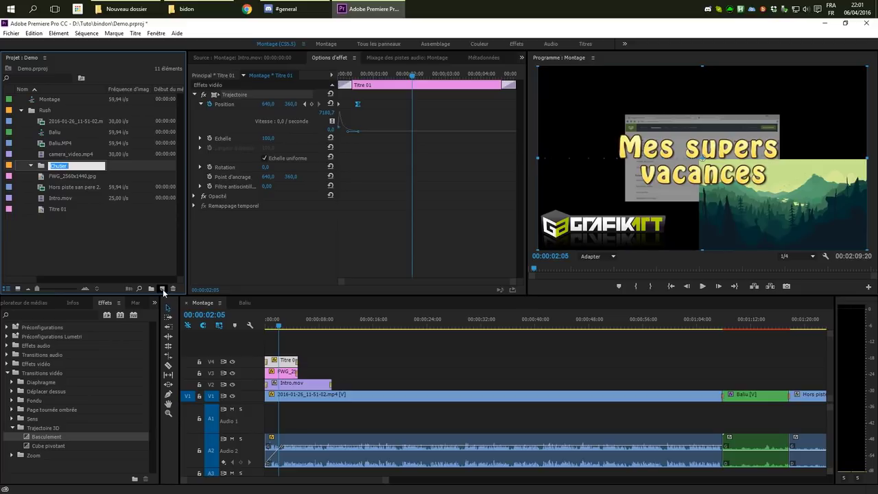
{"action": "key", "text": "Return"}
{"action": "left_click", "coordinate": [65, 163]}
{"action": "key", "text": "Delete"}
Duplicate Titre 01 further along track V4 and change the copy's first line to "Je ne sais pas quoi".
{"action": "left_click", "coordinate": [290, 361]}
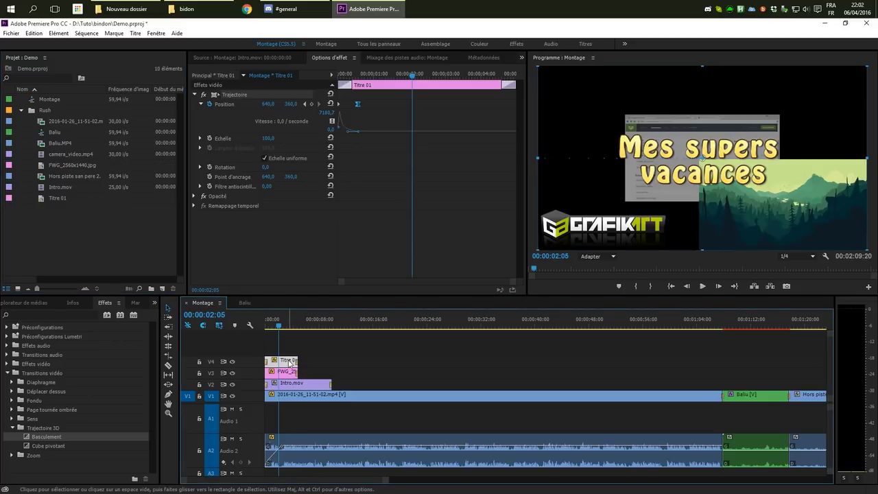
{"action": "left_click_drag", "start_coordinate": [290, 362], "coordinate": [417, 365]}
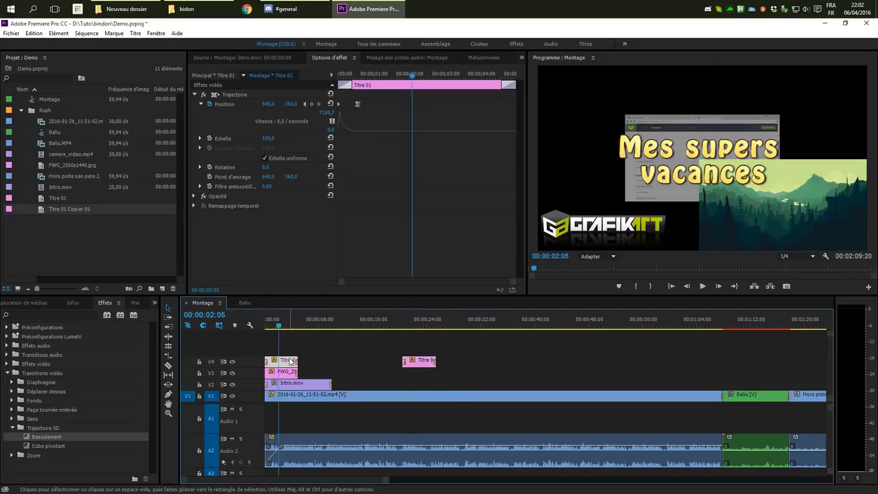
{"action": "left_click", "coordinate": [46, 207]}
{"action": "double_click", "coordinate": [43, 208]}
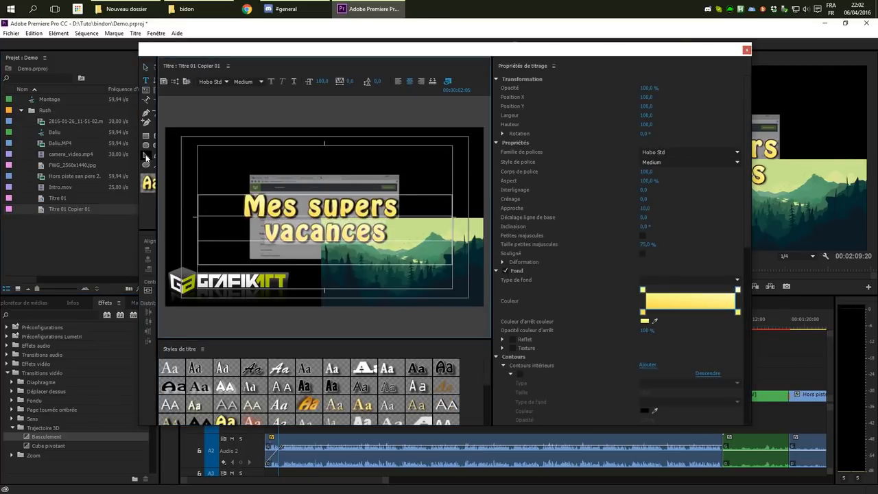
{"action": "key", "text": "ctrl+a"}
{"action": "type", "text": "Je ne s"}
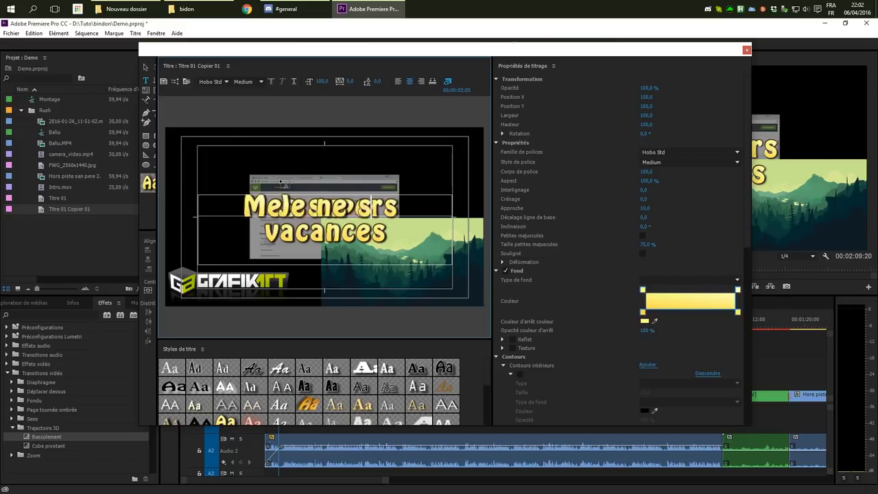
{"action": "type", "text": "ais pa"}
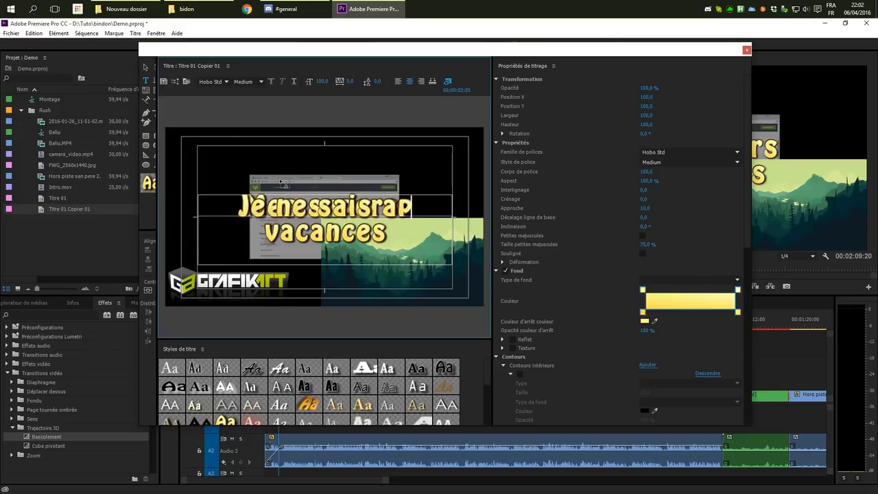
{"action": "type", "text": "quoi"}
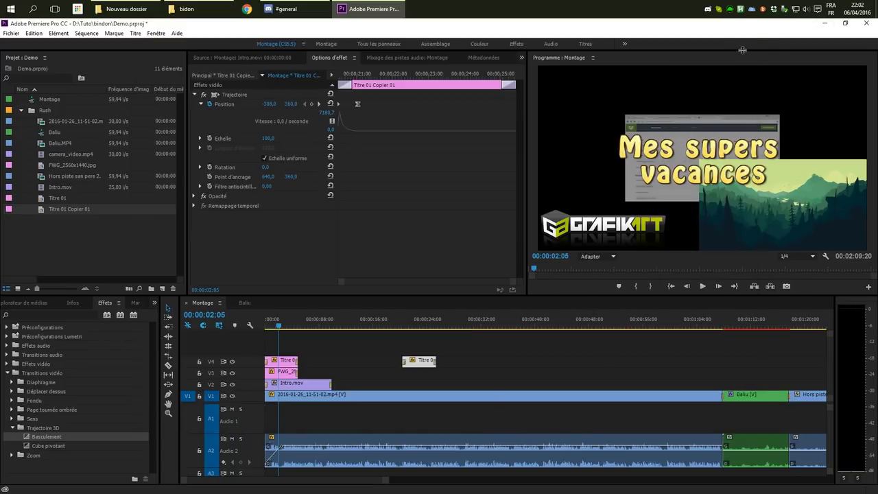
{"action": "left_click", "coordinate": [747, 49]}
Duplicate the copied title three more times along track V4, spacing the copies out up to about 00:00:45.
{"action": "key", "text": "space"}
{"action": "left_click_drag", "start_coordinate": [386, 330], "coordinate": [315, 328]}
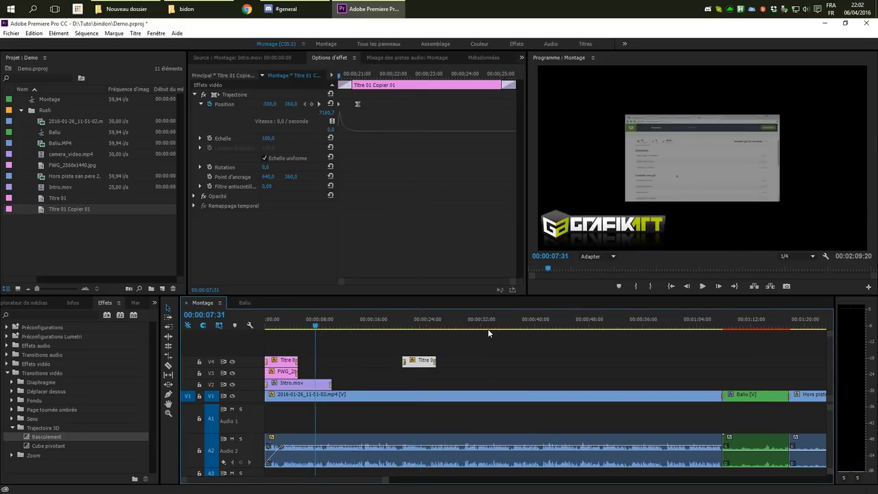
{"action": "left_click_drag", "start_coordinate": [427, 362], "coordinate": [561, 362]}
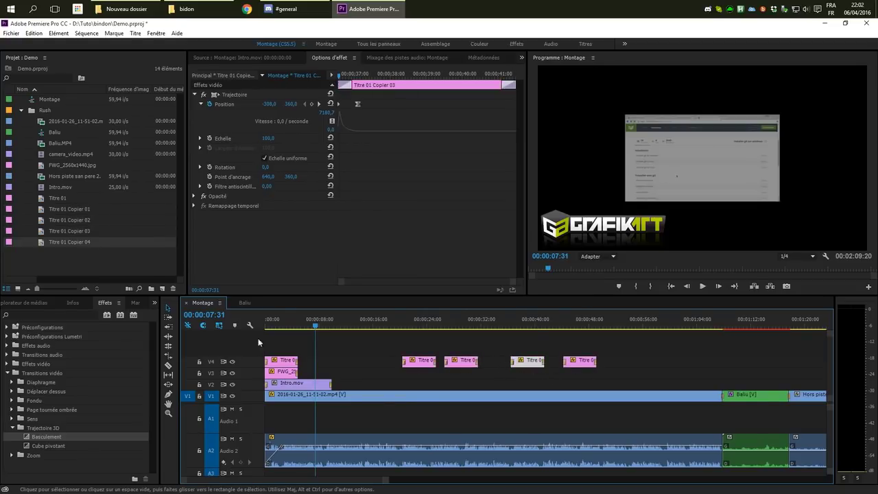
Delete Titre 01 Copier 01 through Titre 01 Copier 04 from the project, including their clips in the montage.
{"action": "left_click", "coordinate": [57, 208]}
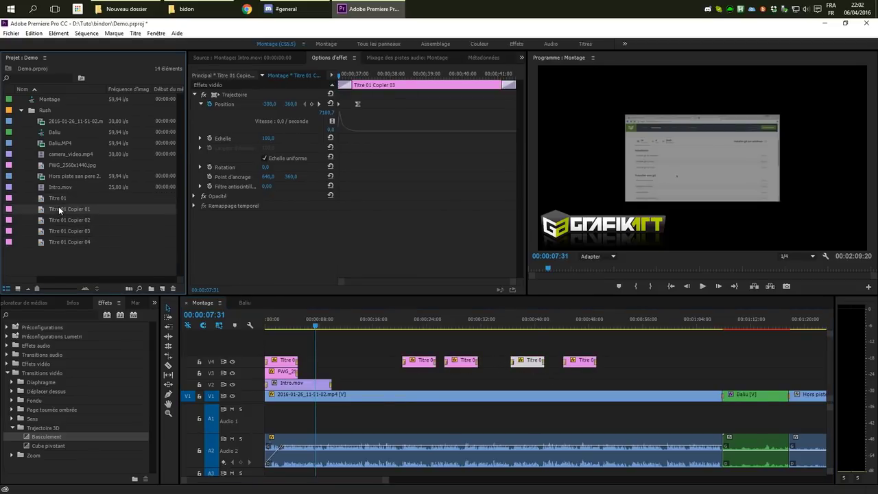
{"action": "left_click", "coordinate": [58, 232], "text": "shift"}
{"action": "left_click", "coordinate": [61, 240], "text": "shift"}
{"action": "key", "text": "Delete"}
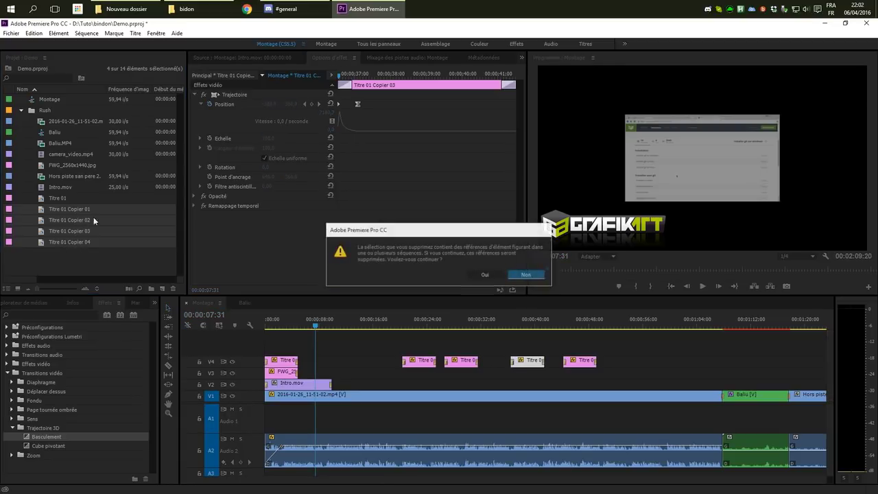
{"action": "left_click", "coordinate": [487, 273]}
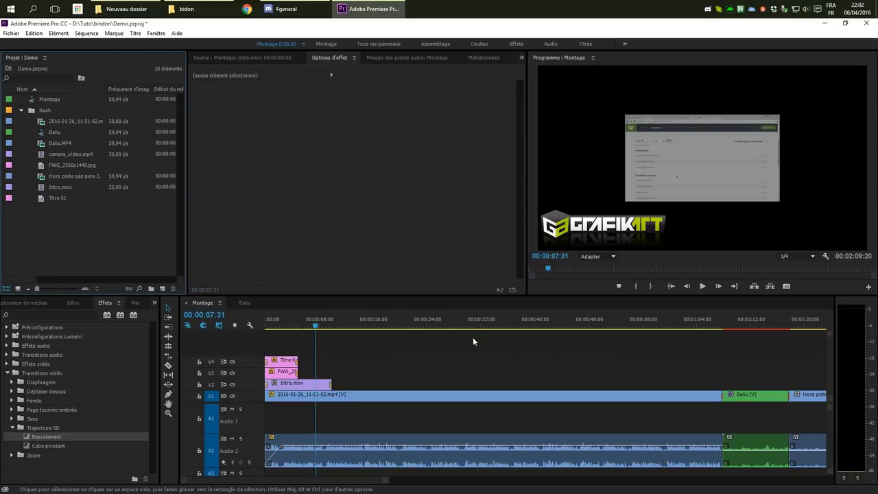
Collapse the Rush bin and create a new sequence from the Montage sequence so that Montage is nested inside it.
{"action": "left_click_drag", "start_coordinate": [326, 327], "coordinate": [254, 326]}
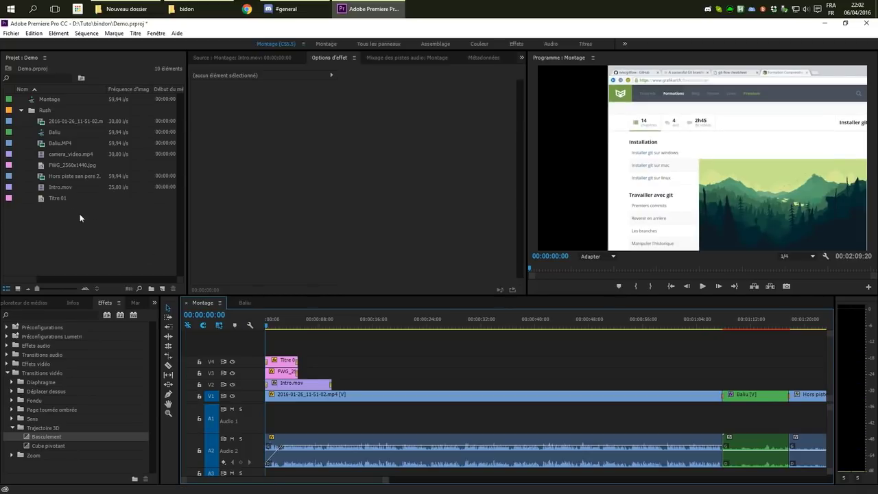
{"action": "left_click", "coordinate": [21, 110]}
{"action": "left_click", "coordinate": [37, 99]}
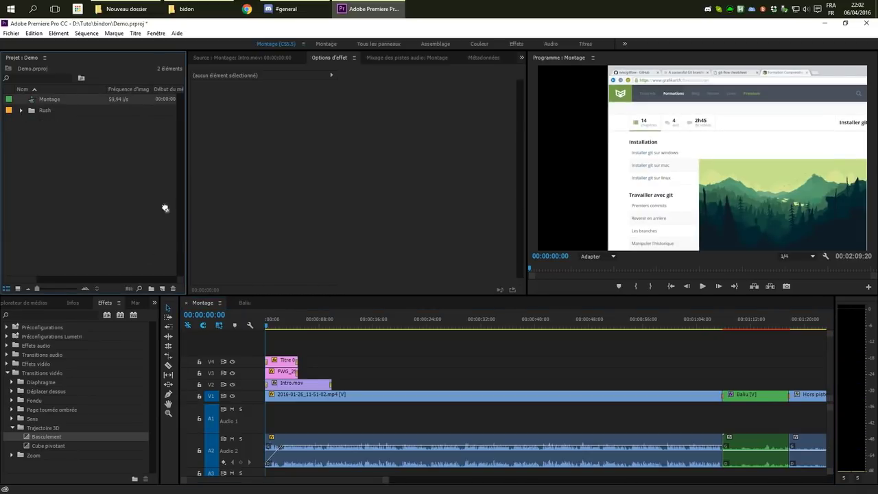
{"action": "left_click_drag", "start_coordinate": [165, 287], "coordinate": [163, 288]}
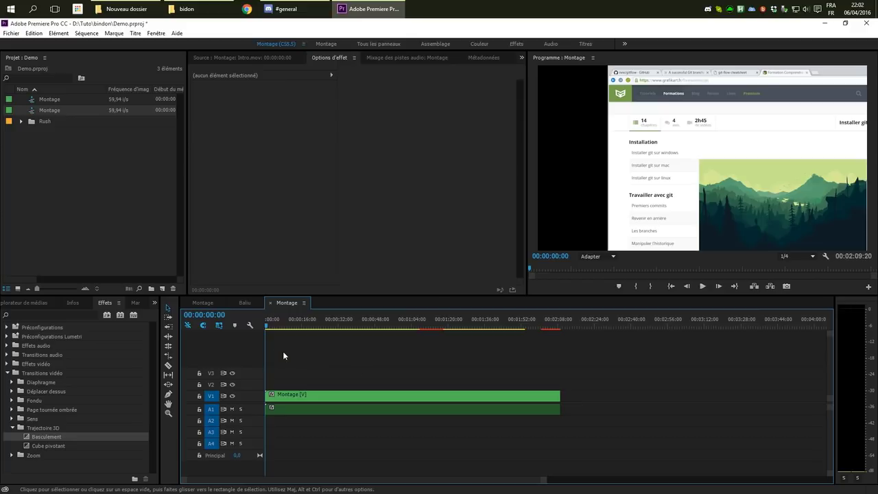
Enlarge tracks V1 and A1 in the new sequence, and open the nested Montage clip to inspect its source sequence.
{"action": "double_click", "coordinate": [241, 394]}
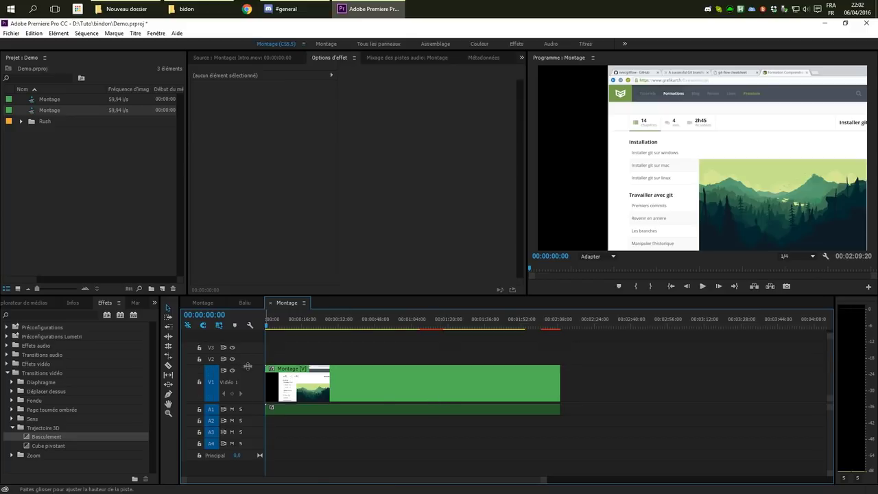
{"action": "double_click", "coordinate": [285, 411]}
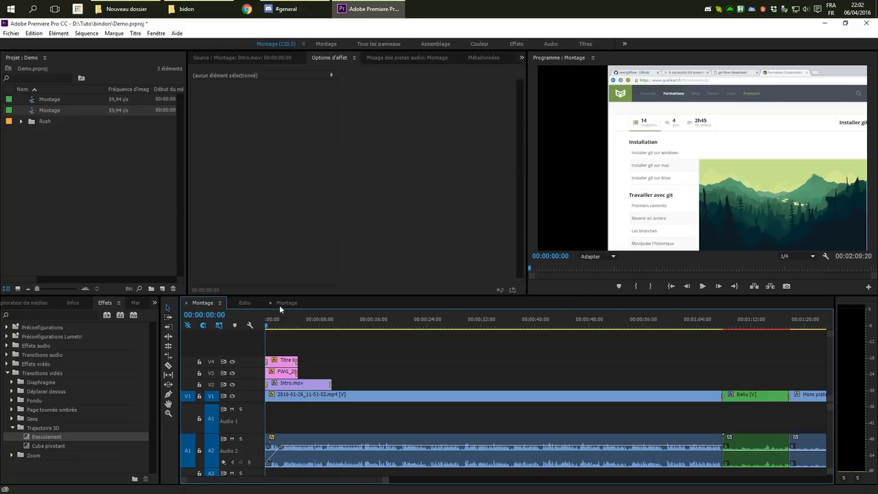
{"action": "left_click", "coordinate": [280, 304]}
{"action": "double_click", "coordinate": [254, 407]}
{"action": "double_click", "coordinate": [313, 412]}
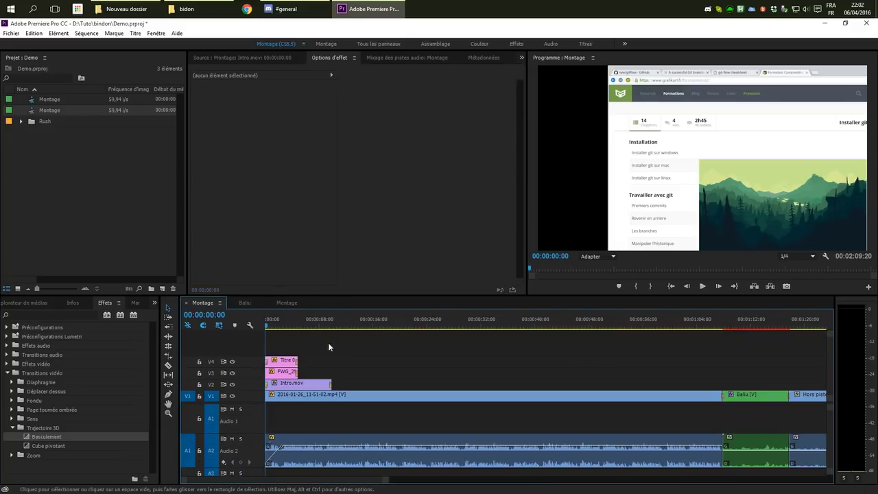
{"action": "left_click", "coordinate": [284, 302]}
Raise the nested Montage clip's audio volume slightly on track A1.
{"action": "left_click", "coordinate": [568, 416]}
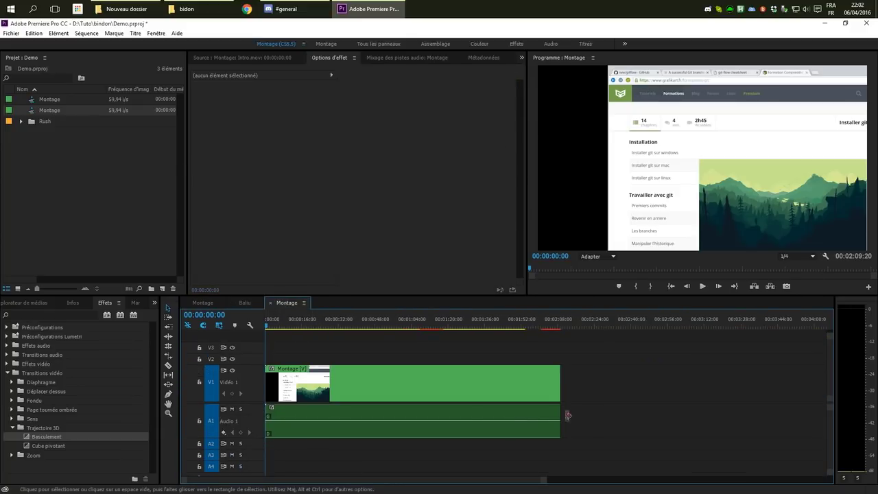
{"action": "left_click", "coordinate": [481, 422]}
{"action": "left_click_drag", "start_coordinate": [481, 422], "coordinate": [481, 415]}
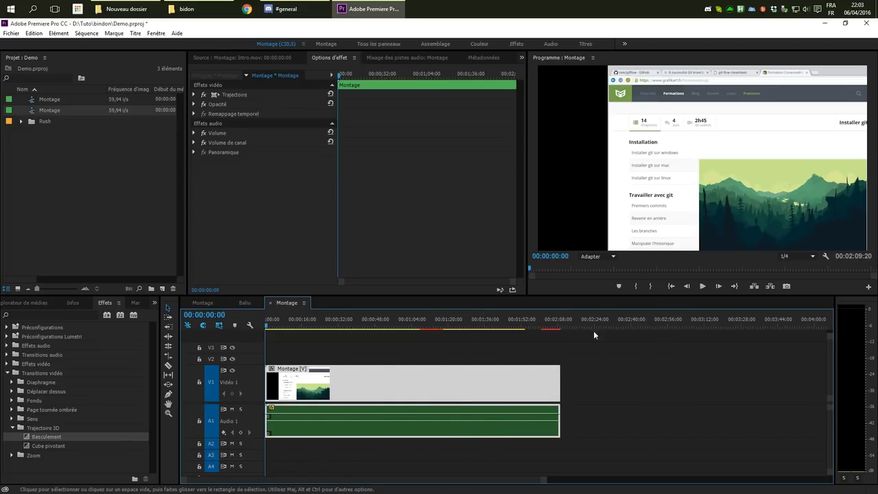
Scrub through the new sequence to review the nested montage, and return to its start with nothing selected.
{"action": "left_click_drag", "start_coordinate": [406, 326], "coordinate": [488, 324]}
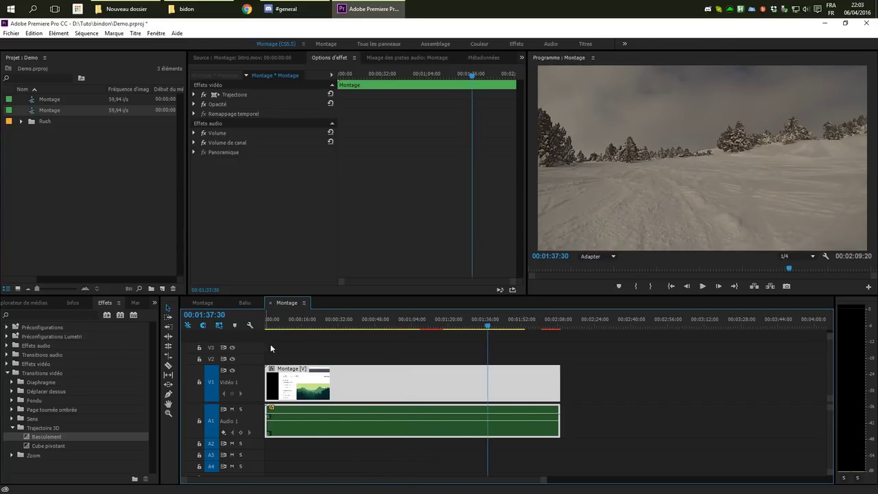
{"action": "left_click_drag", "start_coordinate": [493, 313], "coordinate": [538, 328]}
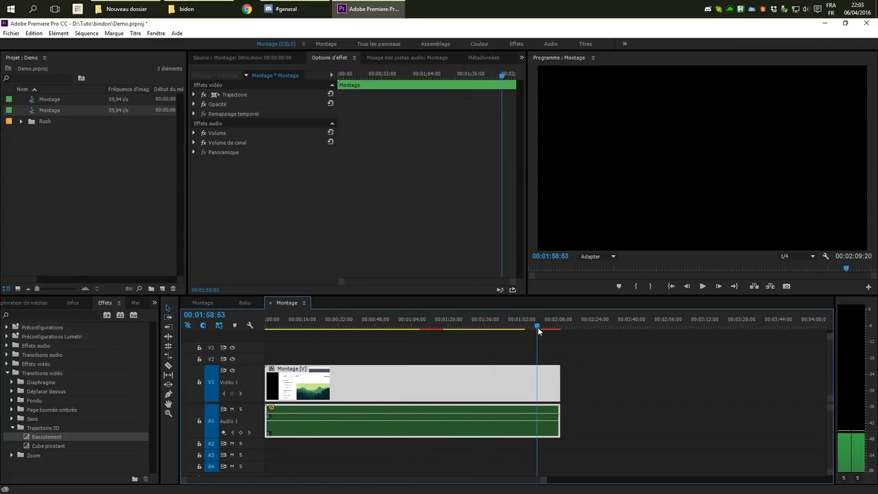
{"action": "left_click_drag", "start_coordinate": [450, 340], "coordinate": [248, 333]}
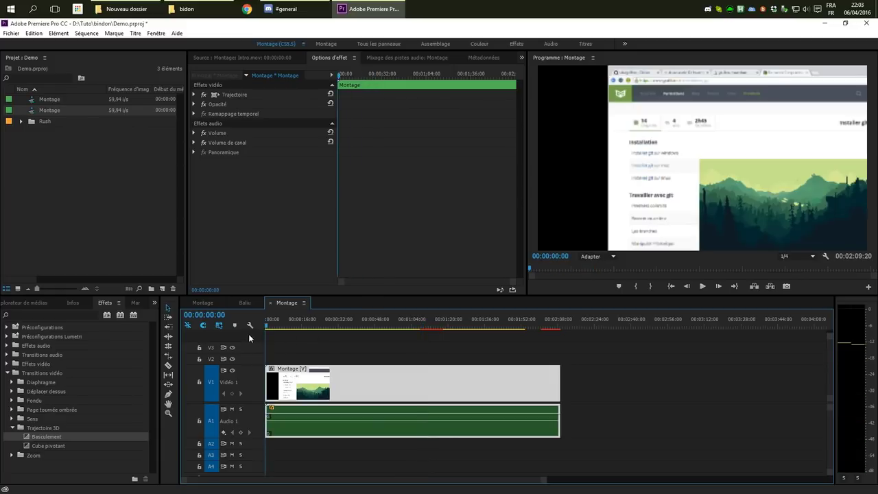
{"action": "left_click", "coordinate": [293, 348]}
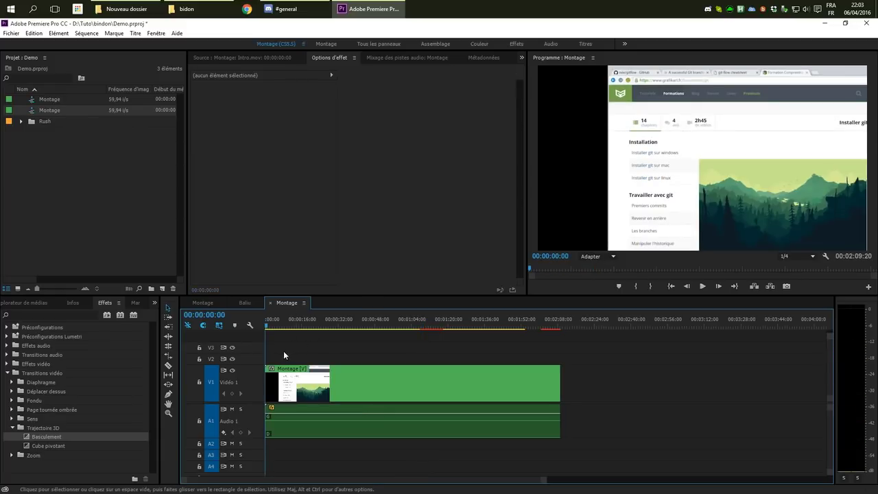
Open the media export settings for the sequence and set the source range to the entire sequence.
{"action": "left_click", "coordinate": [12, 33]}
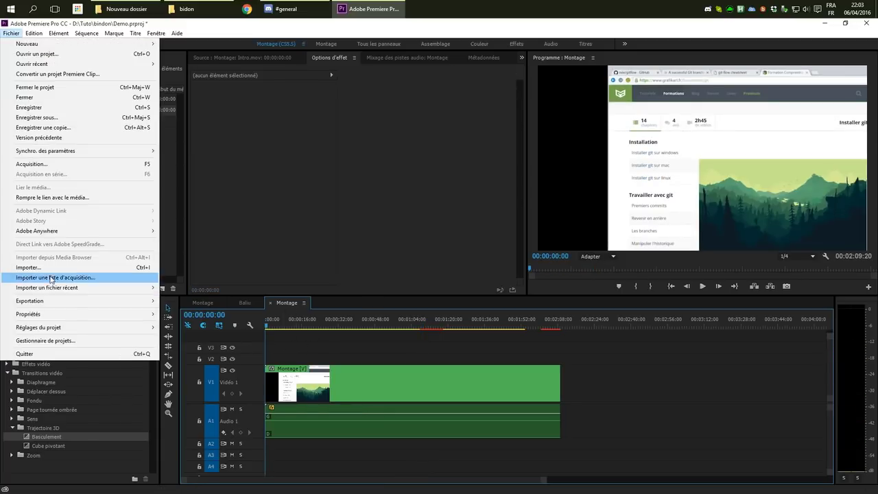
{"action": "mouse_move", "coordinate": [69, 301]}
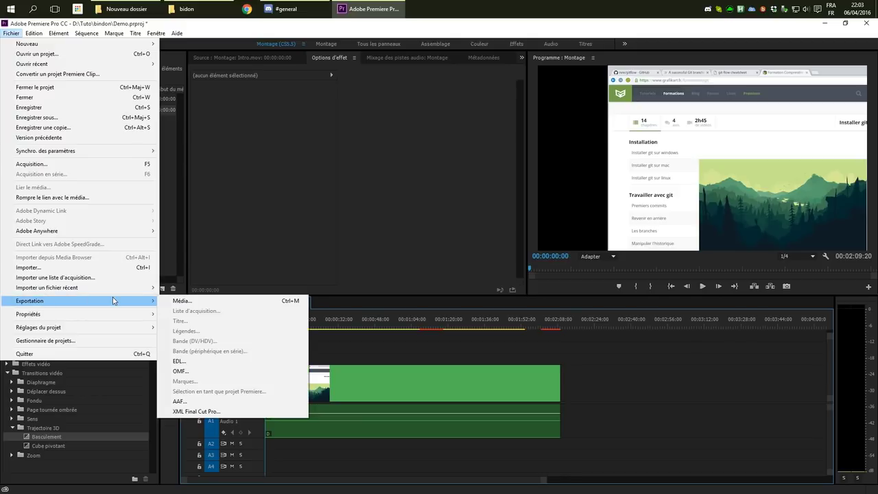
{"action": "left_click", "coordinate": [227, 302]}
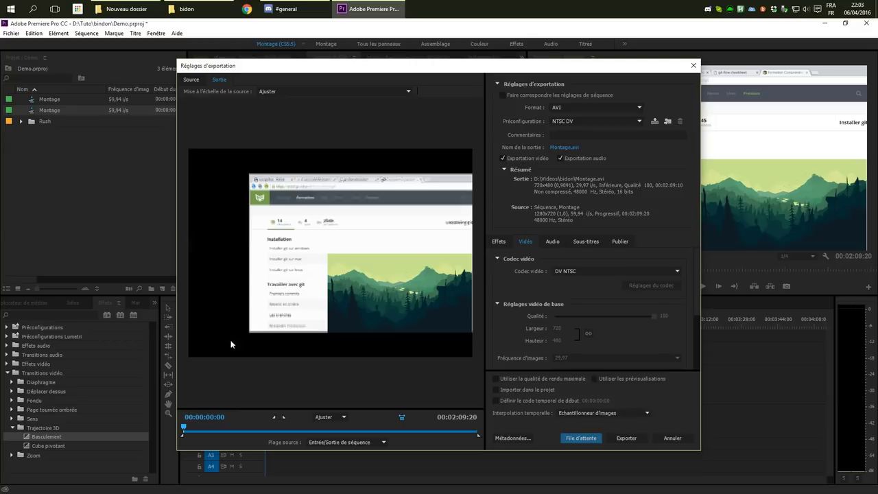
{"action": "mouse_move", "coordinate": [187, 425]}
{"action": "left_mouse_down"}
{"action": "mouse_move", "coordinate": [479, 427]}
{"action": "mouse_move", "coordinate": [183, 427]}
{"action": "left_mouse_up"}
{"action": "left_click", "coordinate": [344, 446]}
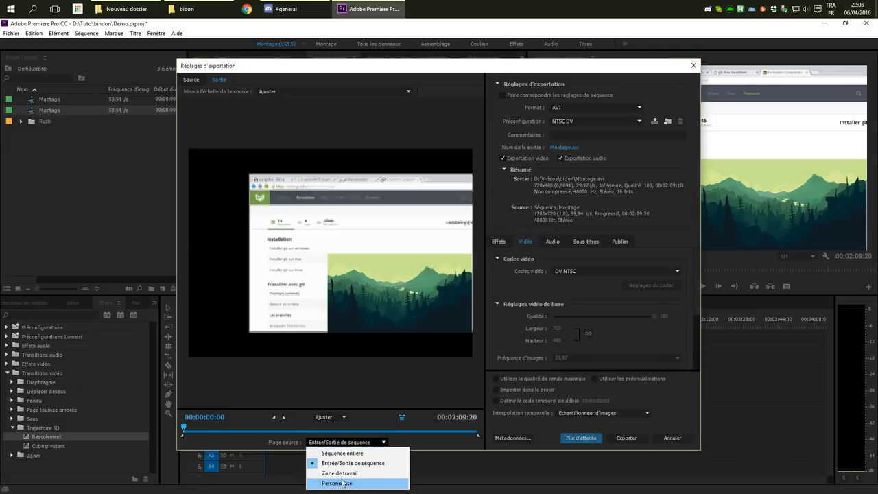
{"action": "left_click", "coordinate": [346, 454]}
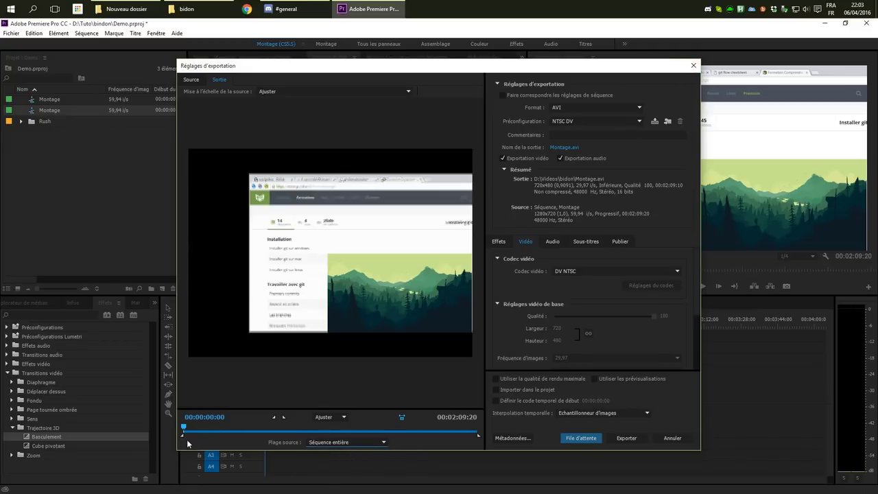
Try a custom export range ending at about 00:00:59:44 in the export settings, and close them without exporting.
{"action": "left_click_drag", "start_coordinate": [184, 434], "coordinate": [219, 434]}
{"action": "left_click", "coordinate": [319, 429]}
{"action": "left_click", "coordinate": [284, 417]}
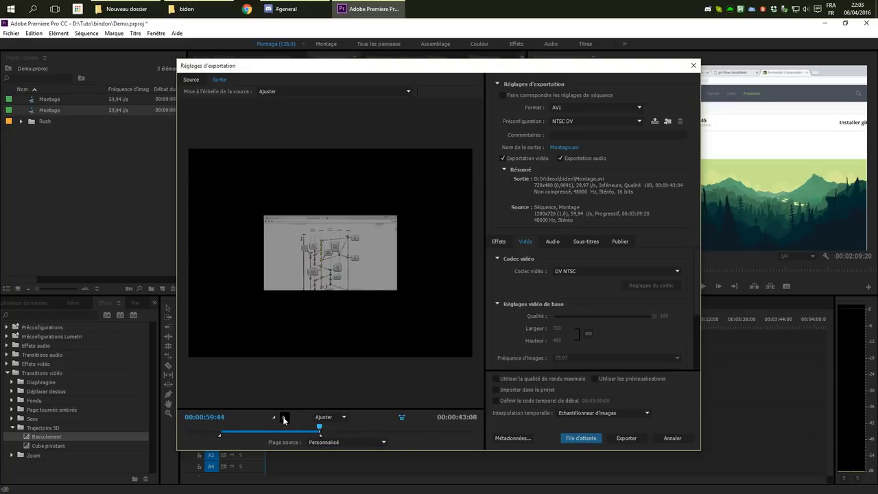
{"action": "left_click", "coordinate": [694, 66]}
Mark an in-to-out range about 00:01:41:54 long from the start of the new sequence.
{"action": "left_click_drag", "start_coordinate": [332, 325], "coordinate": [263, 328]}
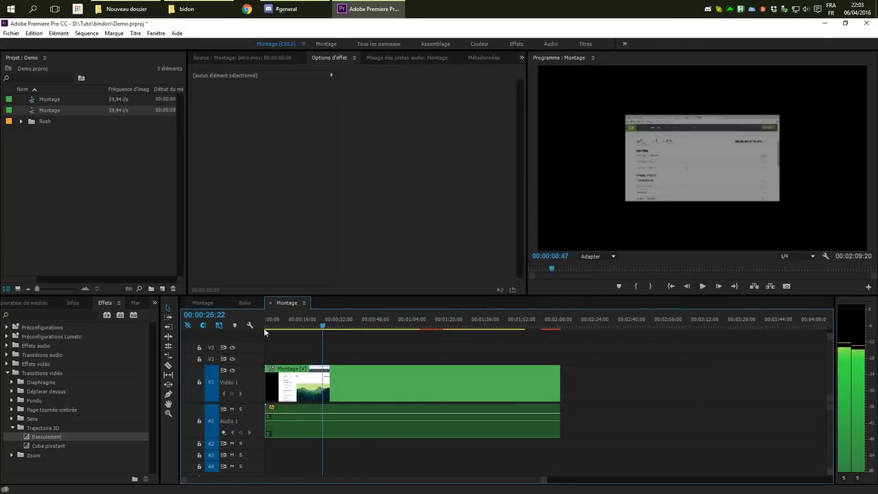
{"action": "key", "text": "i"}
{"action": "left_click", "coordinate": [432, 321]}
{"action": "key", "text": "o"}
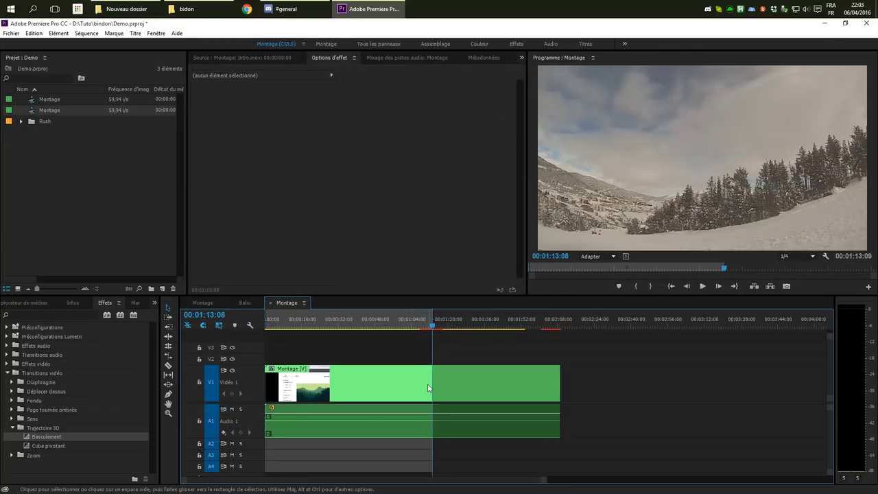
{"action": "left_click_drag", "start_coordinate": [433, 317], "coordinate": [498, 317]}
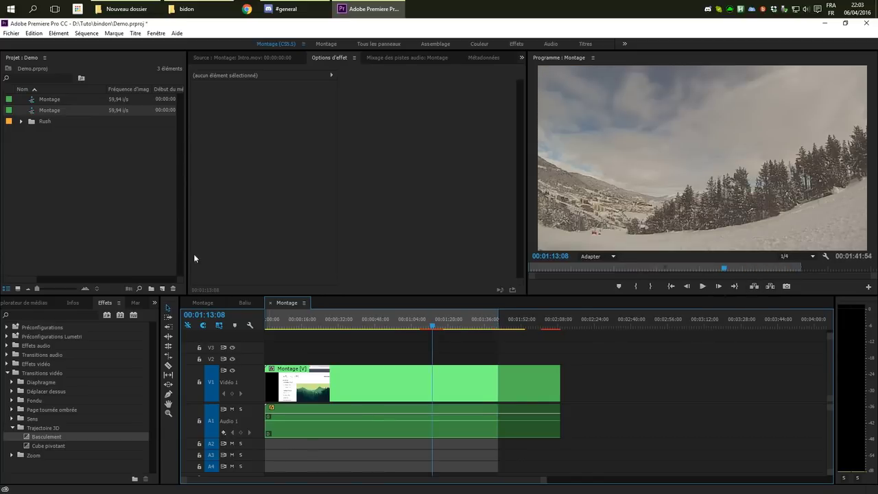
Open the media export settings for the marked range and choose the H.264 format, keeping the high-bitrate match-source preset.
{"action": "left_click", "coordinate": [11, 33]}
{"action": "mouse_move", "coordinate": [51, 303]}
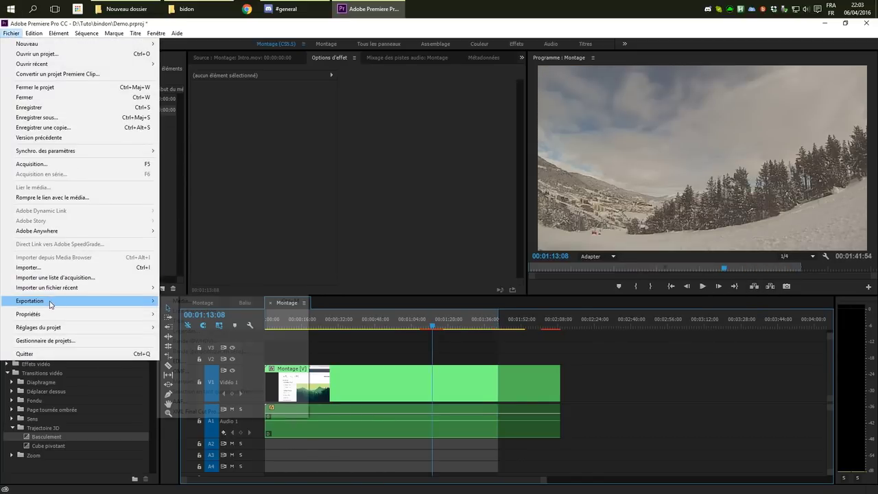
{"action": "left_click", "coordinate": [210, 299]}
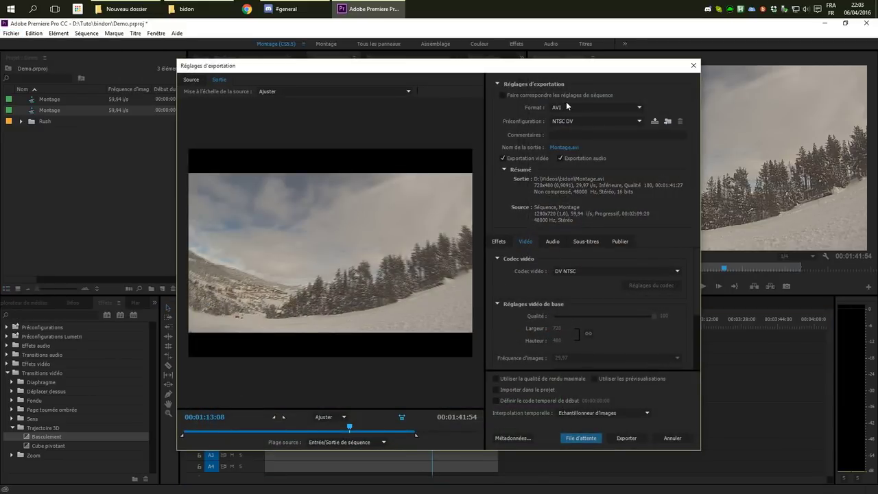
{"action": "left_click", "coordinate": [602, 109]}
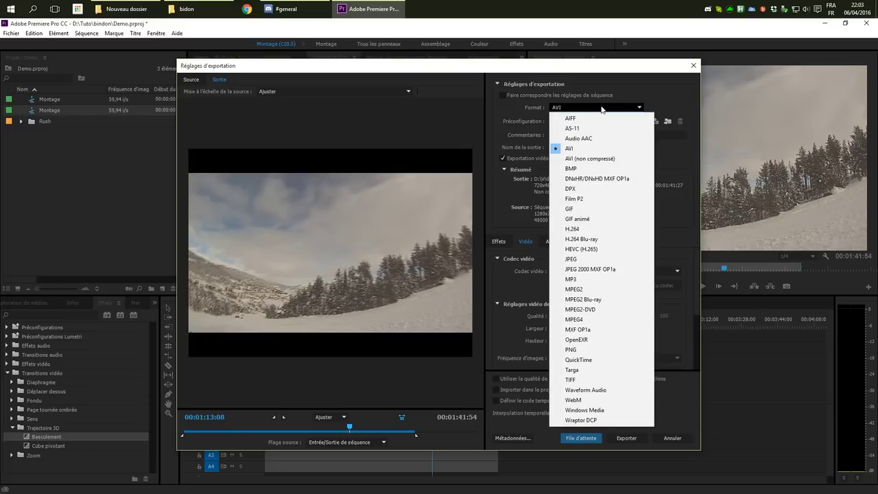
{"action": "left_click", "coordinate": [568, 228]}
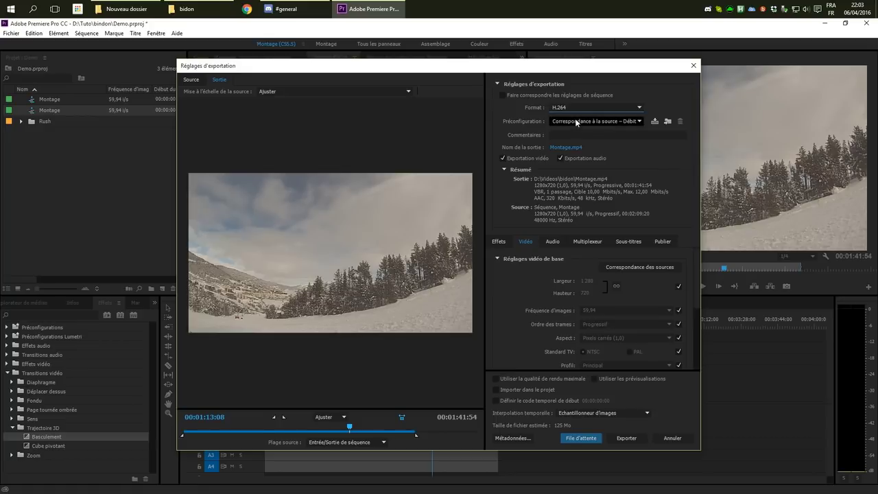
{"action": "left_click", "coordinate": [580, 122]}
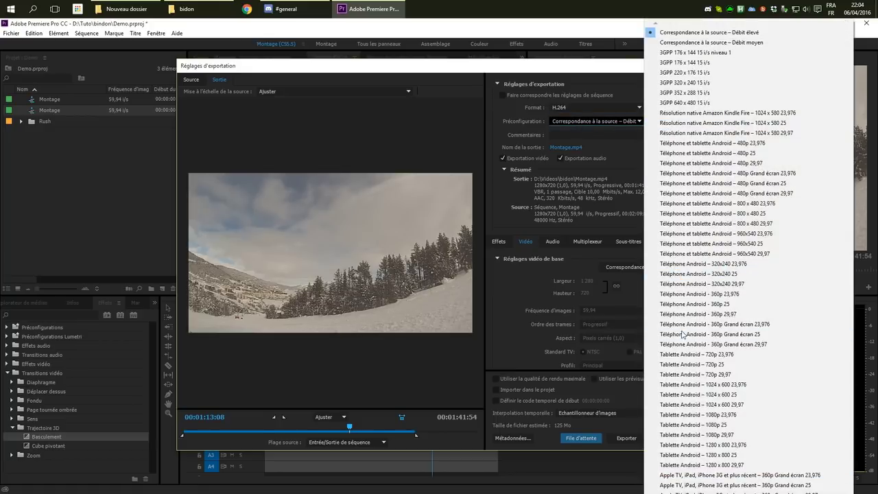
{"action": "left_click", "coordinate": [598, 174]}
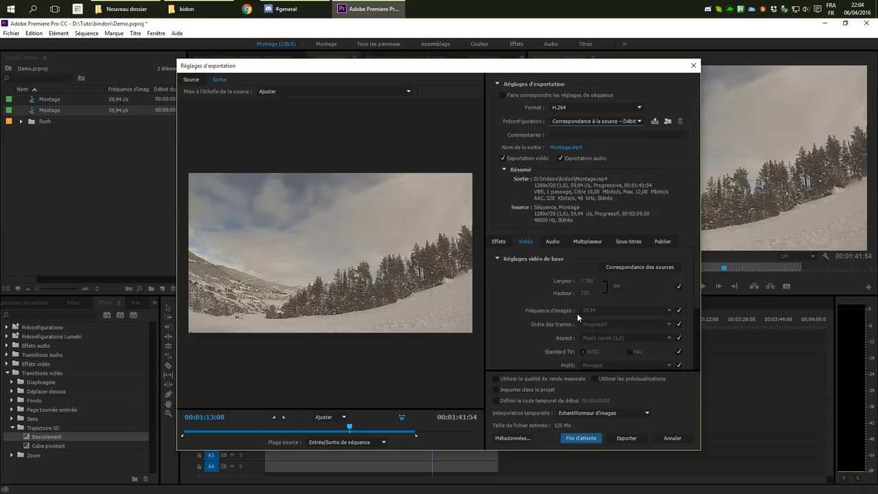
Try the DVCPRO HD (1.5) pixel aspect for the export, and restore matching to the source.
{"action": "left_click", "coordinate": [679, 338]}
{"action": "left_click", "coordinate": [652, 338]}
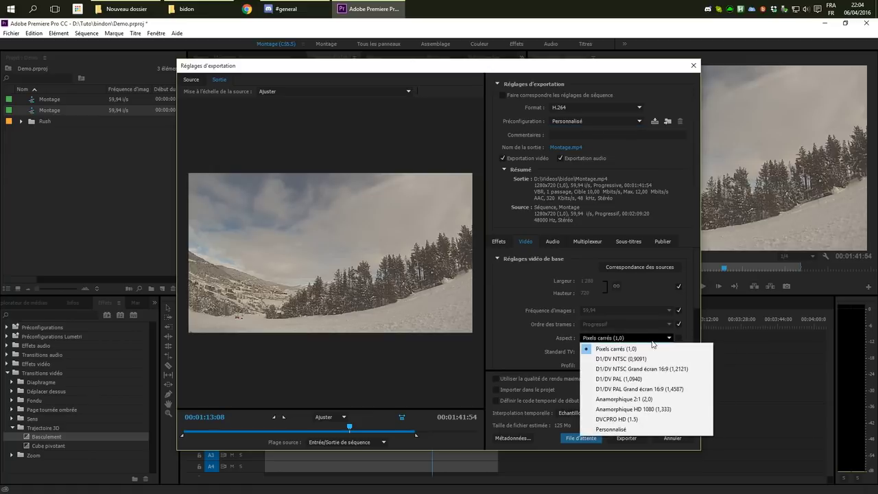
{"action": "left_click", "coordinate": [642, 420]}
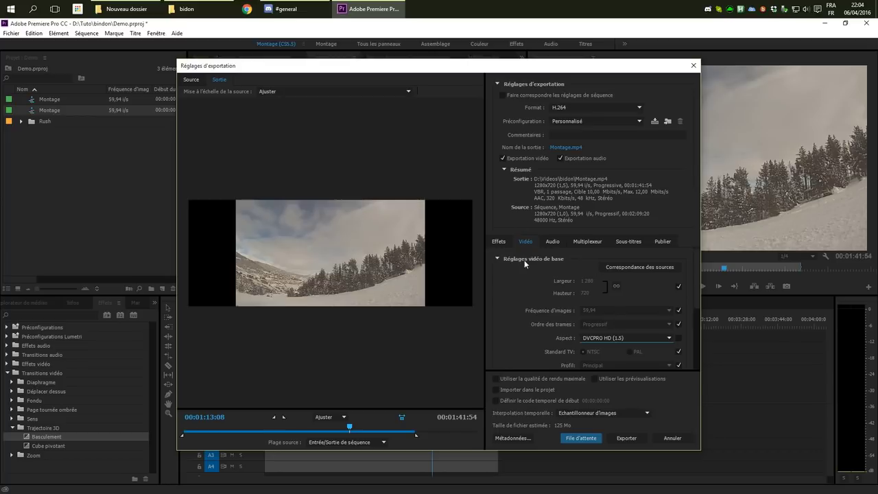
{"action": "left_click", "coordinate": [679, 338]}
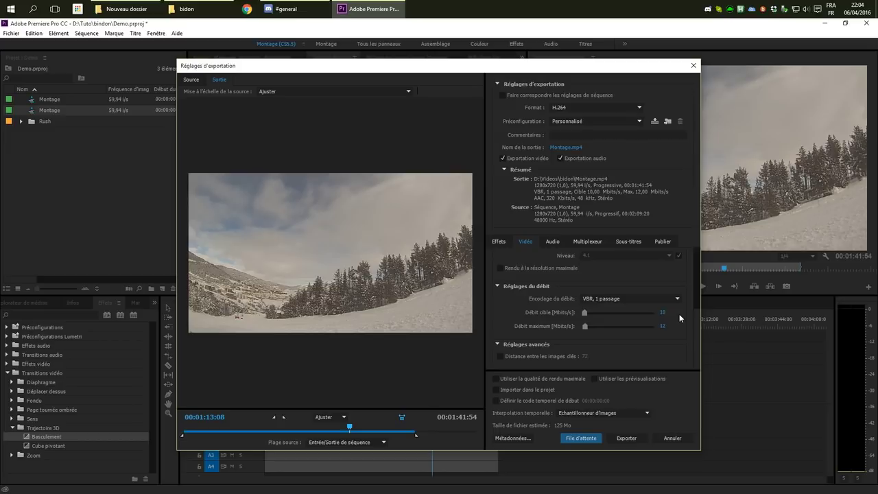
Review the export's remaining video settings and its audio format, channel and quality options.
{"action": "scroll", "coordinate": [689, 281], "scroll_direction": "down", "scroll_amount": 2}
{"action": "scroll", "coordinate": [689, 275], "scroll_direction": "down", "scroll_amount": 3}
{"action": "left_click", "coordinate": [546, 242]}
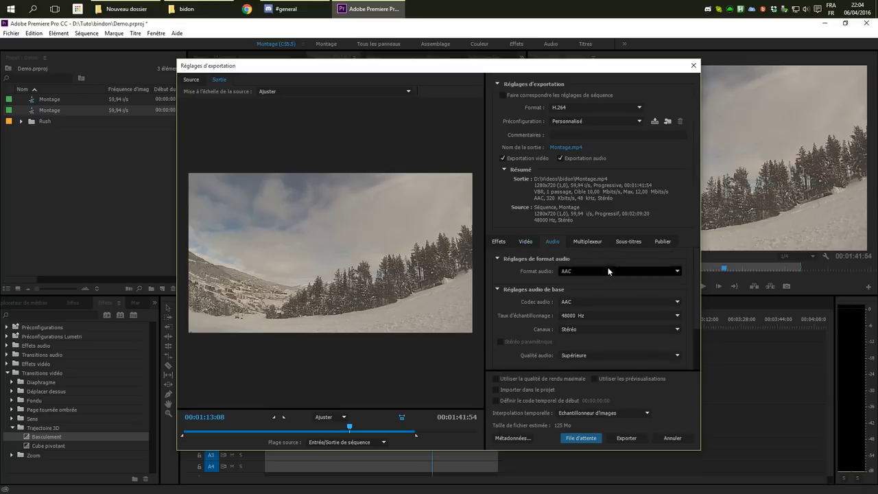
{"action": "scroll", "coordinate": [608, 331], "scroll_direction": "down", "scroll_amount": 1}
{"action": "scroll", "coordinate": [605, 329], "scroll_direction": "up", "scroll_amount": 1}
{"action": "left_click", "coordinate": [603, 330]}
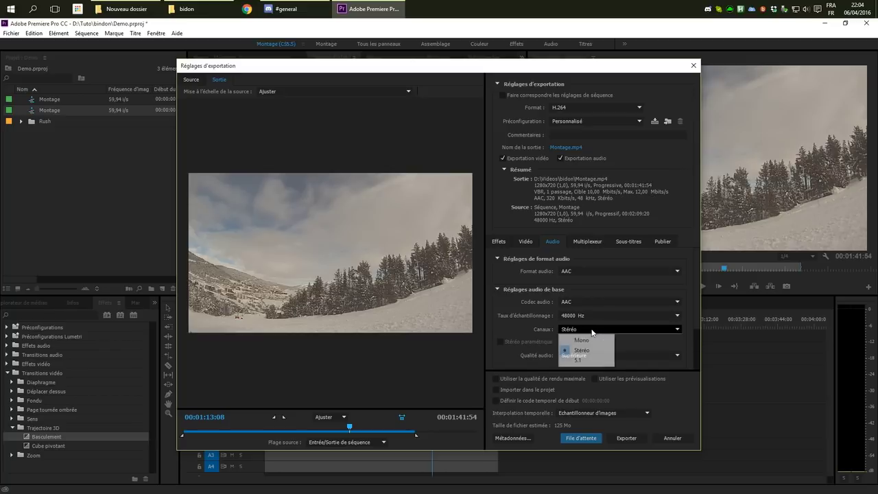
{"action": "left_click", "coordinate": [662, 355]}
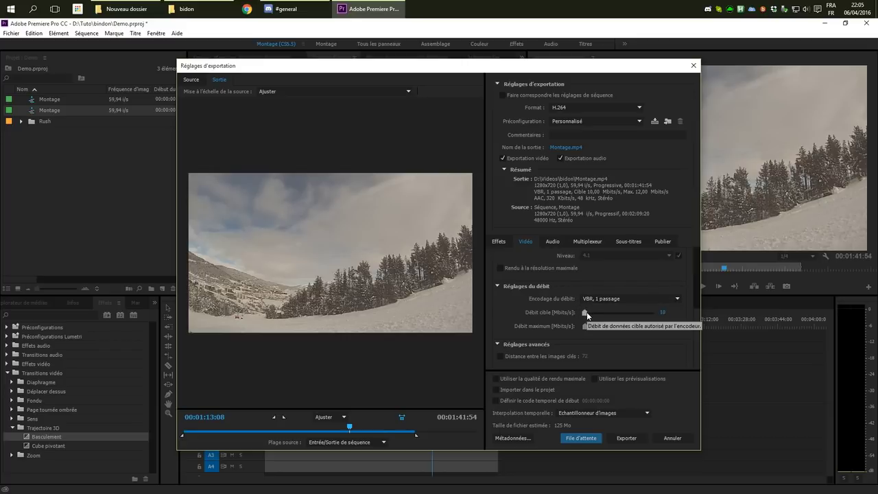
Raise the export's target bitrate to 15.73 Mbps and the maximum bitrate to 32.92 Mbps.
{"action": "left_click_drag", "start_coordinate": [586, 312], "coordinate": [588, 312]}
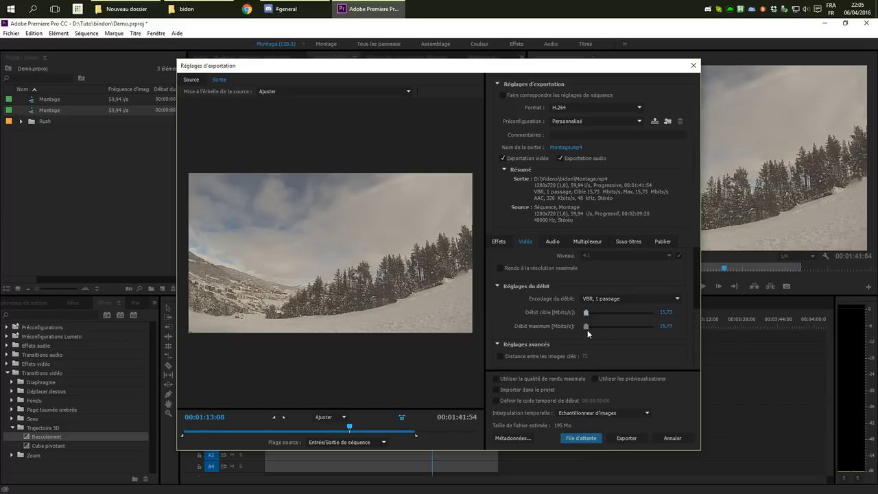
{"action": "left_click_drag", "start_coordinate": [585, 329], "coordinate": [590, 327]}
{"action": "scroll", "coordinate": [694, 300], "scroll_direction": "up", "scroll_amount": 5}
{"action": "left_click_drag", "start_coordinate": [699, 317], "coordinate": [672, 294]}
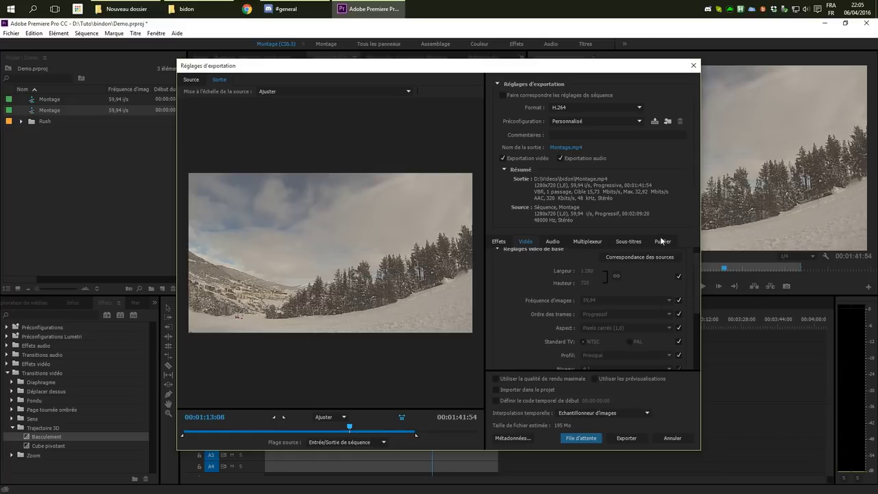
Try the uncompressed AVI export format, and switch the format back to H.264.
{"action": "left_click", "coordinate": [576, 108]}
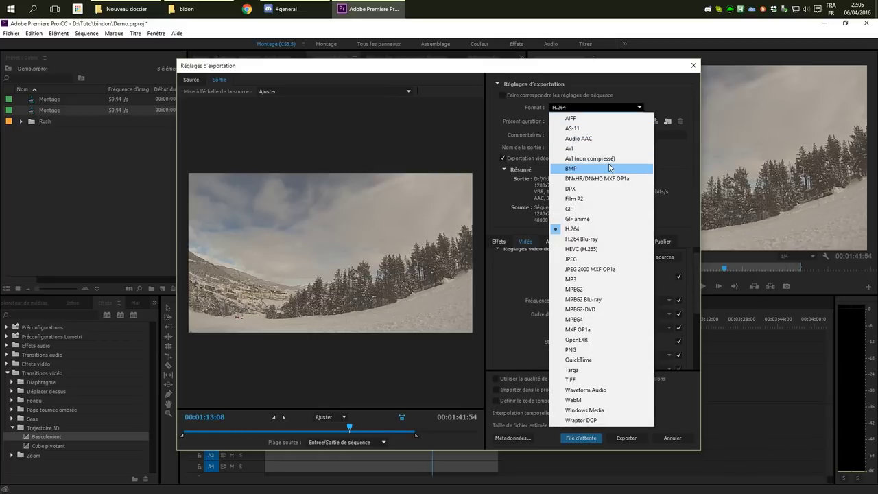
{"action": "left_click", "coordinate": [611, 157]}
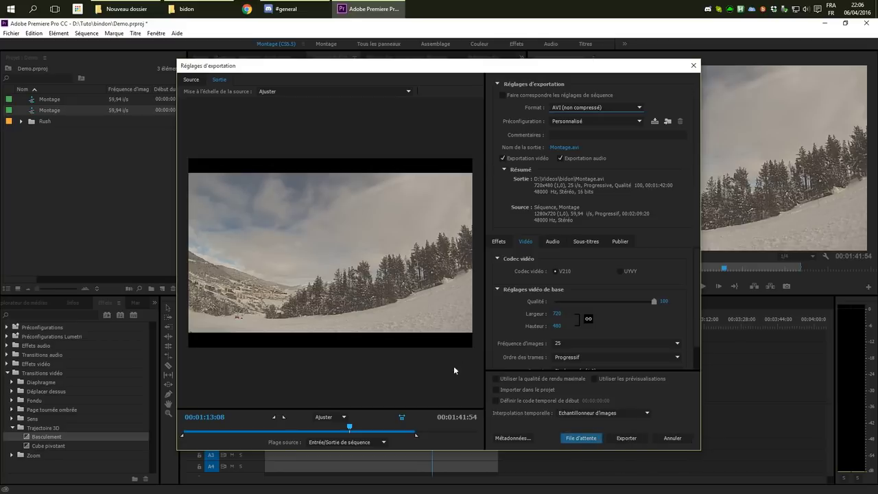
{"action": "left_click", "coordinate": [592, 107]}
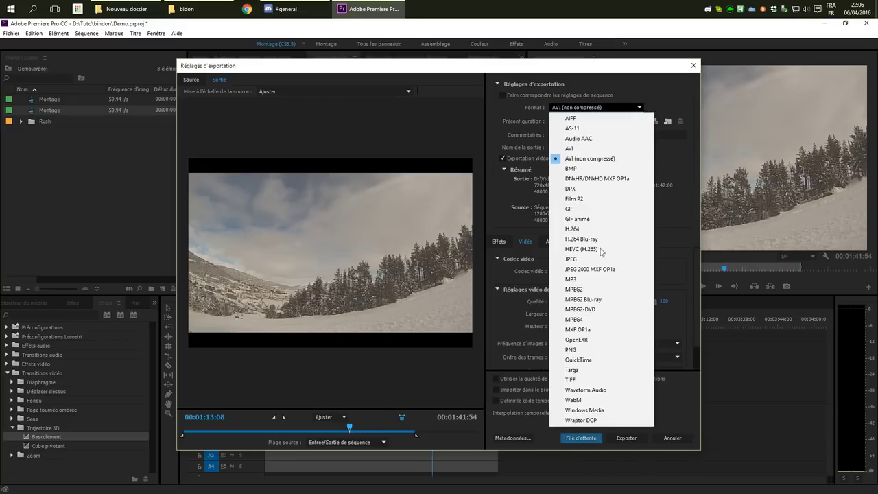
{"action": "left_click", "coordinate": [594, 229]}
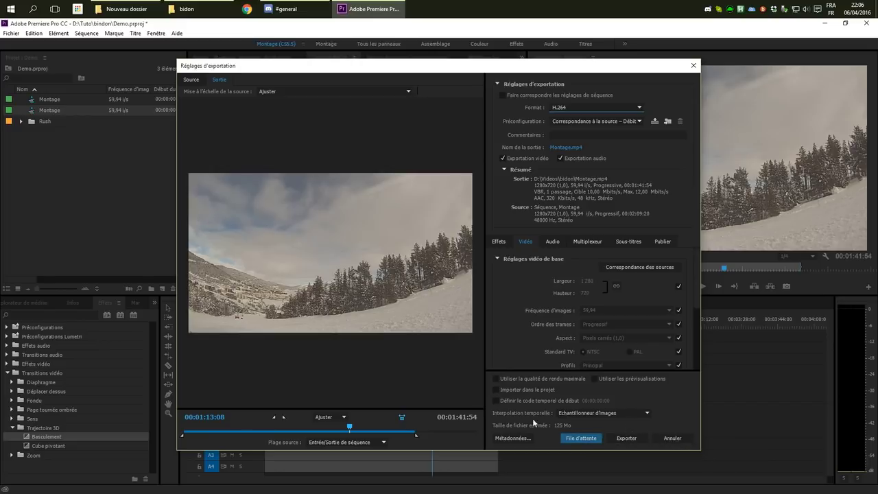
Queue the export in Adobe Media Encoder, and delete the mIX fINAL job from the queue before closing the encoder.
{"action": "left_click", "coordinate": [579, 439]}
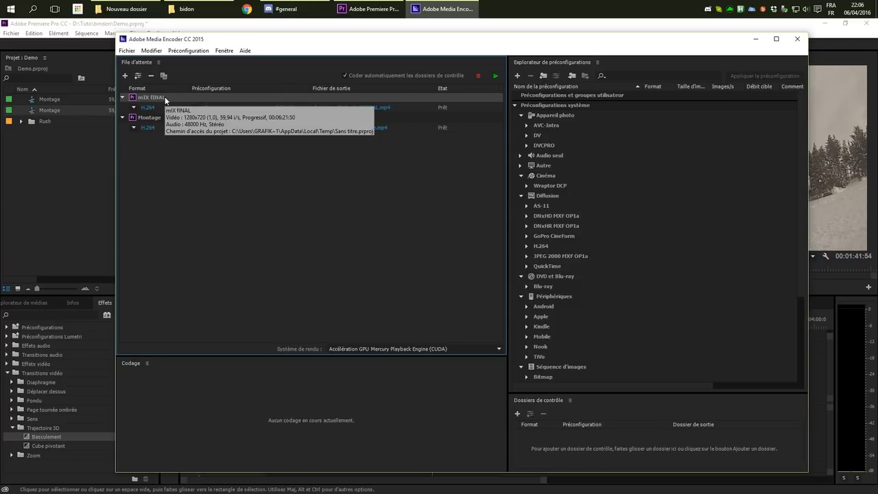
{"action": "key", "text": "Delete"}
{"action": "left_click", "coordinate": [506, 285]}
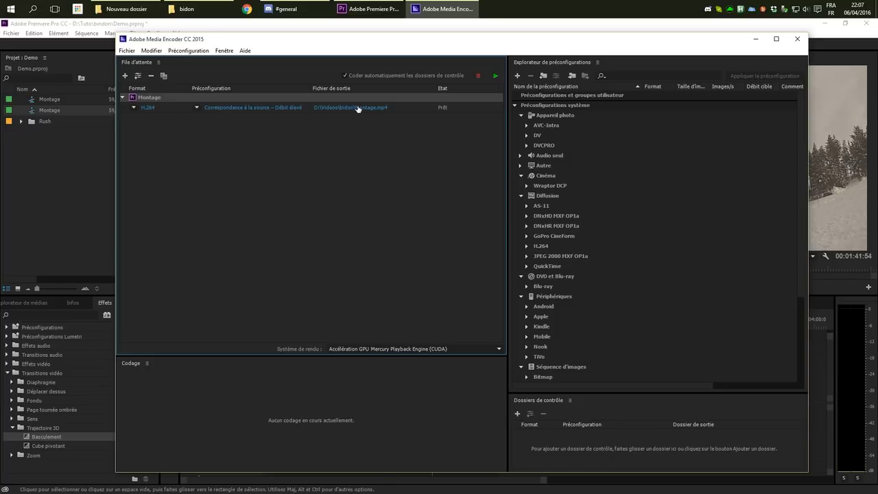
{"action": "left_click", "coordinate": [797, 39]}
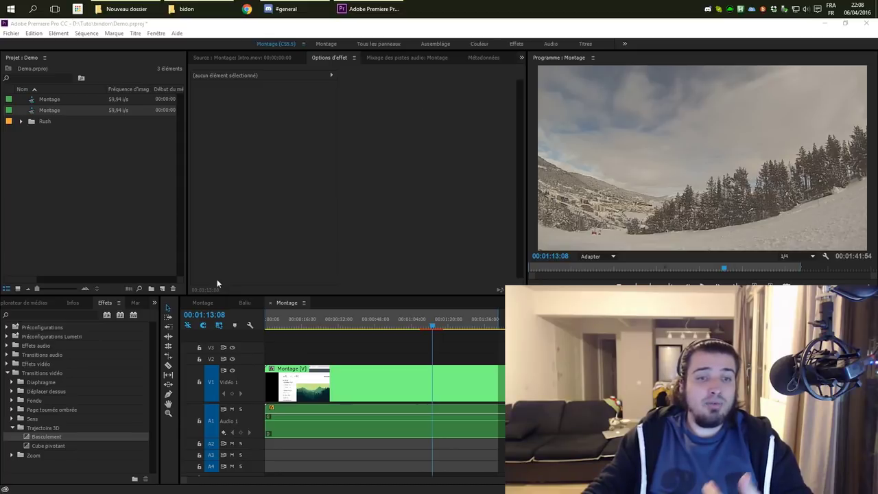
Expand the Rush bin and delete every clip from the original Montage sequence's timeline.
{"action": "left_click", "coordinate": [202, 303]}
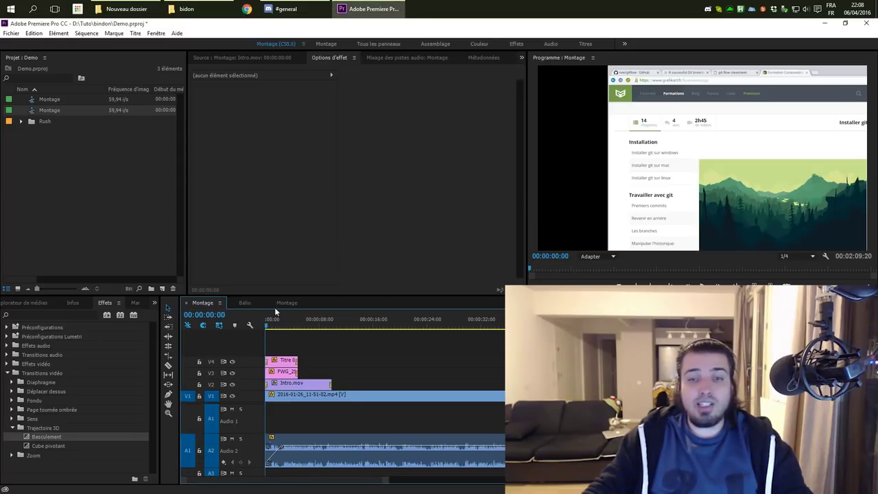
{"action": "left_click", "coordinate": [21, 122]}
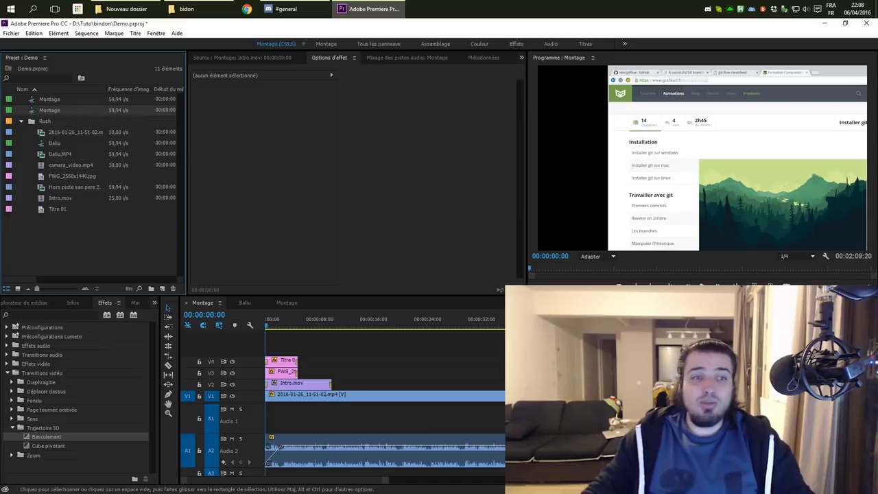
{"action": "left_click", "coordinate": [394, 359]}
{"action": "key", "text": "ctrl+a"}
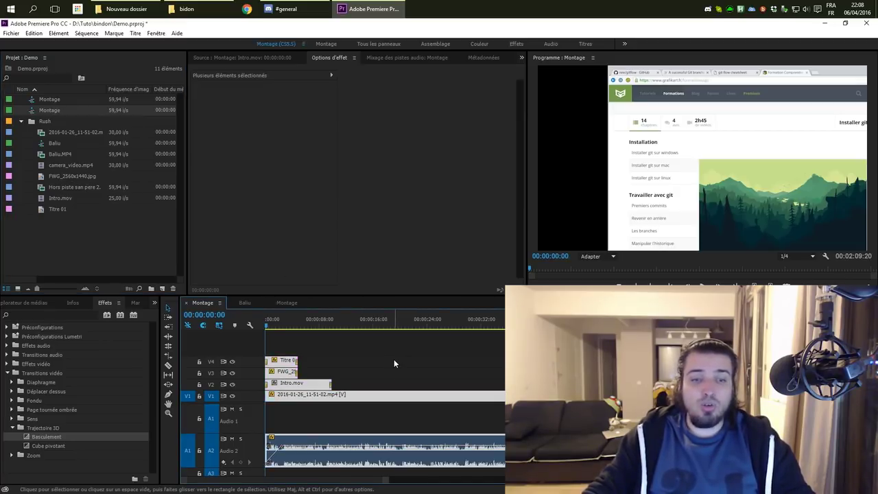
{"action": "key", "text": "Delete"}
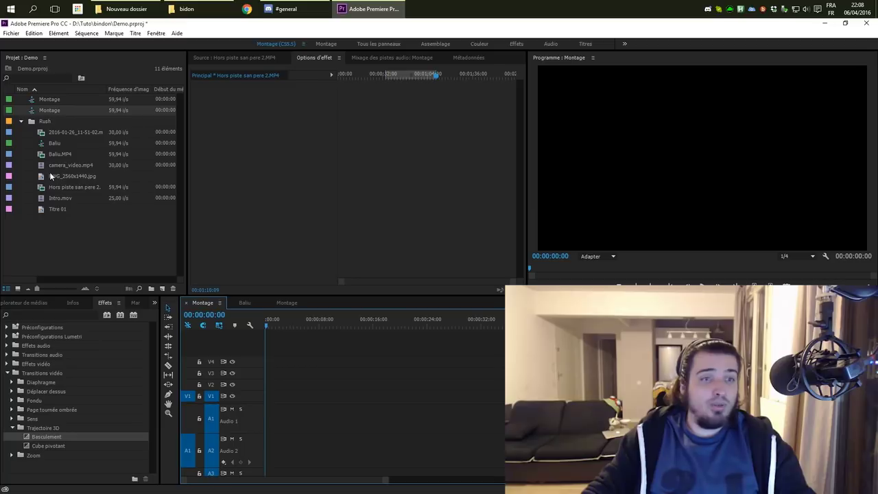
Place the 2016-01-26_11-51-02.mp4 clip on track V1 of the empty Montage sequence, with its sound on Audio 2.
{"action": "left_click", "coordinate": [42, 192]}
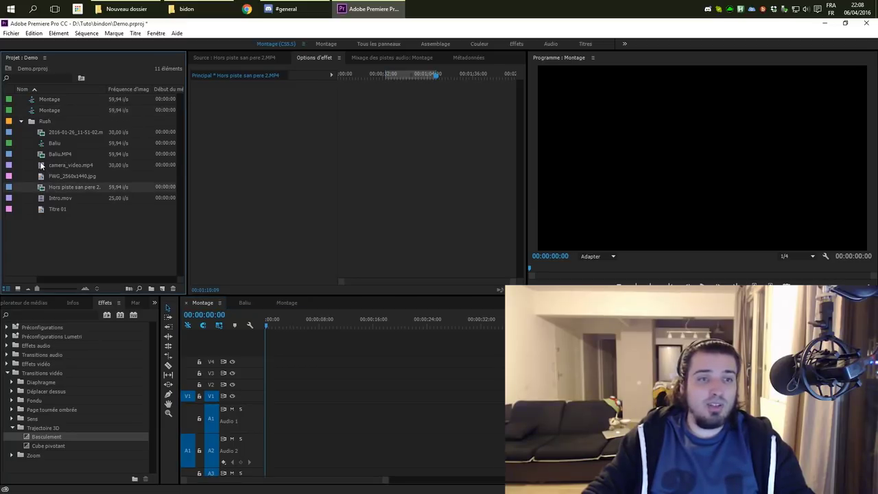
{"action": "left_click_drag", "start_coordinate": [52, 135], "coordinate": [280, 399]}
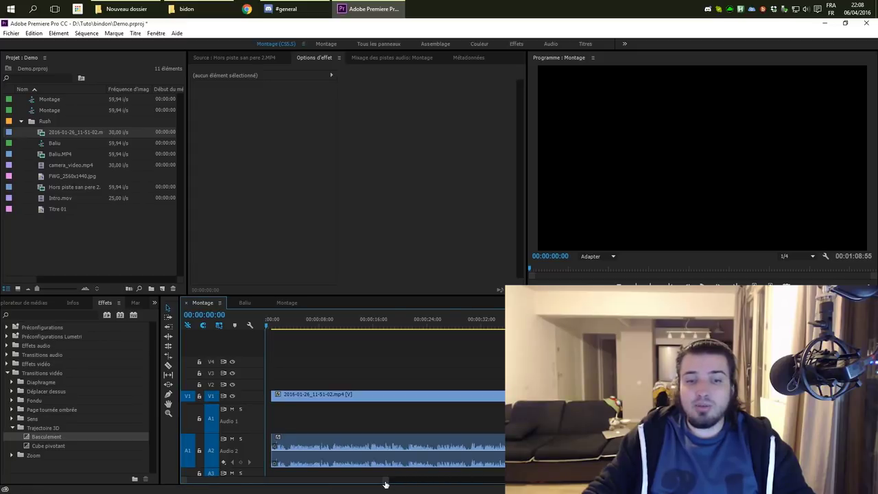
Split the 2016-01-26_11-51-02.mp4 clip with the Razor at two points shortly after its start to isolate a short section.
{"action": "left_click_drag", "start_coordinate": [386, 480], "coordinate": [296, 486]}
{"action": "key", "text": "c"}
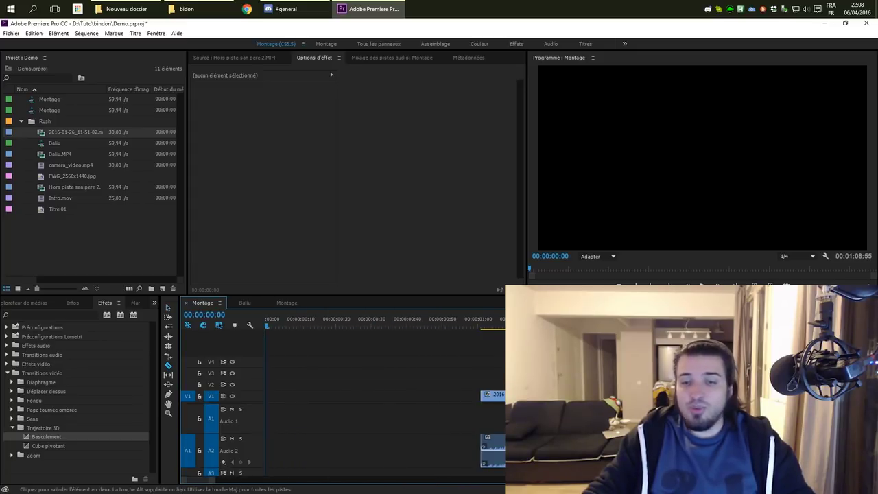
{"action": "left_click", "coordinate": [635, 447]}
{"action": "left_click", "coordinate": [557, 450]}
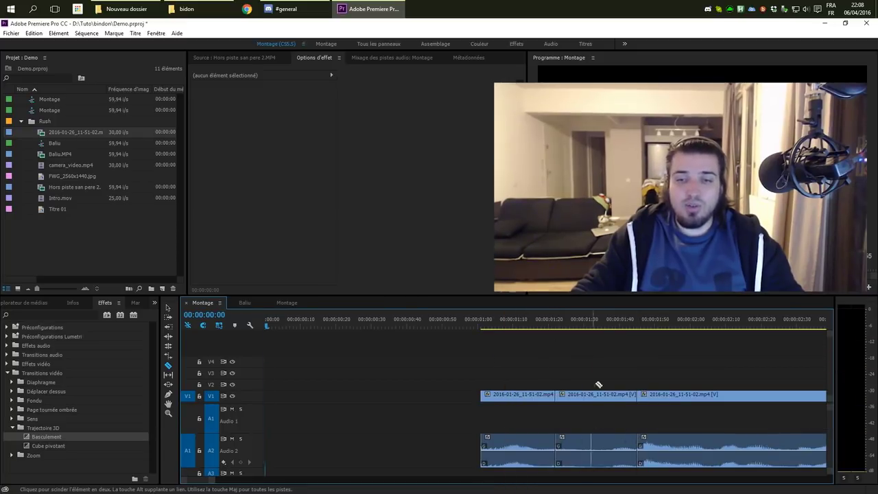
Ripple-delete the isolated middle section and move the remaining clip pieces to the start of the sequence.
{"action": "key", "text": "v"}
{"action": "left_click", "coordinate": [603, 458]}
{"action": "key", "text": "shift+Delete"}
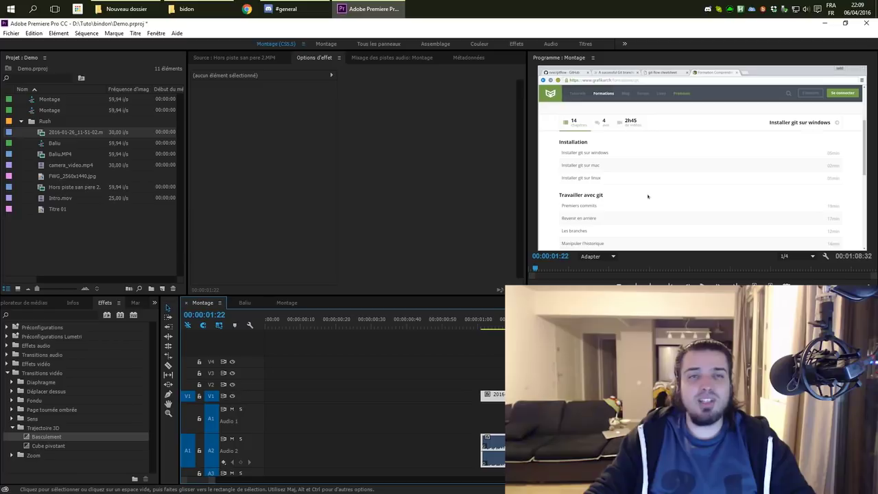
{"action": "left_click_drag", "start_coordinate": [612, 398], "coordinate": [389, 405]}
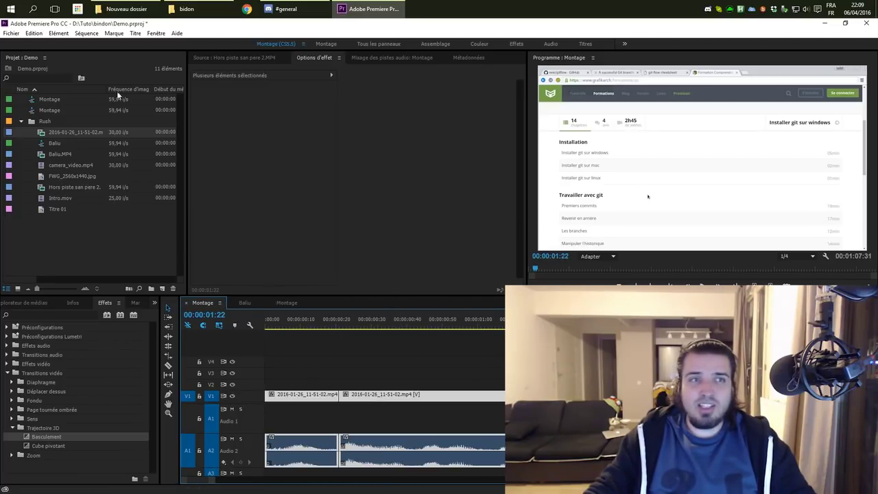
View the keyboard shortcuts settings and close them.
{"action": "left_click", "coordinate": [34, 33]}
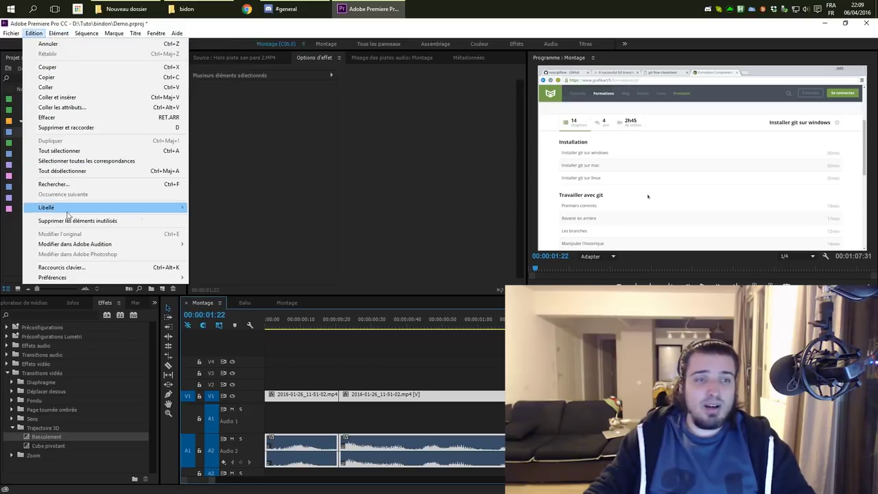
{"action": "left_click", "coordinate": [82, 267]}
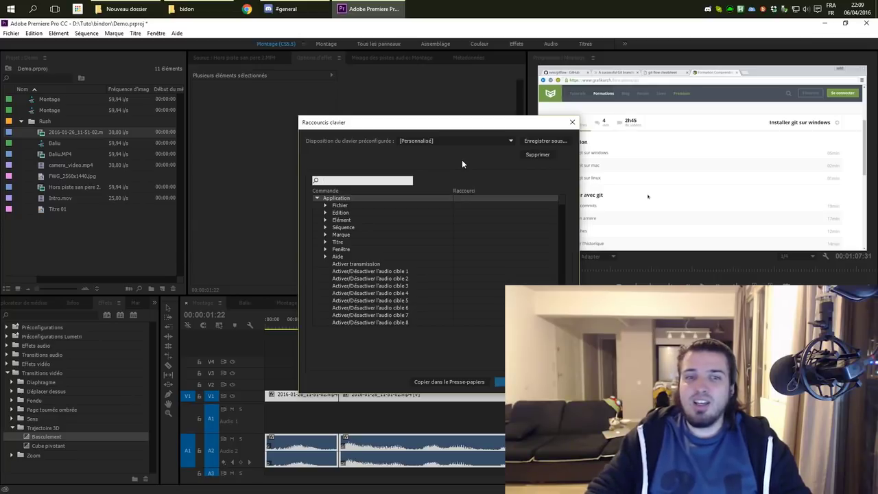
{"action": "left_click", "coordinate": [522, 381]}
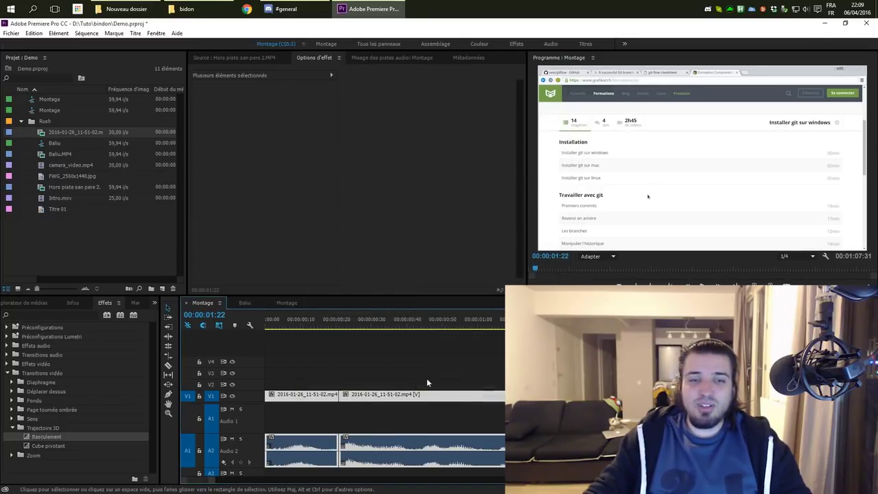
Cut another short section out of the footage at 00:00:00:40 without leaving a gap, and play from that edit point.
{"action": "key", "text": "c"}
{"action": "left_click", "coordinate": [407, 395]}
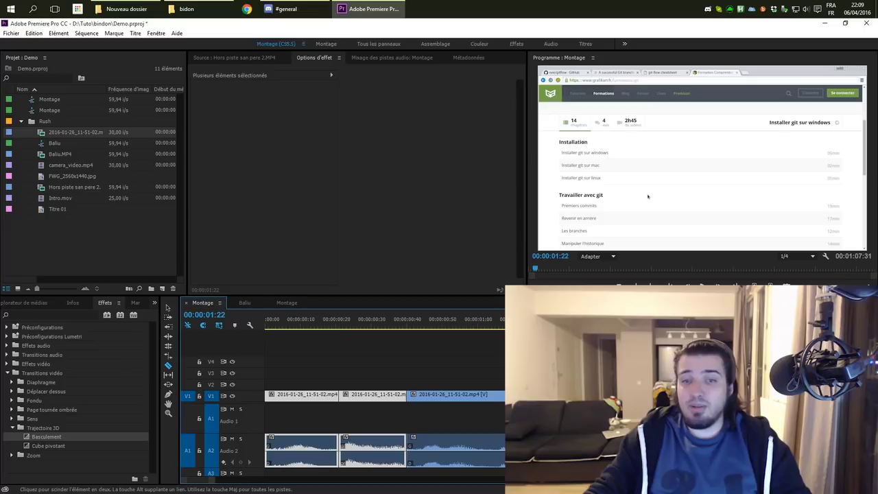
{"action": "key", "text": "v"}
{"action": "left_click_drag", "start_coordinate": [479, 370], "coordinate": [500, 427]}
{"action": "left_click", "coordinate": [486, 406]}
{"action": "key", "text": "Up"}
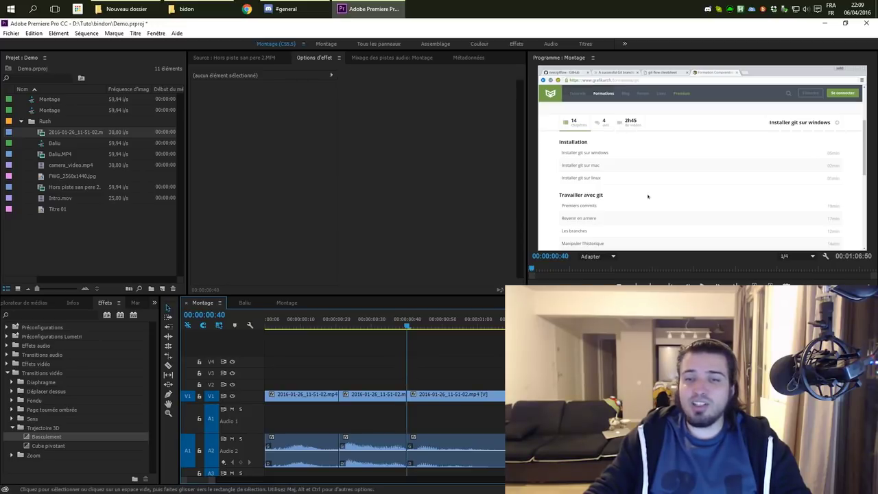
{"action": "key", "text": "space"}
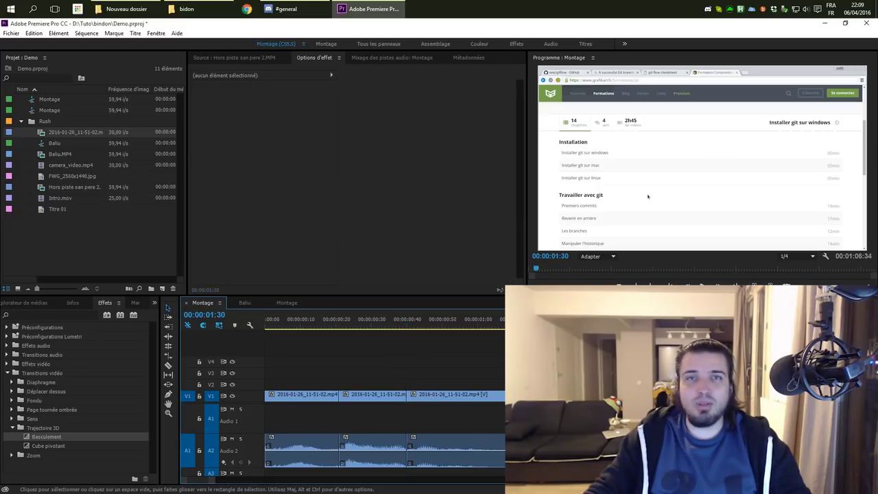